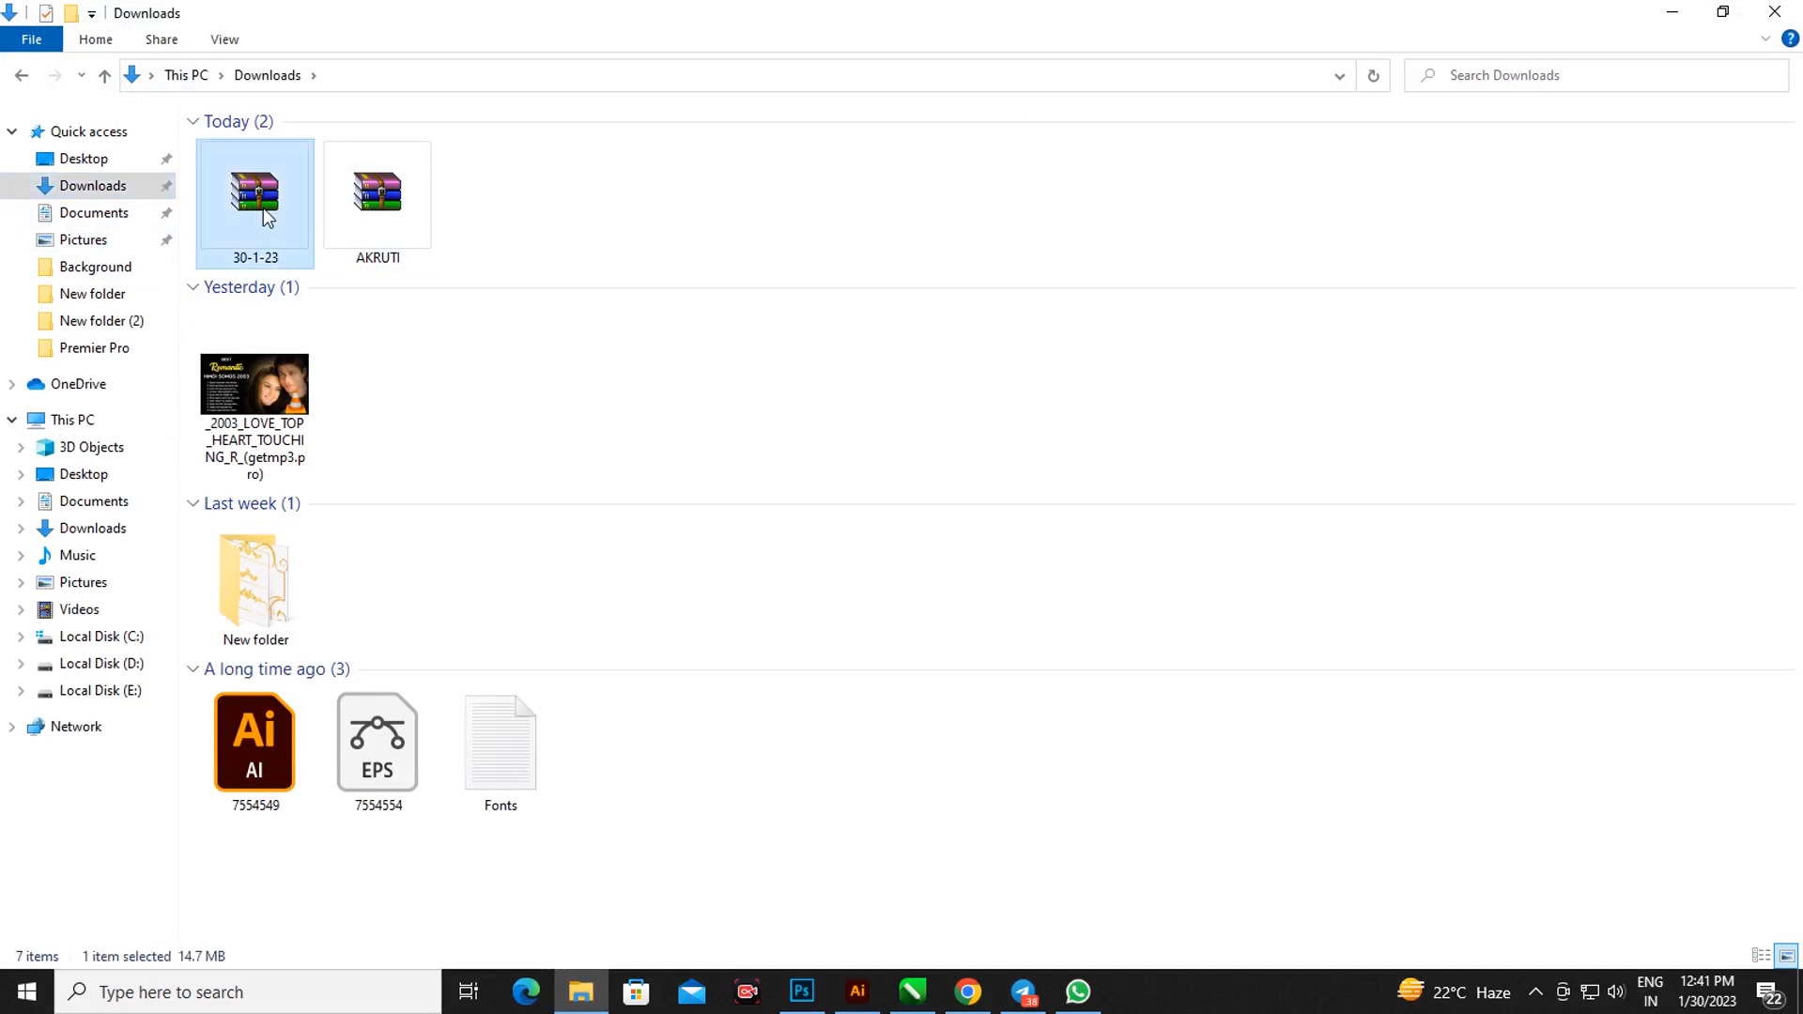
# Extract the 30-1-23 archive into the Downloads folder, entering the archive password
pyautogui.rightClick(264, 210)
pyautogui.click(361, 326)
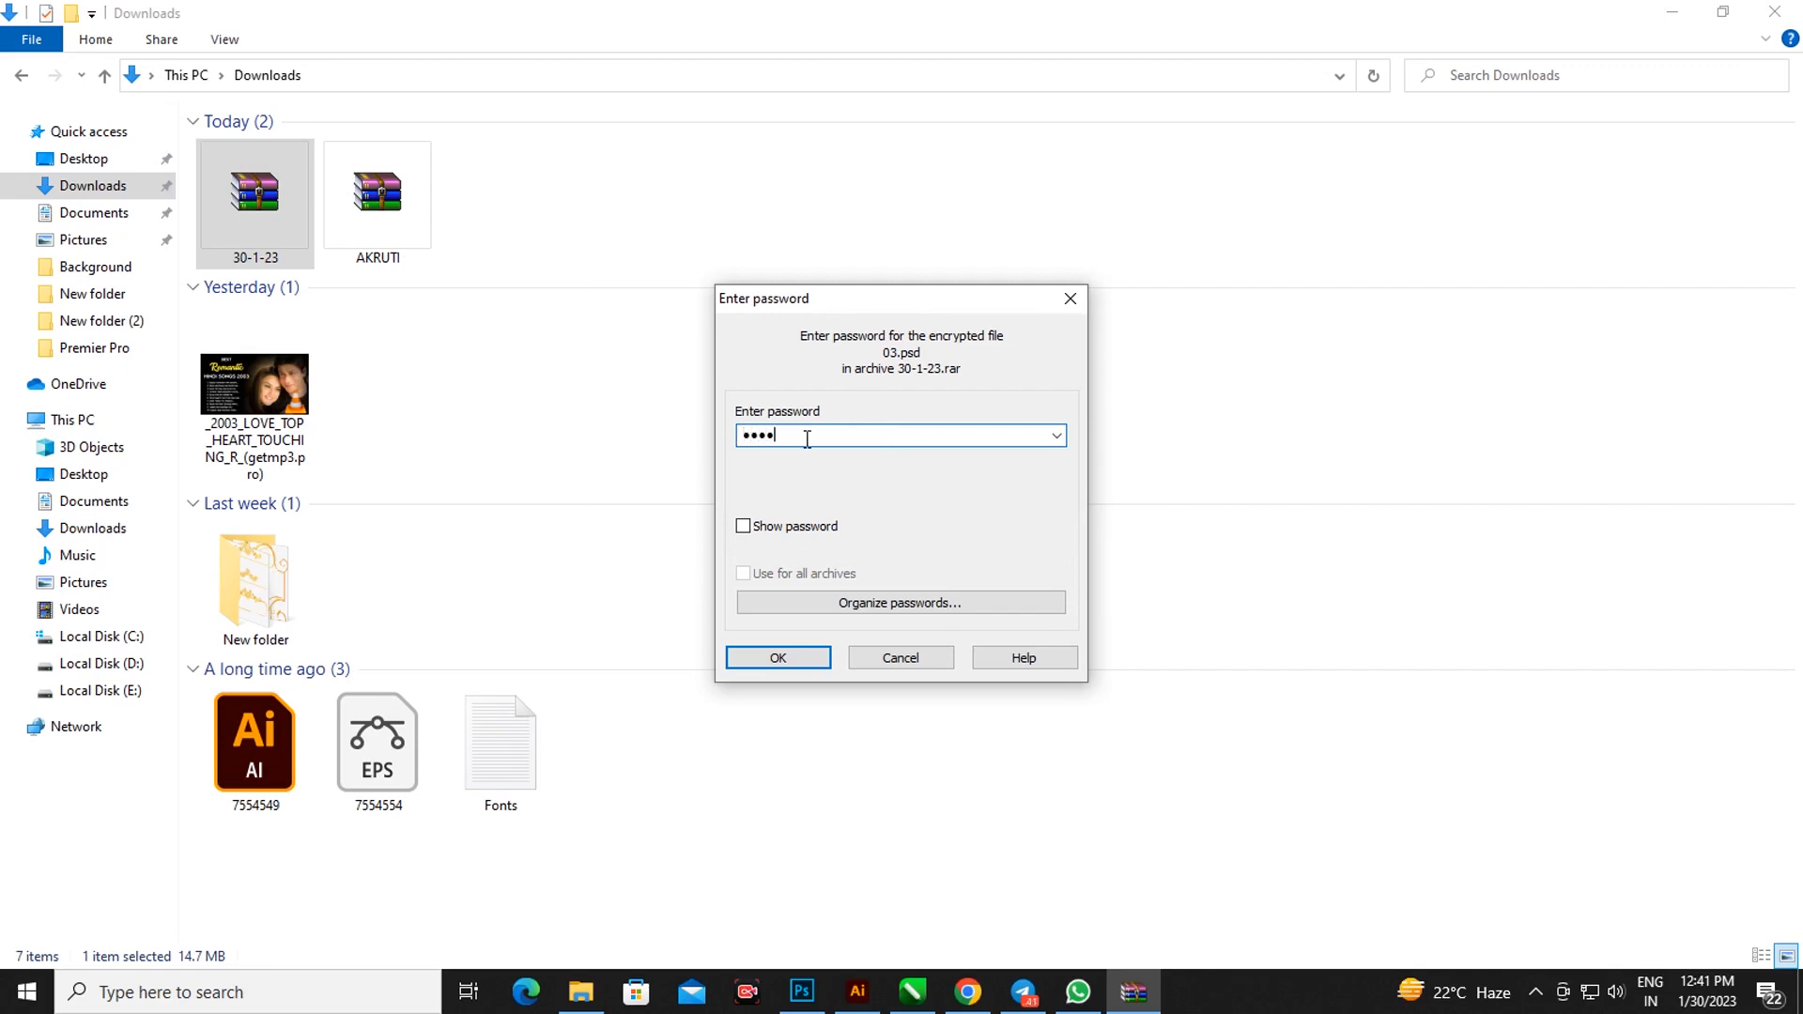
pyautogui.write('••')
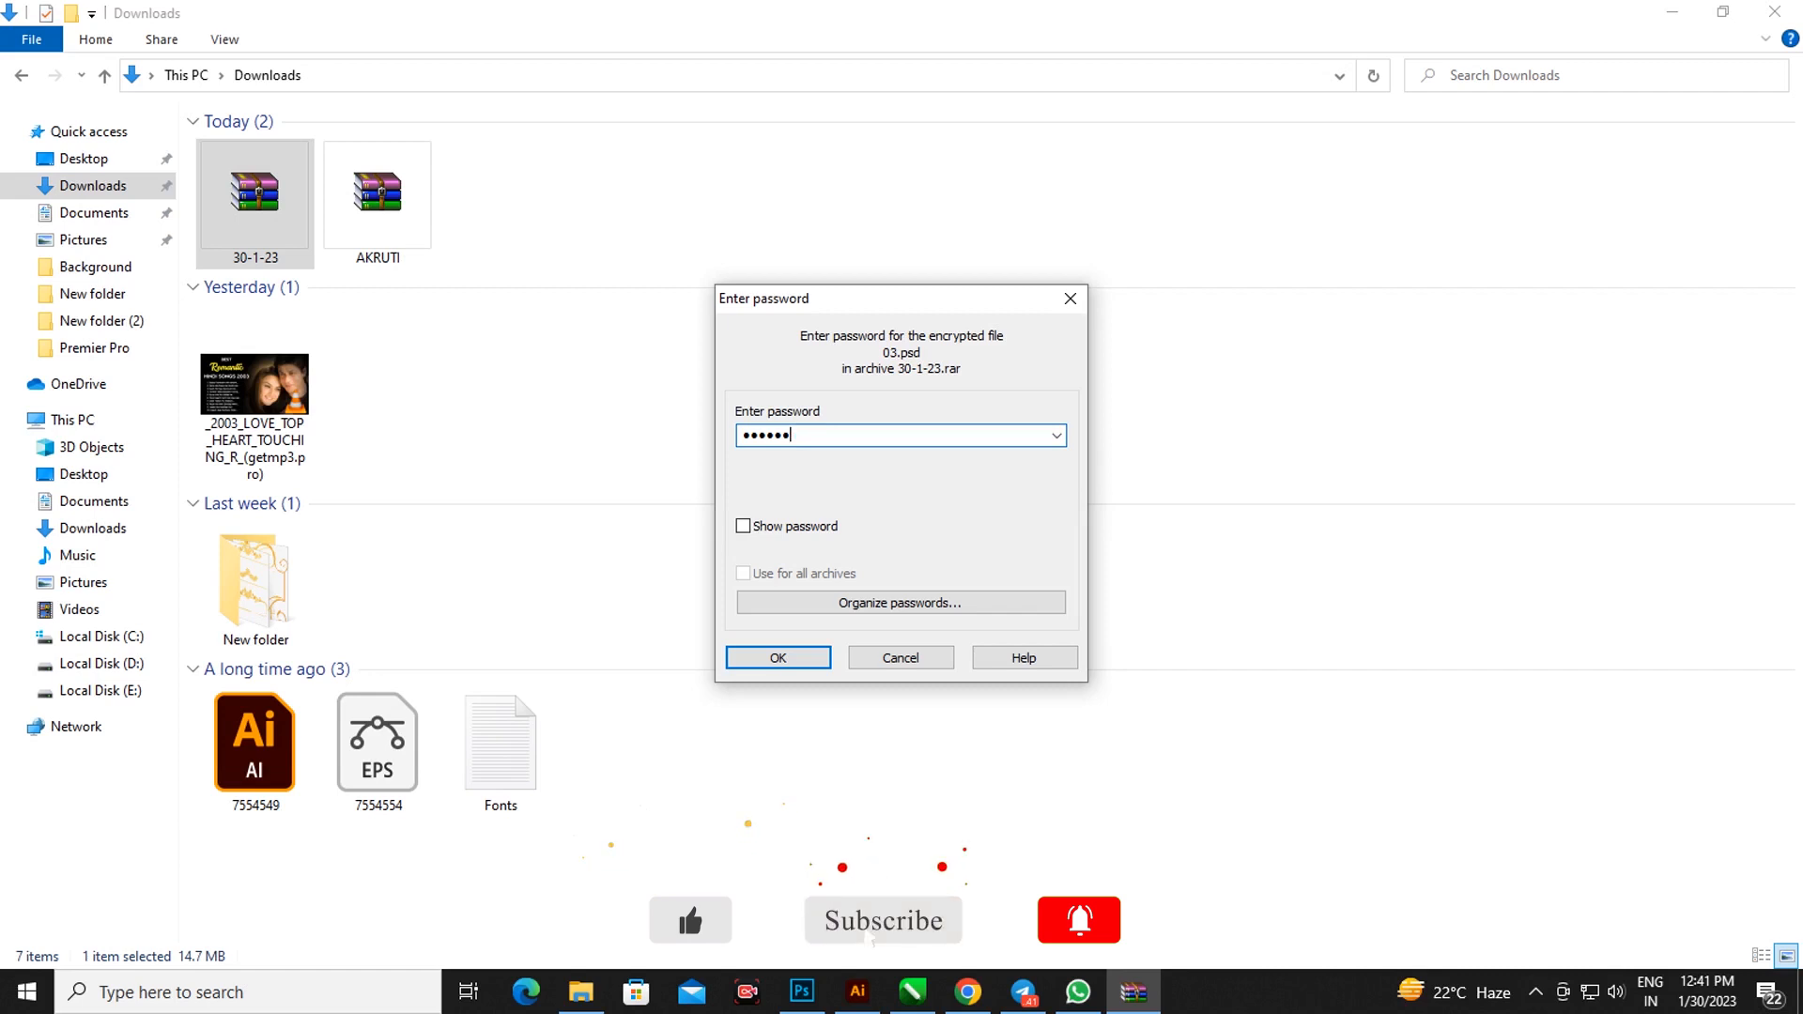
pyautogui.write('••')
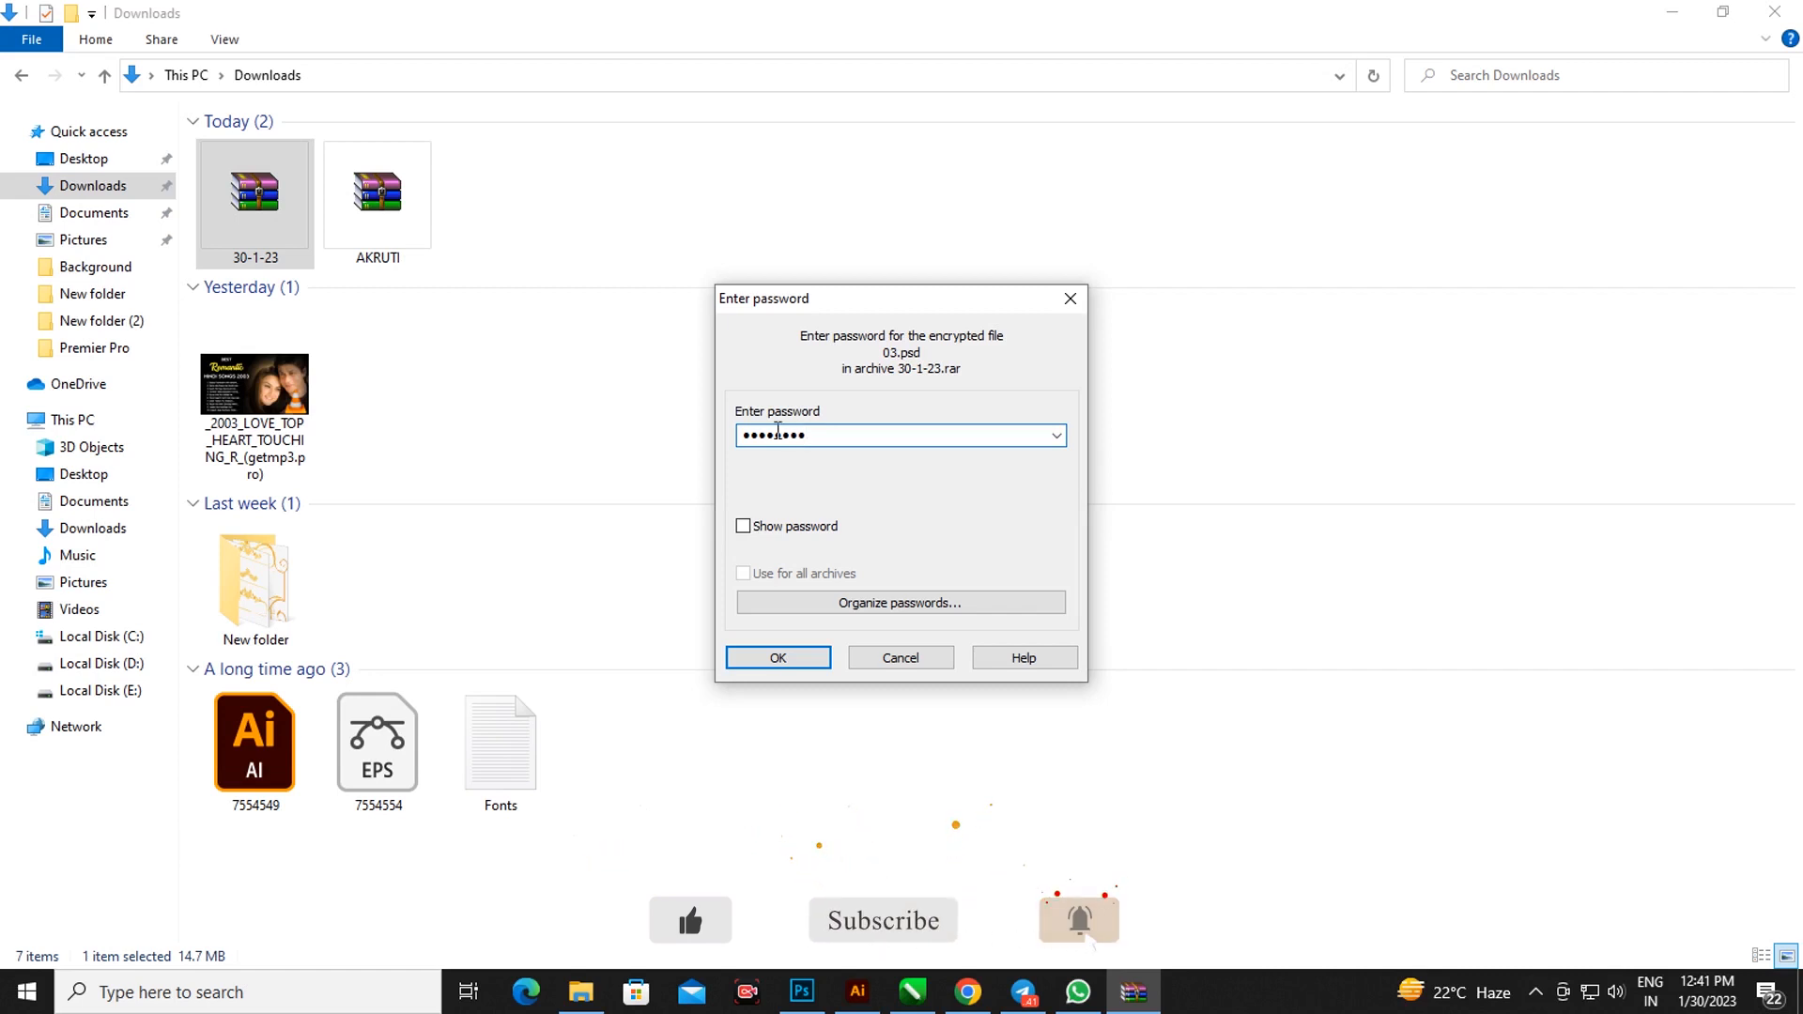
pyautogui.click(777, 658)
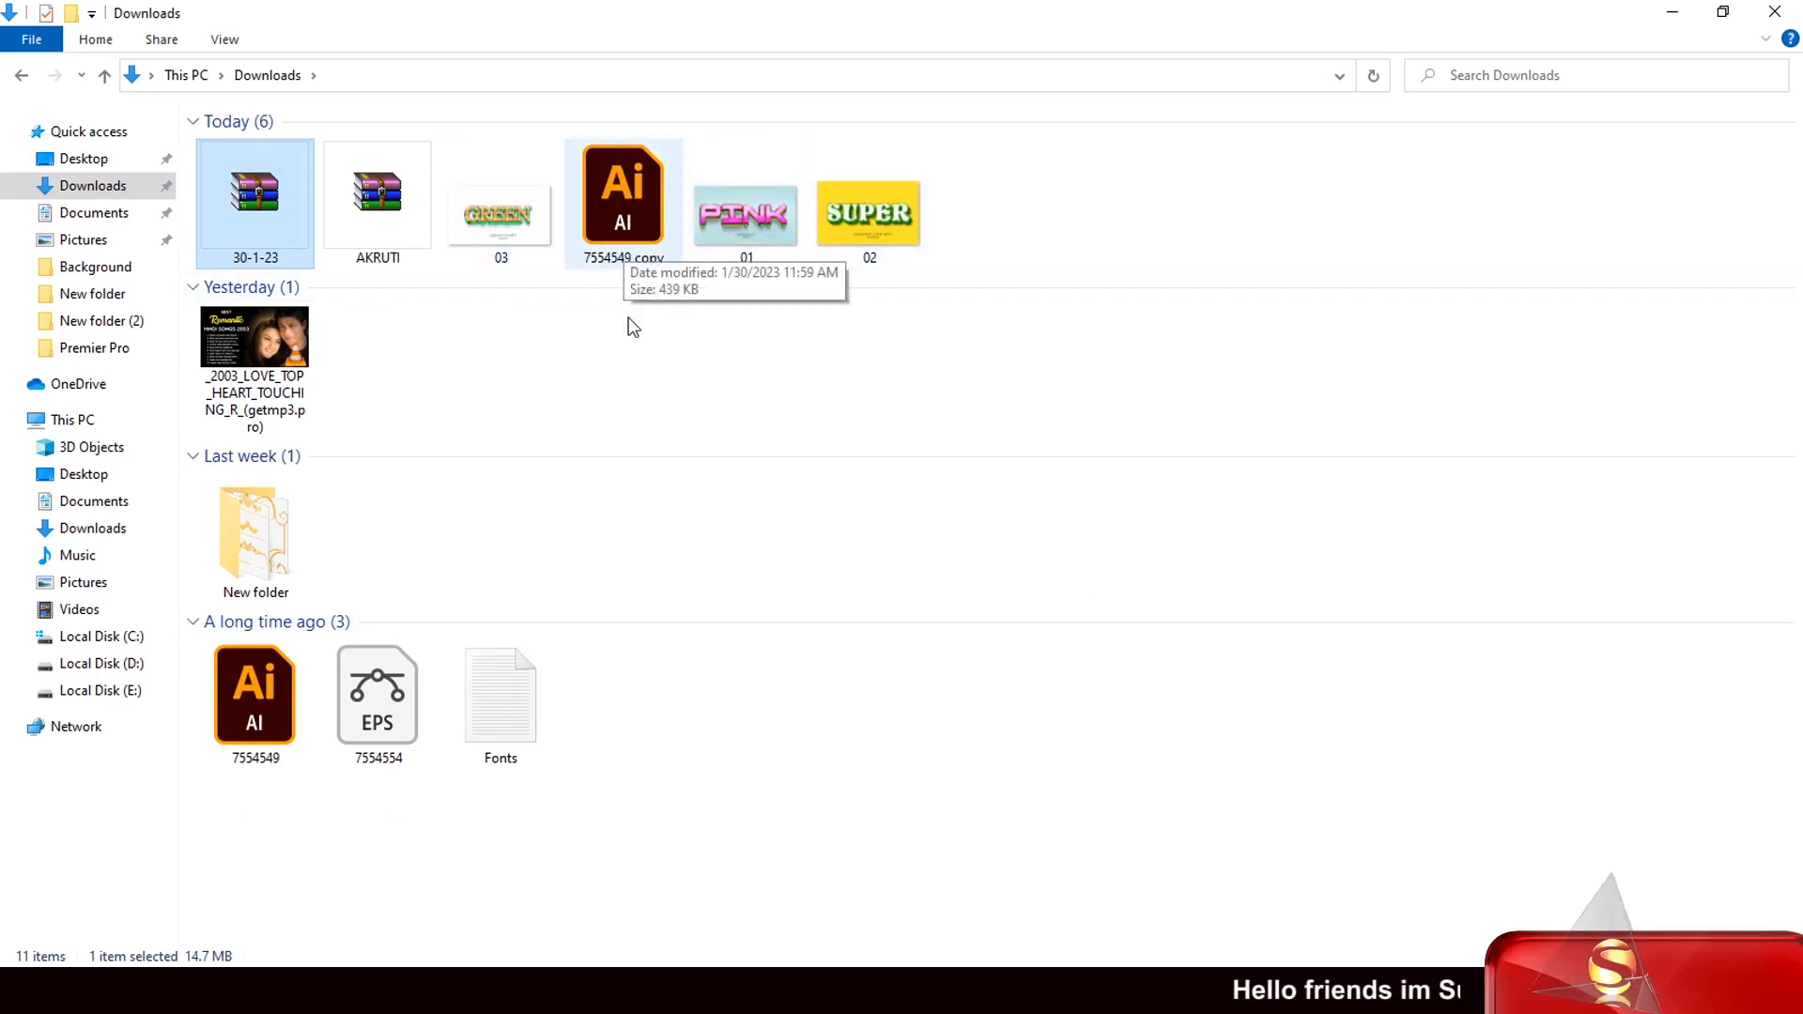
# Open the extracted 03 file in Photoshop and open the contents of its "Double Click to Change TEXT" smart object
pyautogui.click(513, 235)
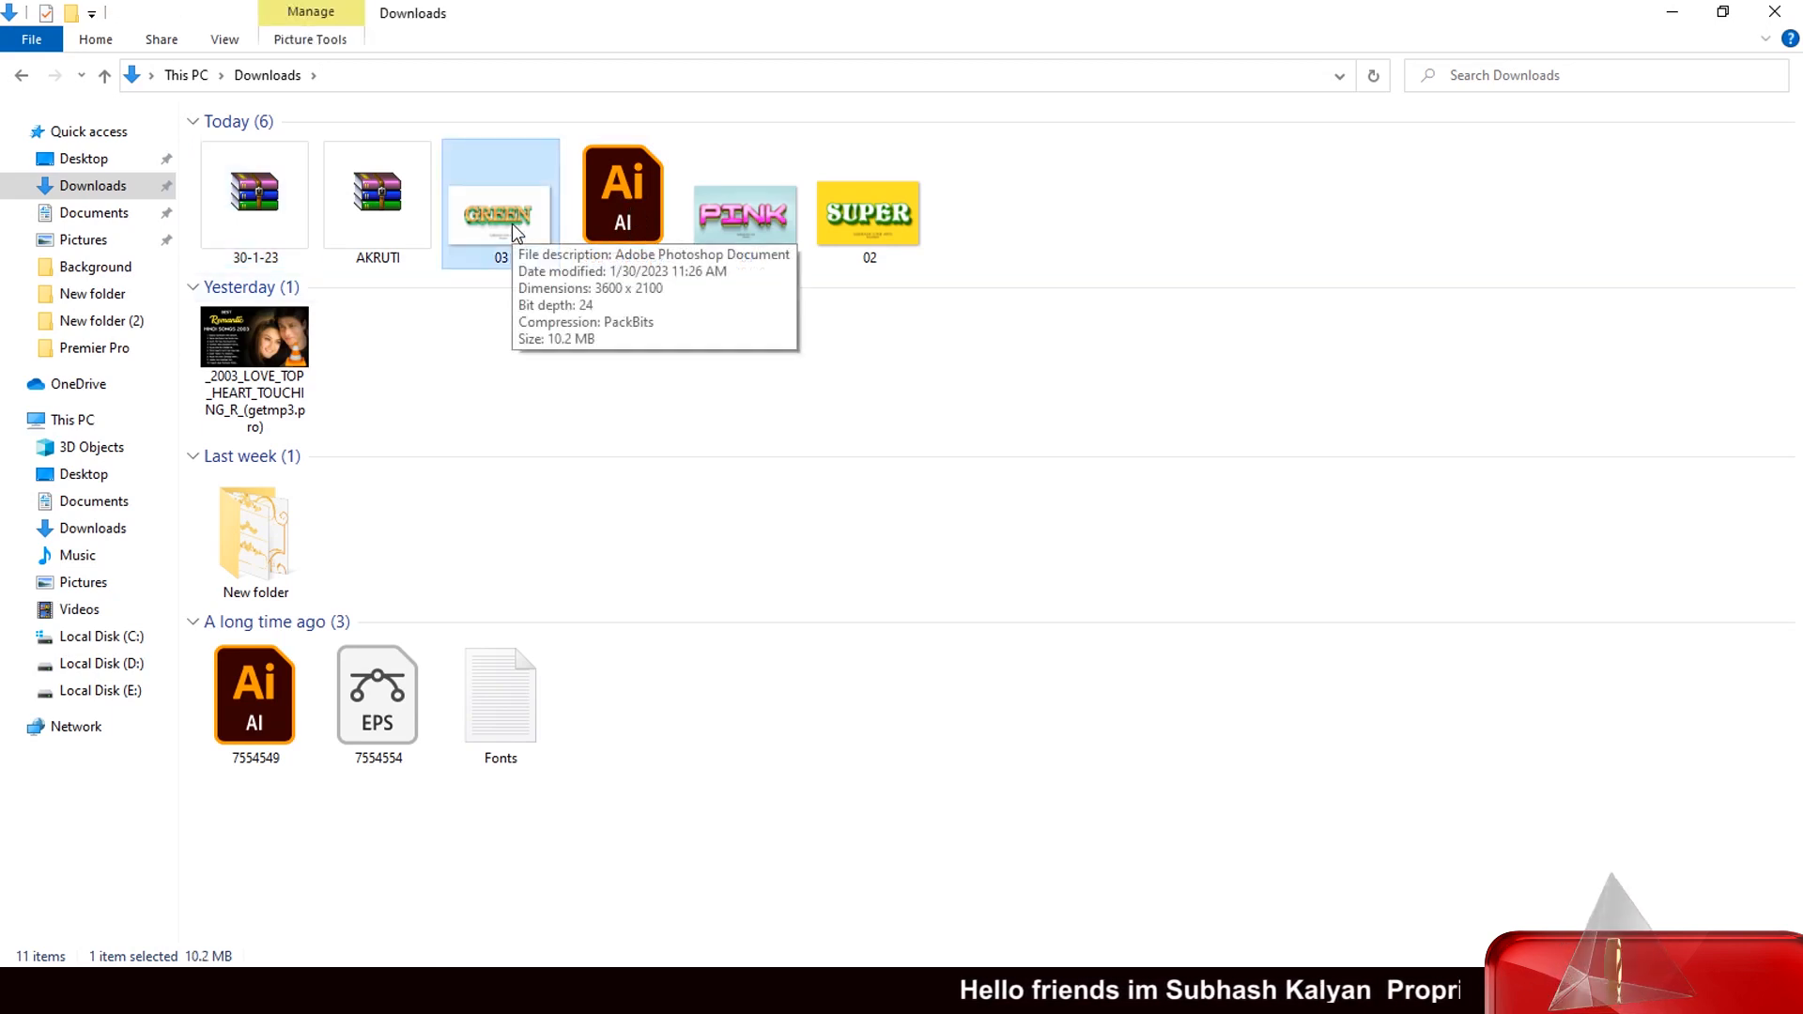
pyautogui.moveTo(510, 223); pyautogui.dragTo(831, 540)
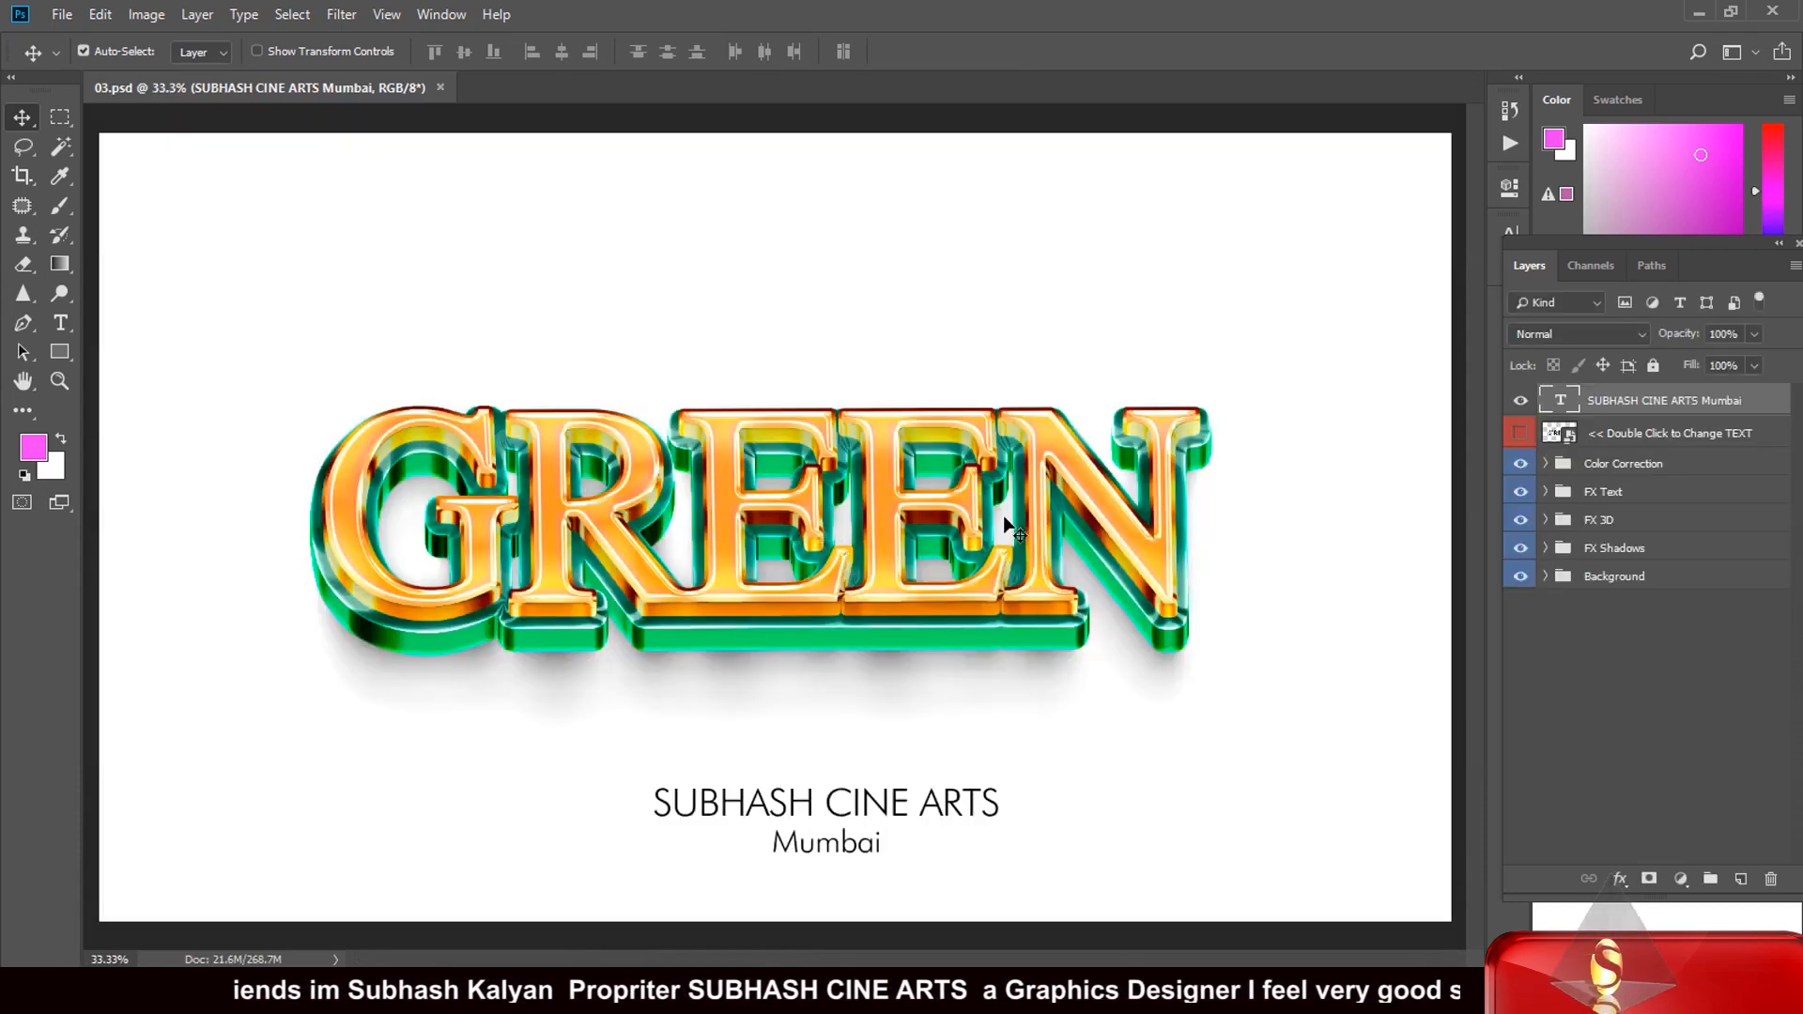
pyautogui.doubleClick(1566, 435)
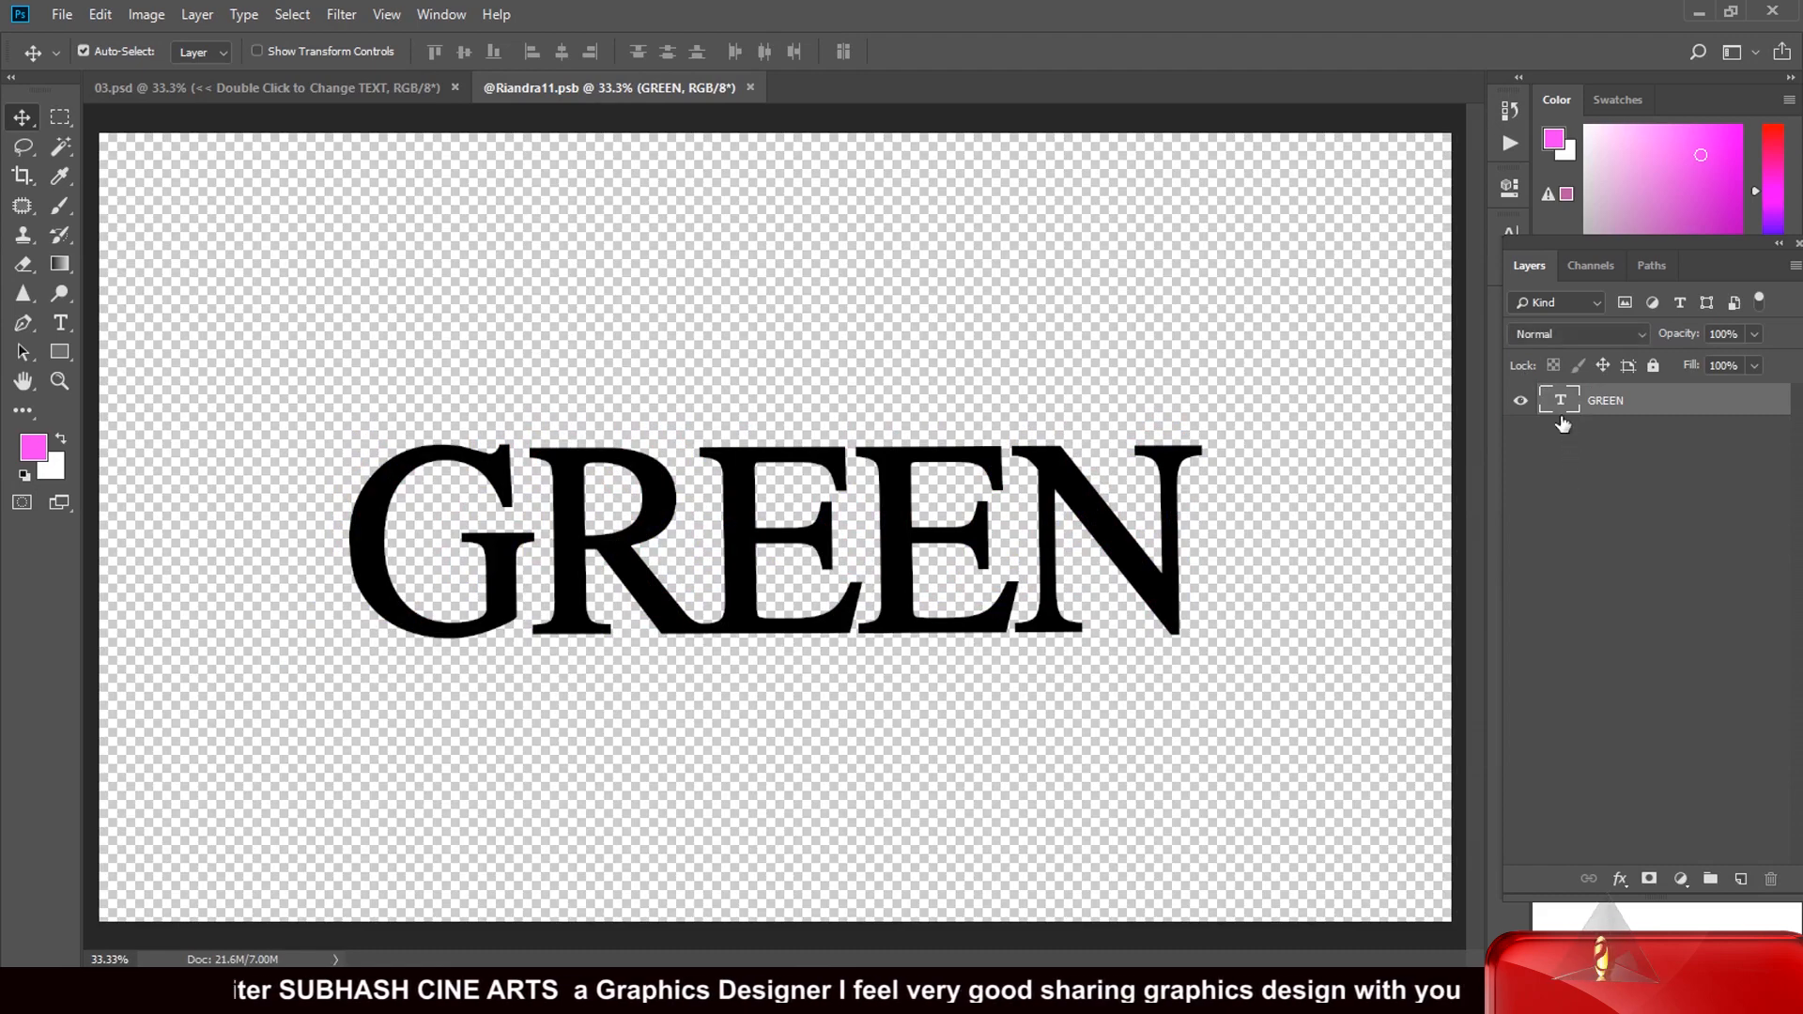
# Retype the text layer's wording as GREEN and commit the edit
pyautogui.doubleClick(1560, 404)
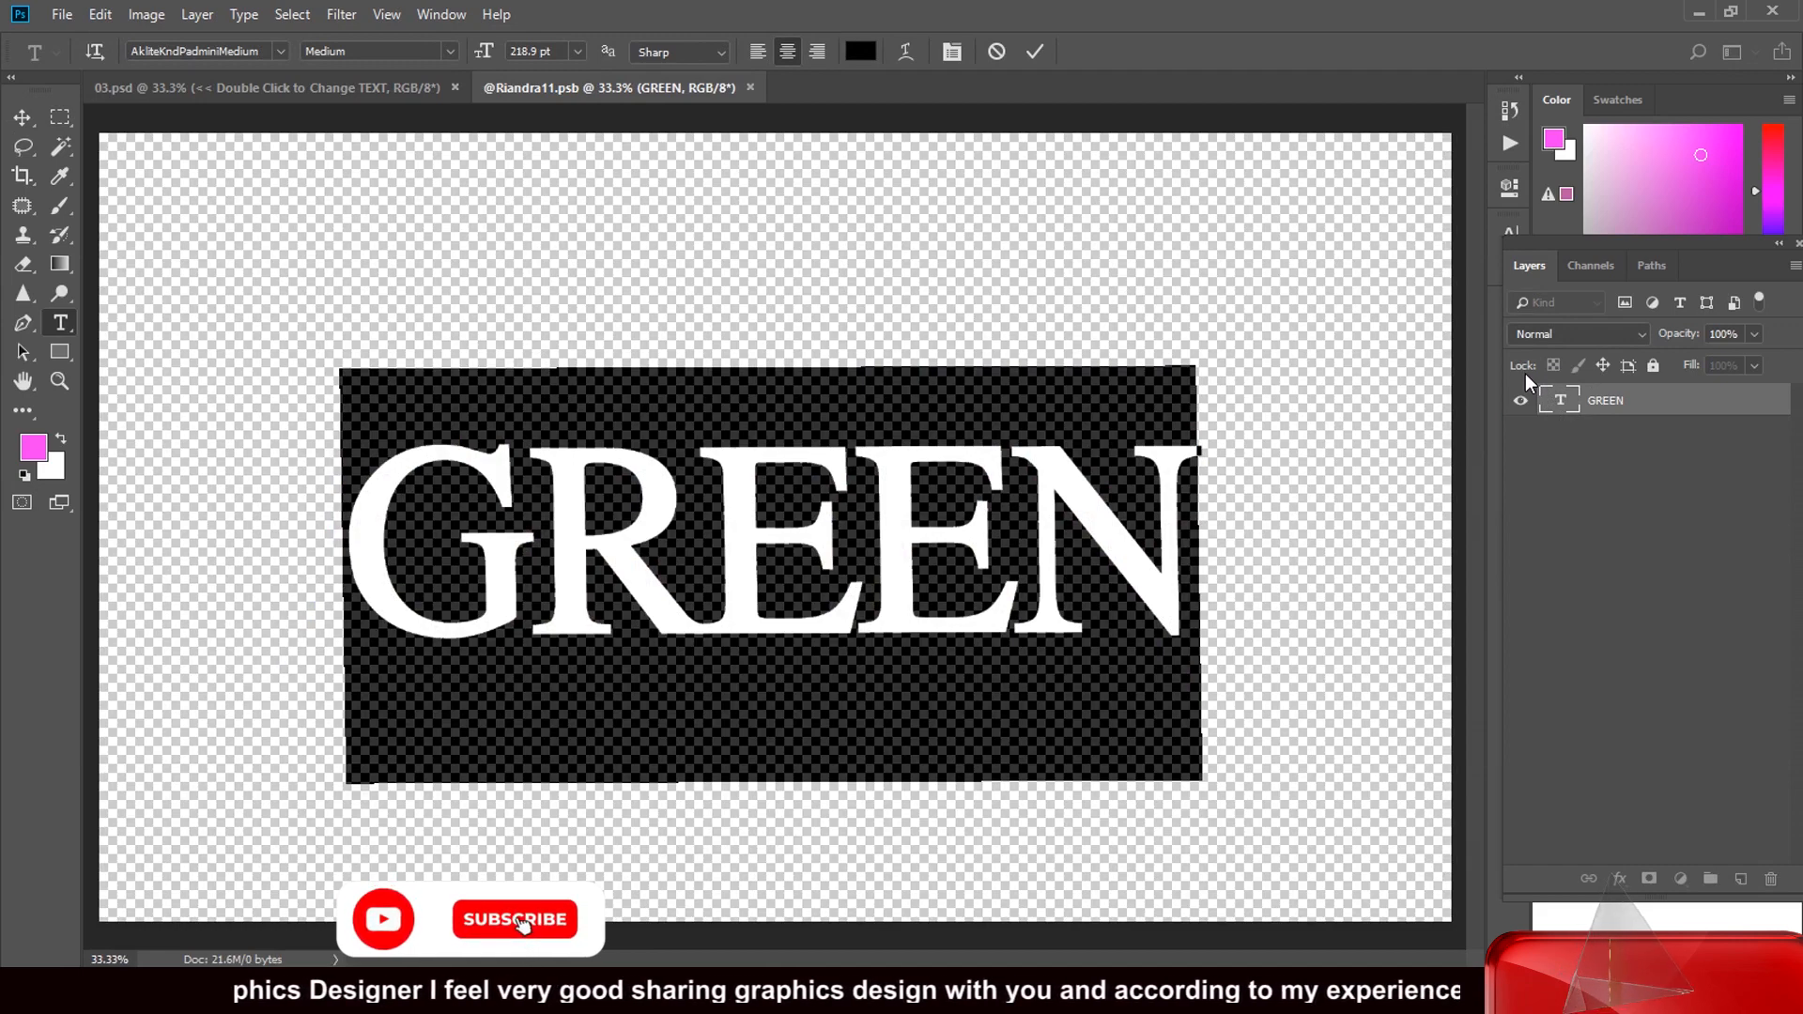
pyautogui.write('G')
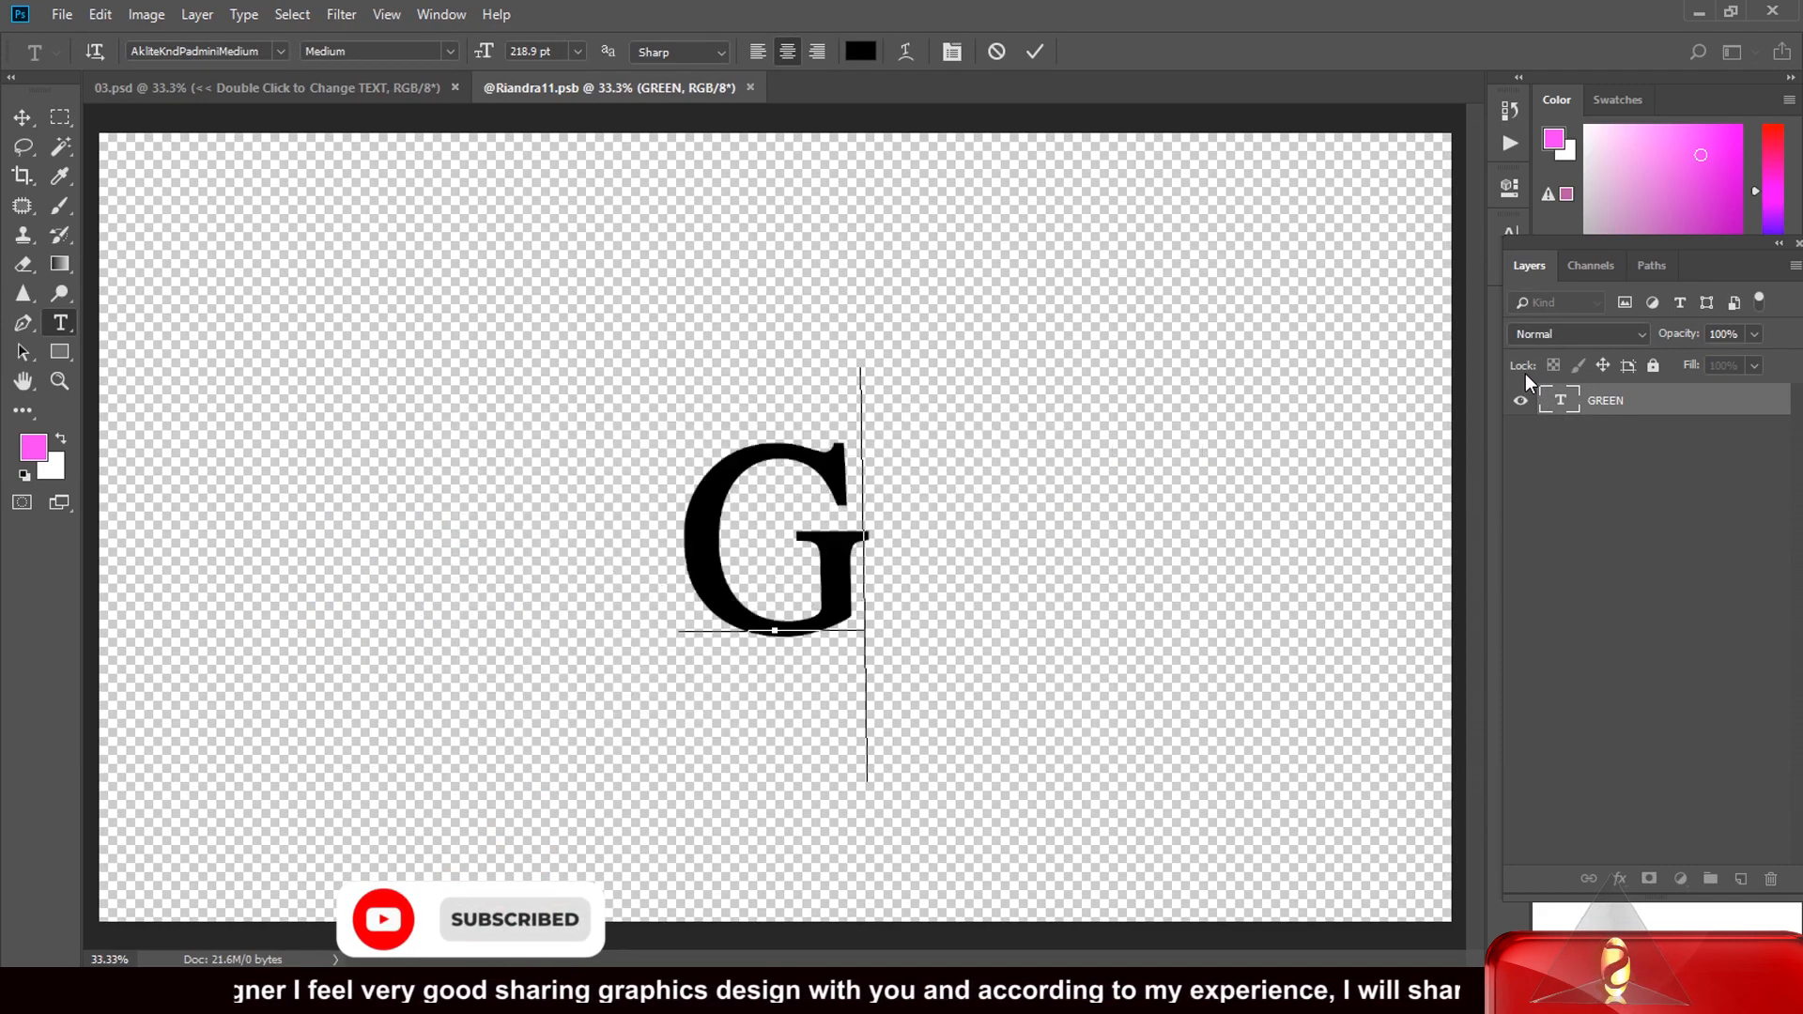
pyautogui.write('REE')
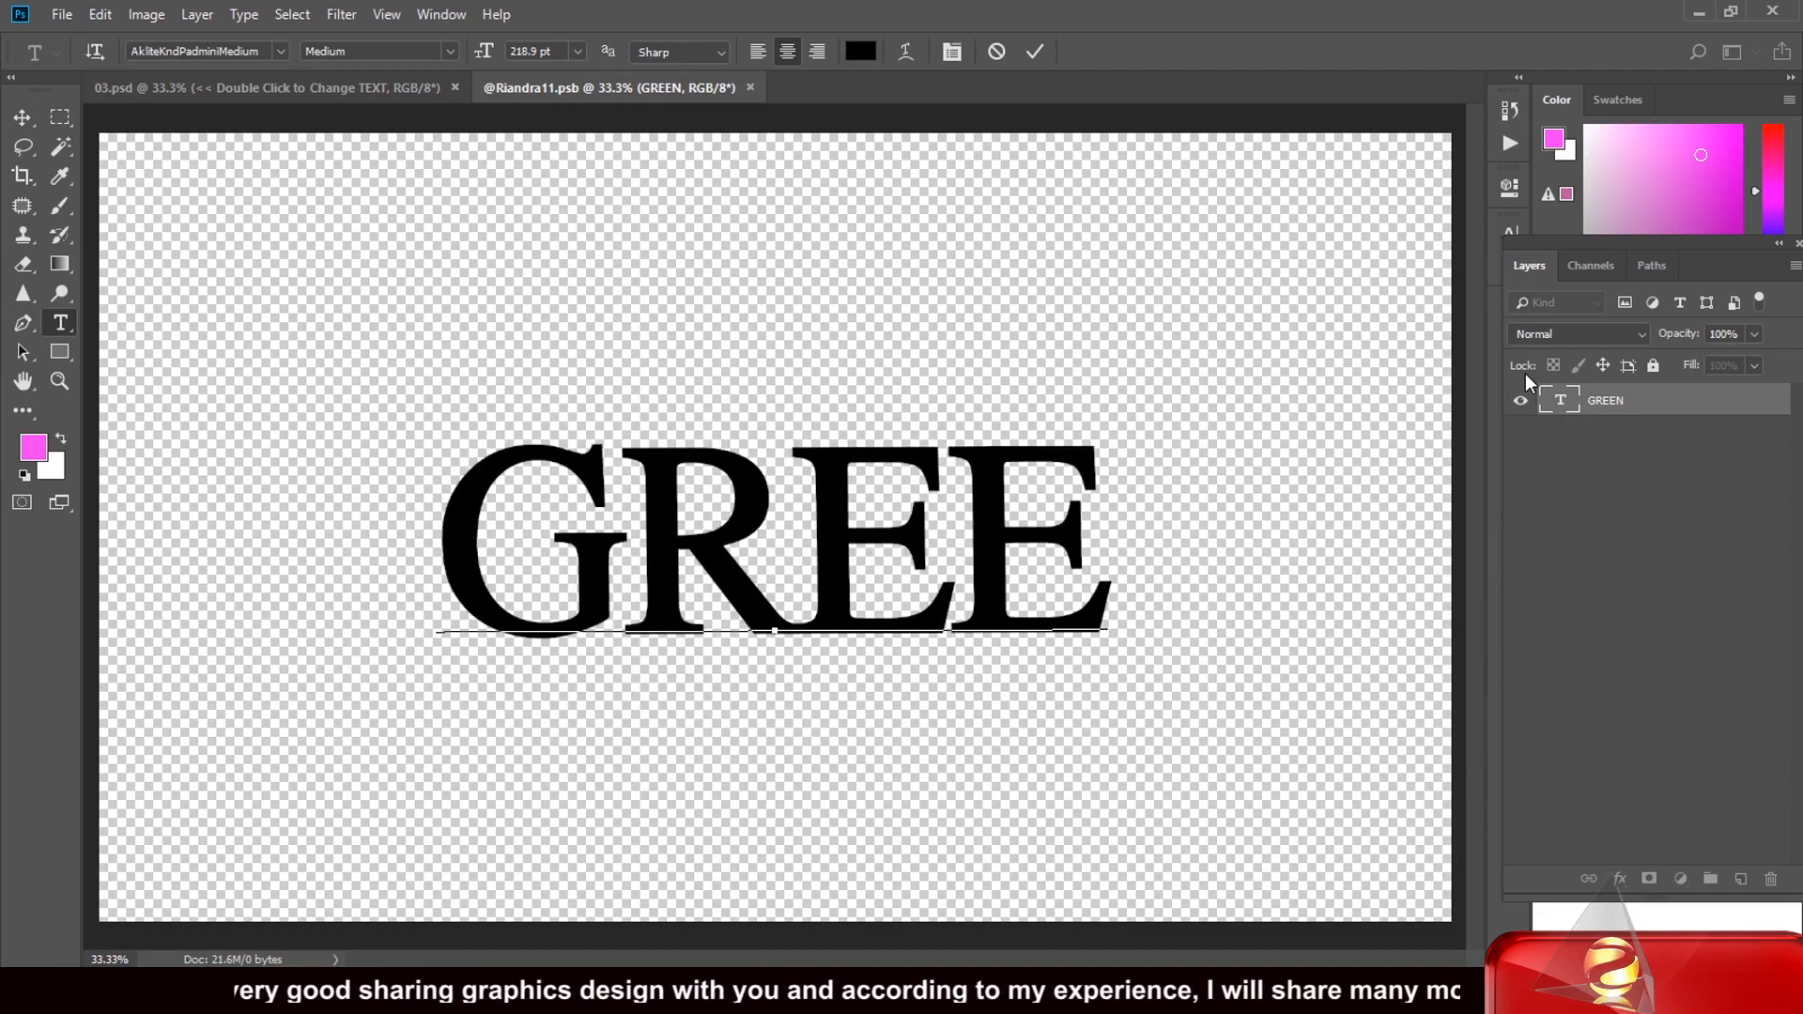
pyautogui.write('N')
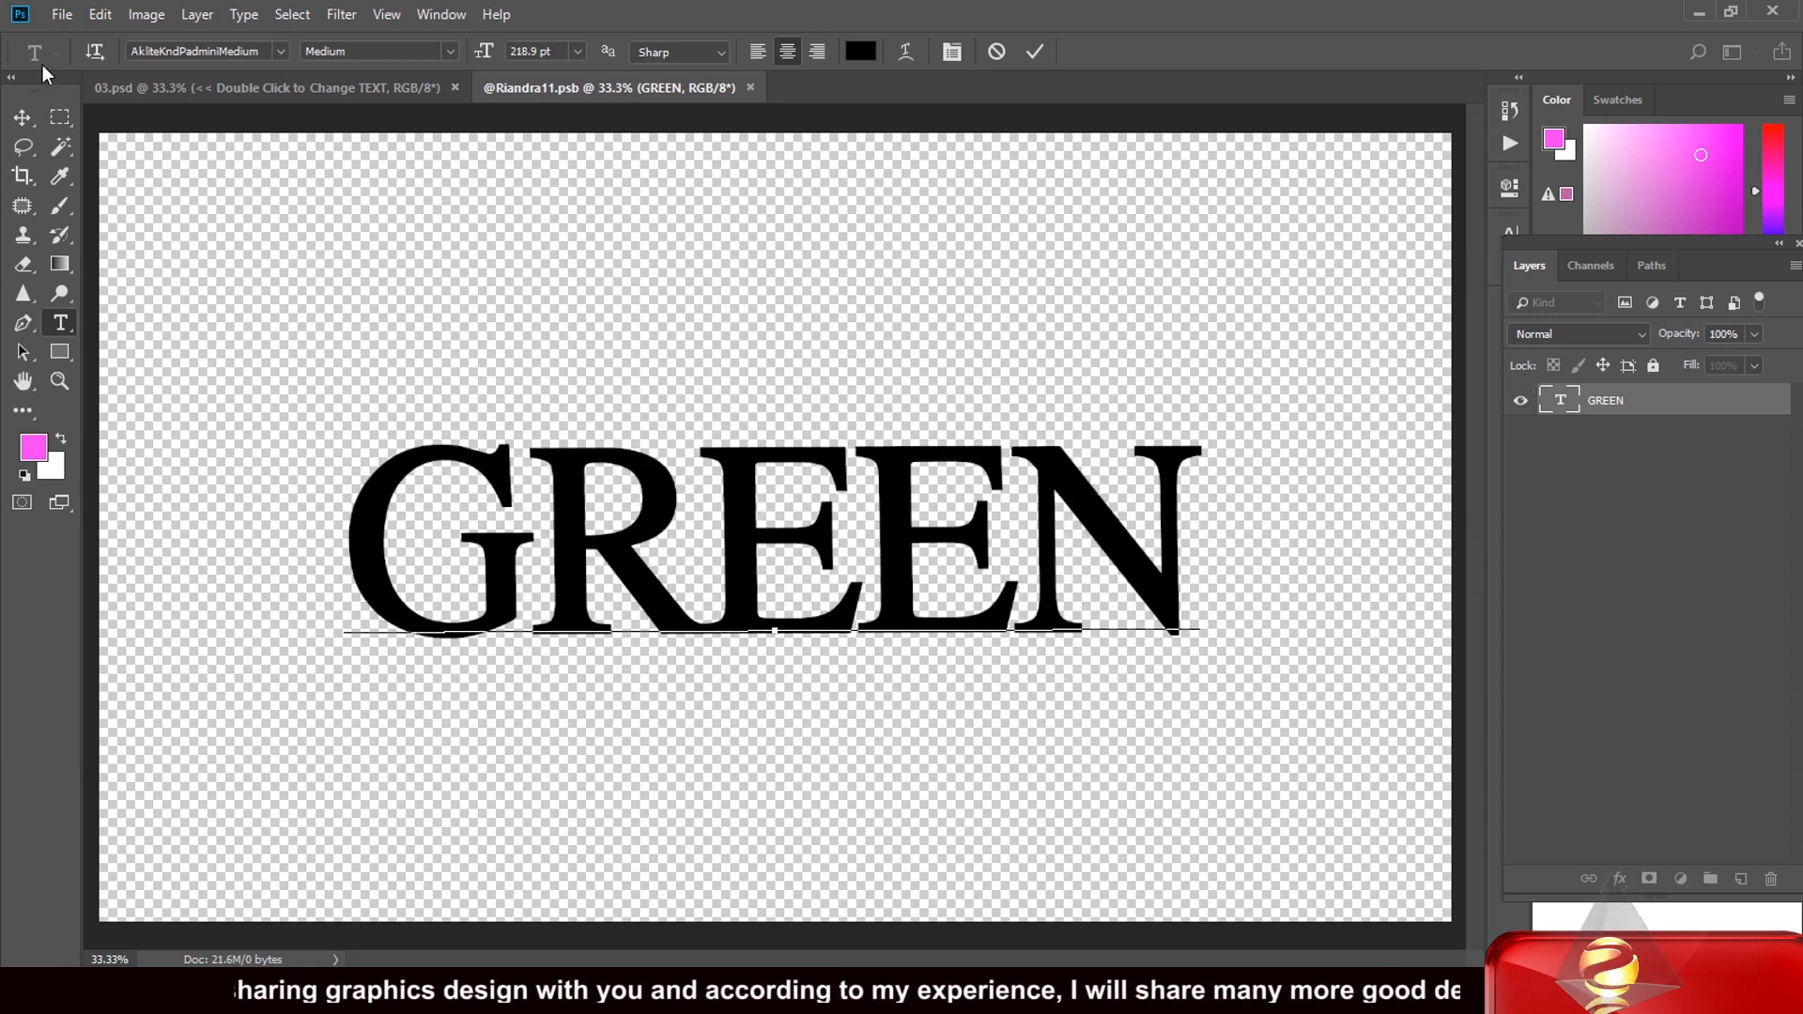
pyautogui.click(21, 116)
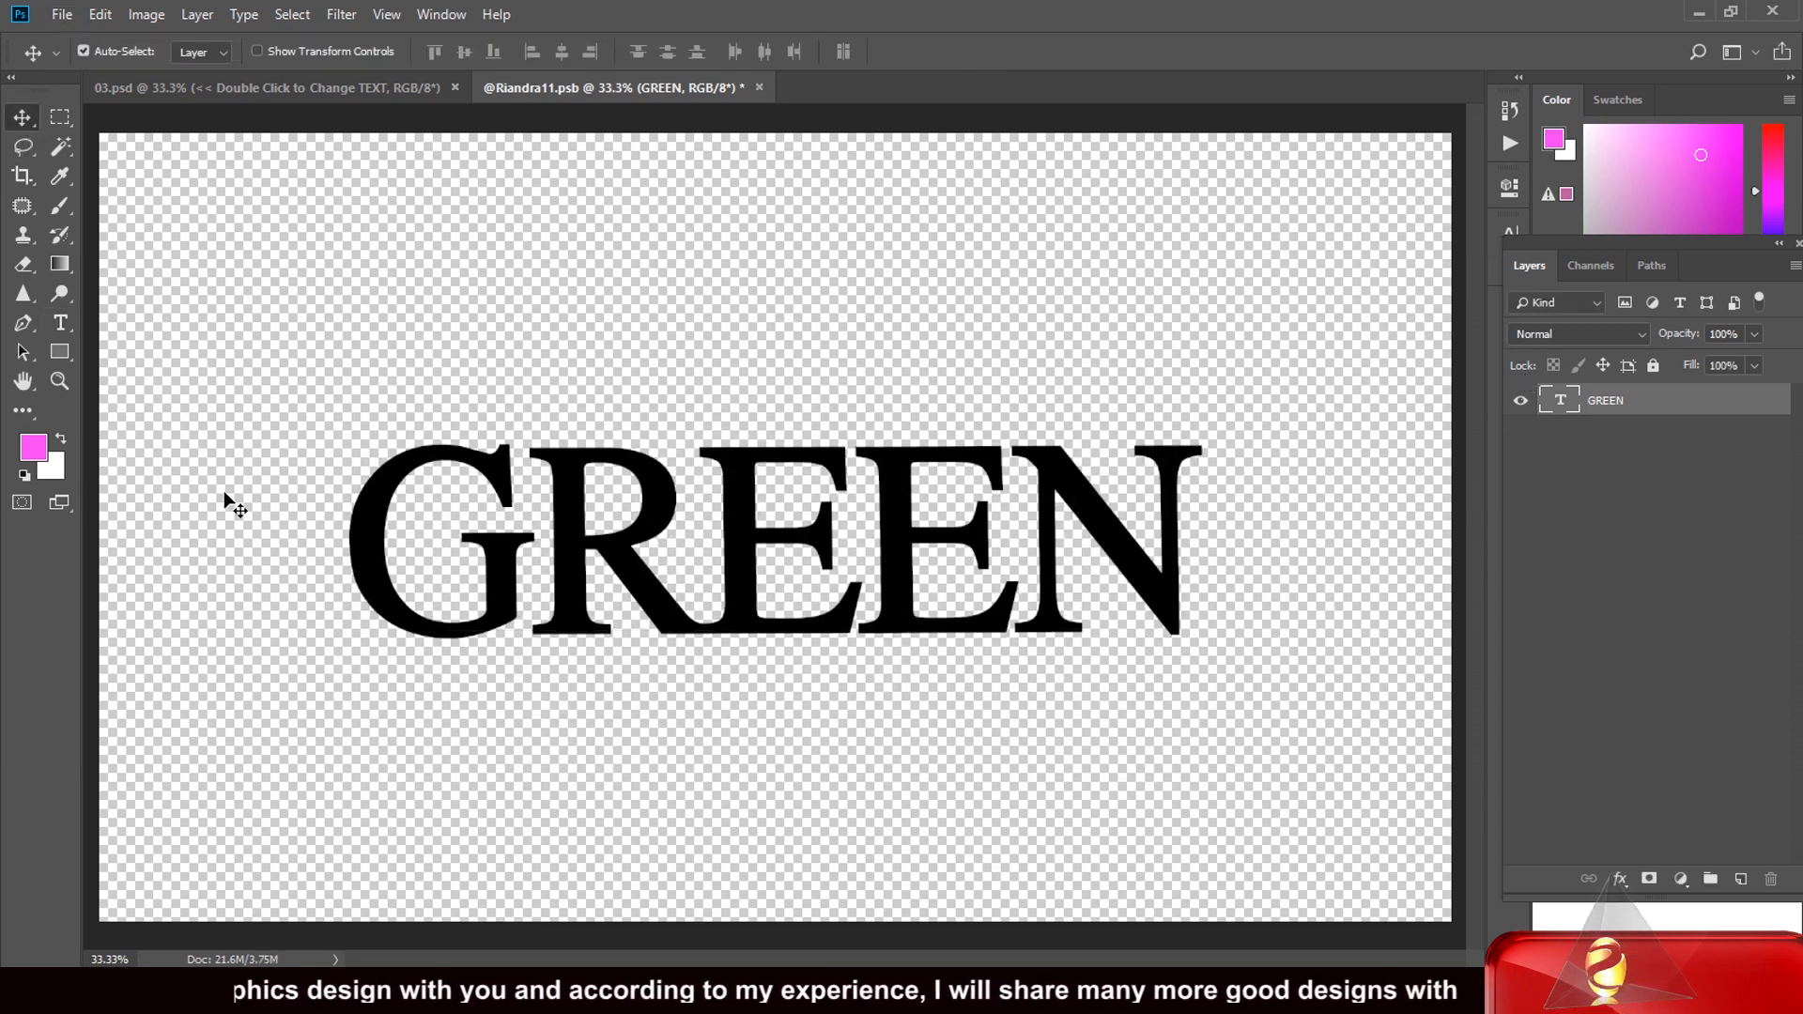
# Change the GREEN text layer's font to AKRUT I 040
pyautogui.click(60, 323)
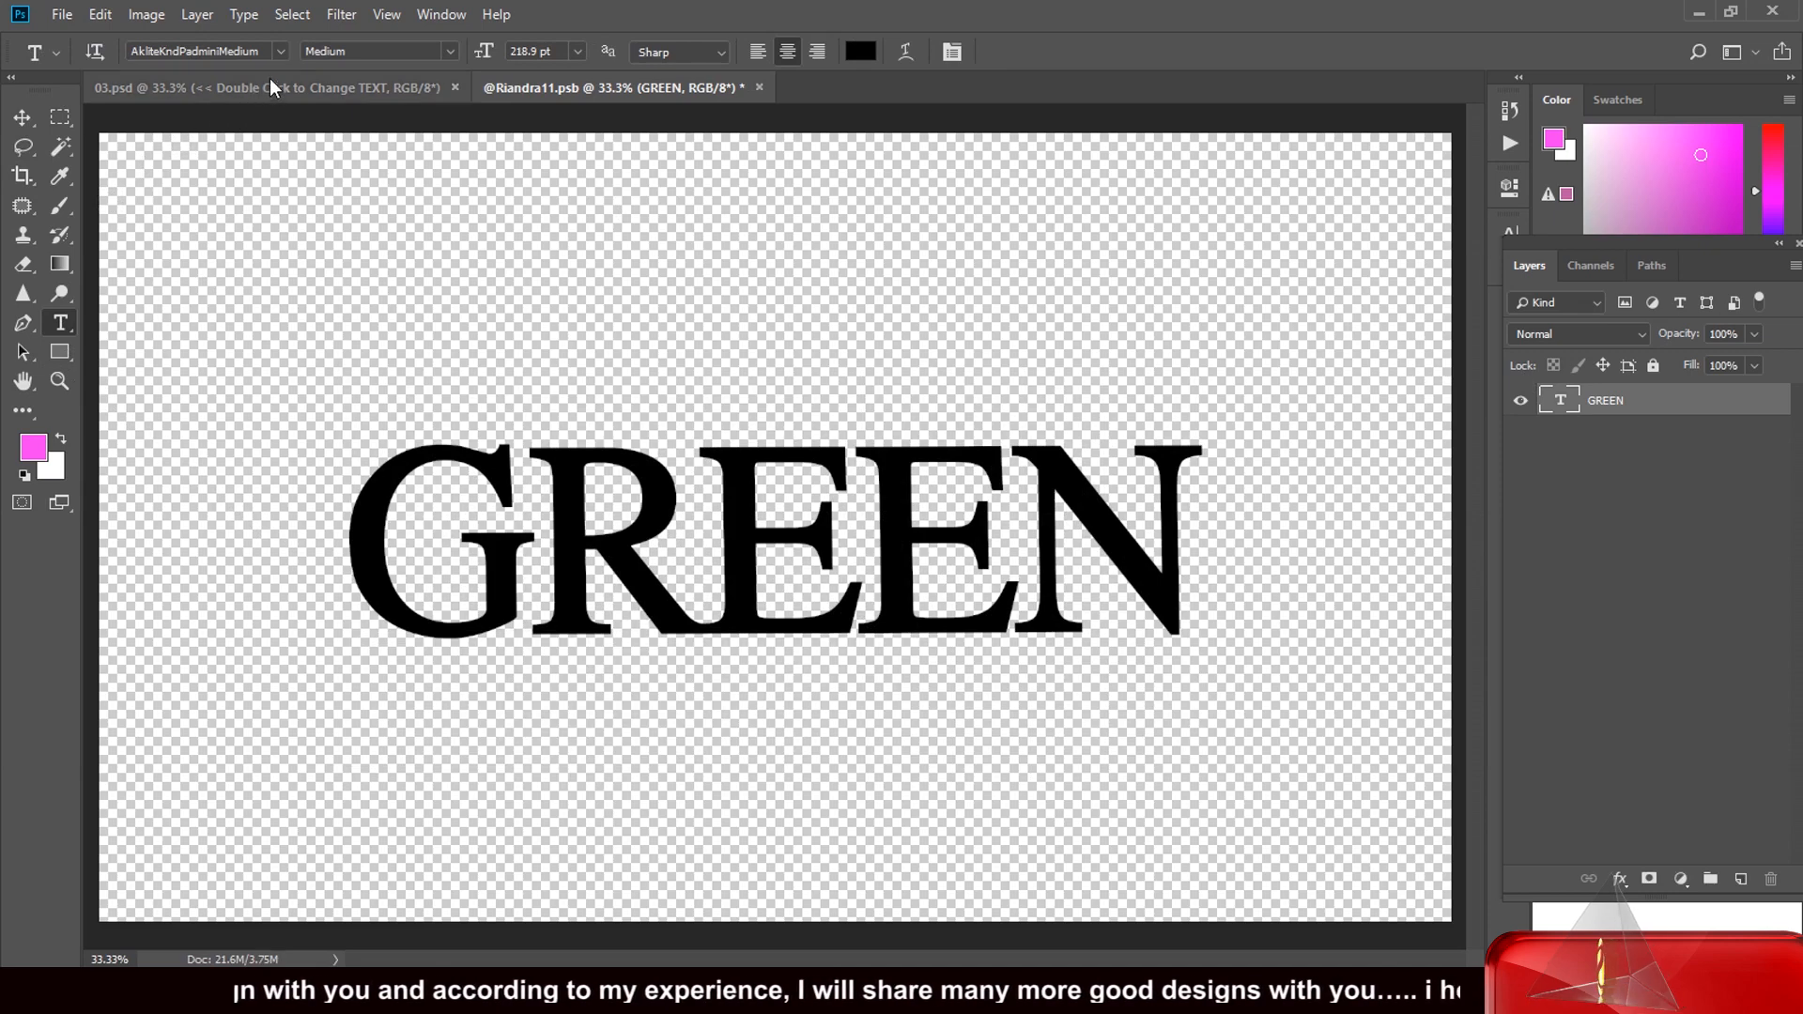
pyautogui.click(281, 51)
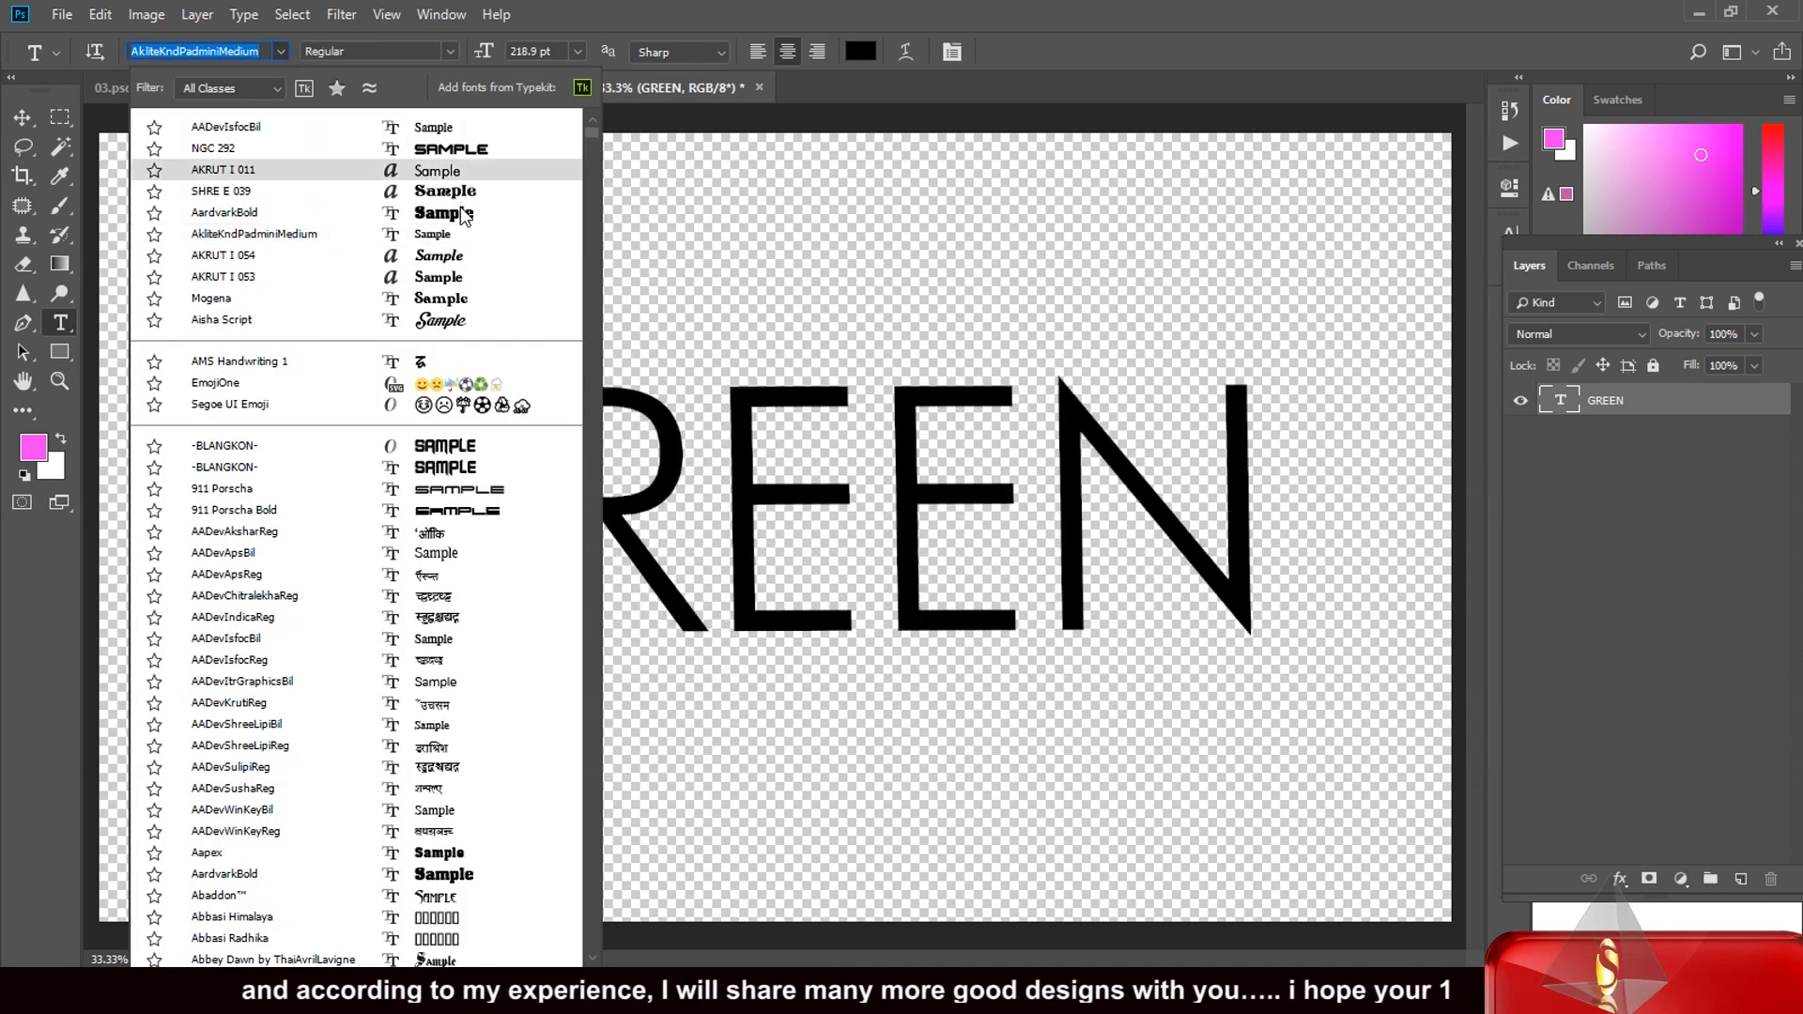
pyautogui.scroll(-4, 471, 620)
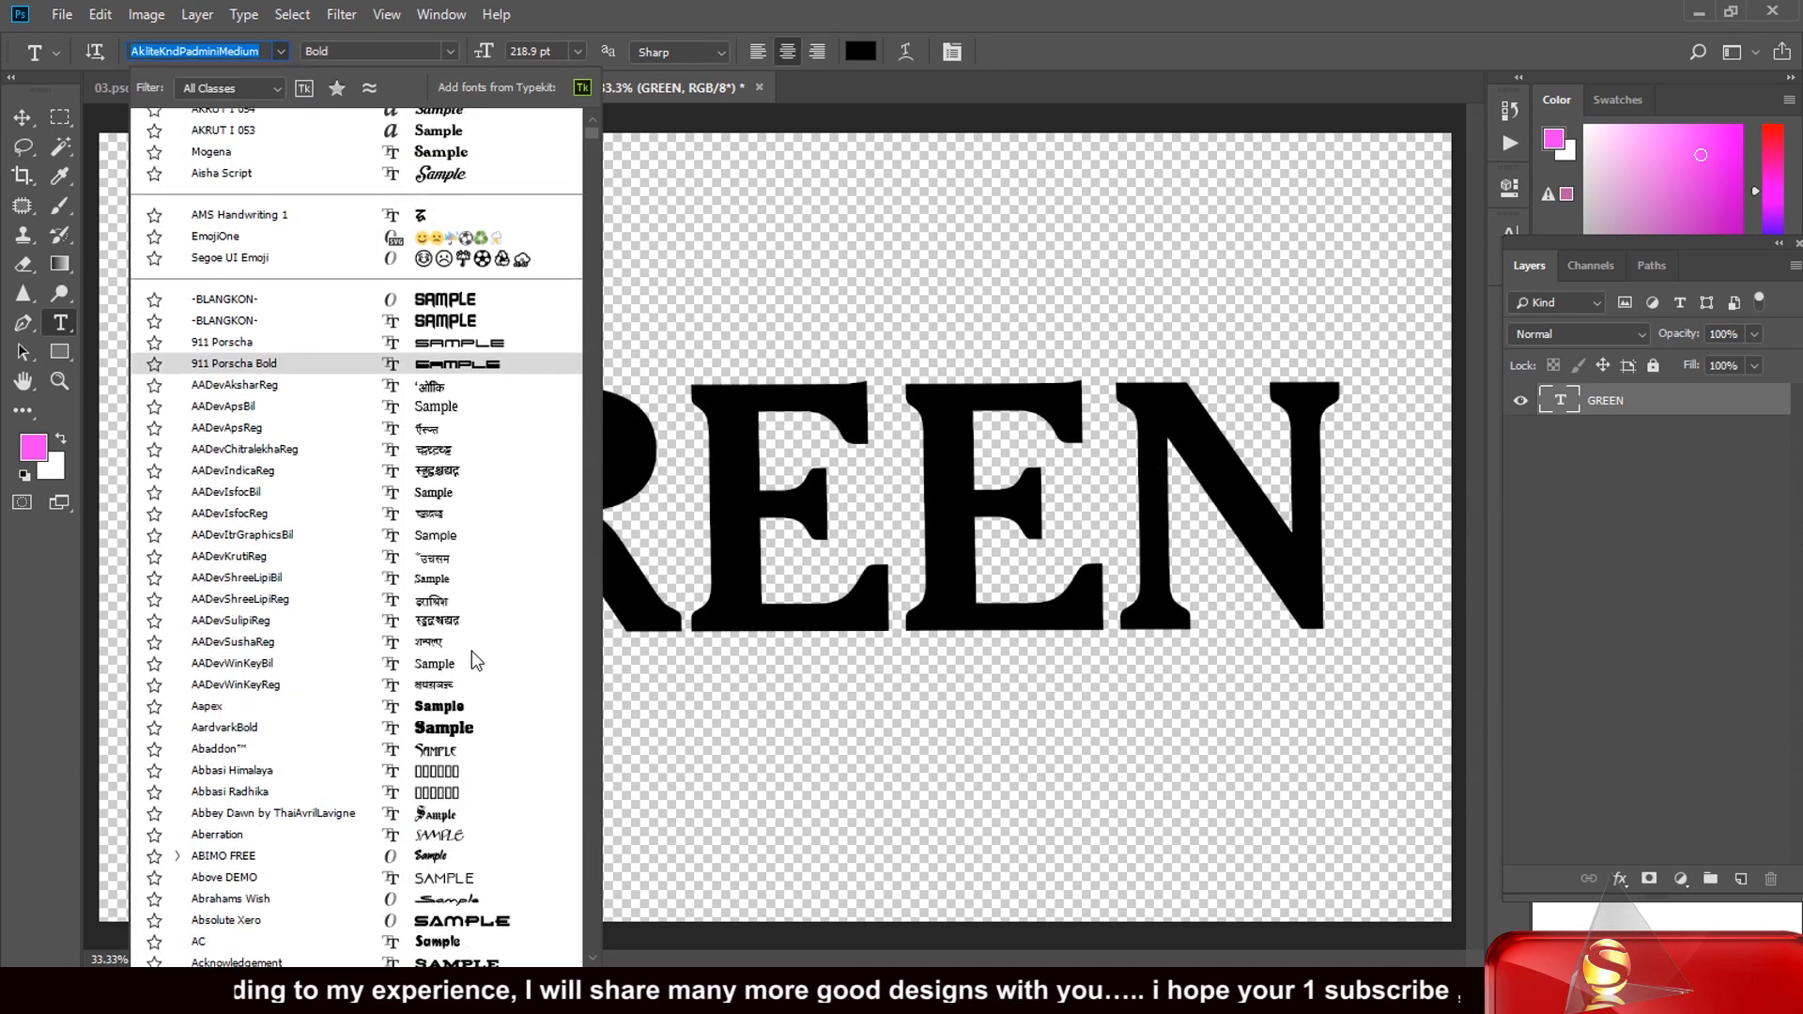
pyautogui.scroll(-5, 474, 662)
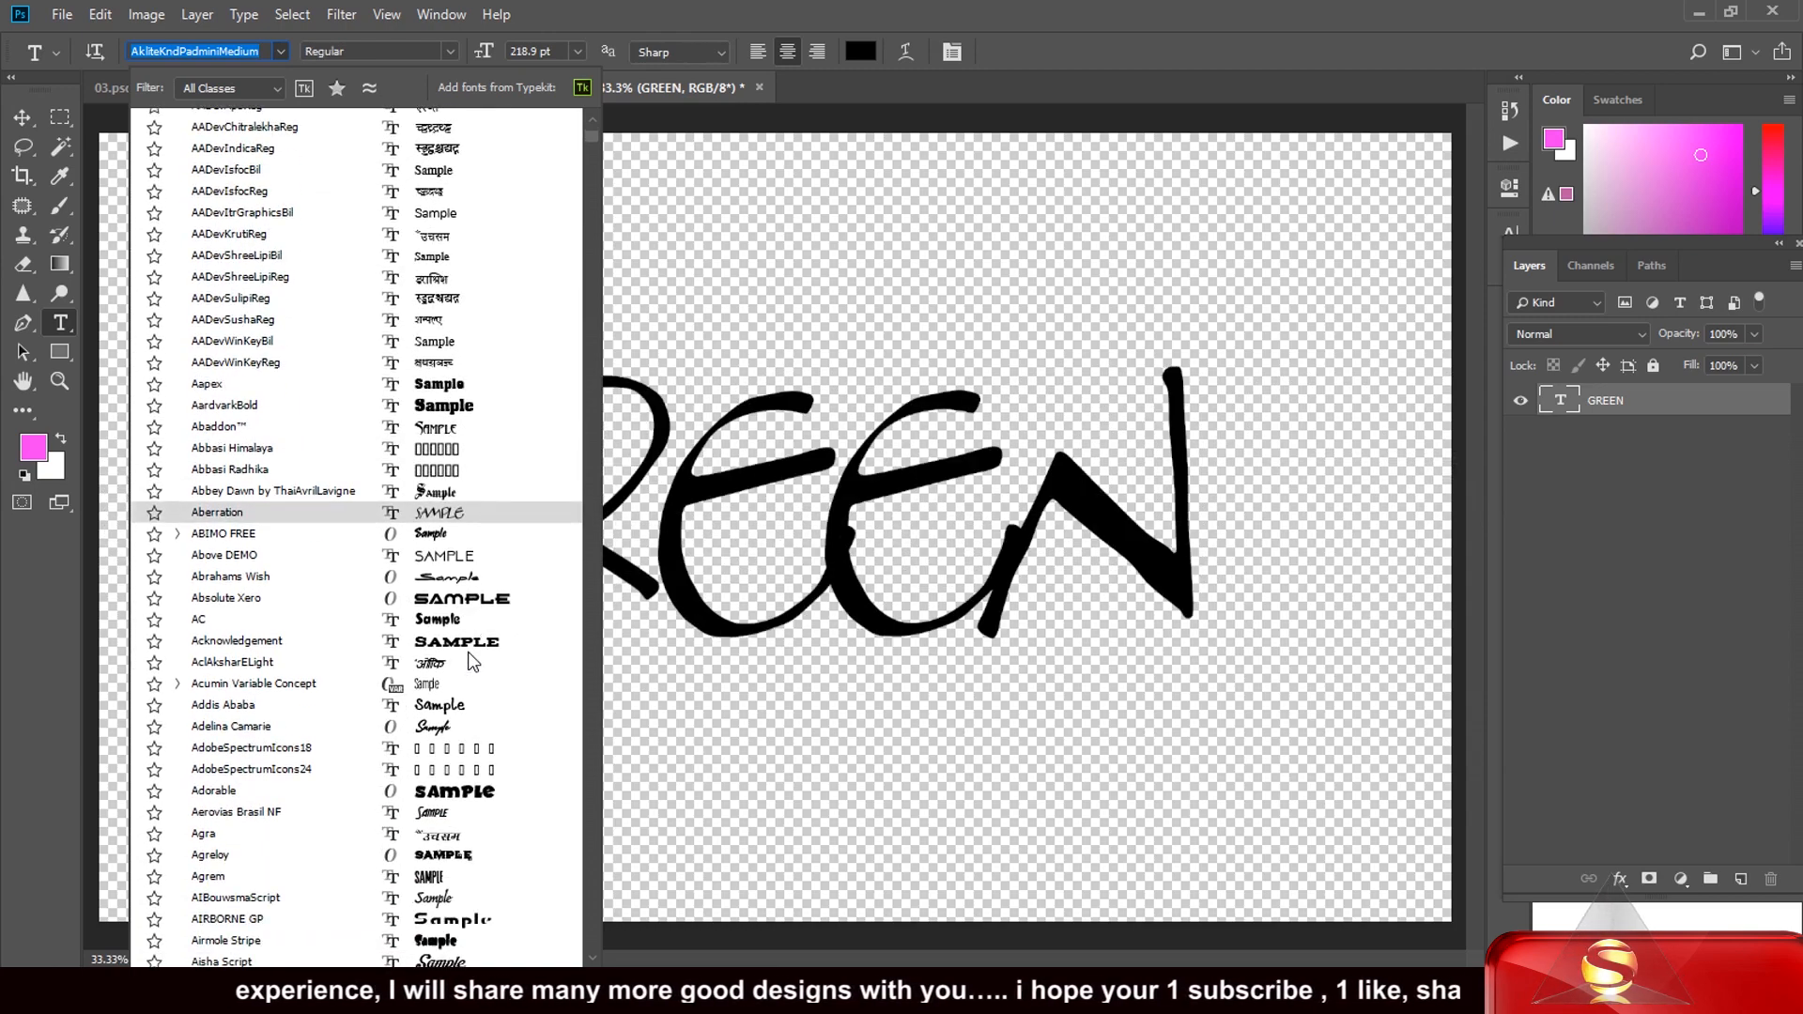
pyautogui.scroll(-2, 472, 662)
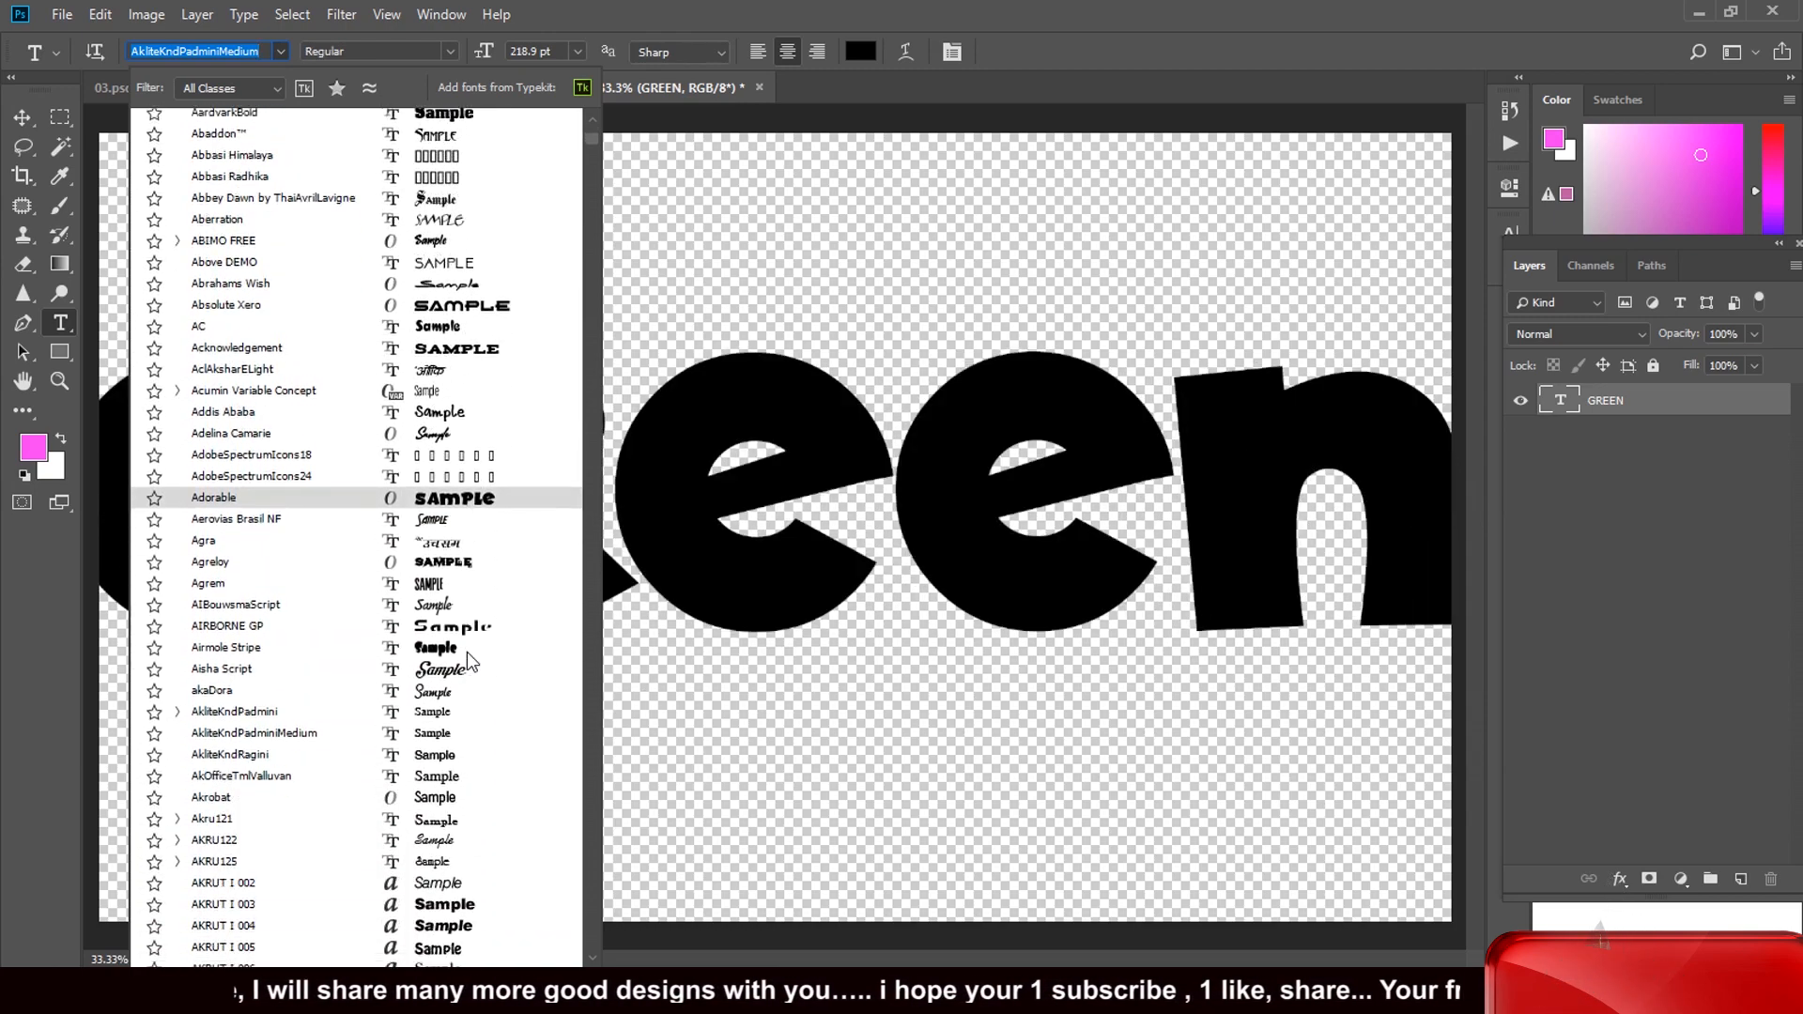
pyautogui.scroll(-4, 469, 662)
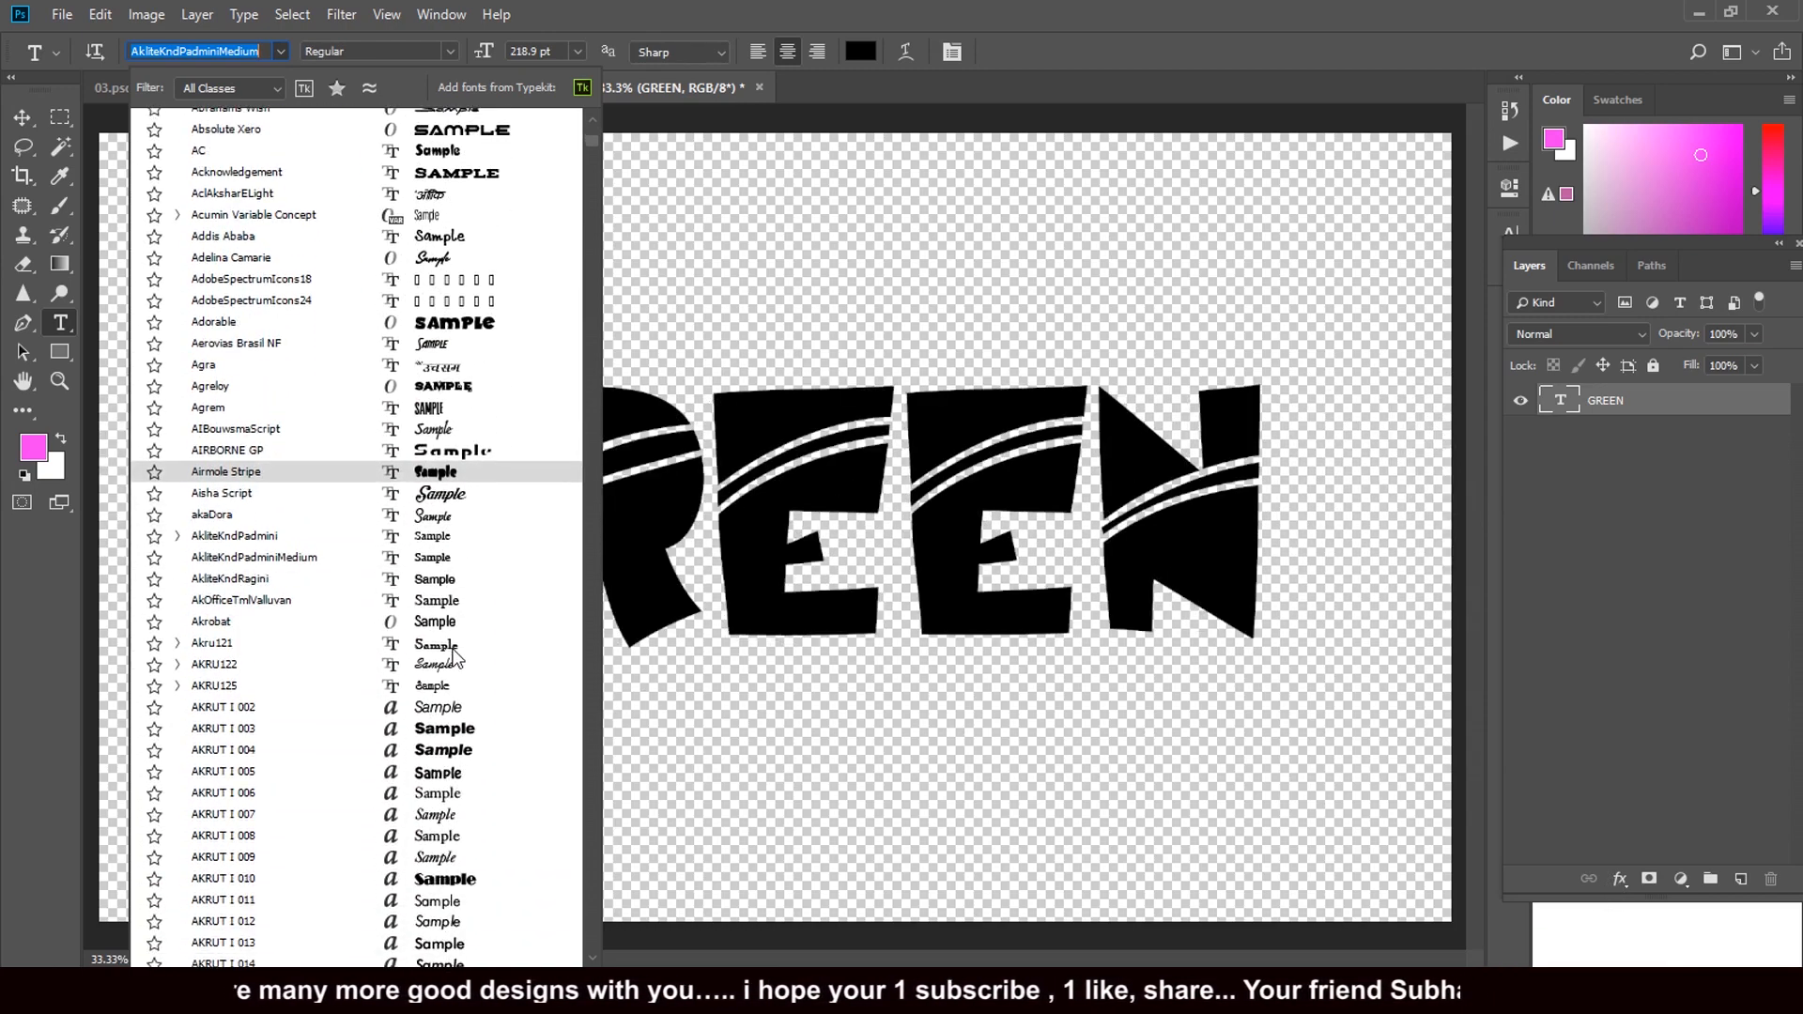
pyautogui.scroll(-4, 451, 769)
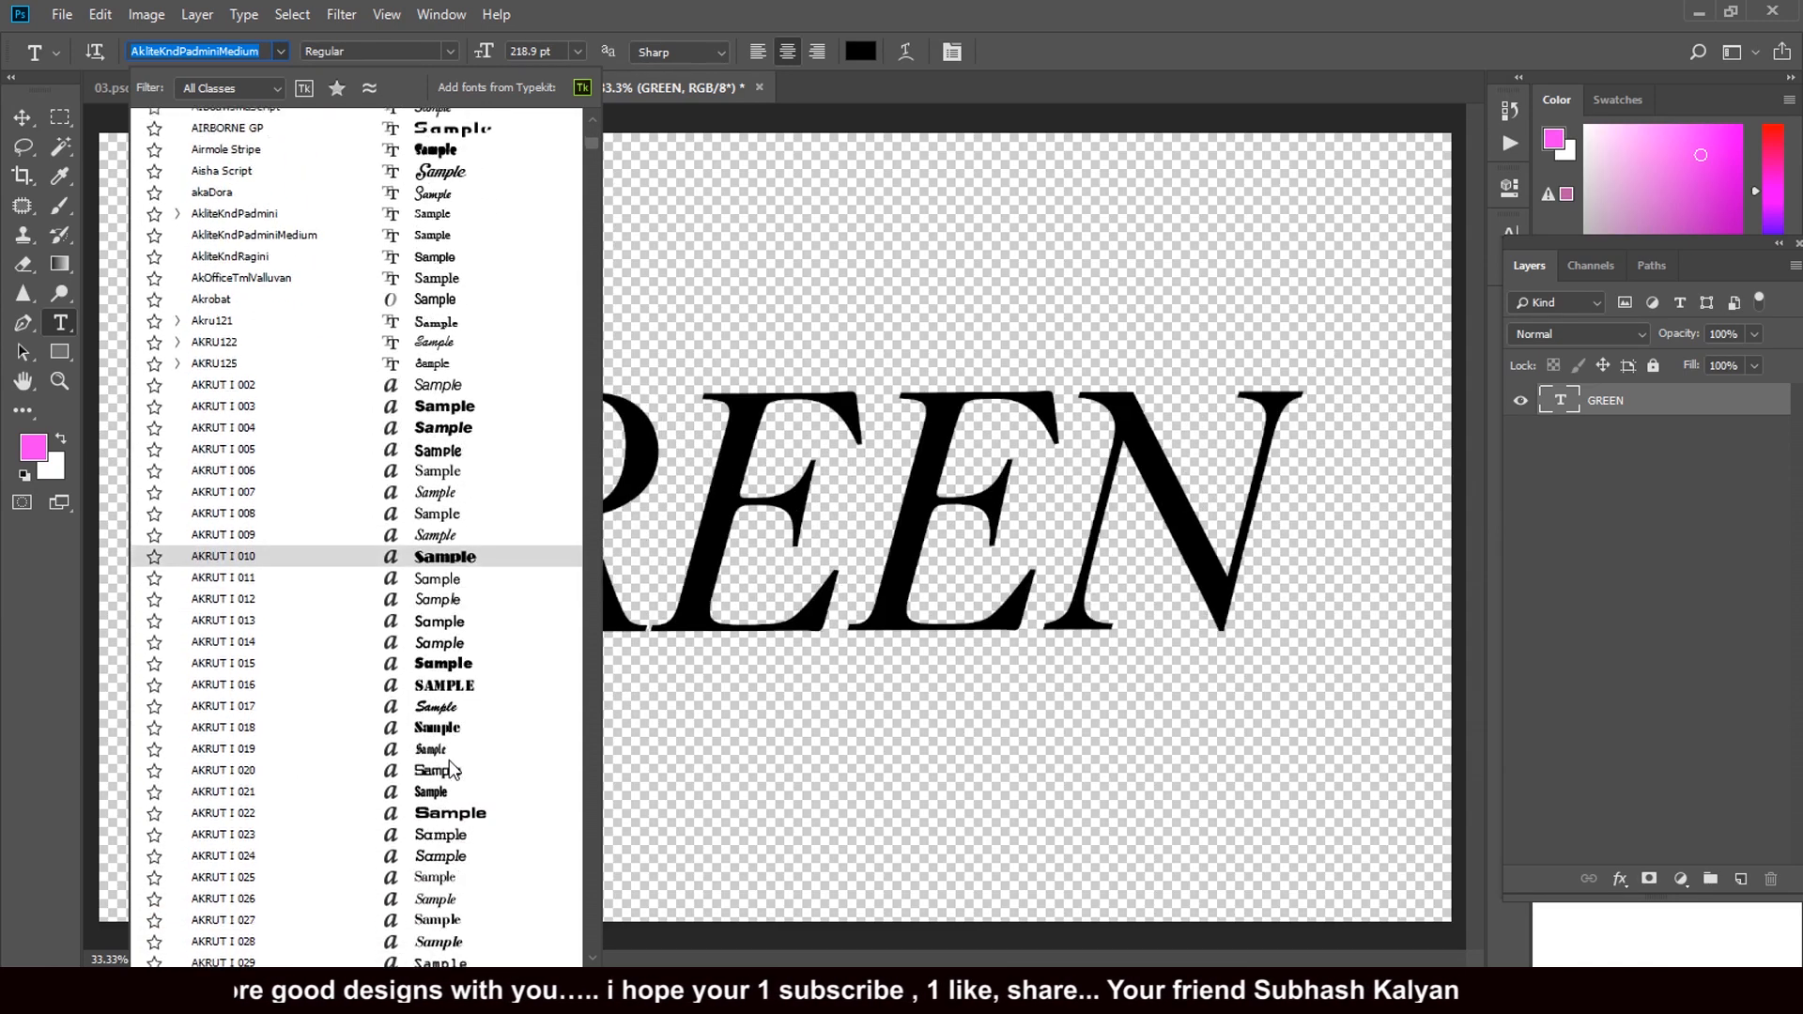
pyautogui.scroll(-3, 447, 765)
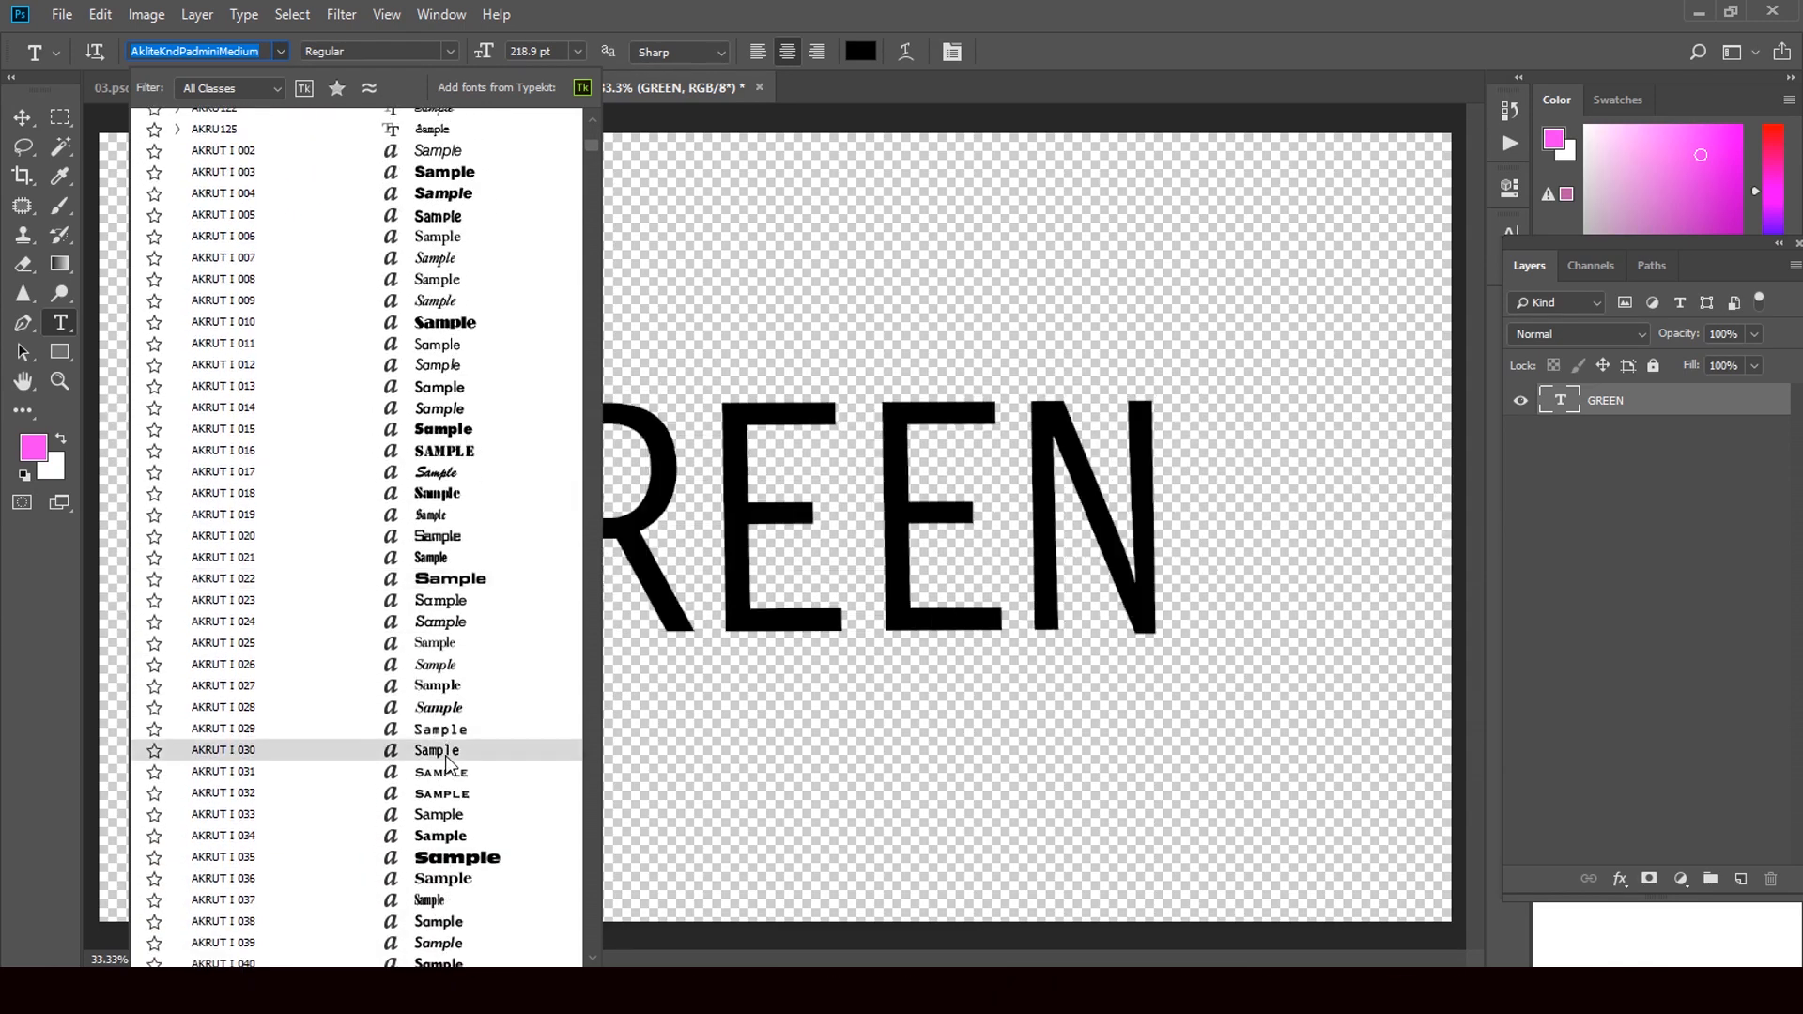
pyautogui.scroll(-1, 447, 846)
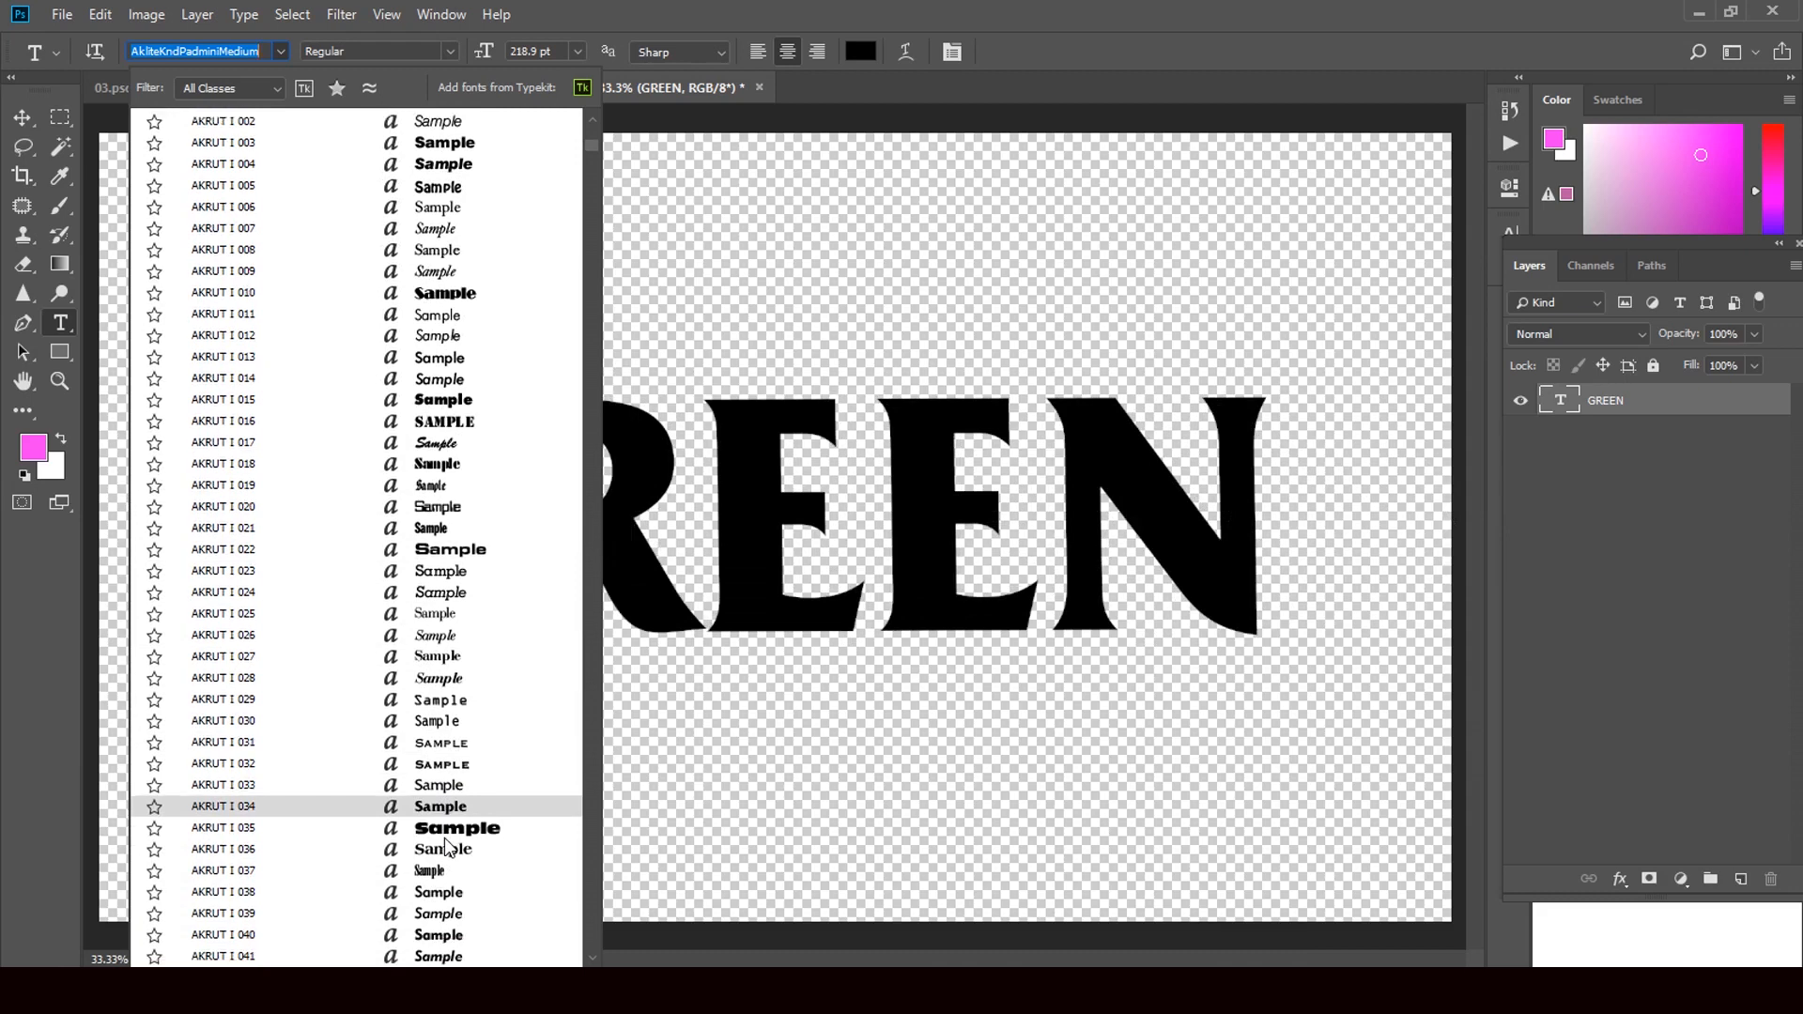
pyautogui.scroll(-2, 447, 846)
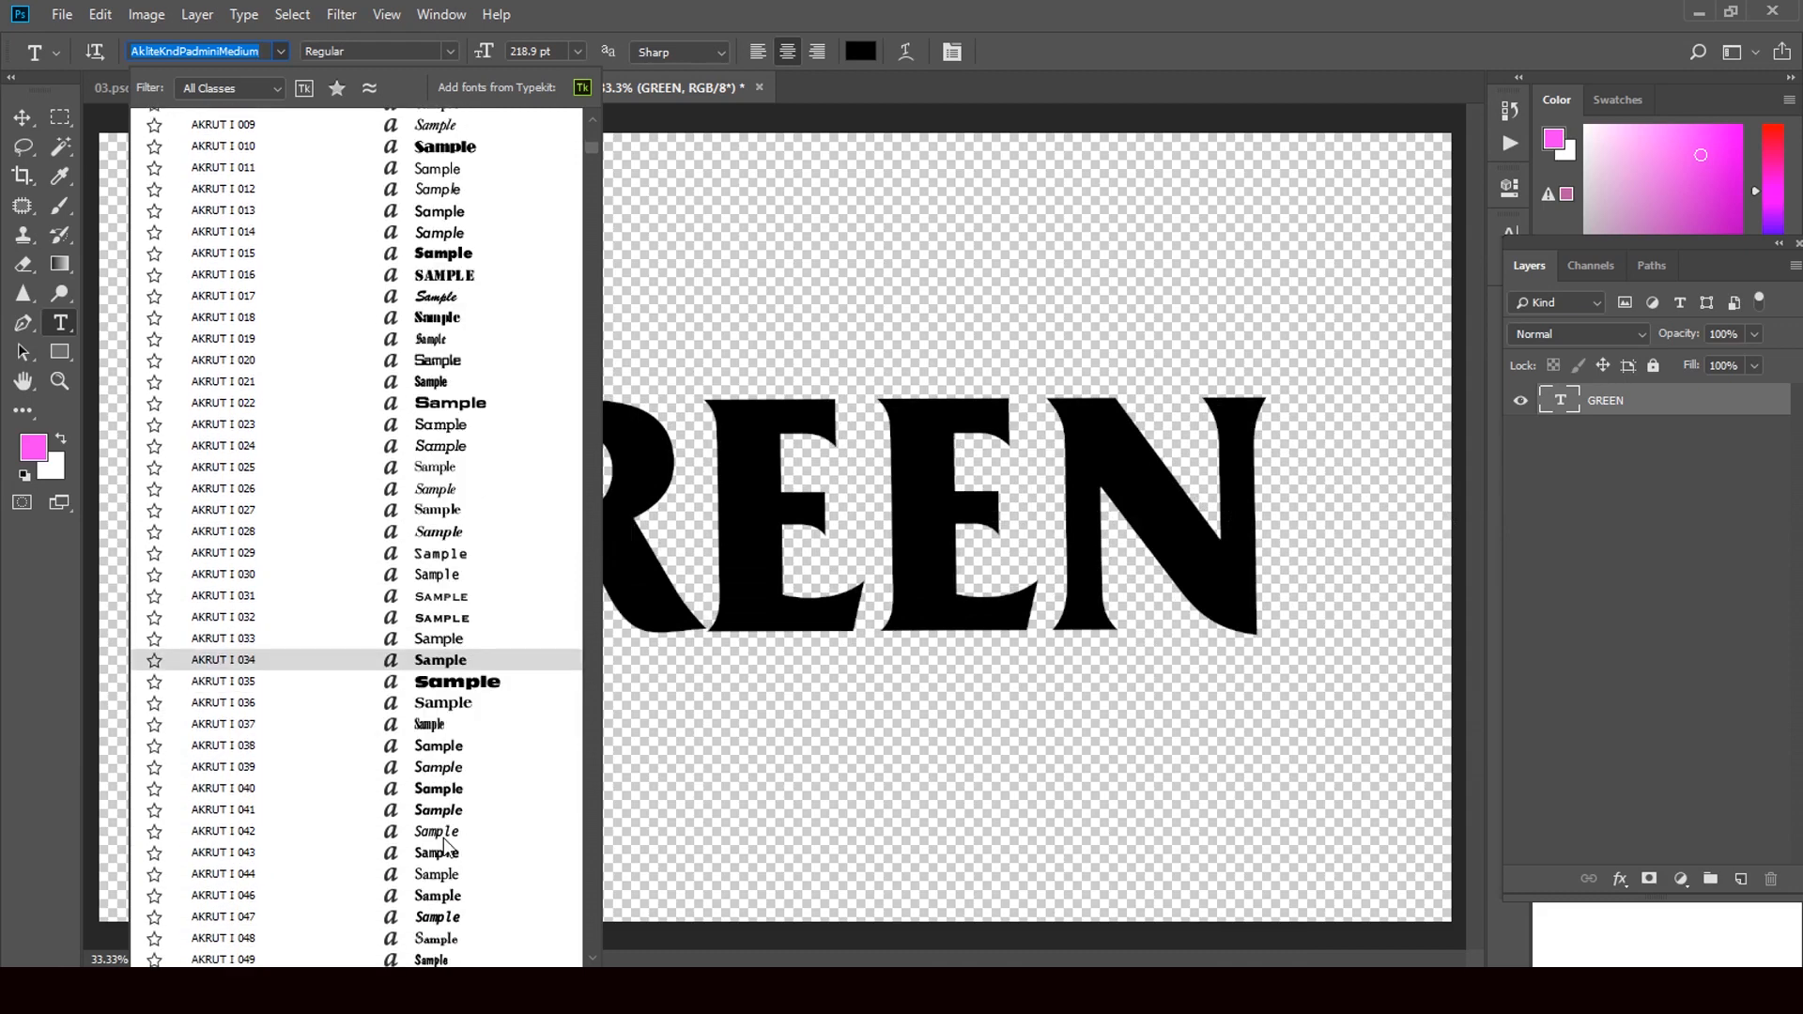
pyautogui.click(447, 789)
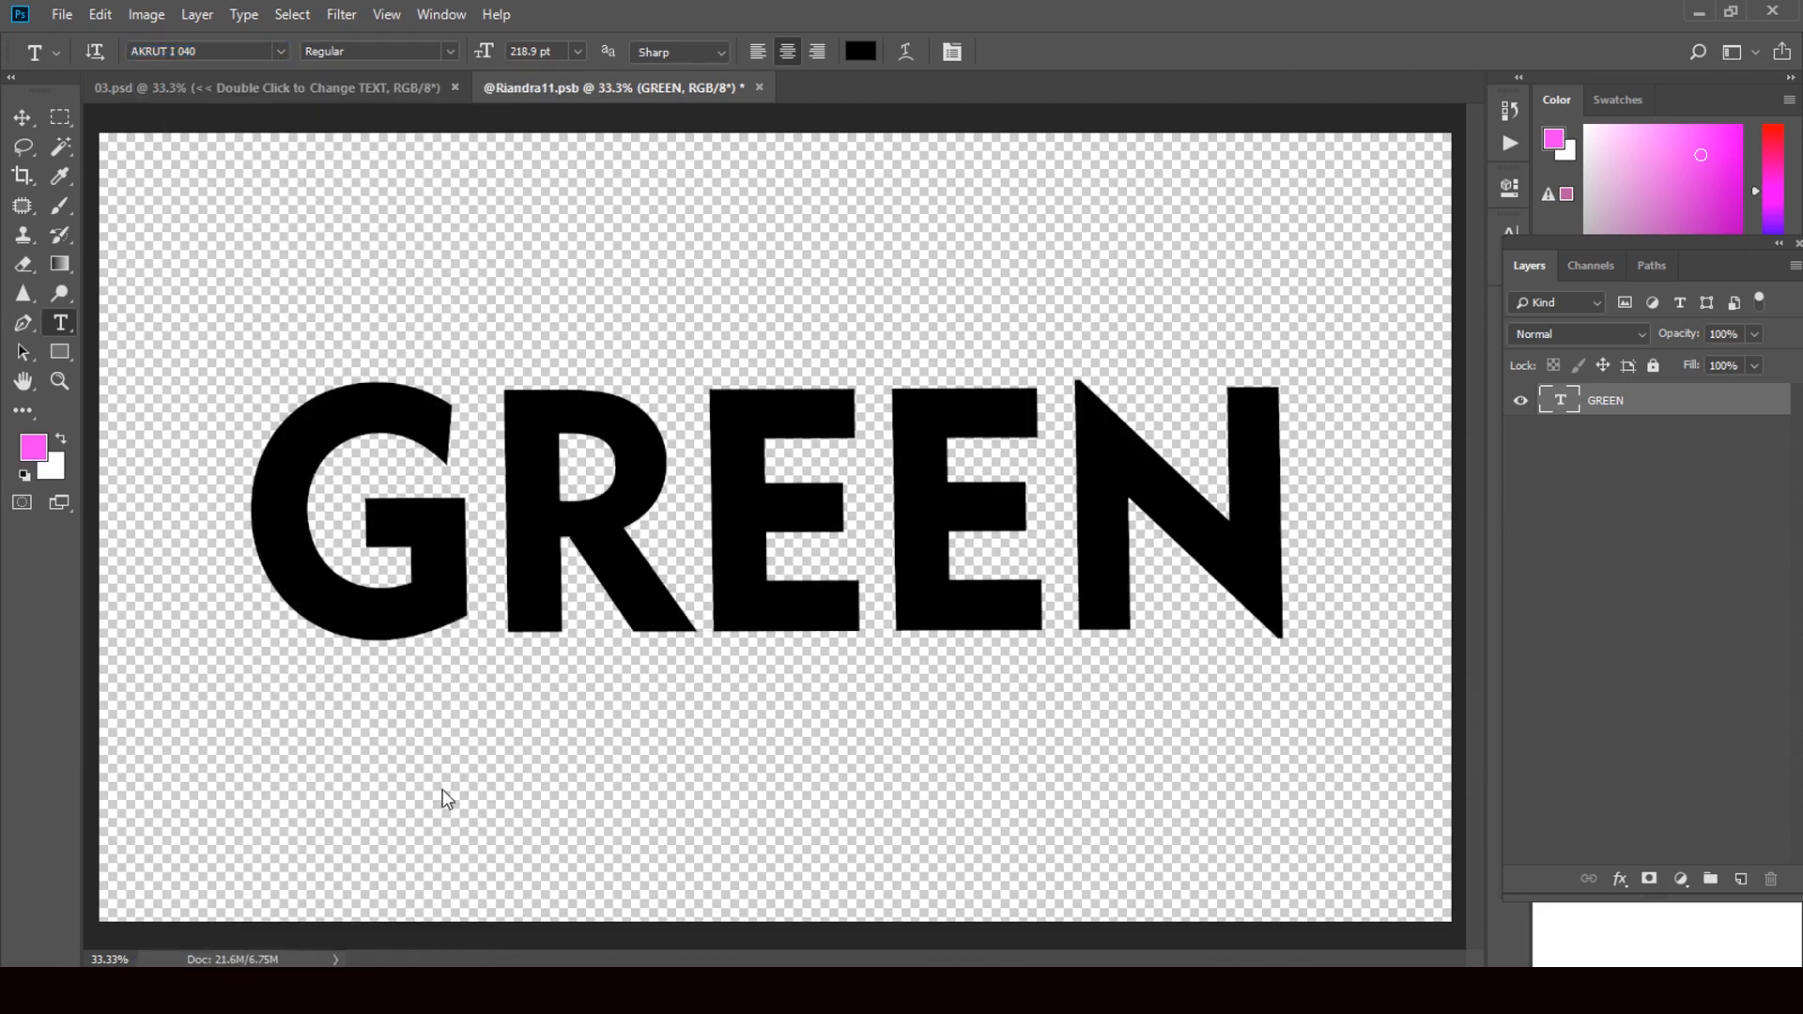
pyautogui.click(22, 117)
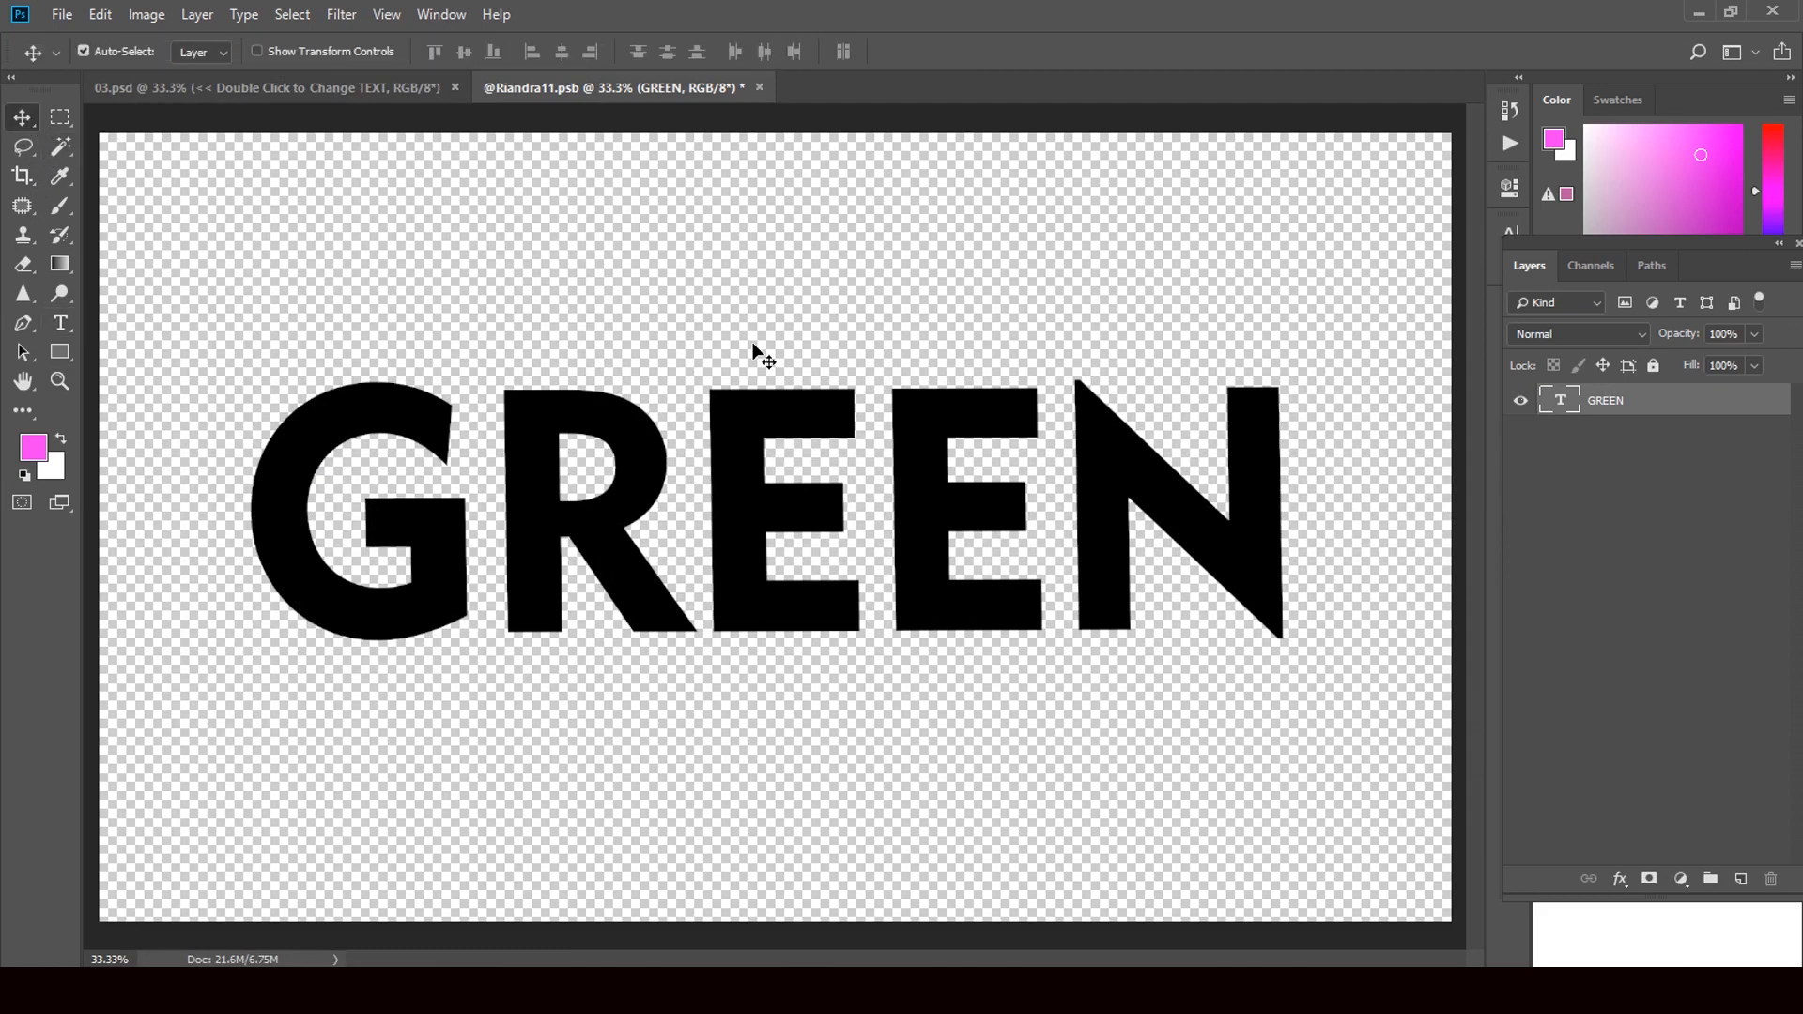
# Close the smart object document and save its changes, returning to 03.psd
pyautogui.click(760, 87)
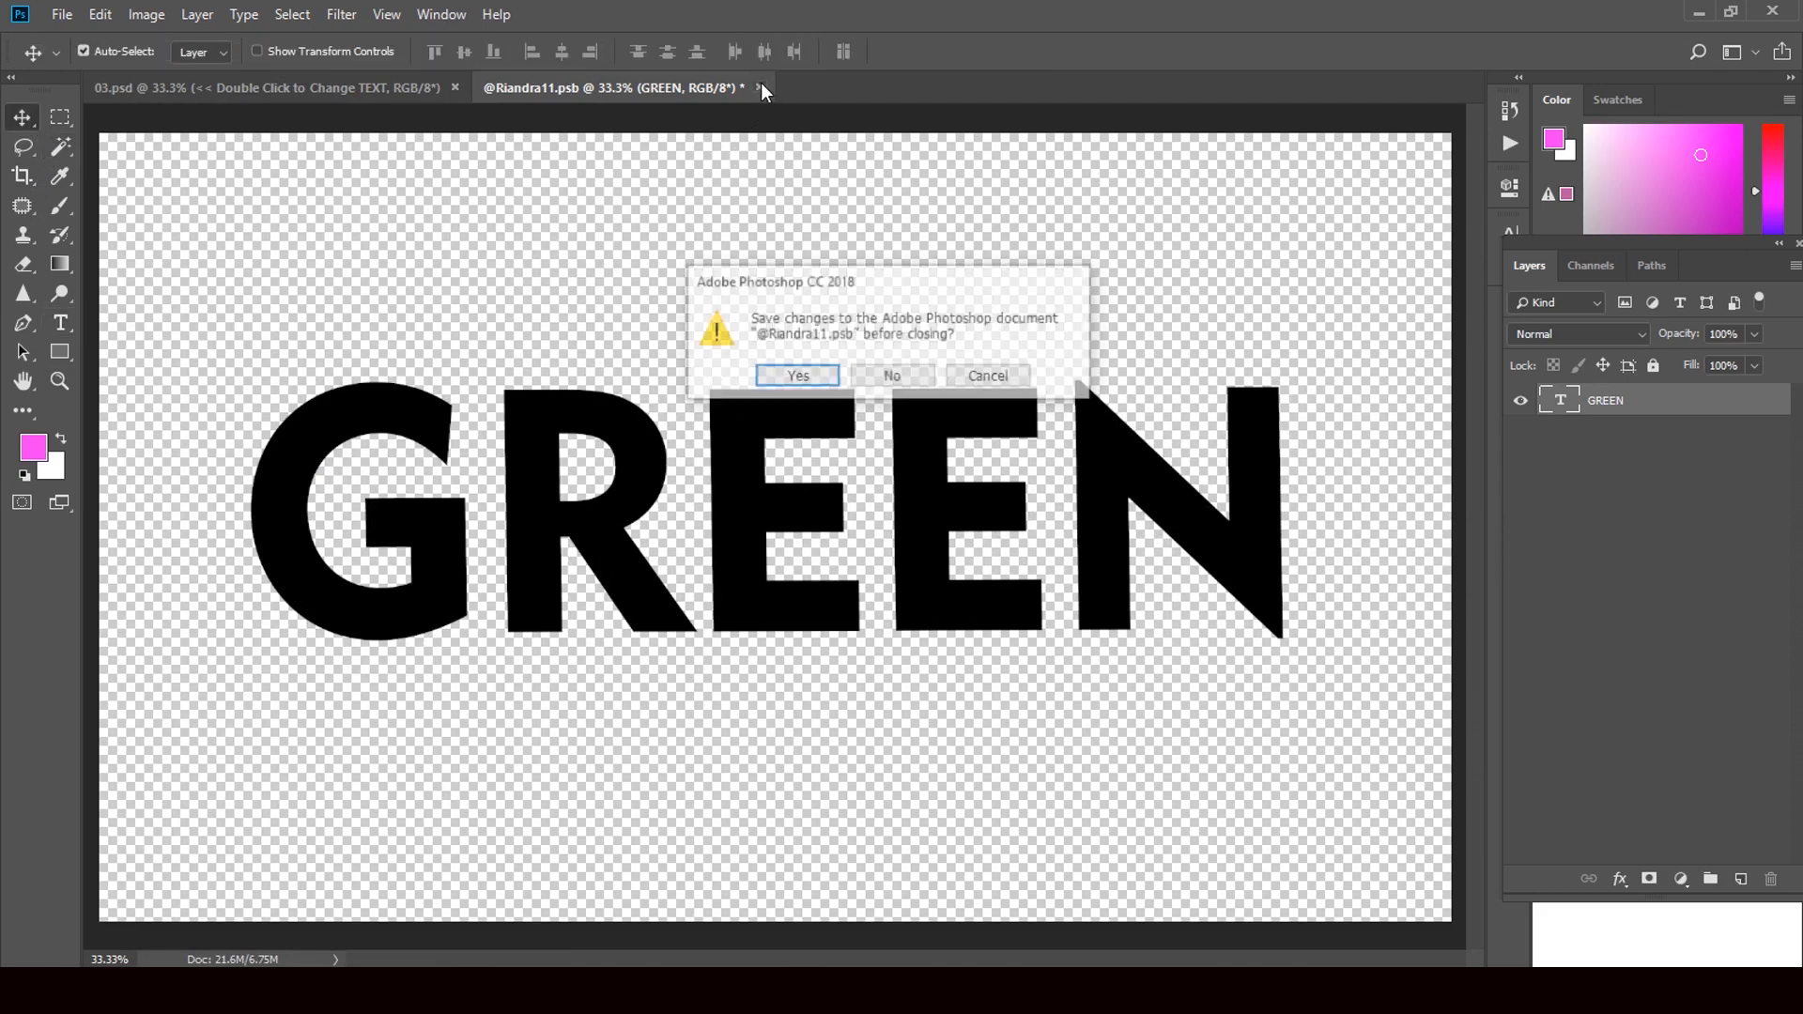
pyautogui.click(799, 377)
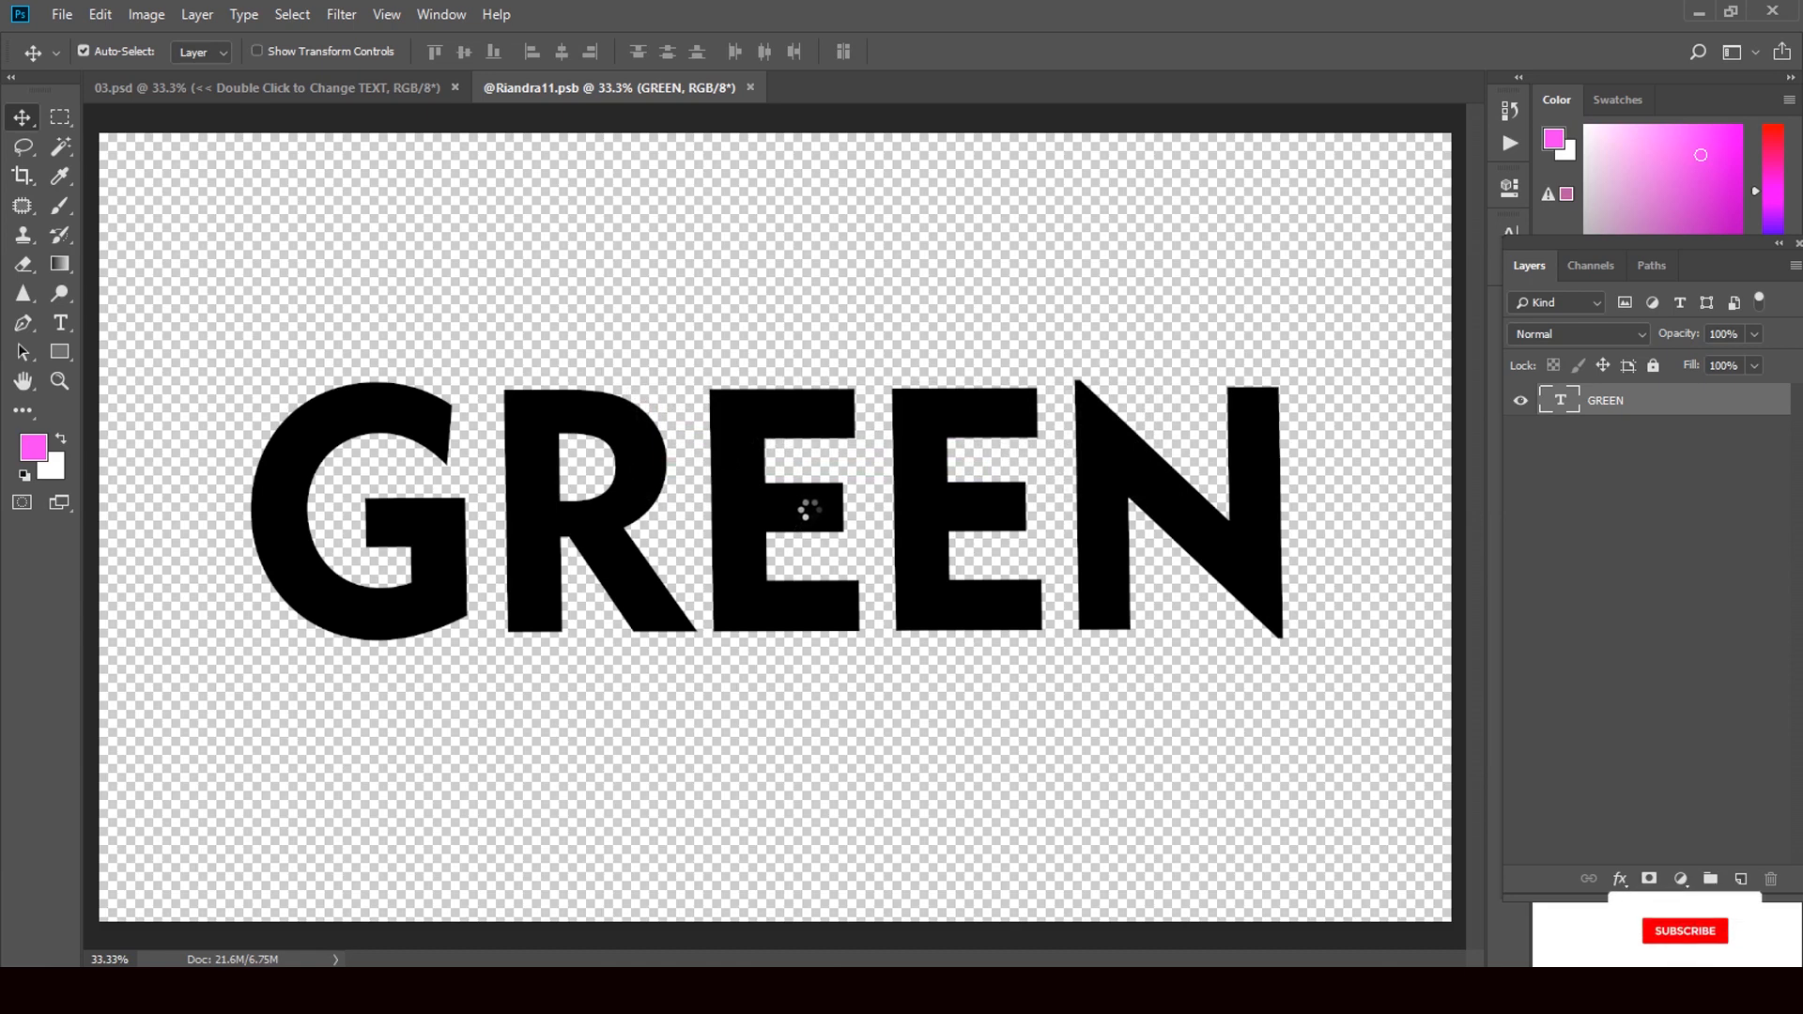
pyautogui.hotkey('ctrl', 'w')
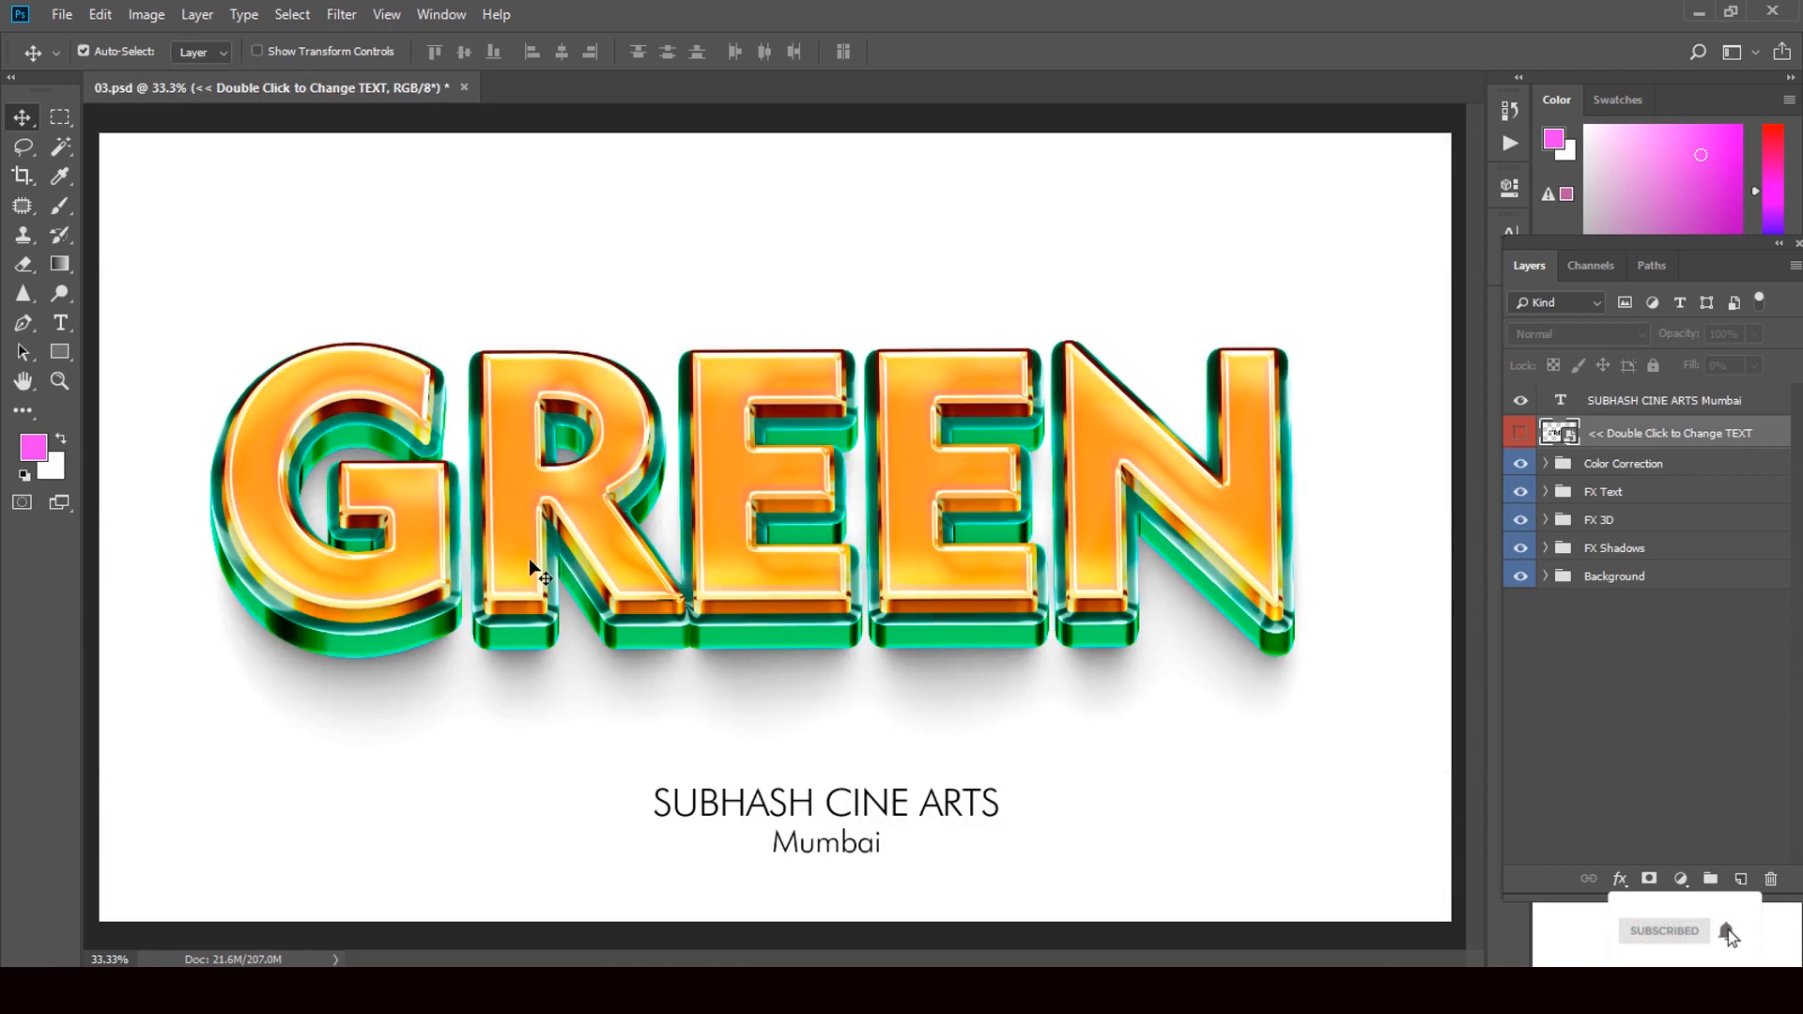
# Expand the Color Correction group and select its Brightness/Contrast 1 adjustment layer
pyautogui.click(1545, 464)
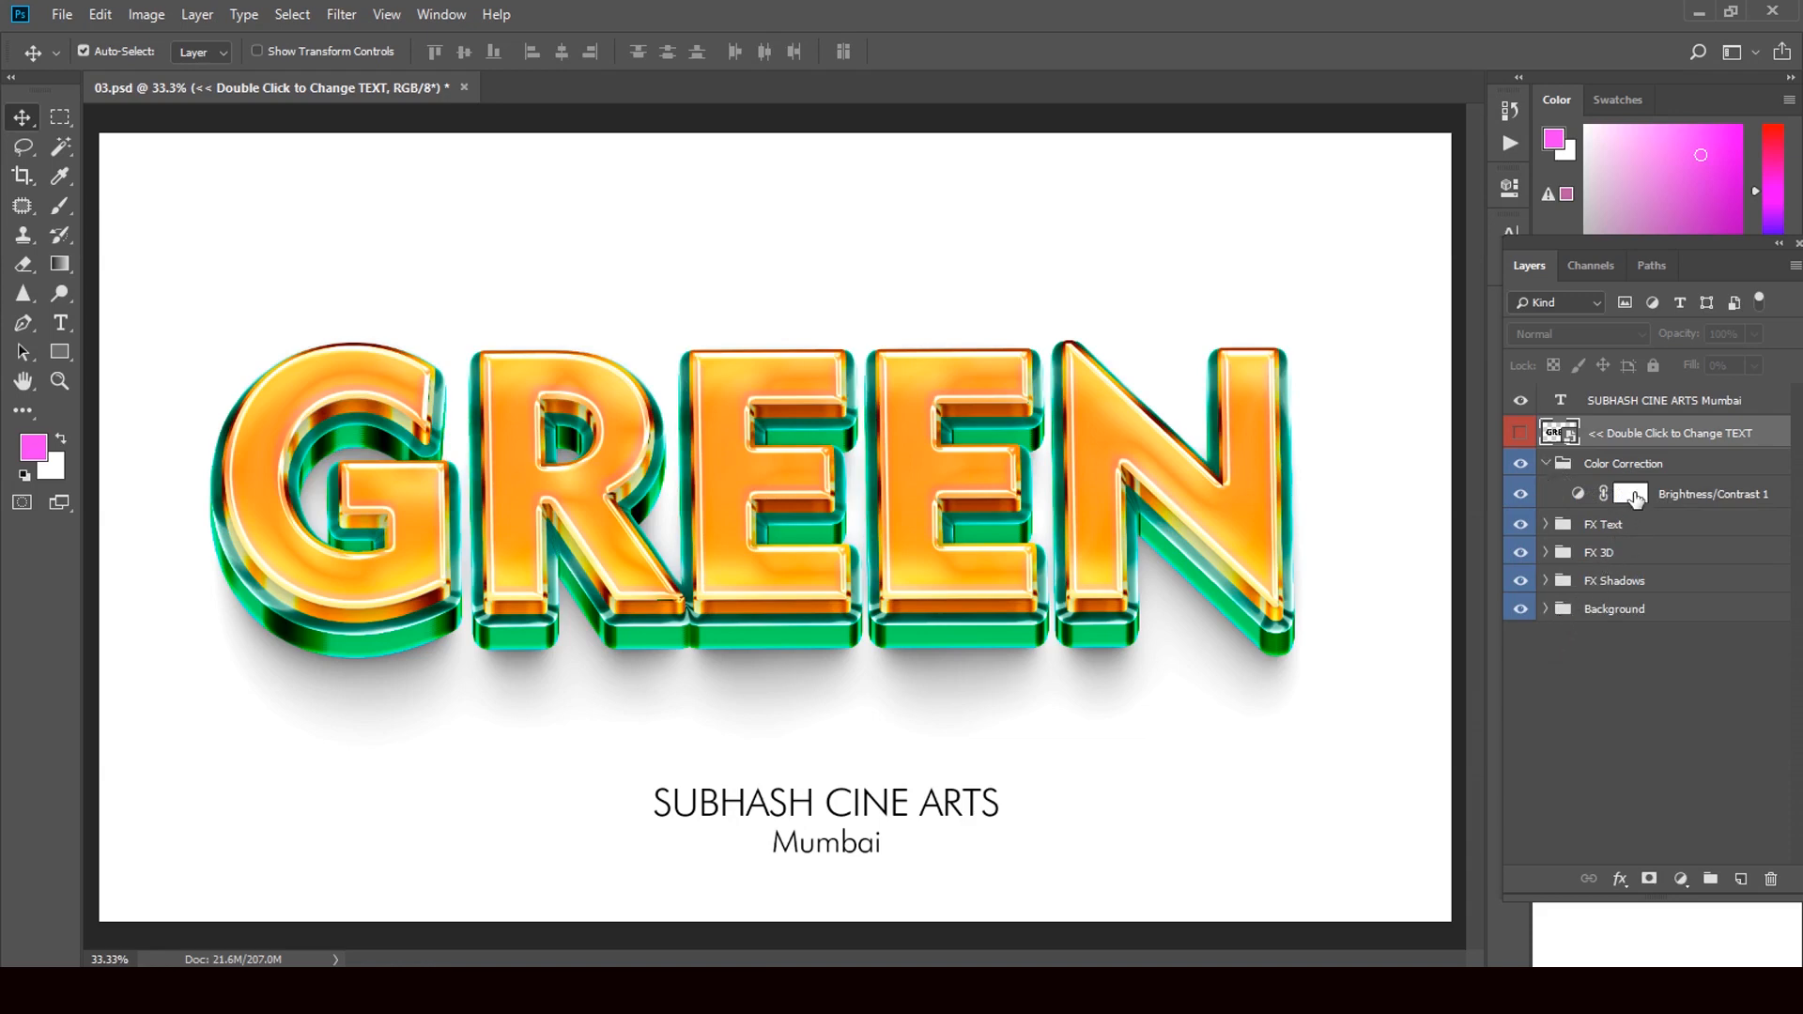
pyautogui.click(1578, 499)
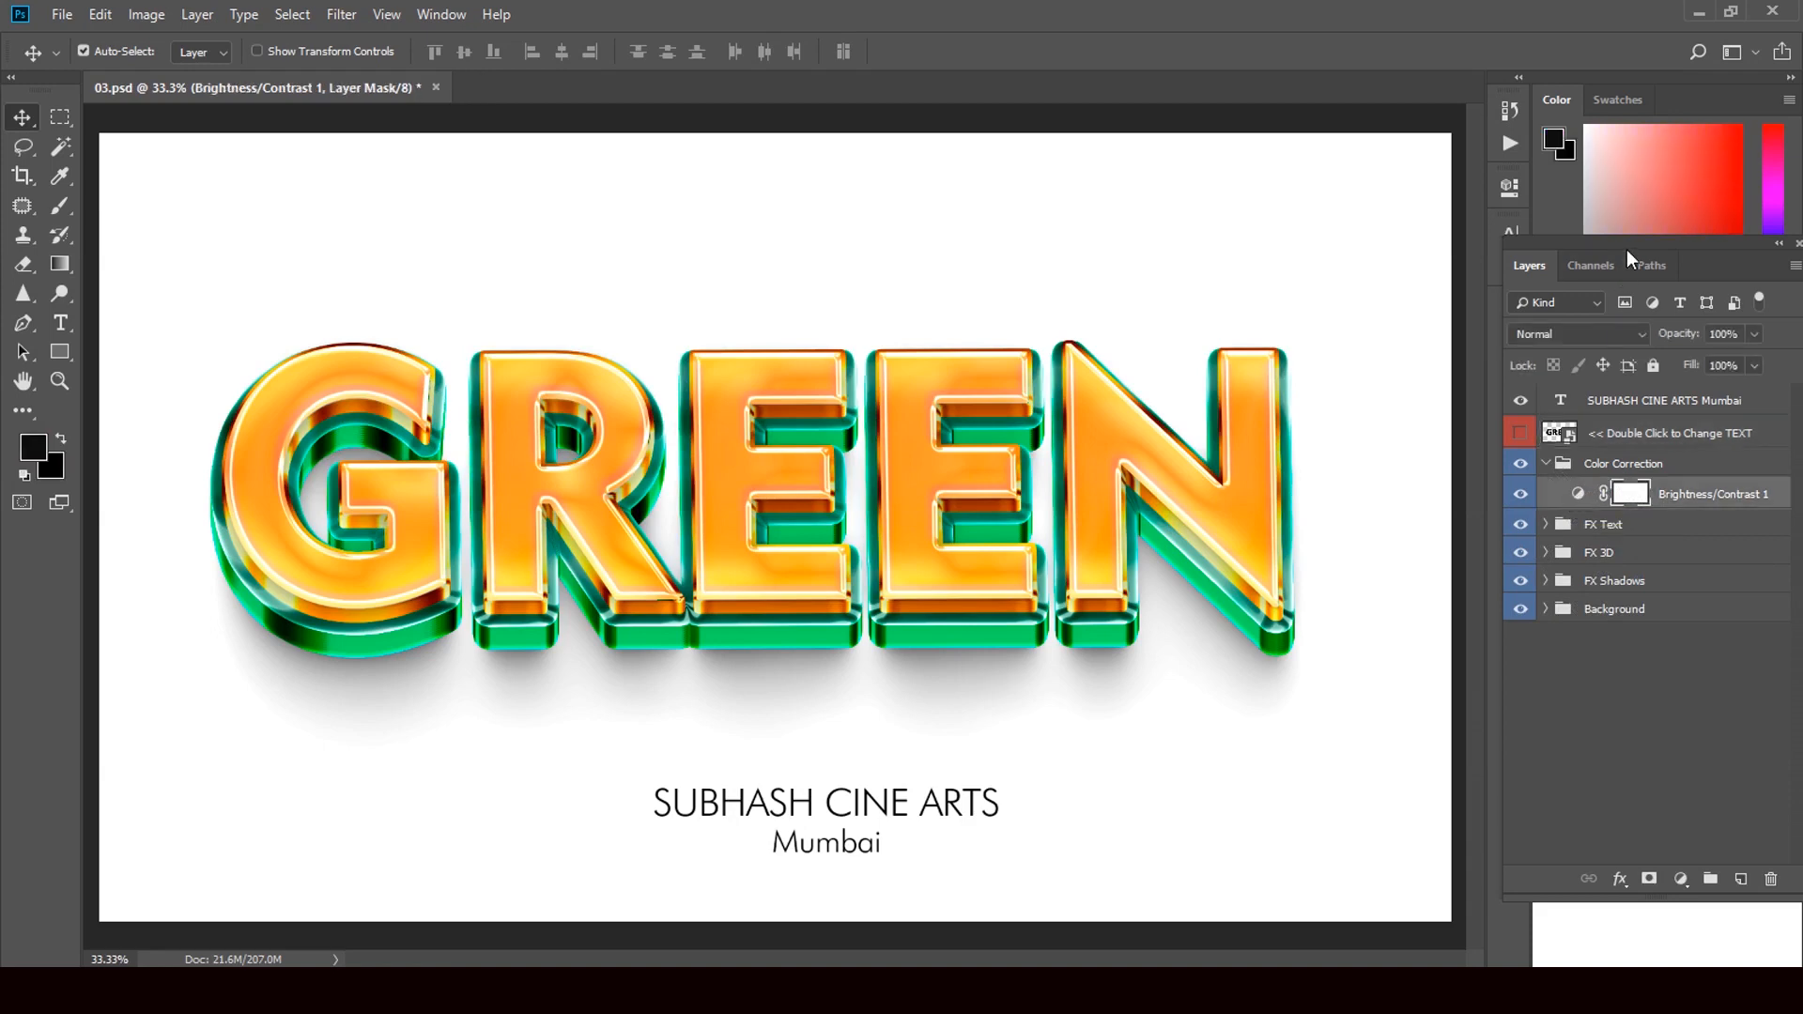
pyautogui.click(1650, 217)
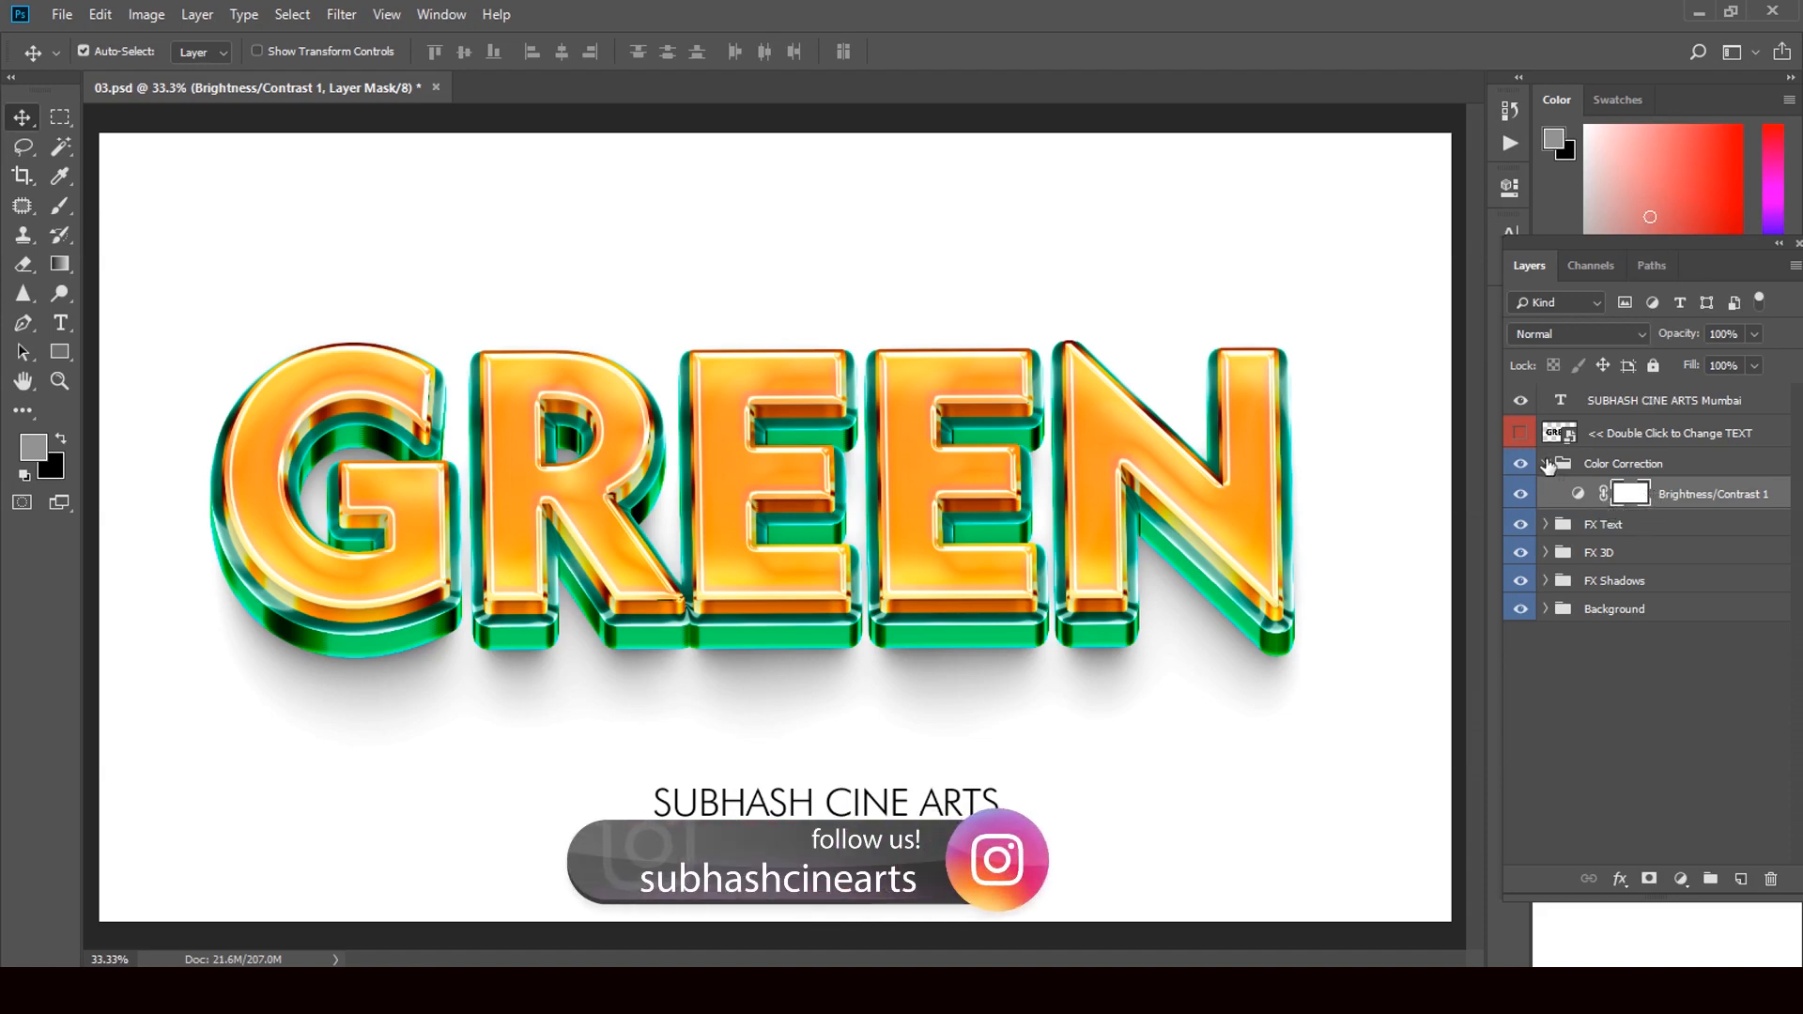
# Try refining the Brightness/Contrast 1 layer mask with Show Edge on, Smooth 1, Feather 44.1 px and raised contrast, and collapse the group
pyautogui.doubleClick(1632, 498)
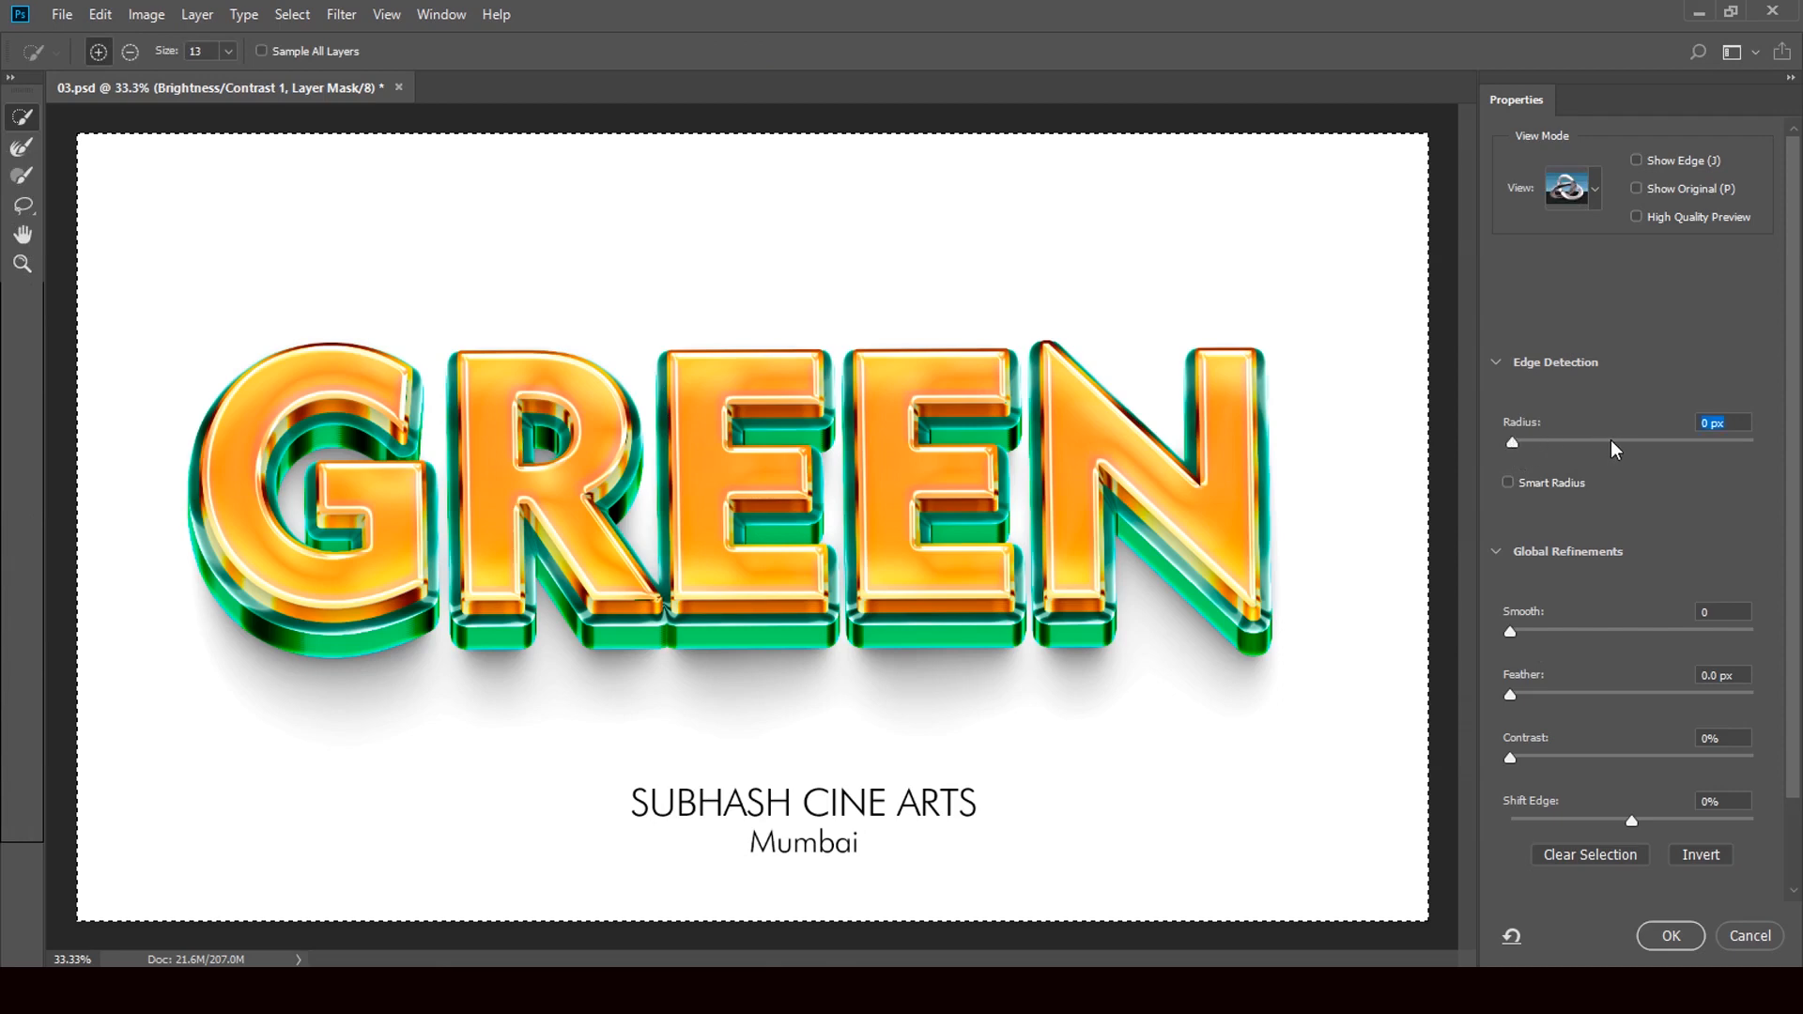
pyautogui.click(1512, 631)
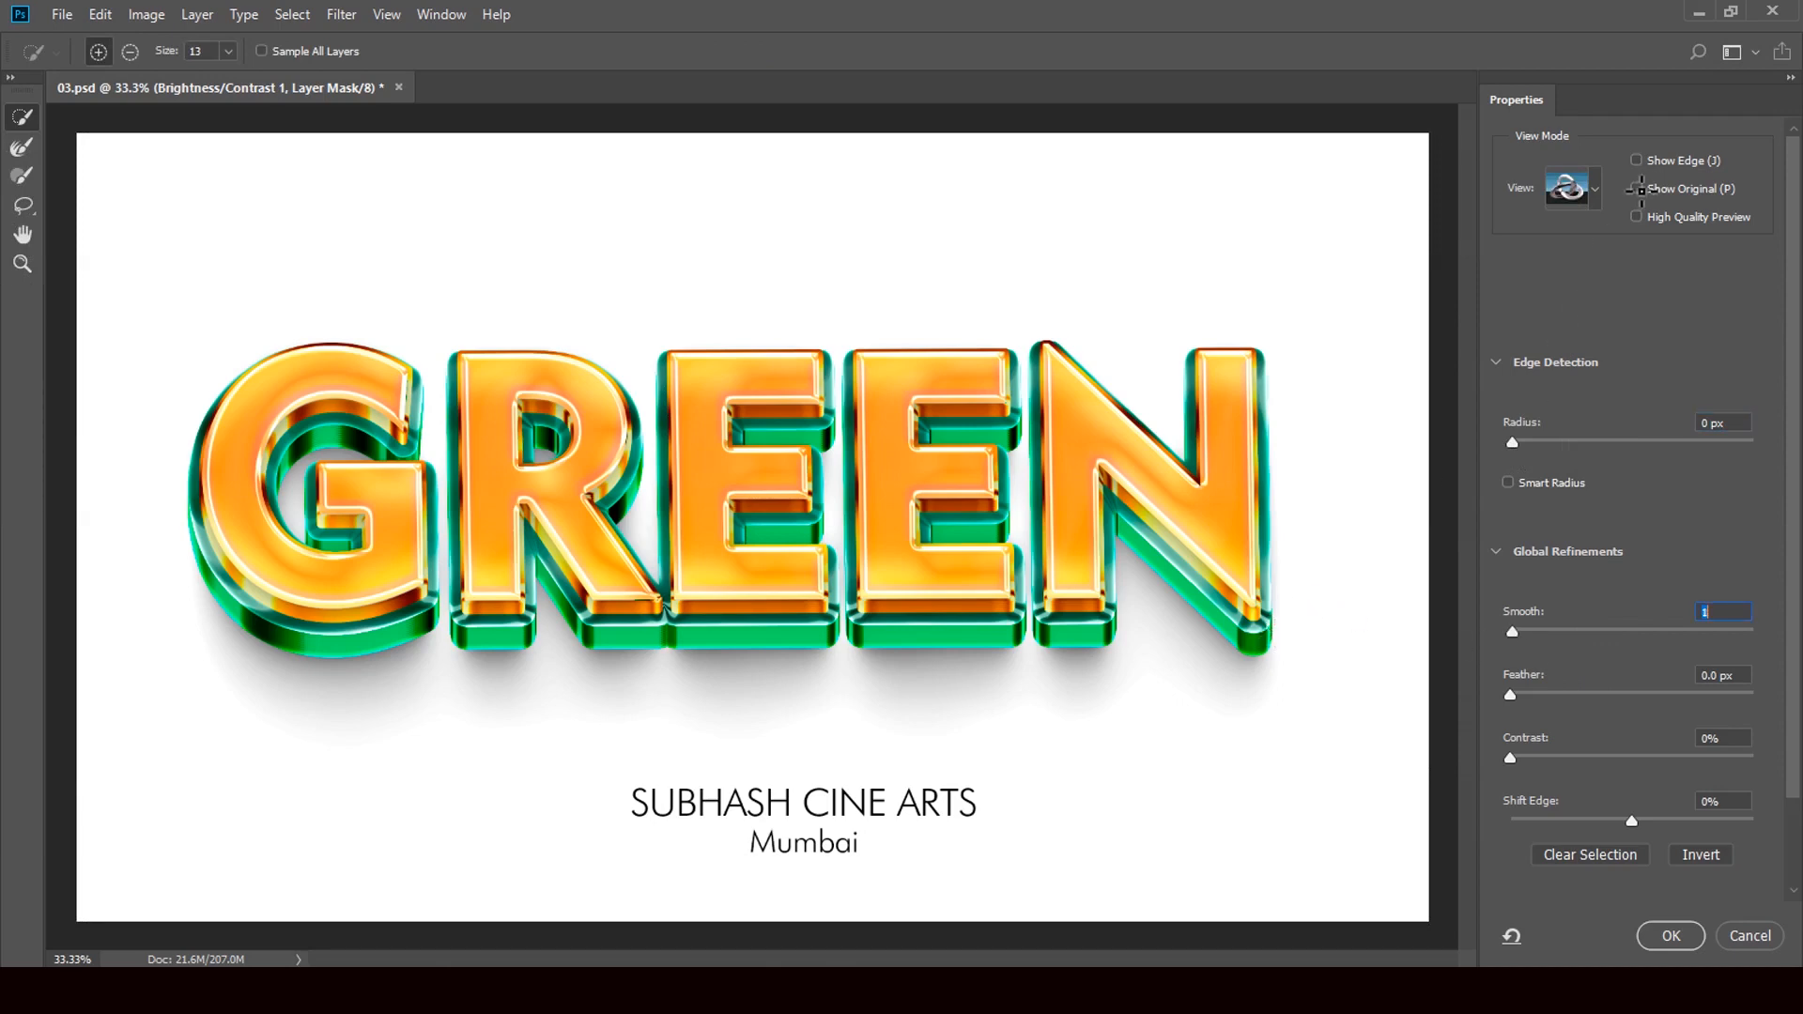
pyautogui.click(1648, 163)
pyautogui.moveTo(1510, 696); pyautogui.dragTo(1642, 716)
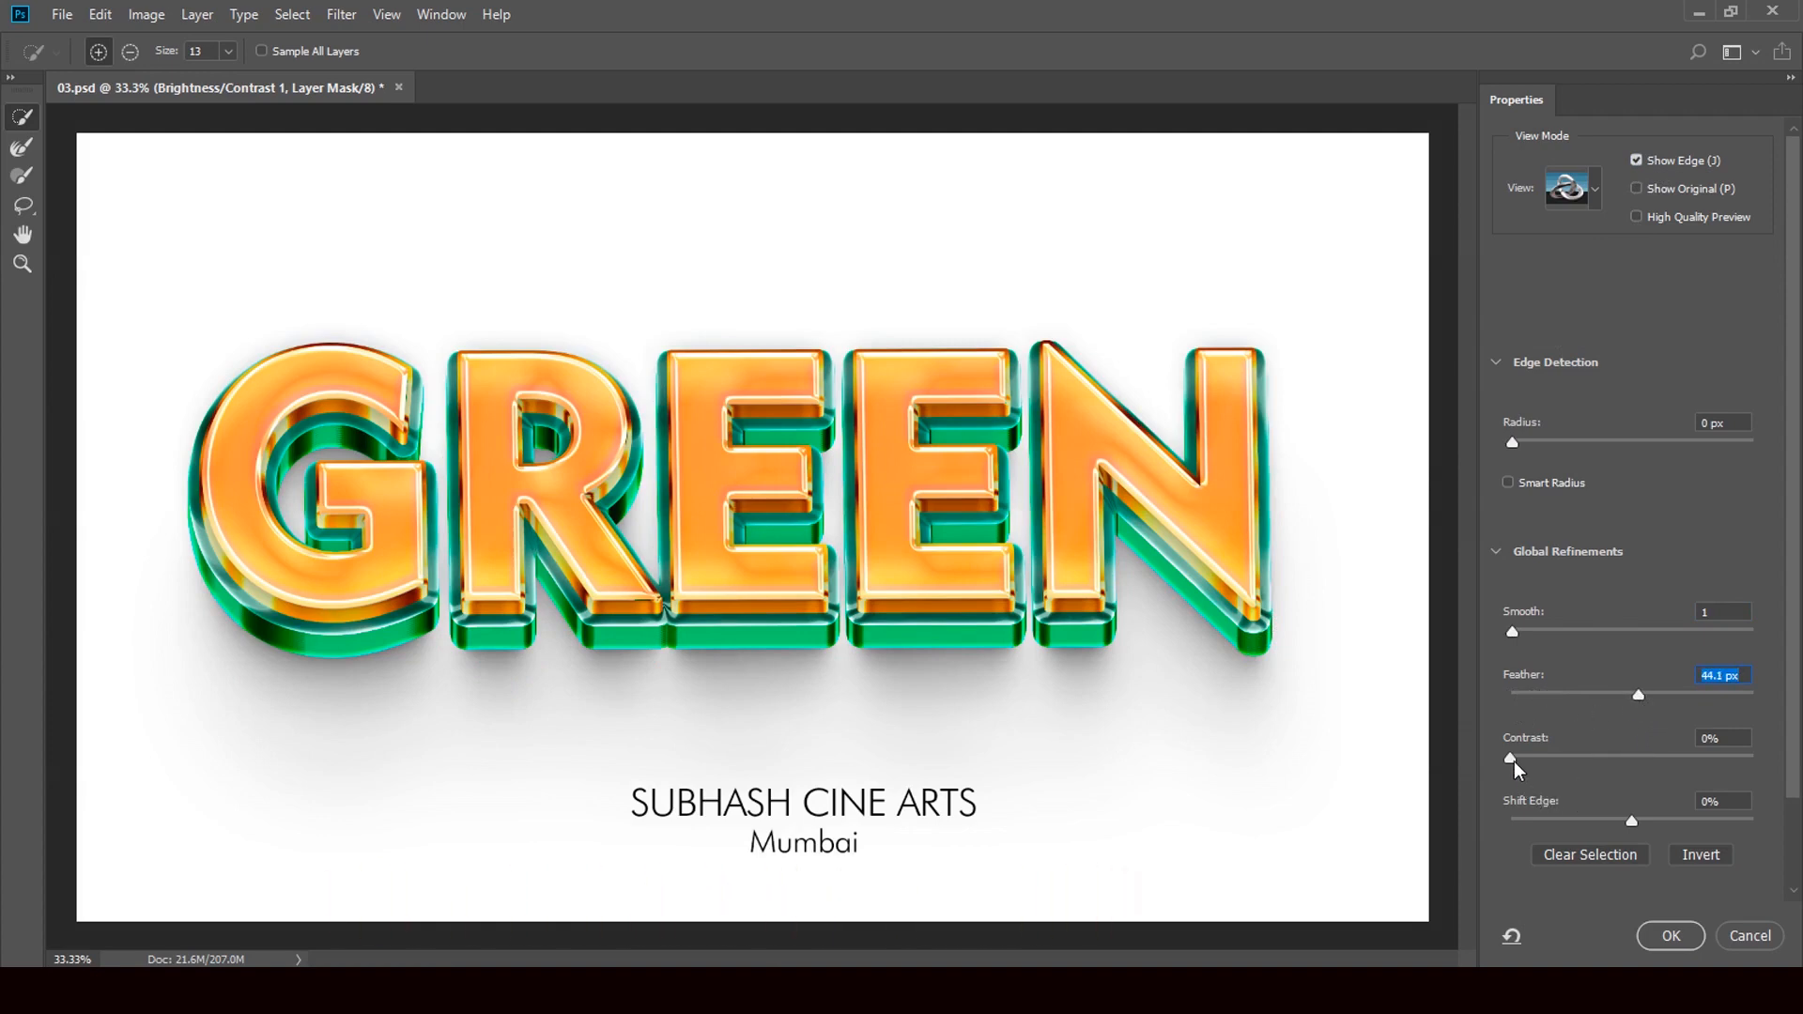
pyautogui.moveTo(1513, 758); pyautogui.dragTo(1573, 761)
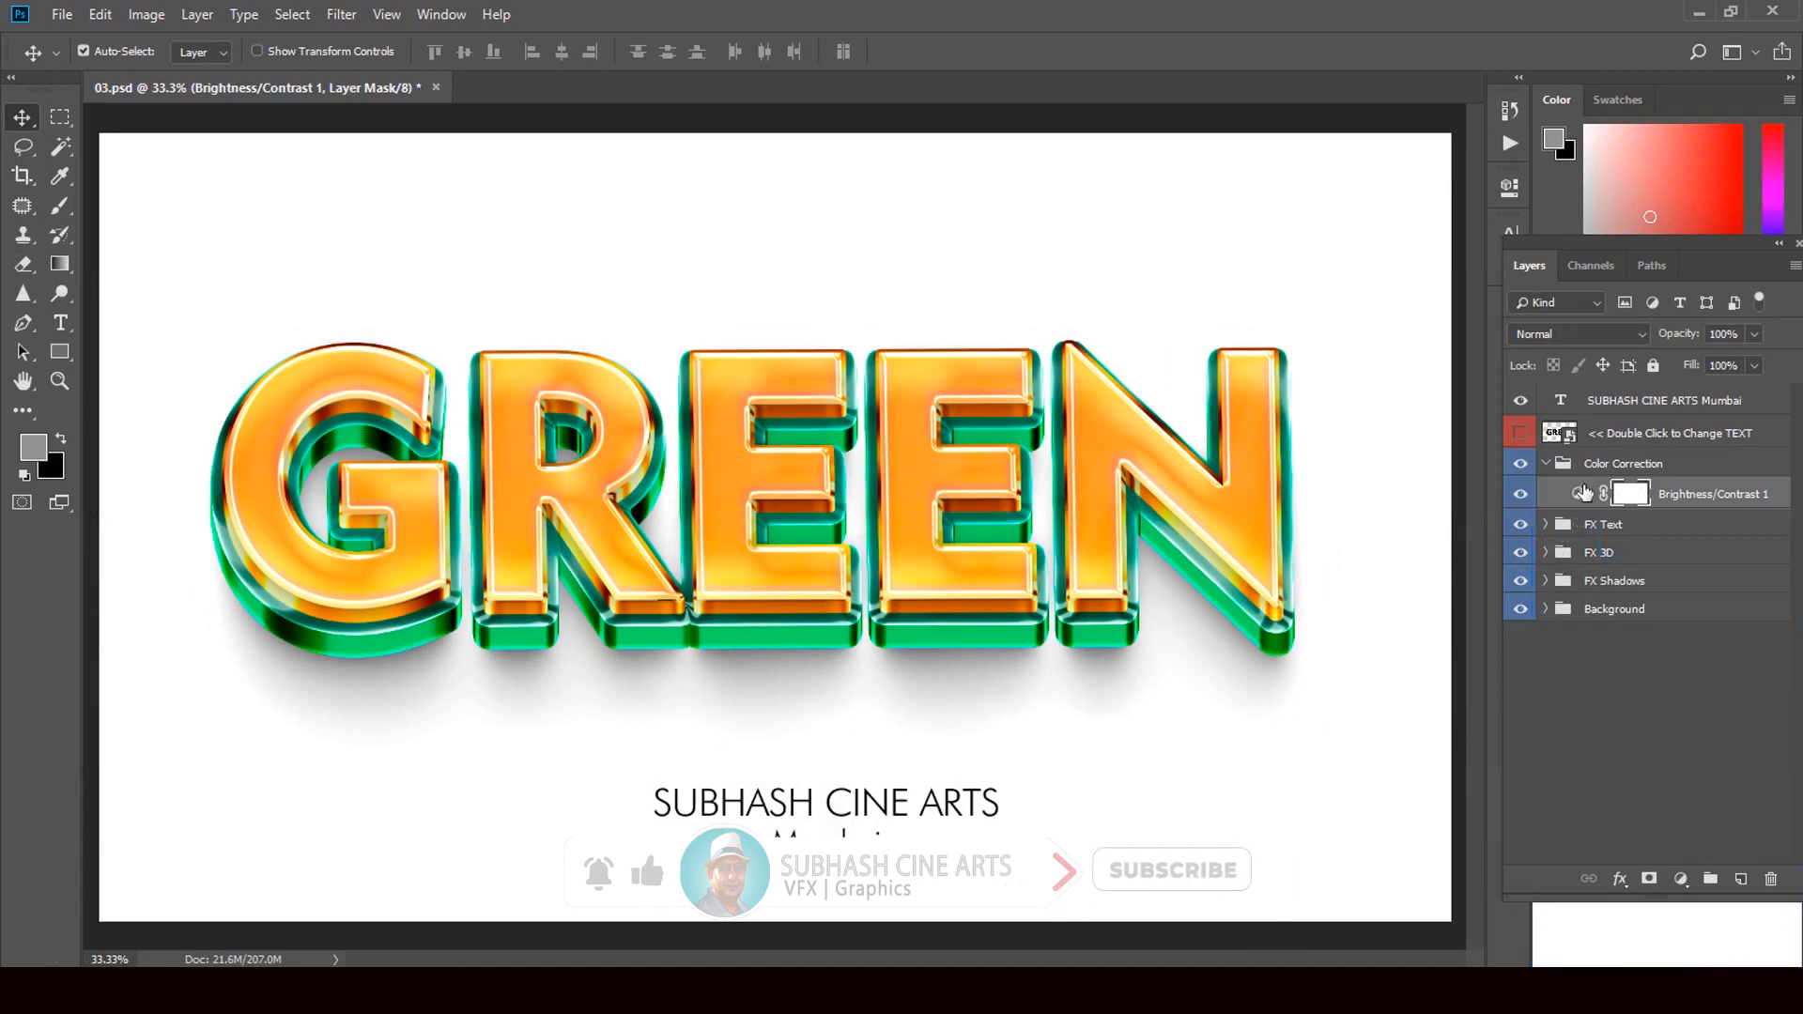
pyautogui.click(1546, 465)
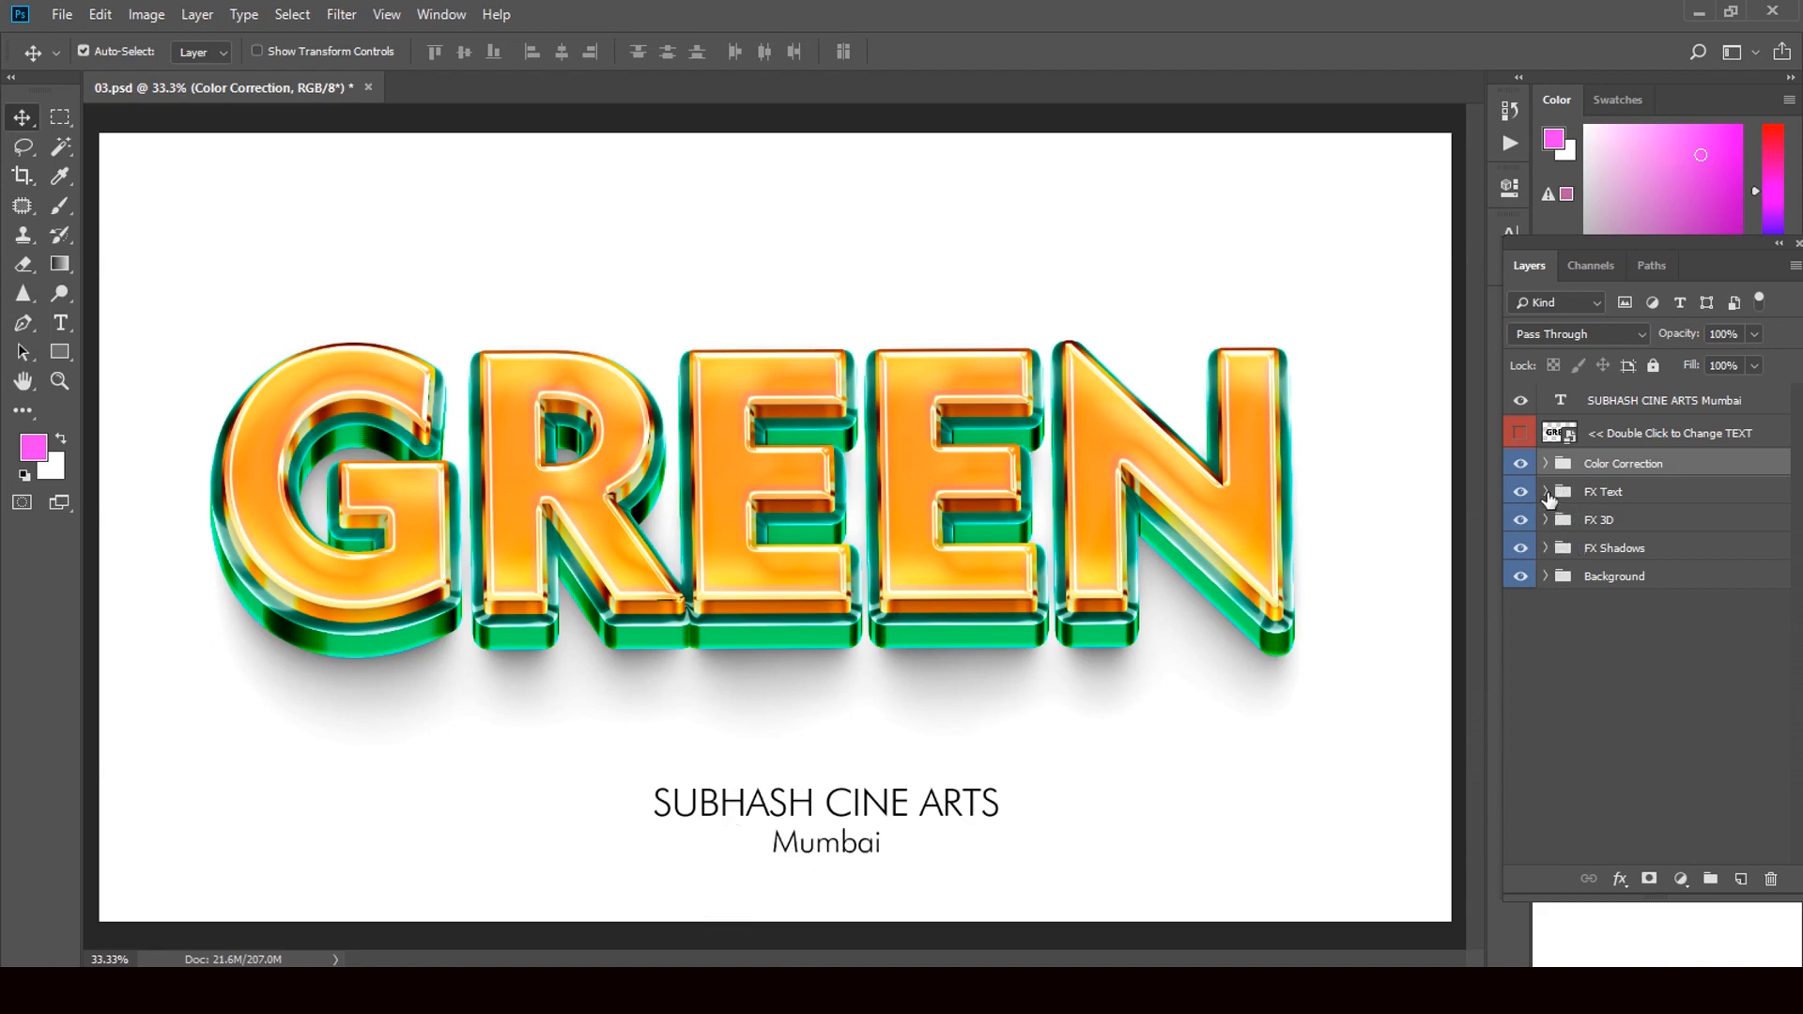
# Examine the layers and effects inside the FX Text group, then collapse it and expand the FX 3D group
pyautogui.click(1546, 492)
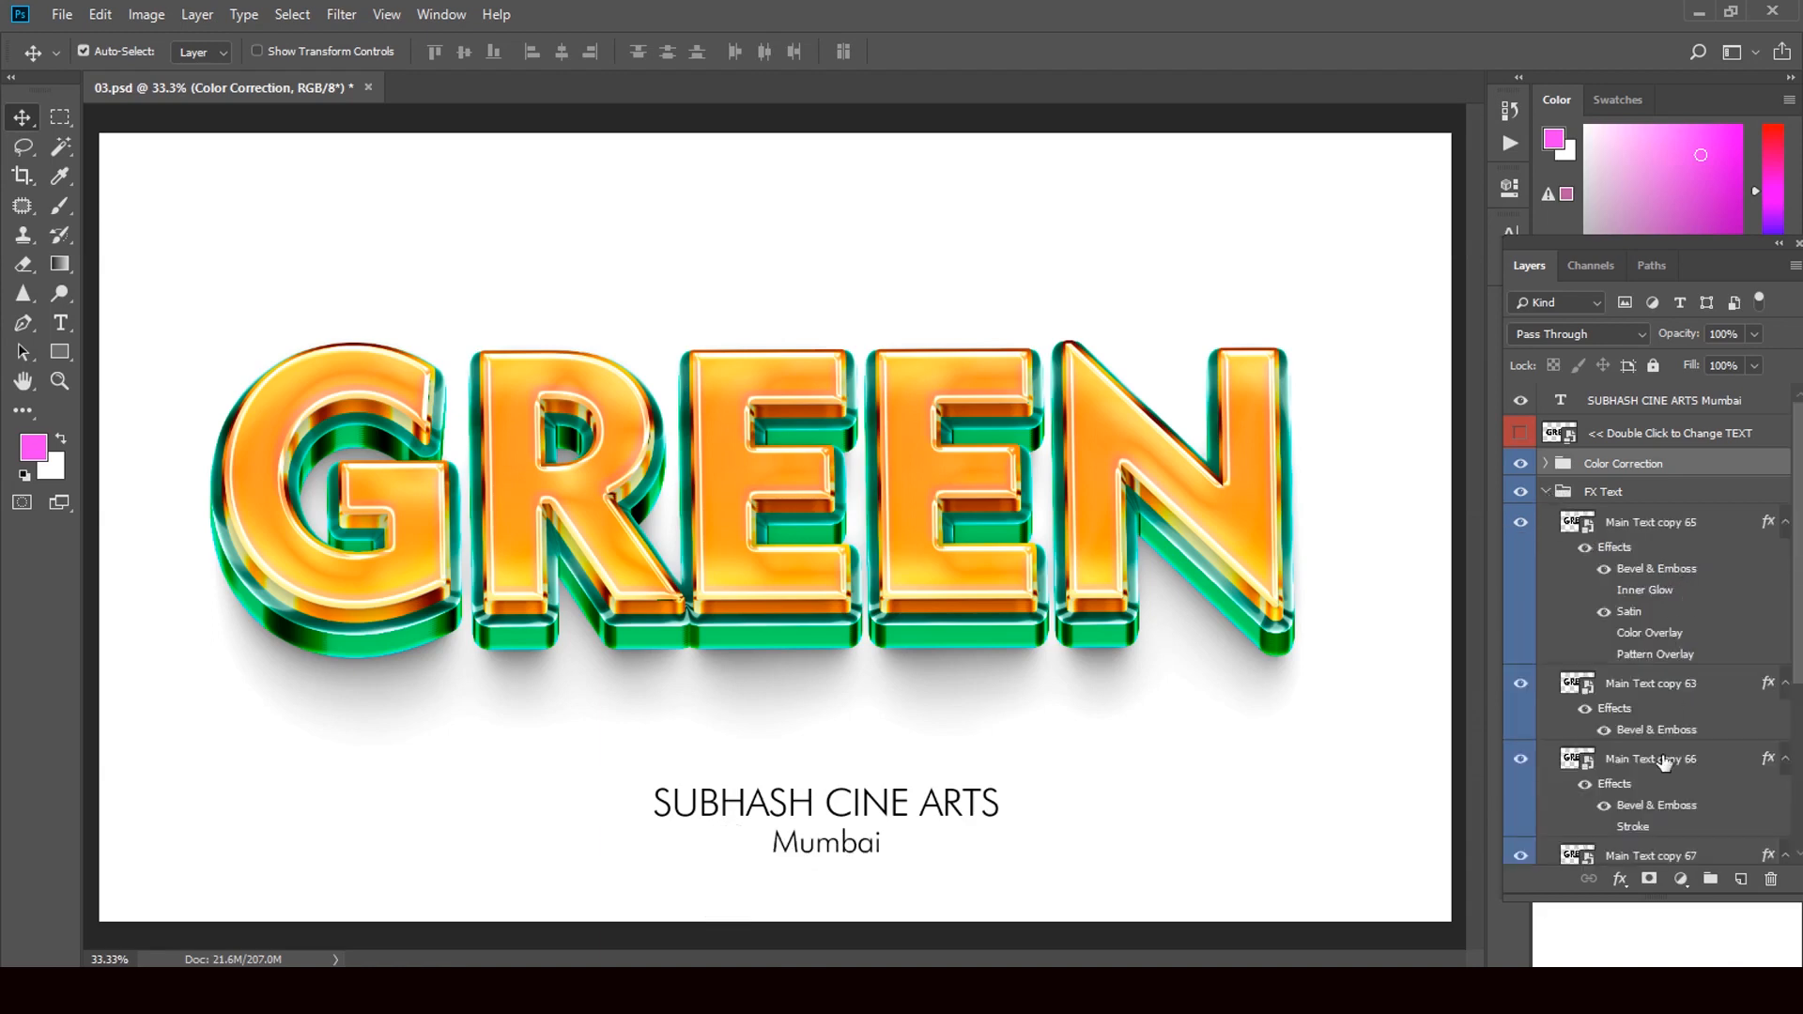
pyautogui.scroll(-3, 1642, 850)
pyautogui.scroll(-1, 1625, 768)
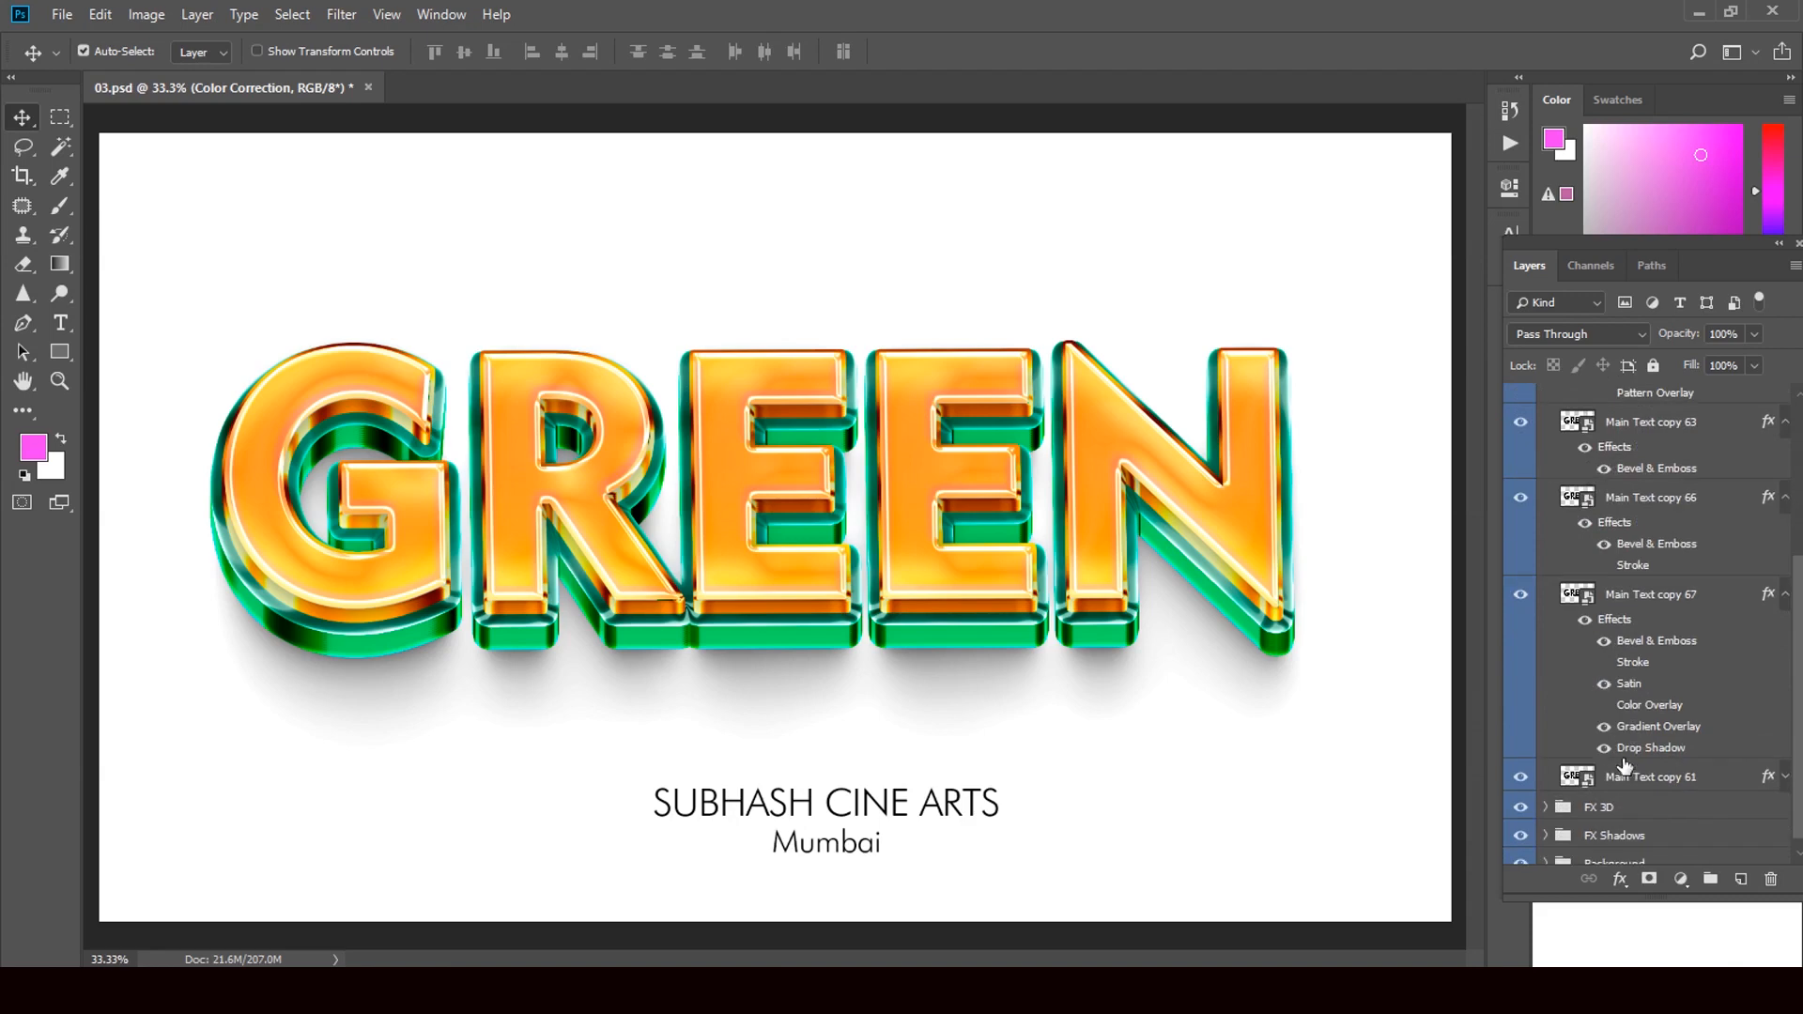
pyautogui.scroll(6, 1555, 552)
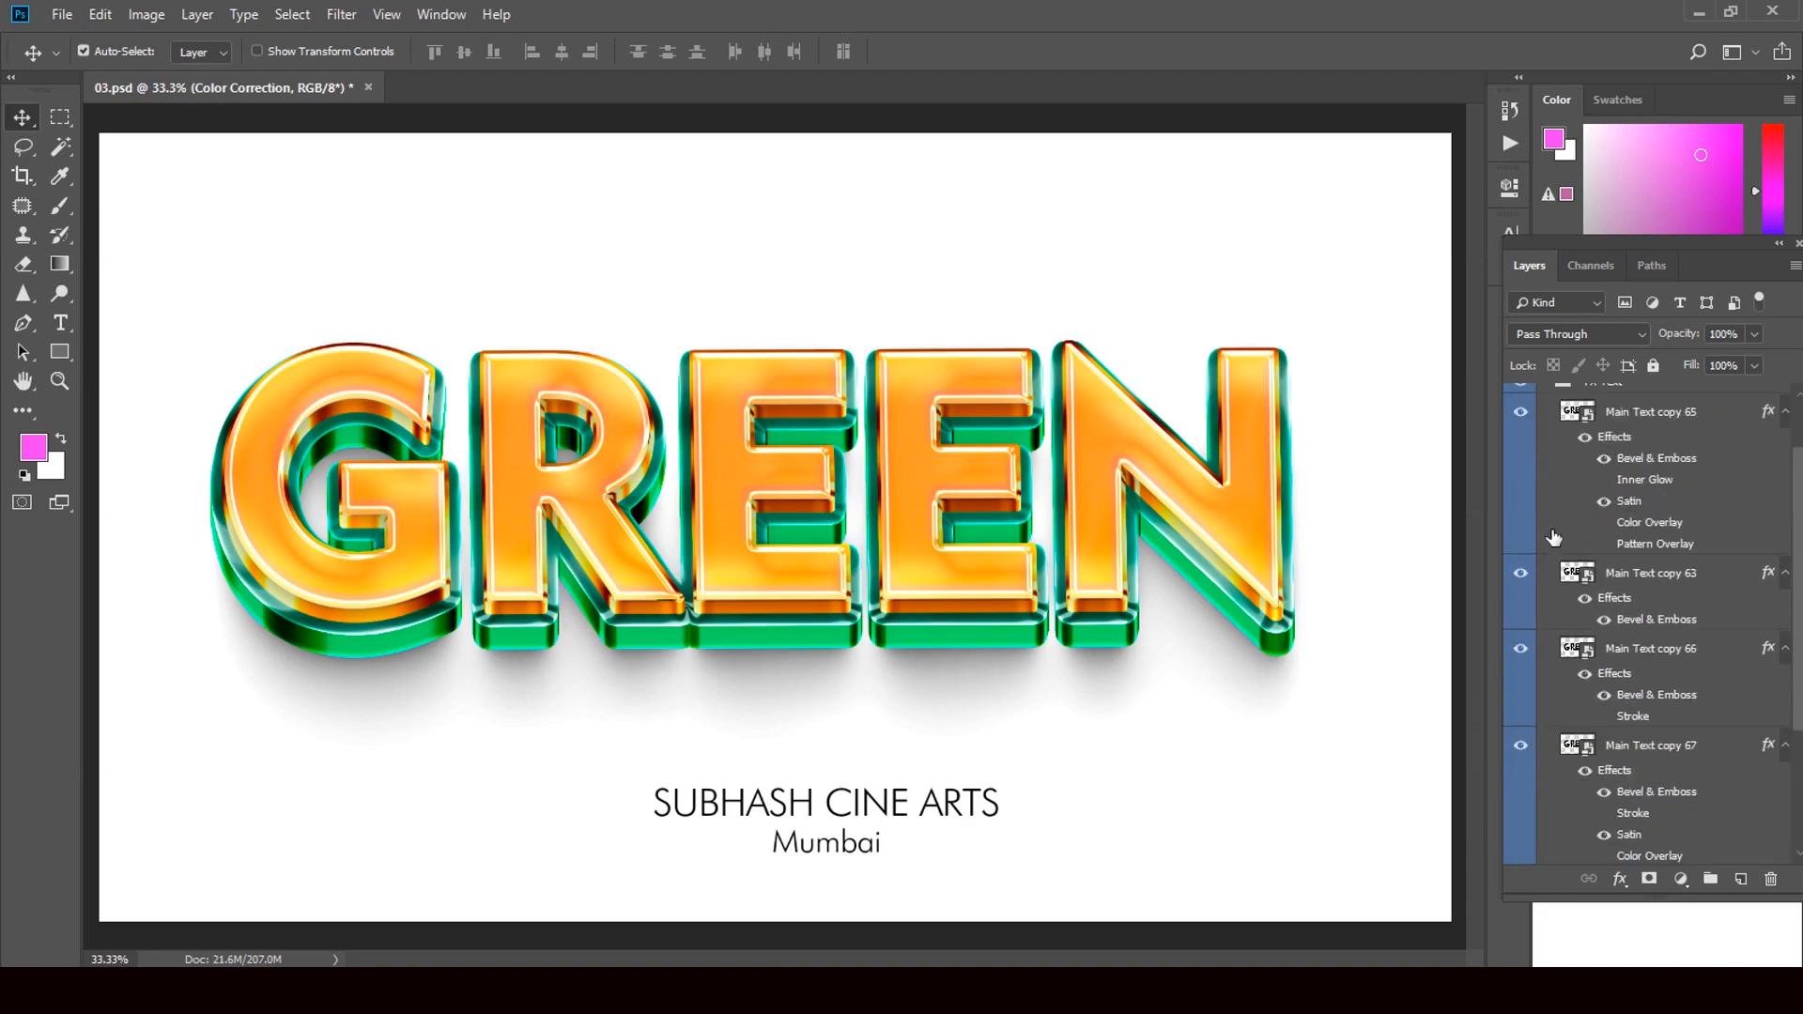
pyautogui.click(1546, 448)
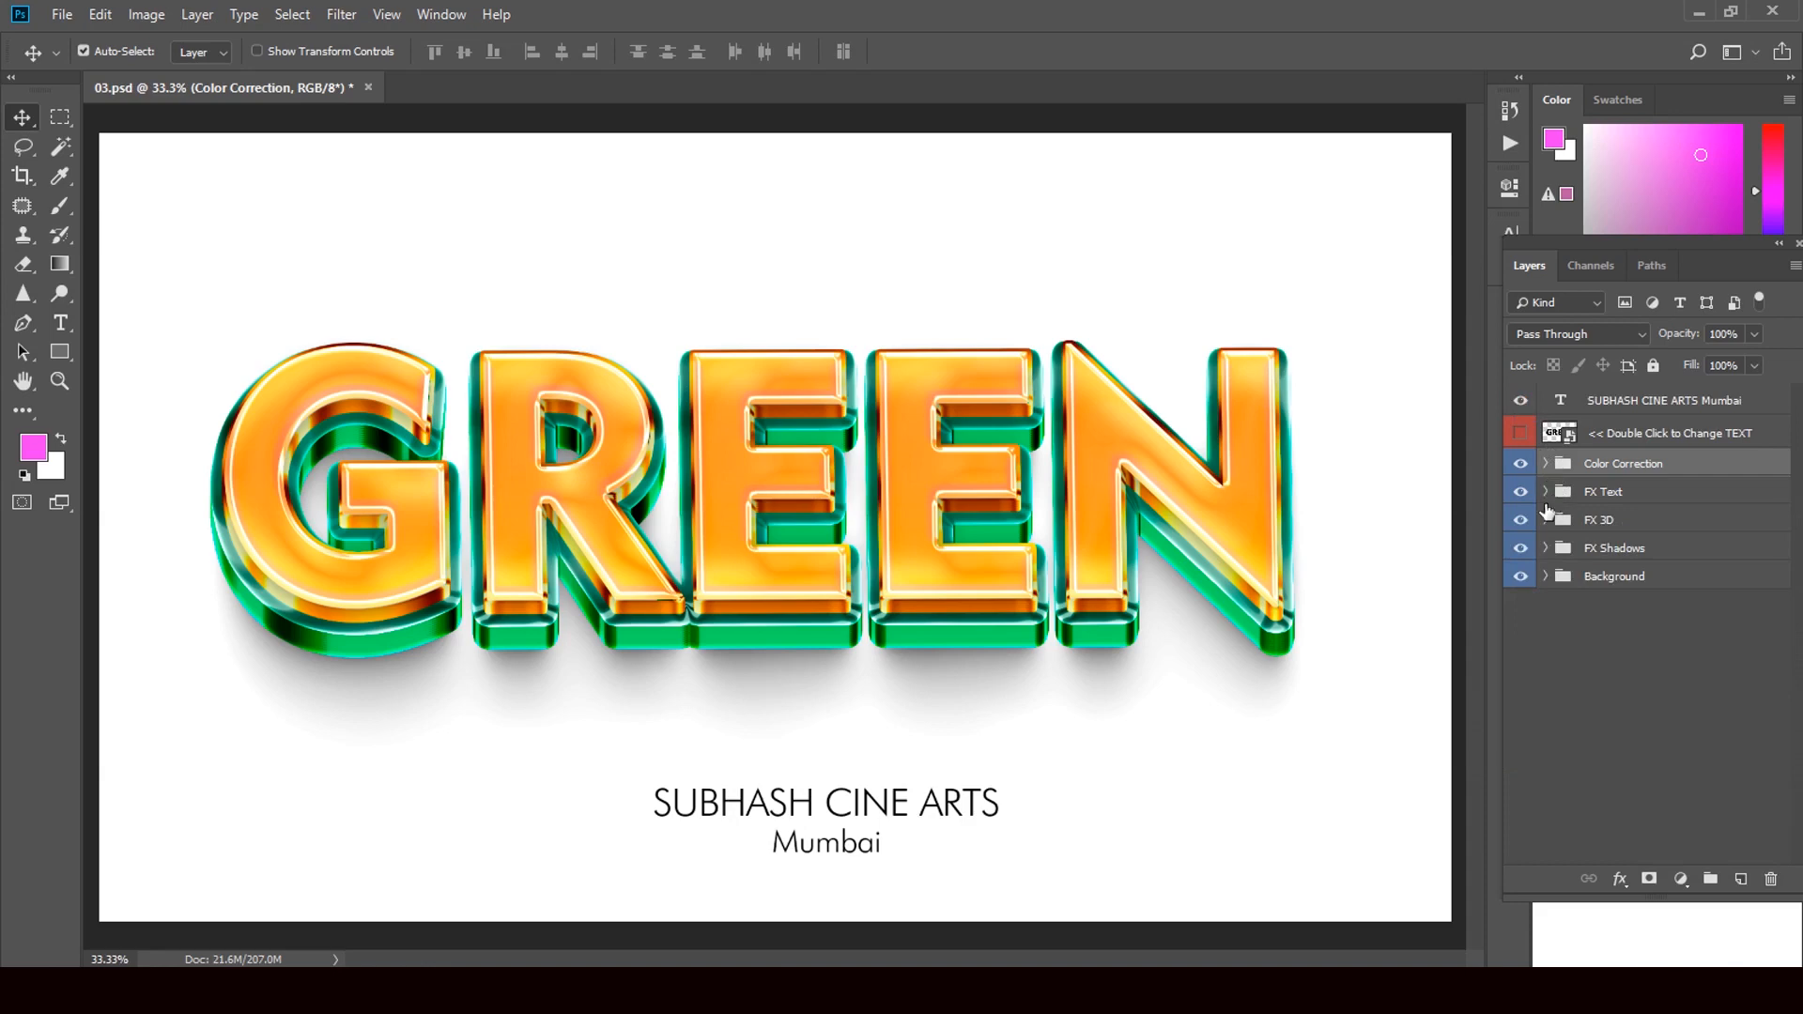
pyautogui.click(1546, 520)
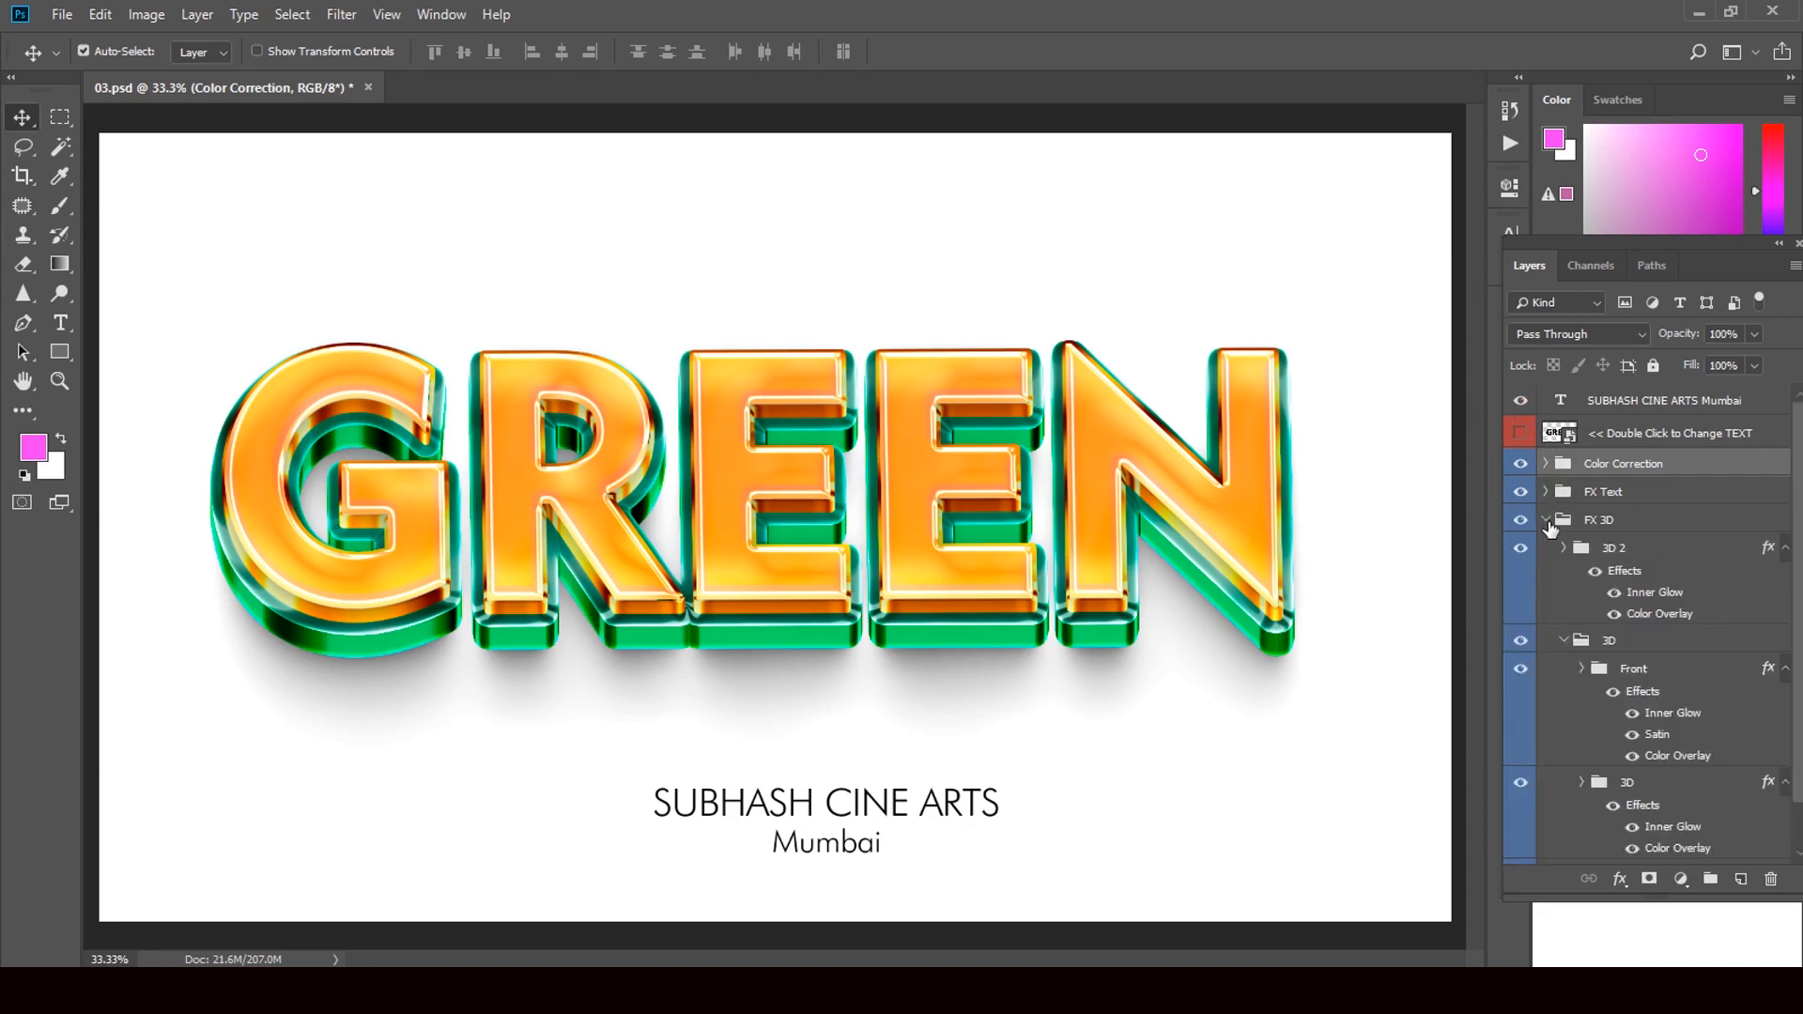
# Try changing the 3D 2 group's Color Overlay to orange efa827 in its layer style
pyautogui.doubleClick(1766, 554)
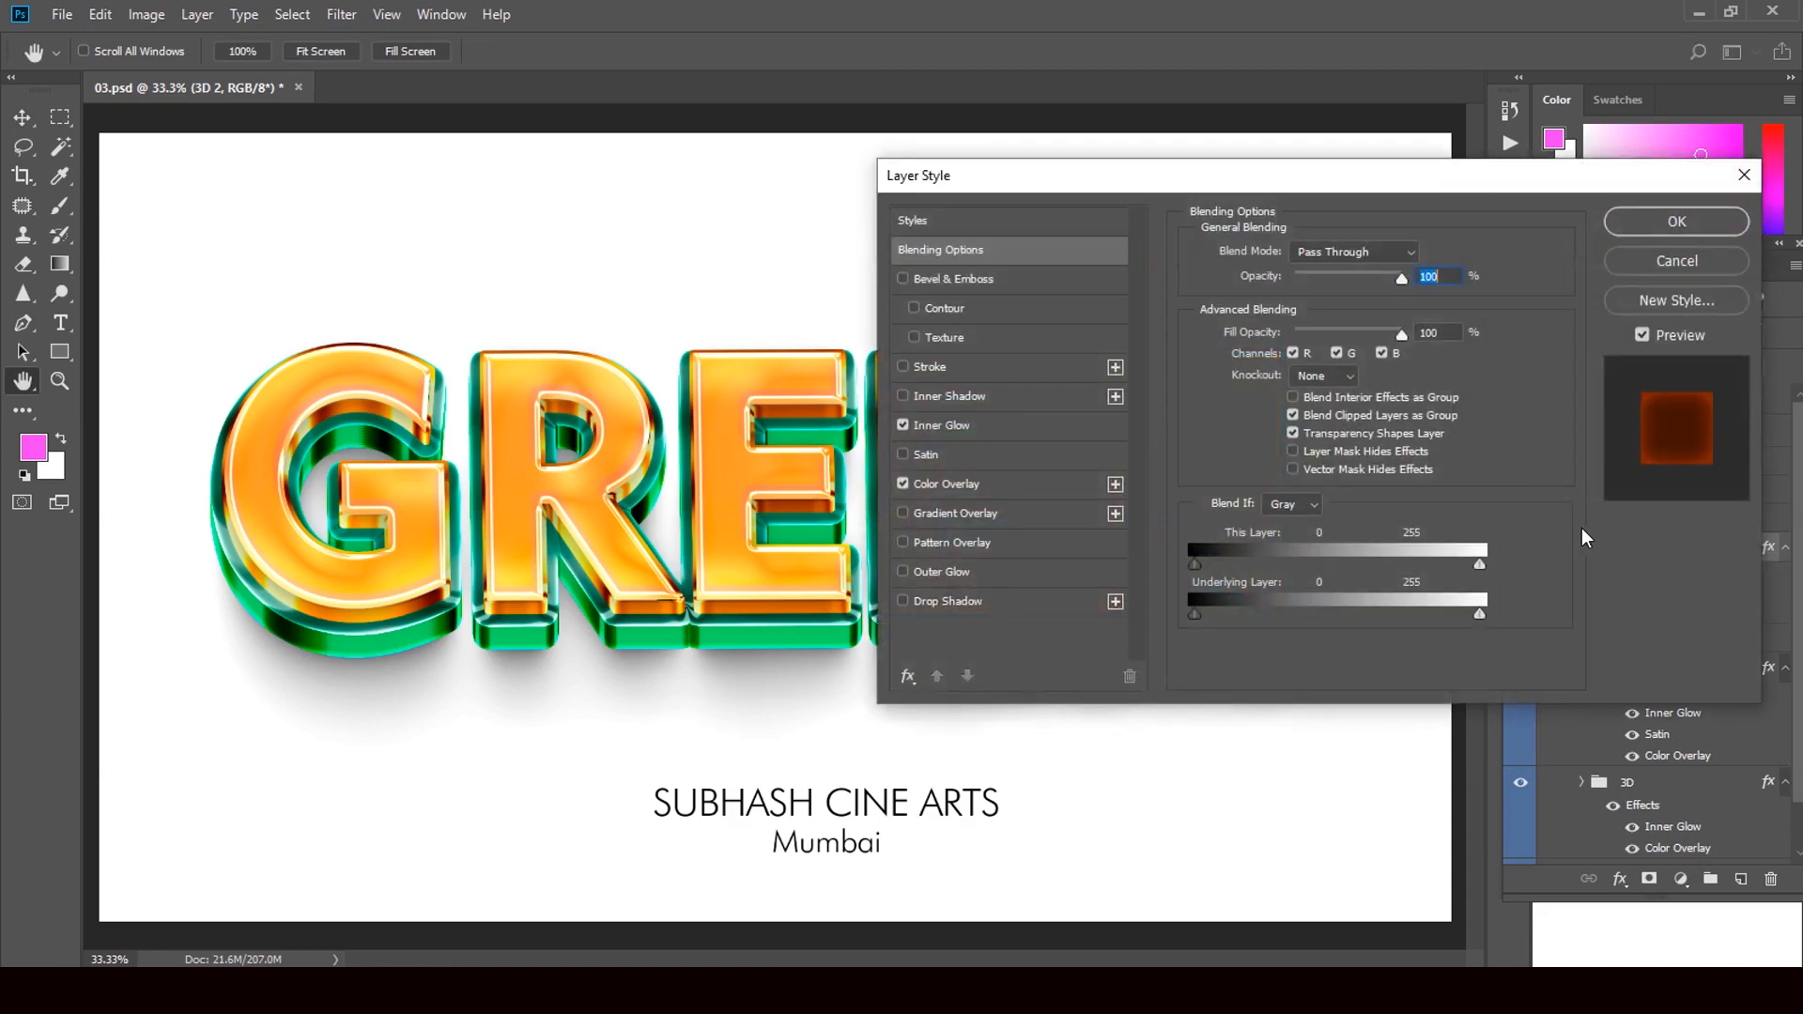
pyautogui.click(904, 484)
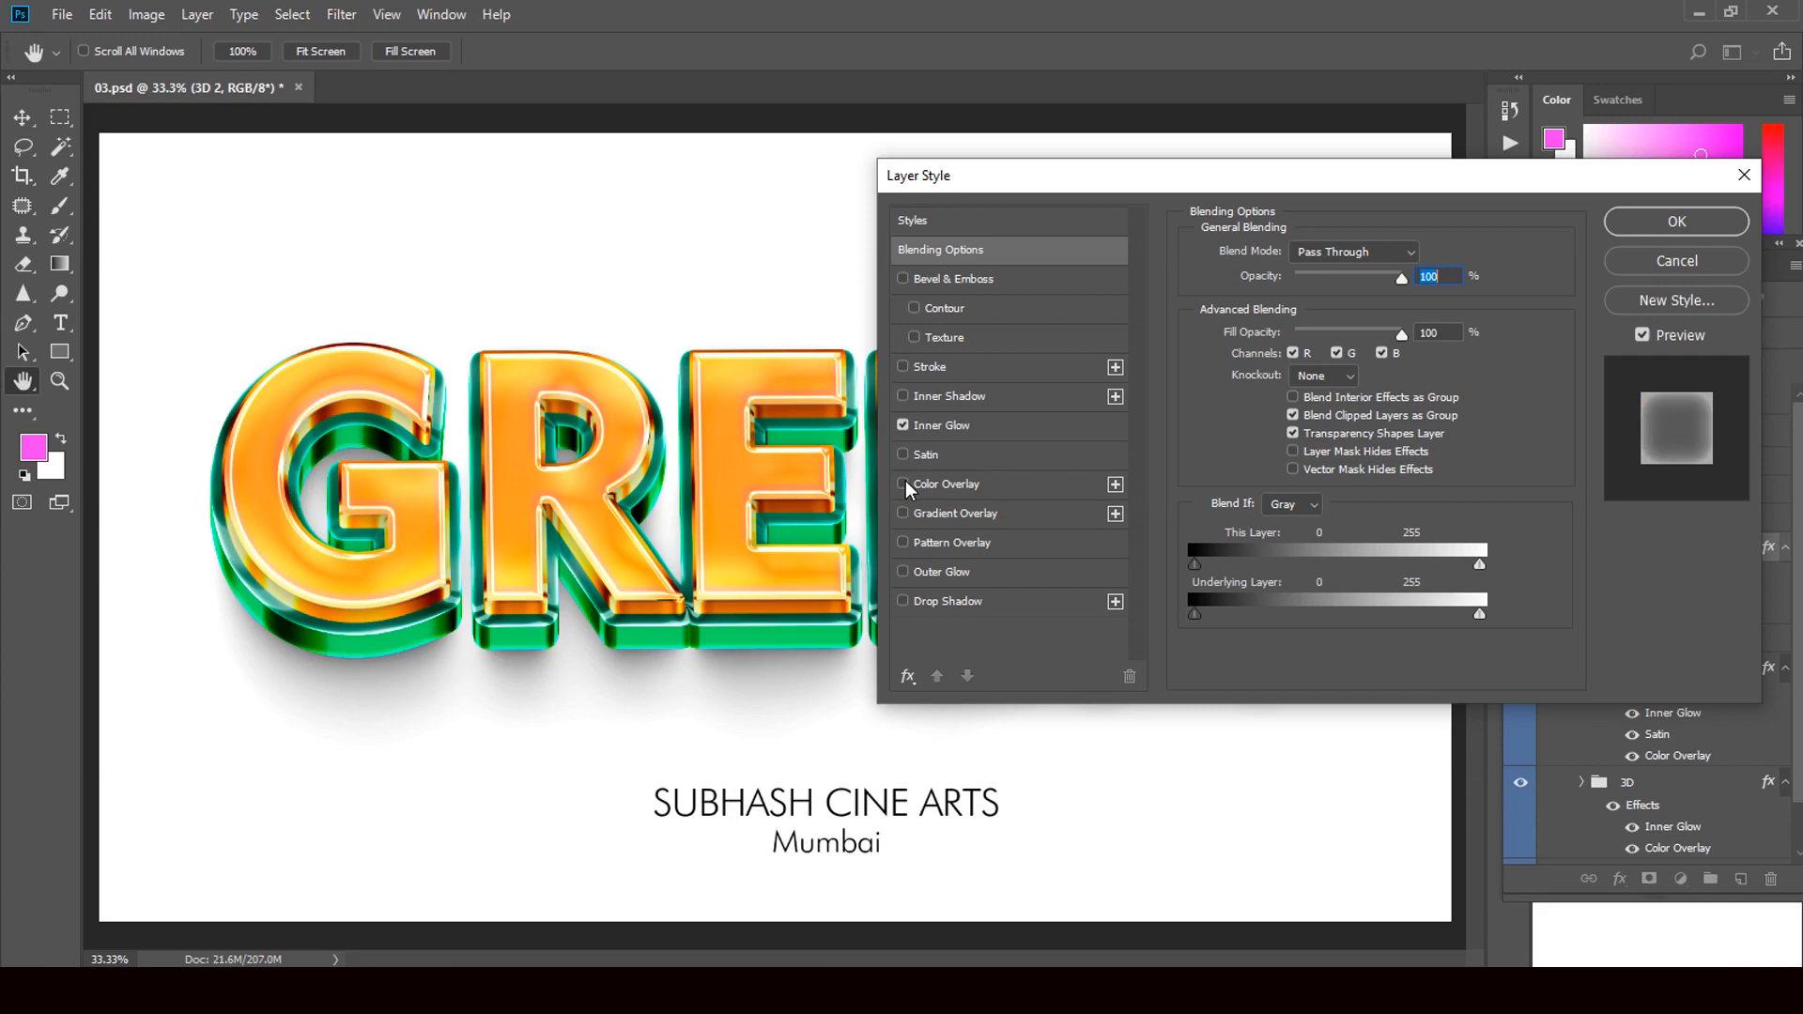
pyautogui.click(904, 484)
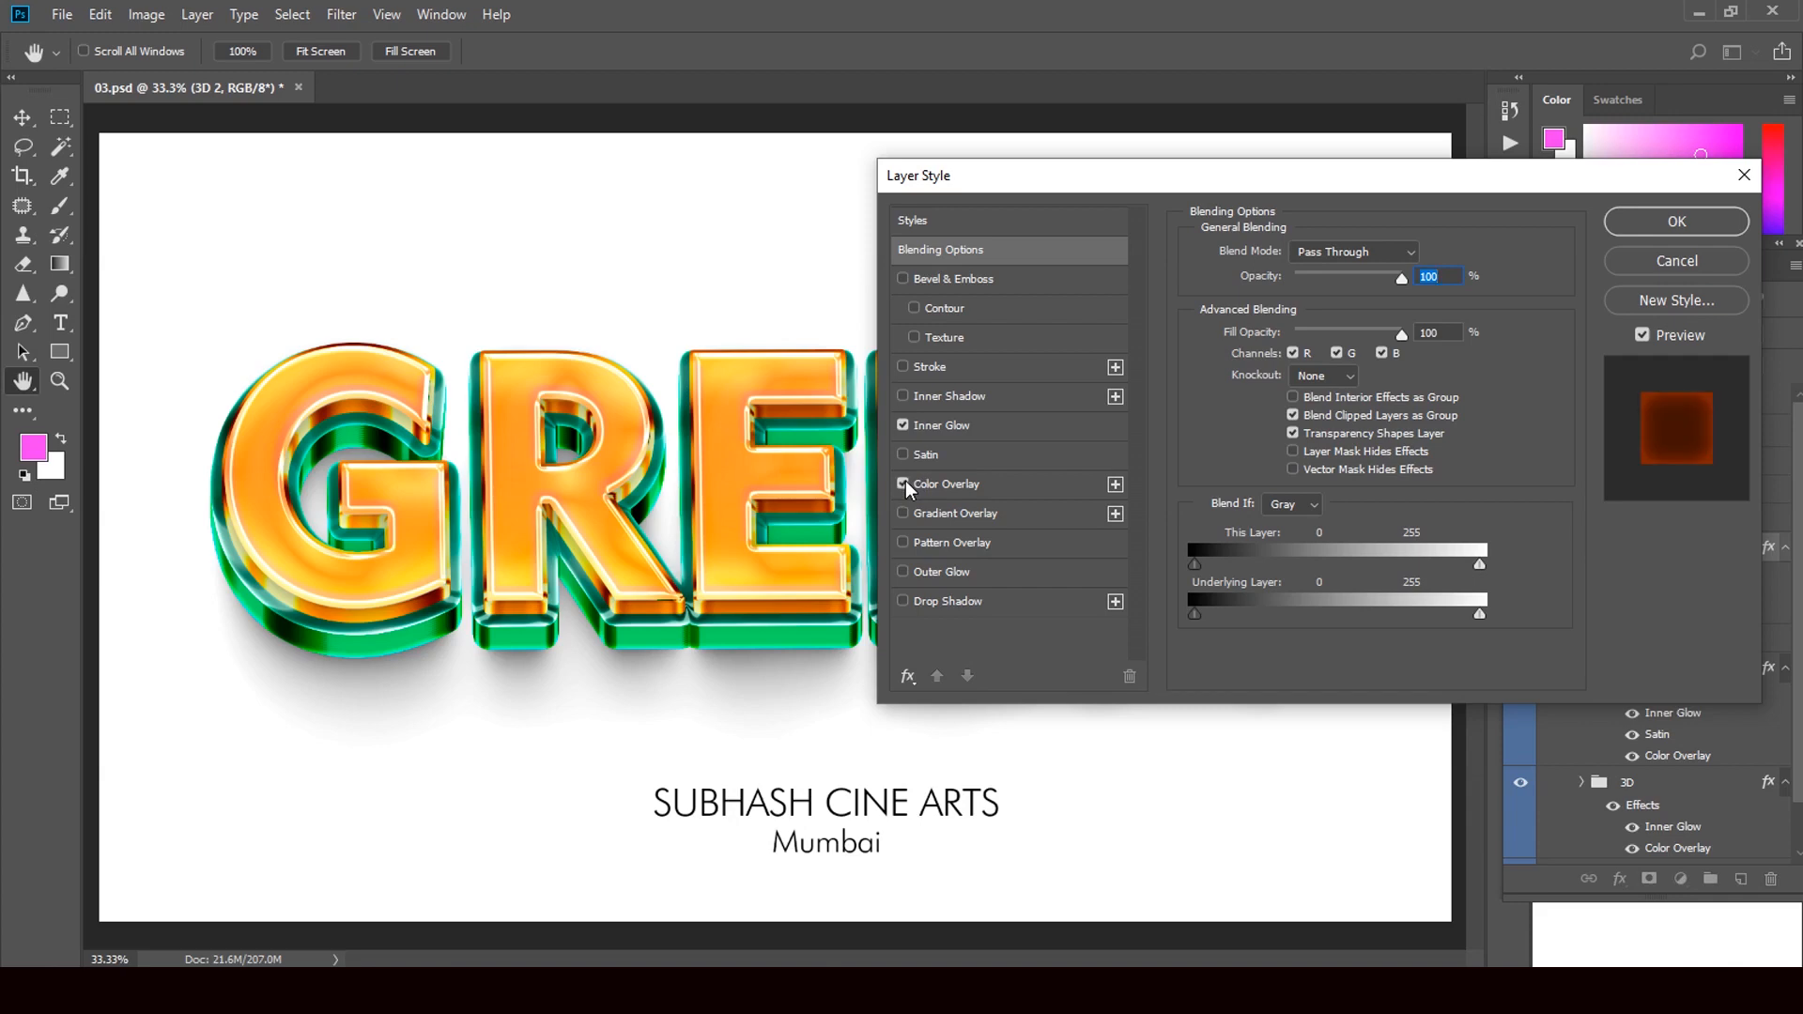
pyautogui.click(992, 481)
pyautogui.click(1437, 253)
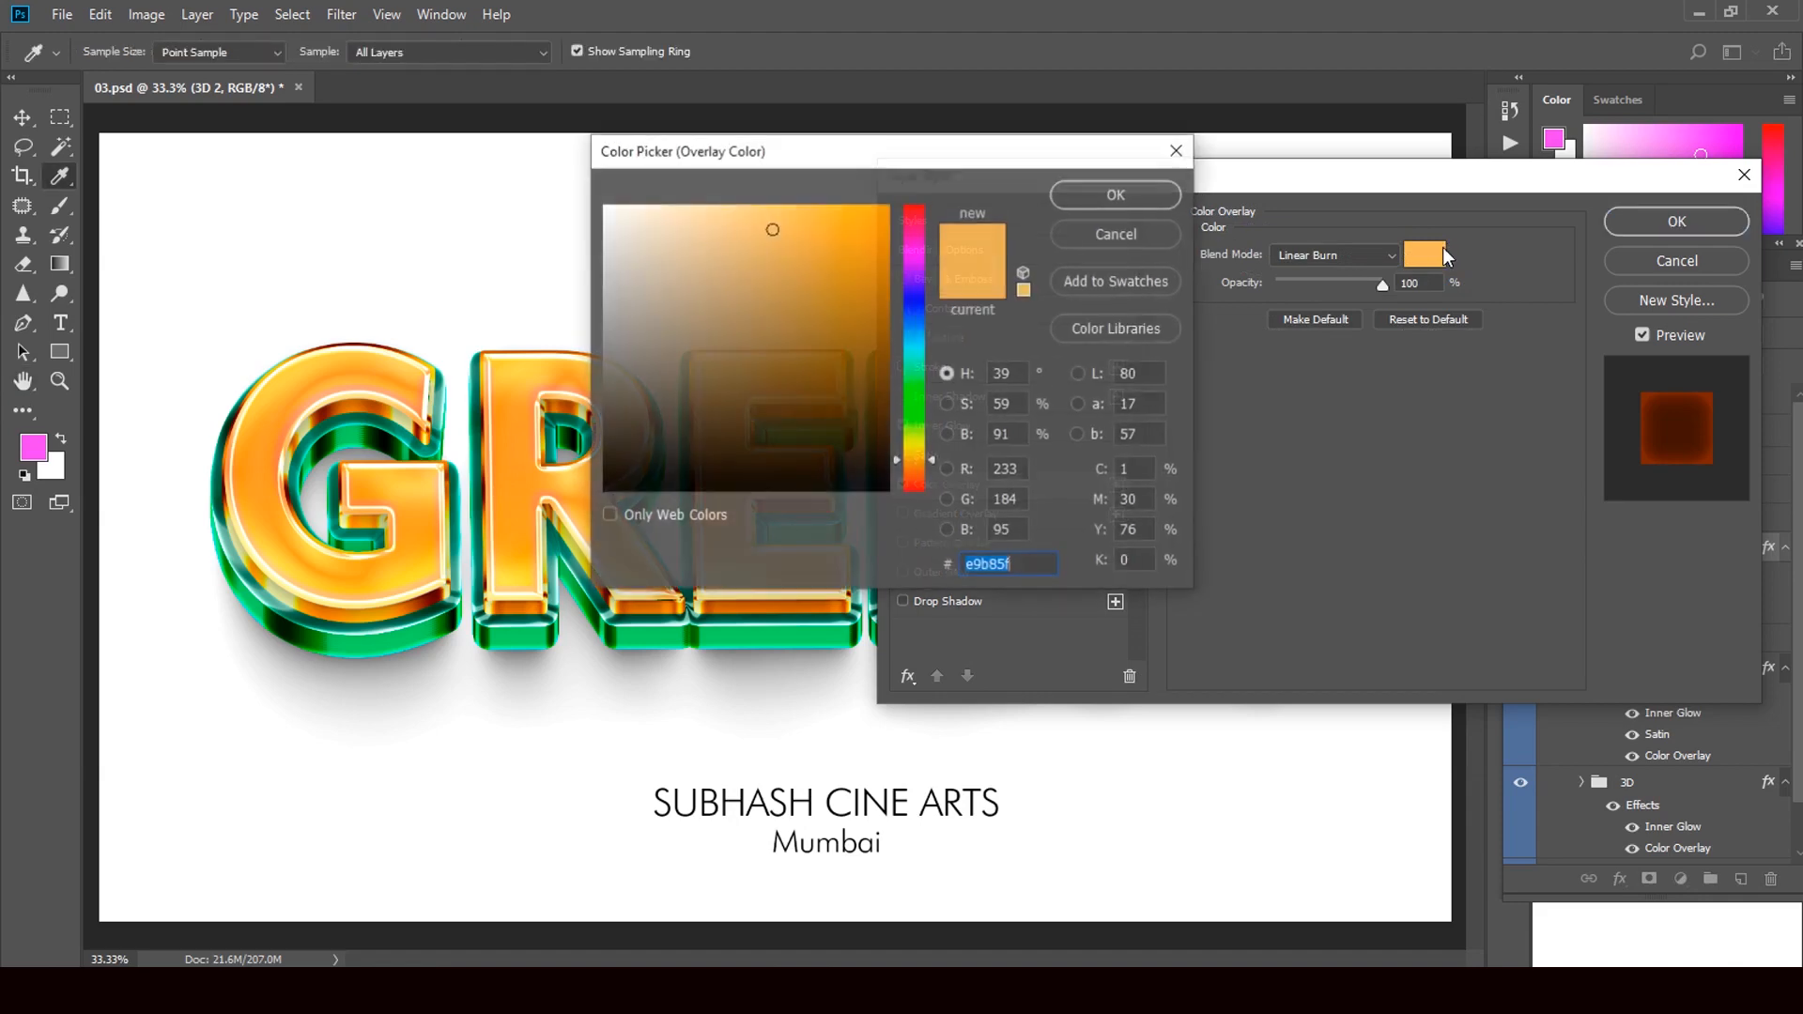
pyautogui.click(800, 222)
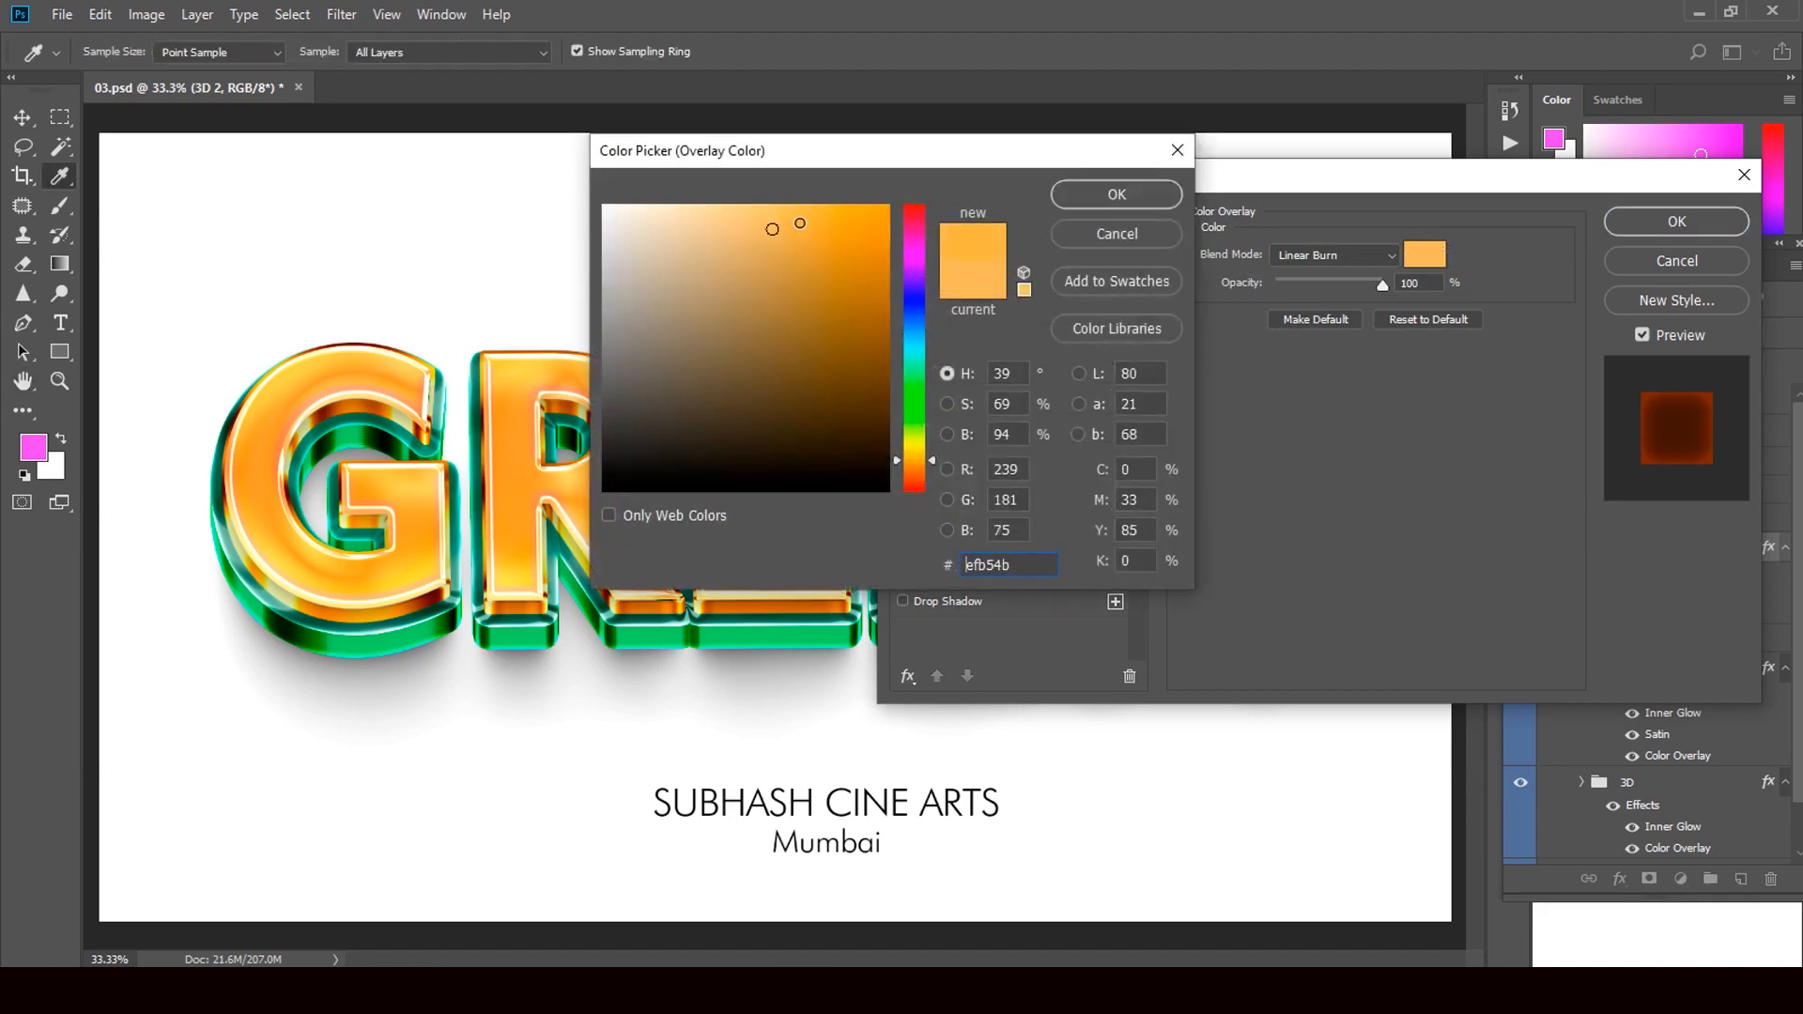
pyautogui.click(843, 222)
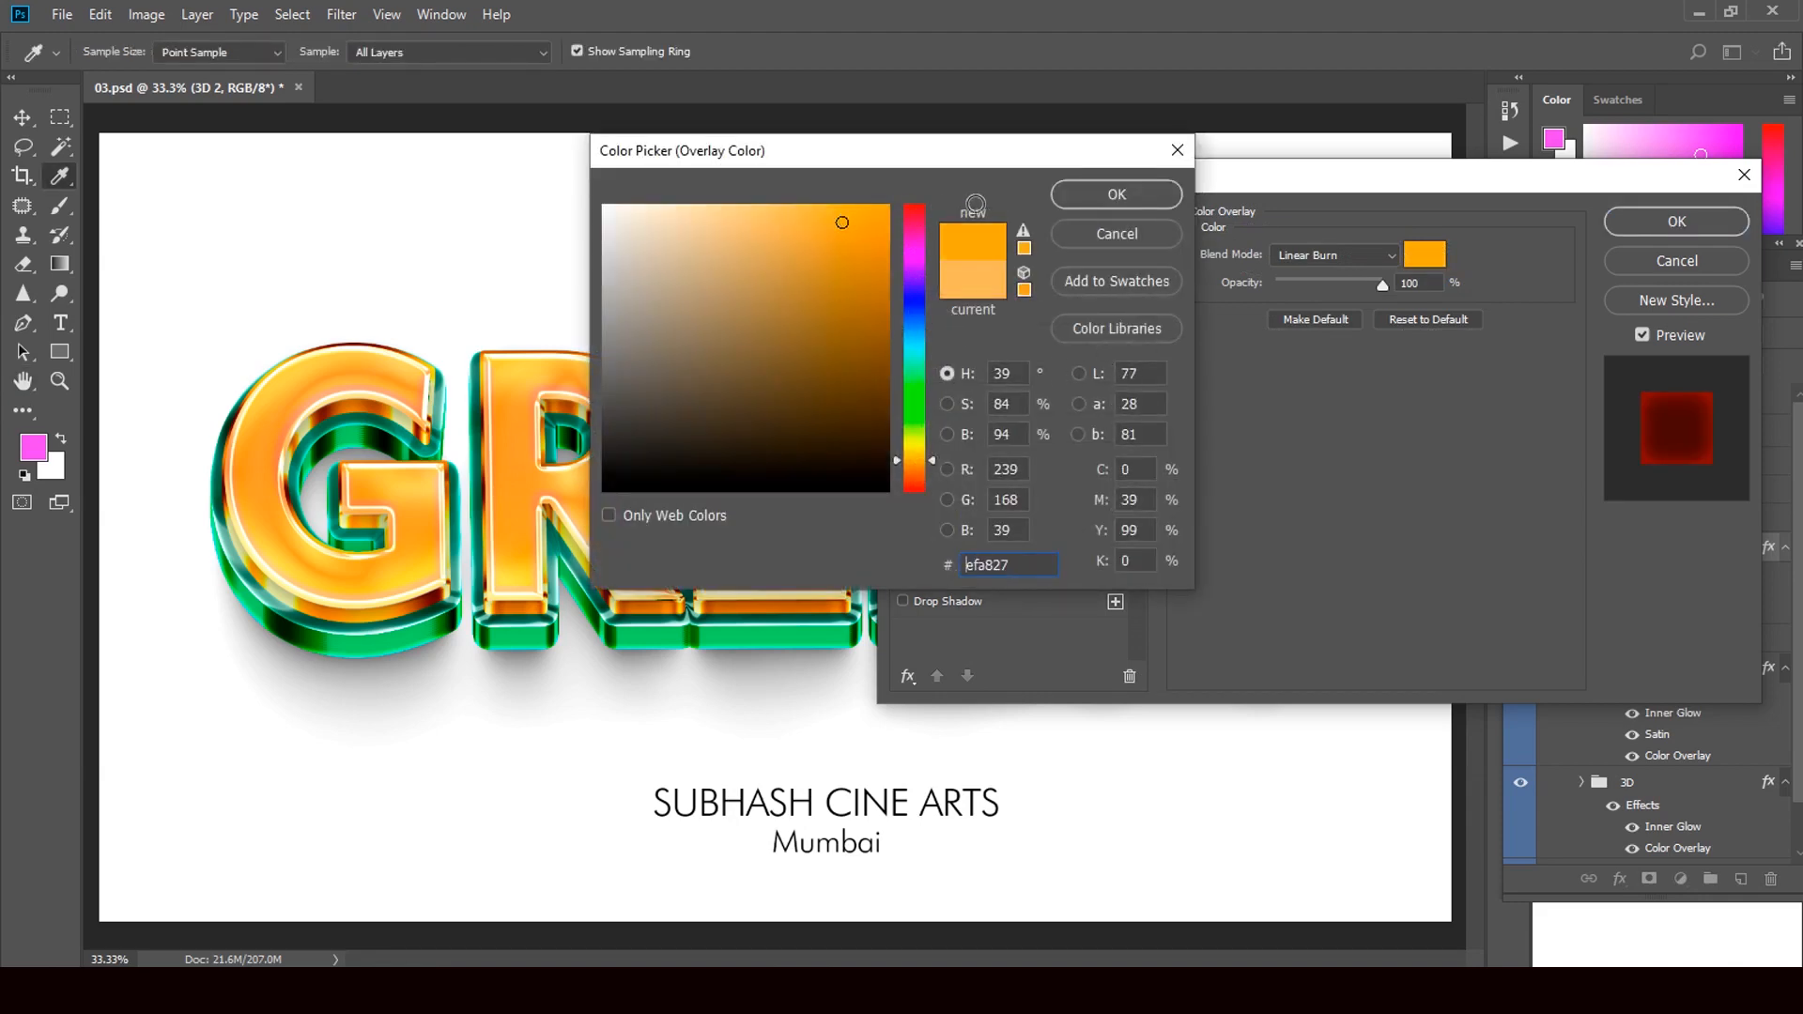
pyautogui.click(1092, 193)
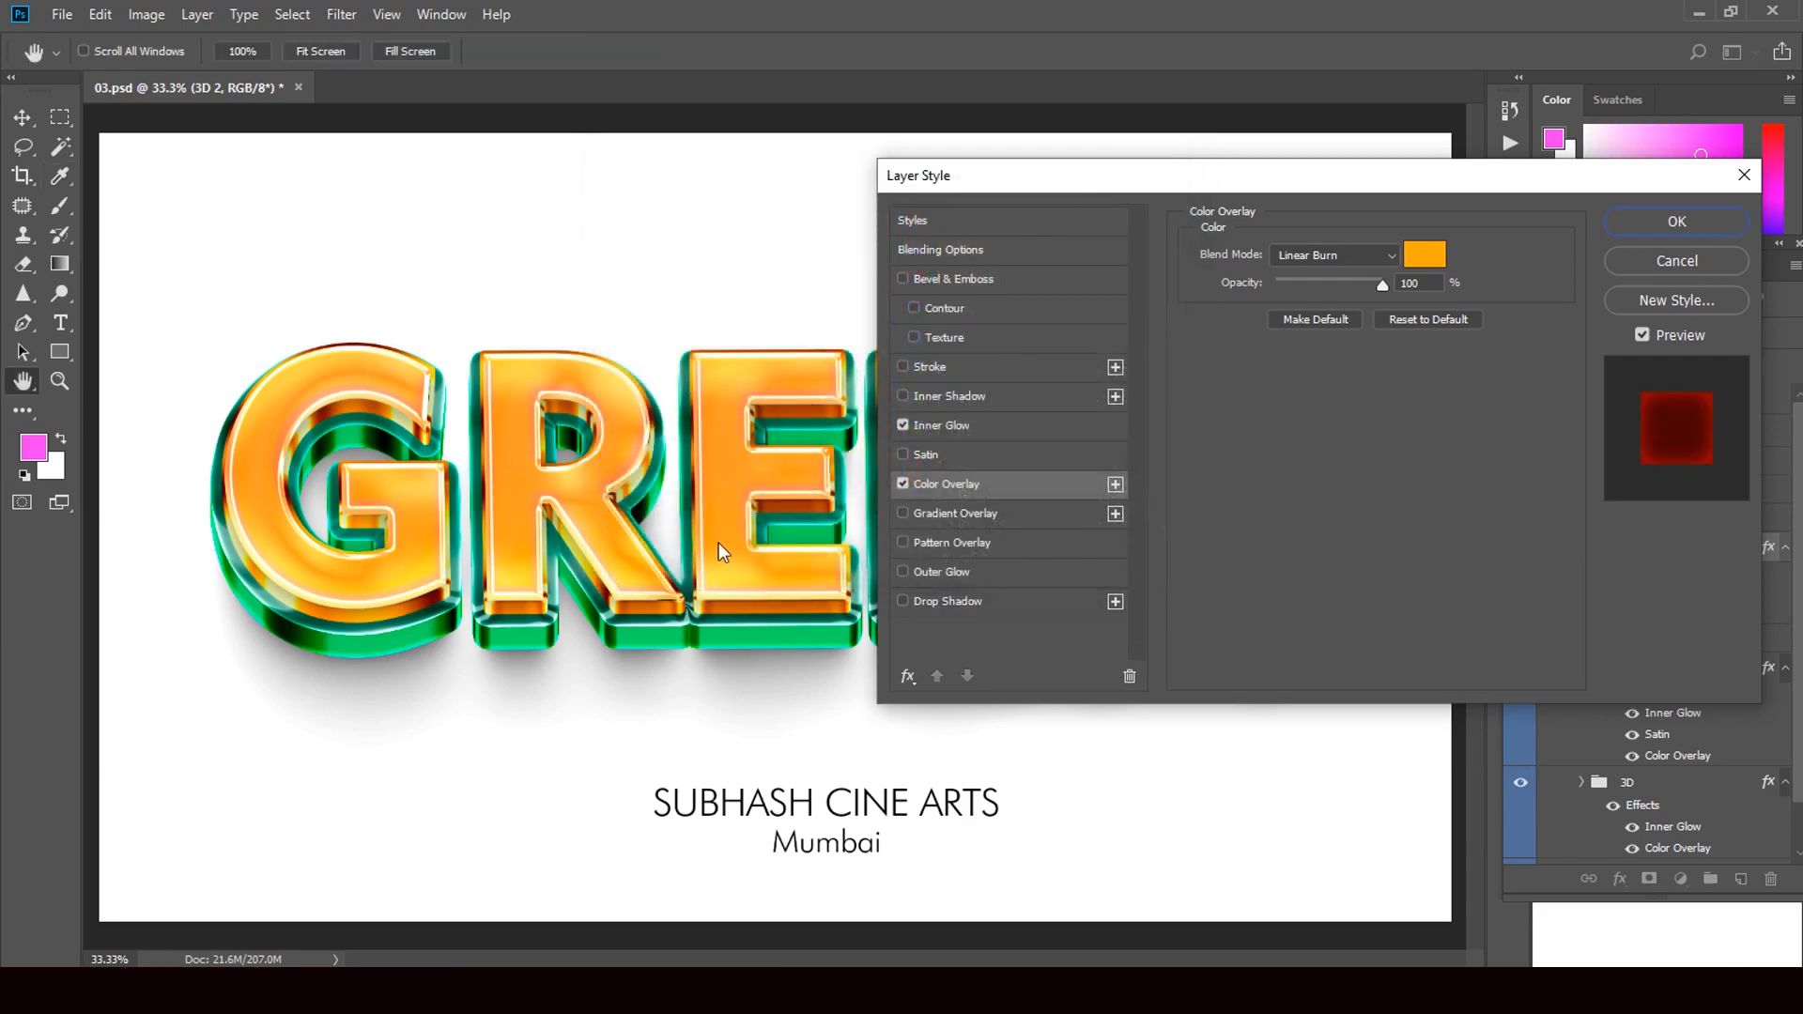
pyautogui.click(1638, 247)
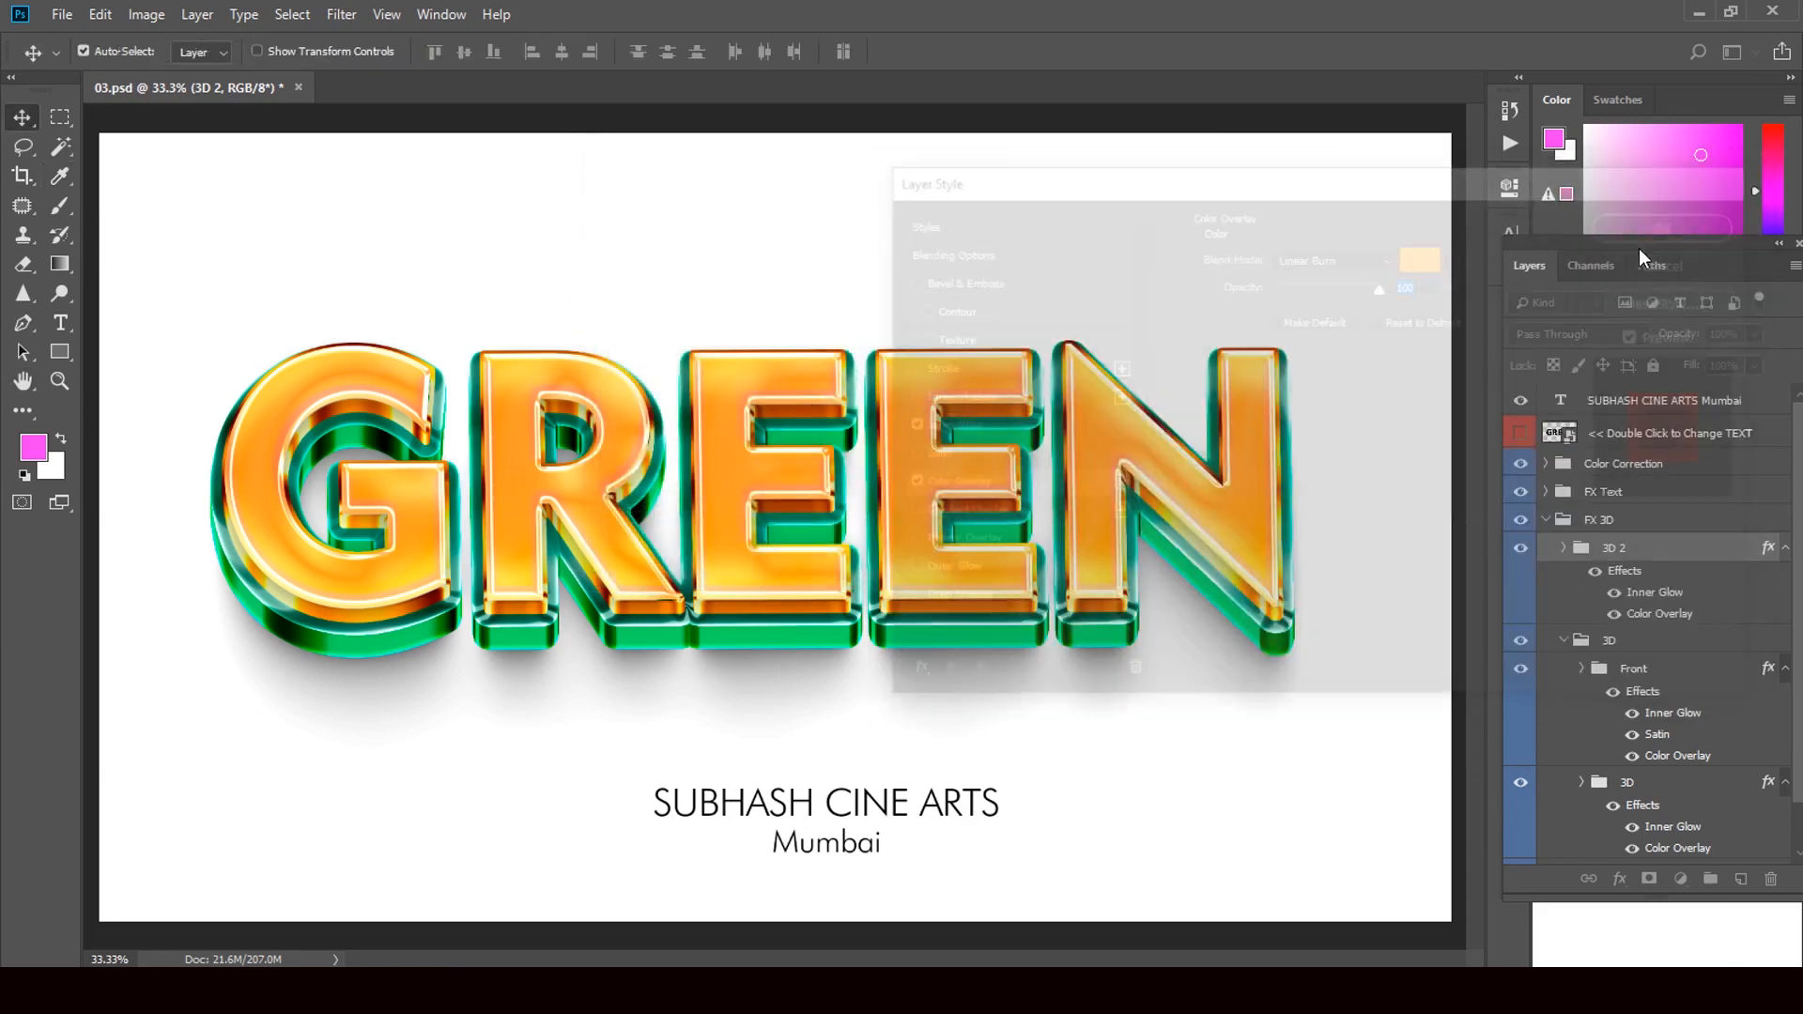
# Try changing the Front group's Satin color to reddish brown 8e4934 in its layer style
pyautogui.click(1772, 669)
pyautogui.doubleClick(1771, 669)
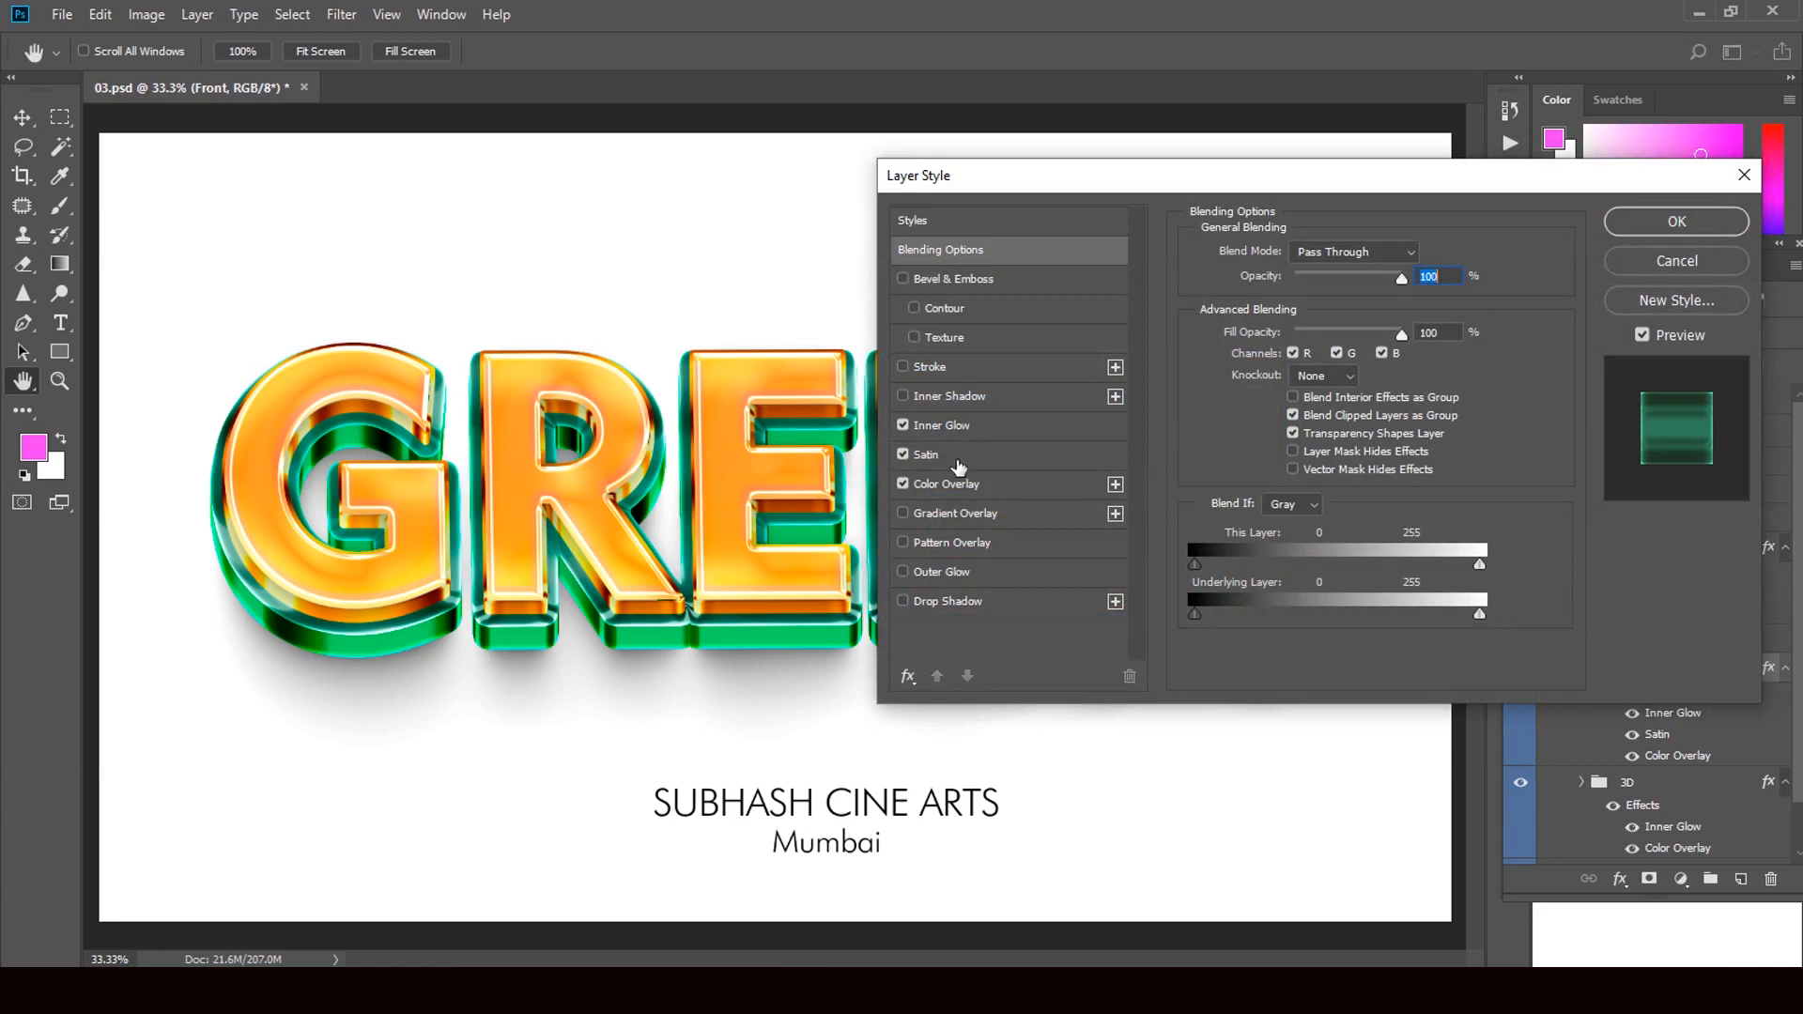
pyautogui.click(956, 461)
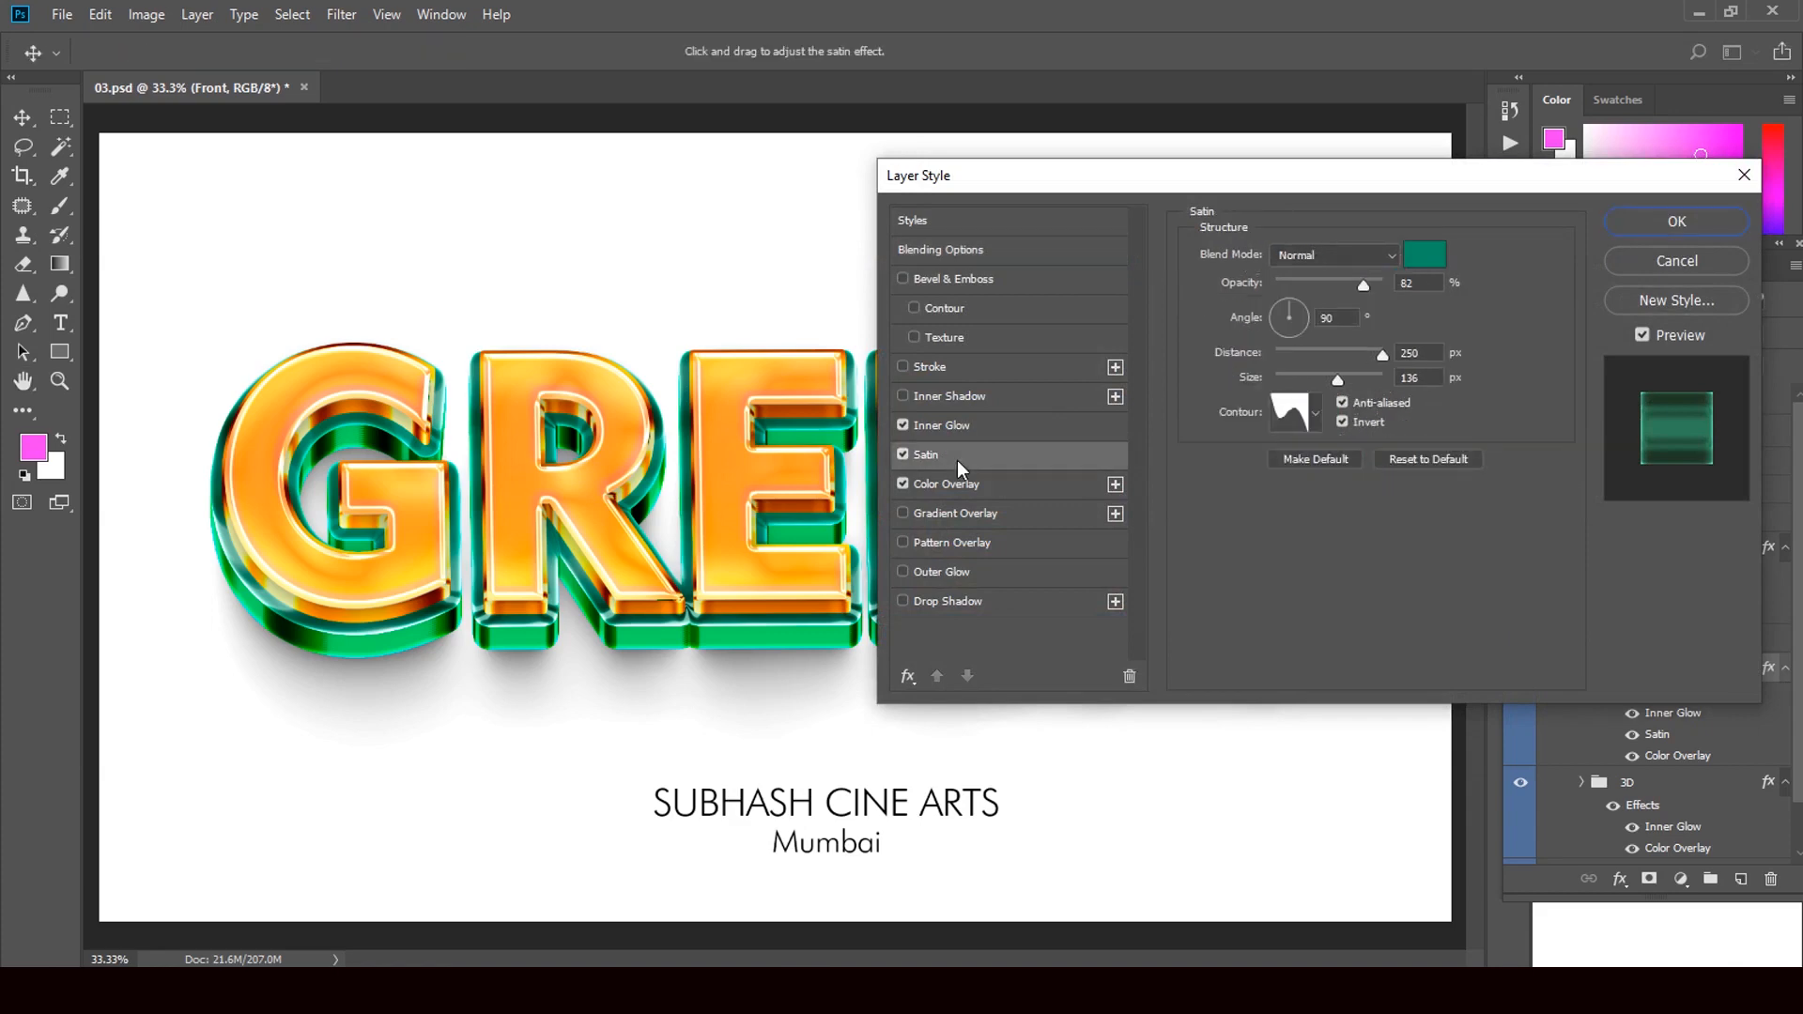
pyautogui.click(1414, 255)
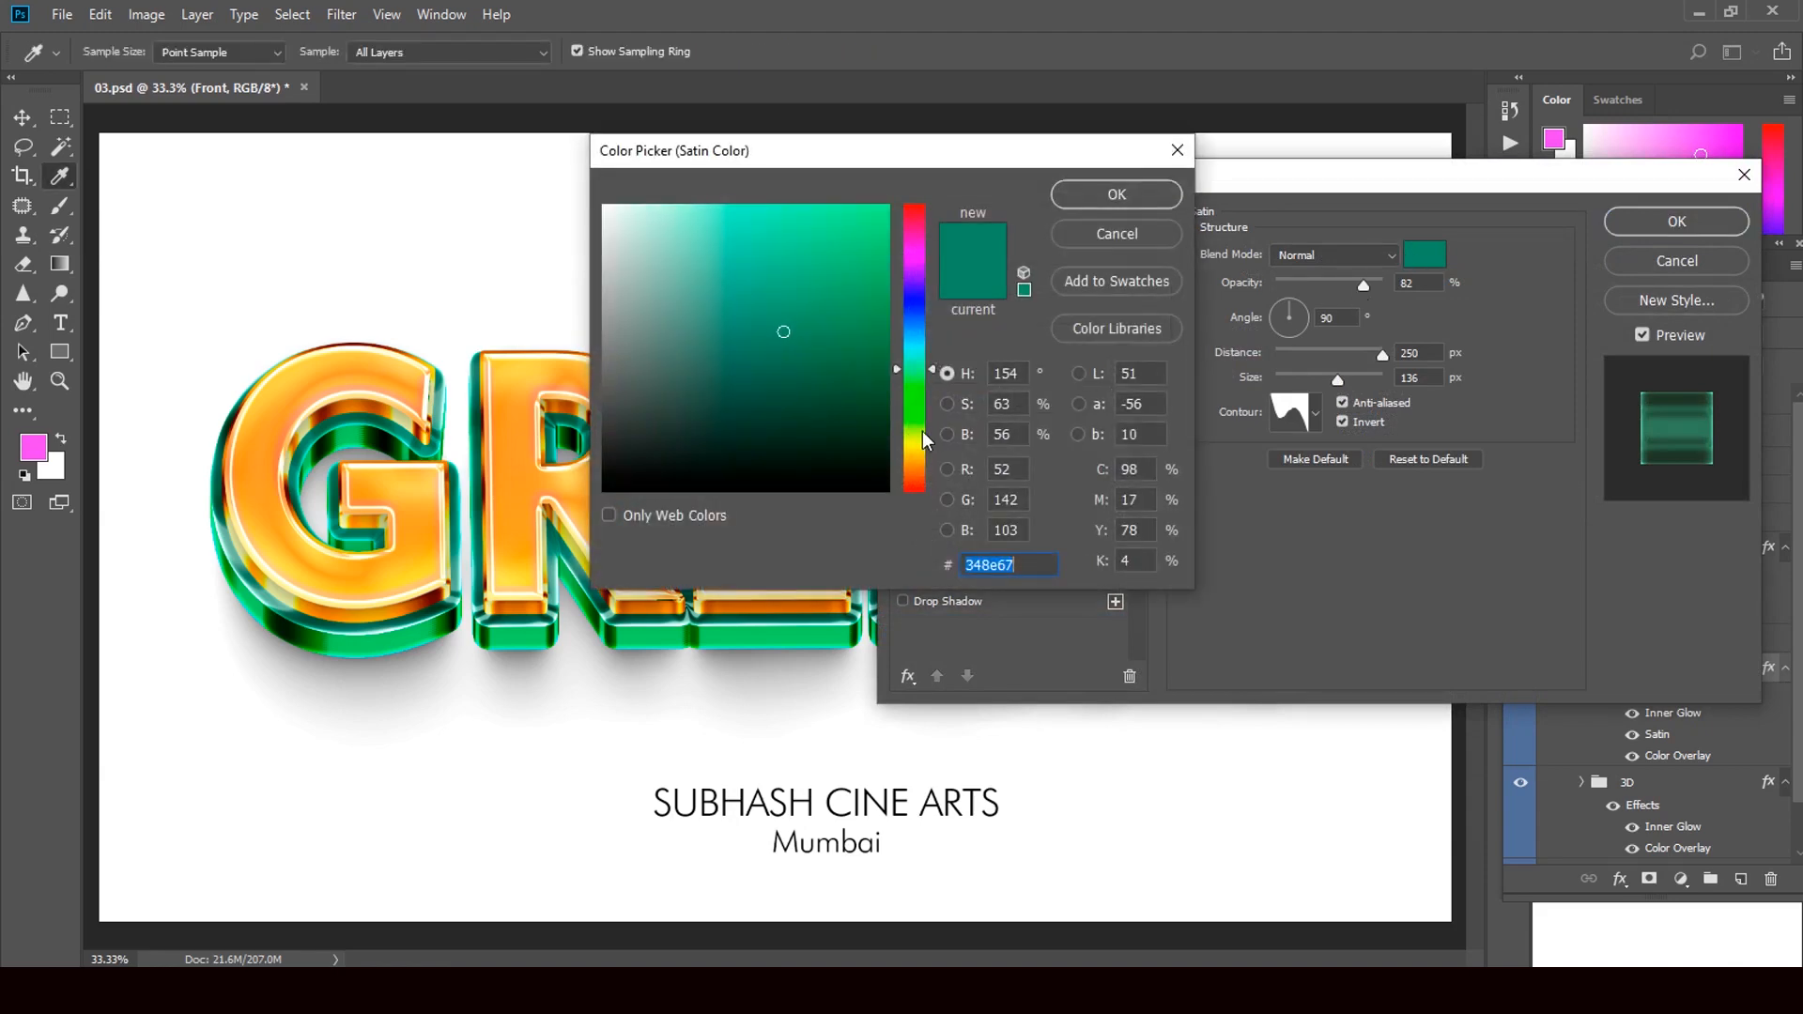
pyautogui.click(919, 481)
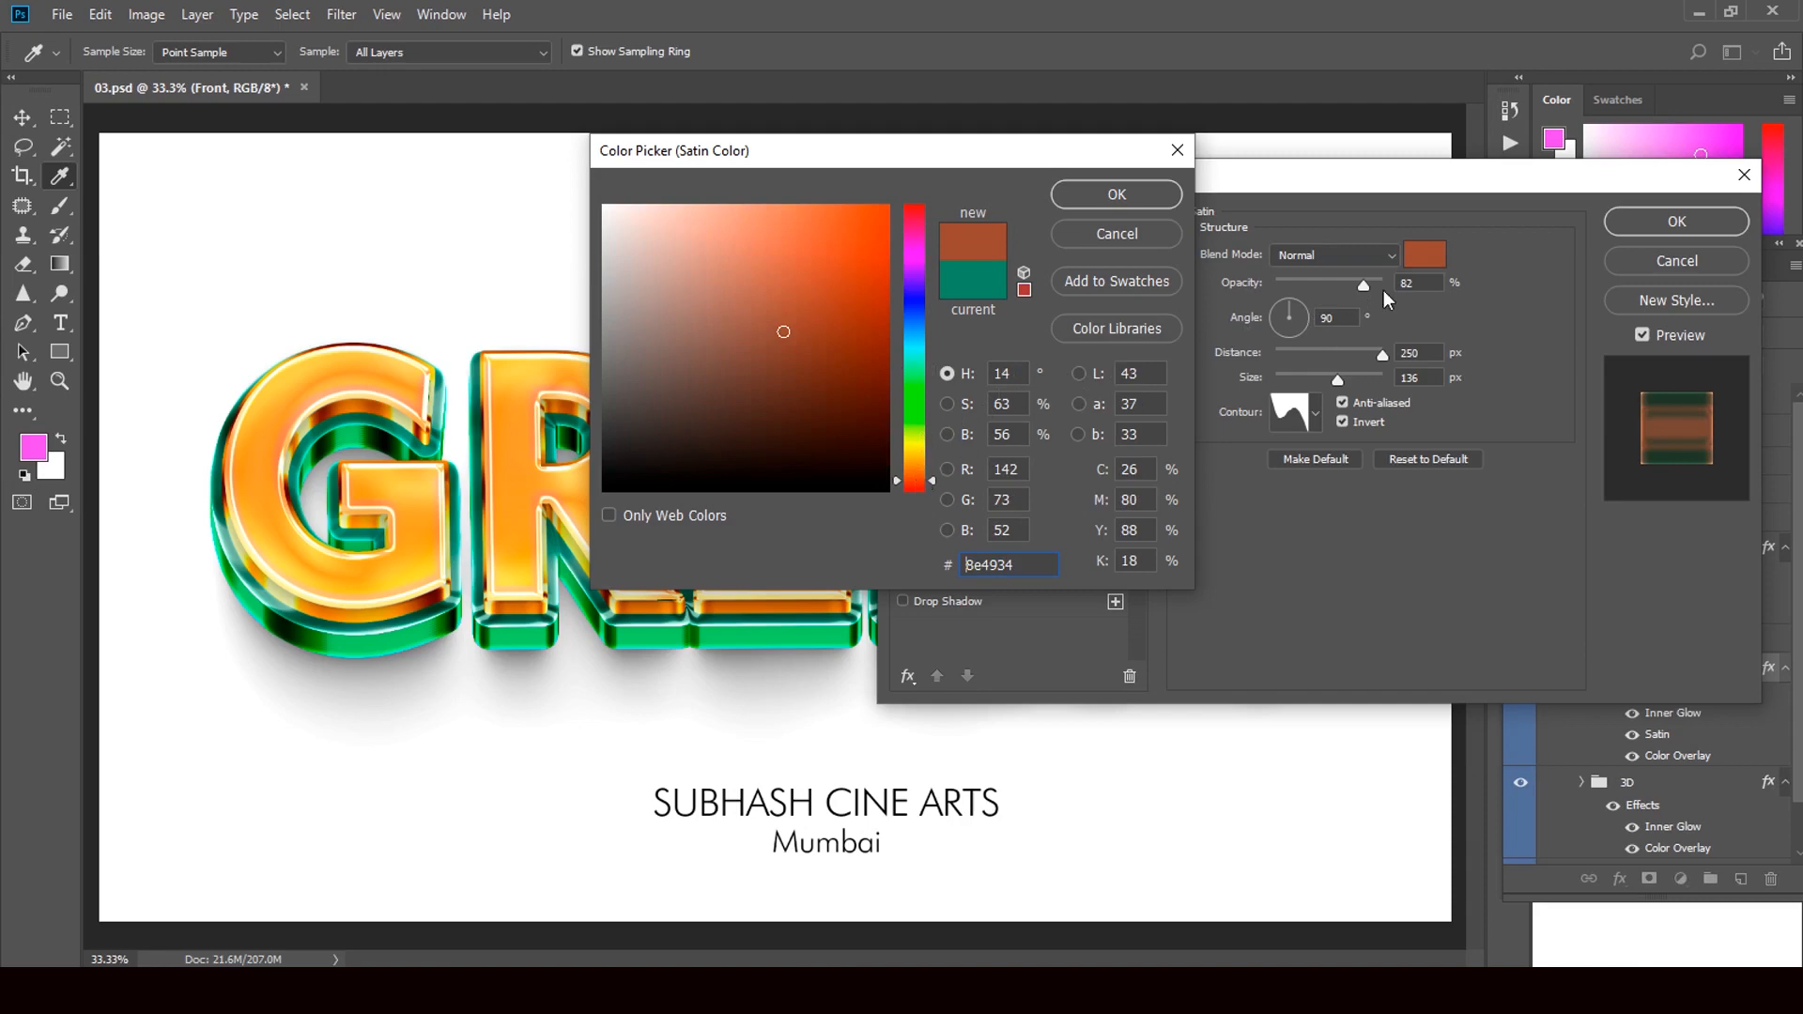
pyautogui.click(1646, 217)
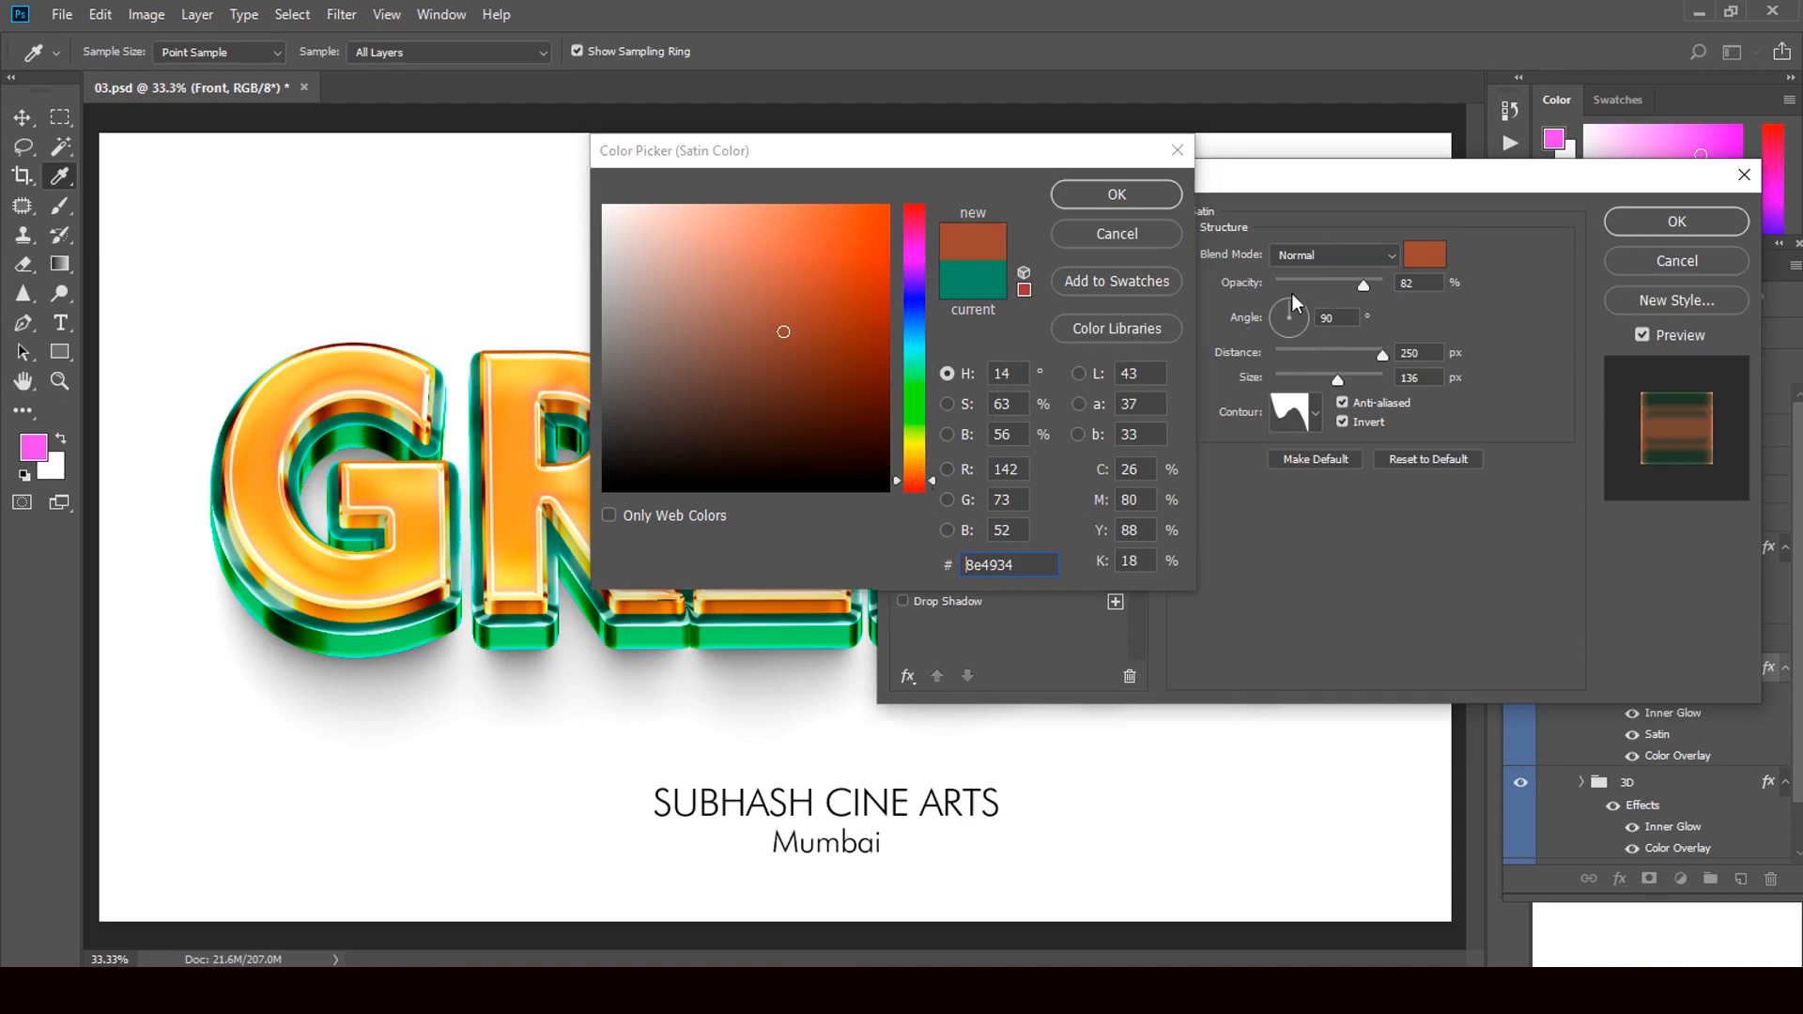
pyautogui.click(1118, 199)
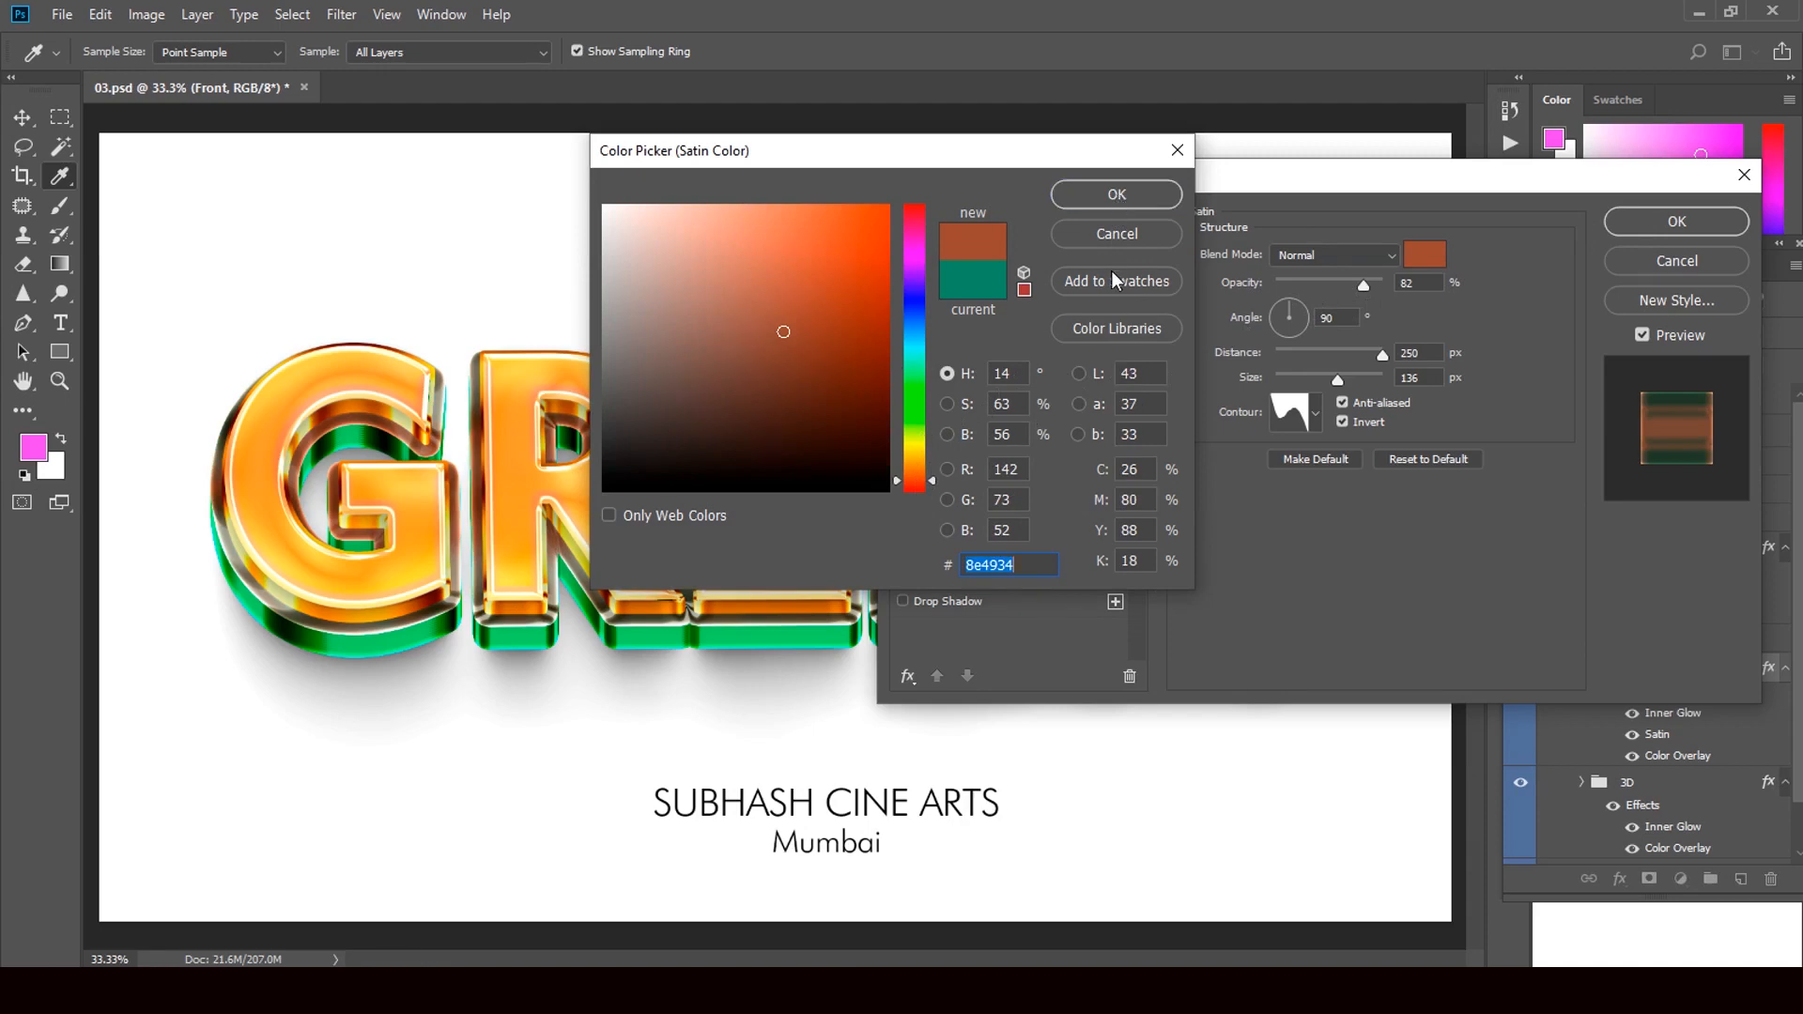
pyautogui.click(1125, 236)
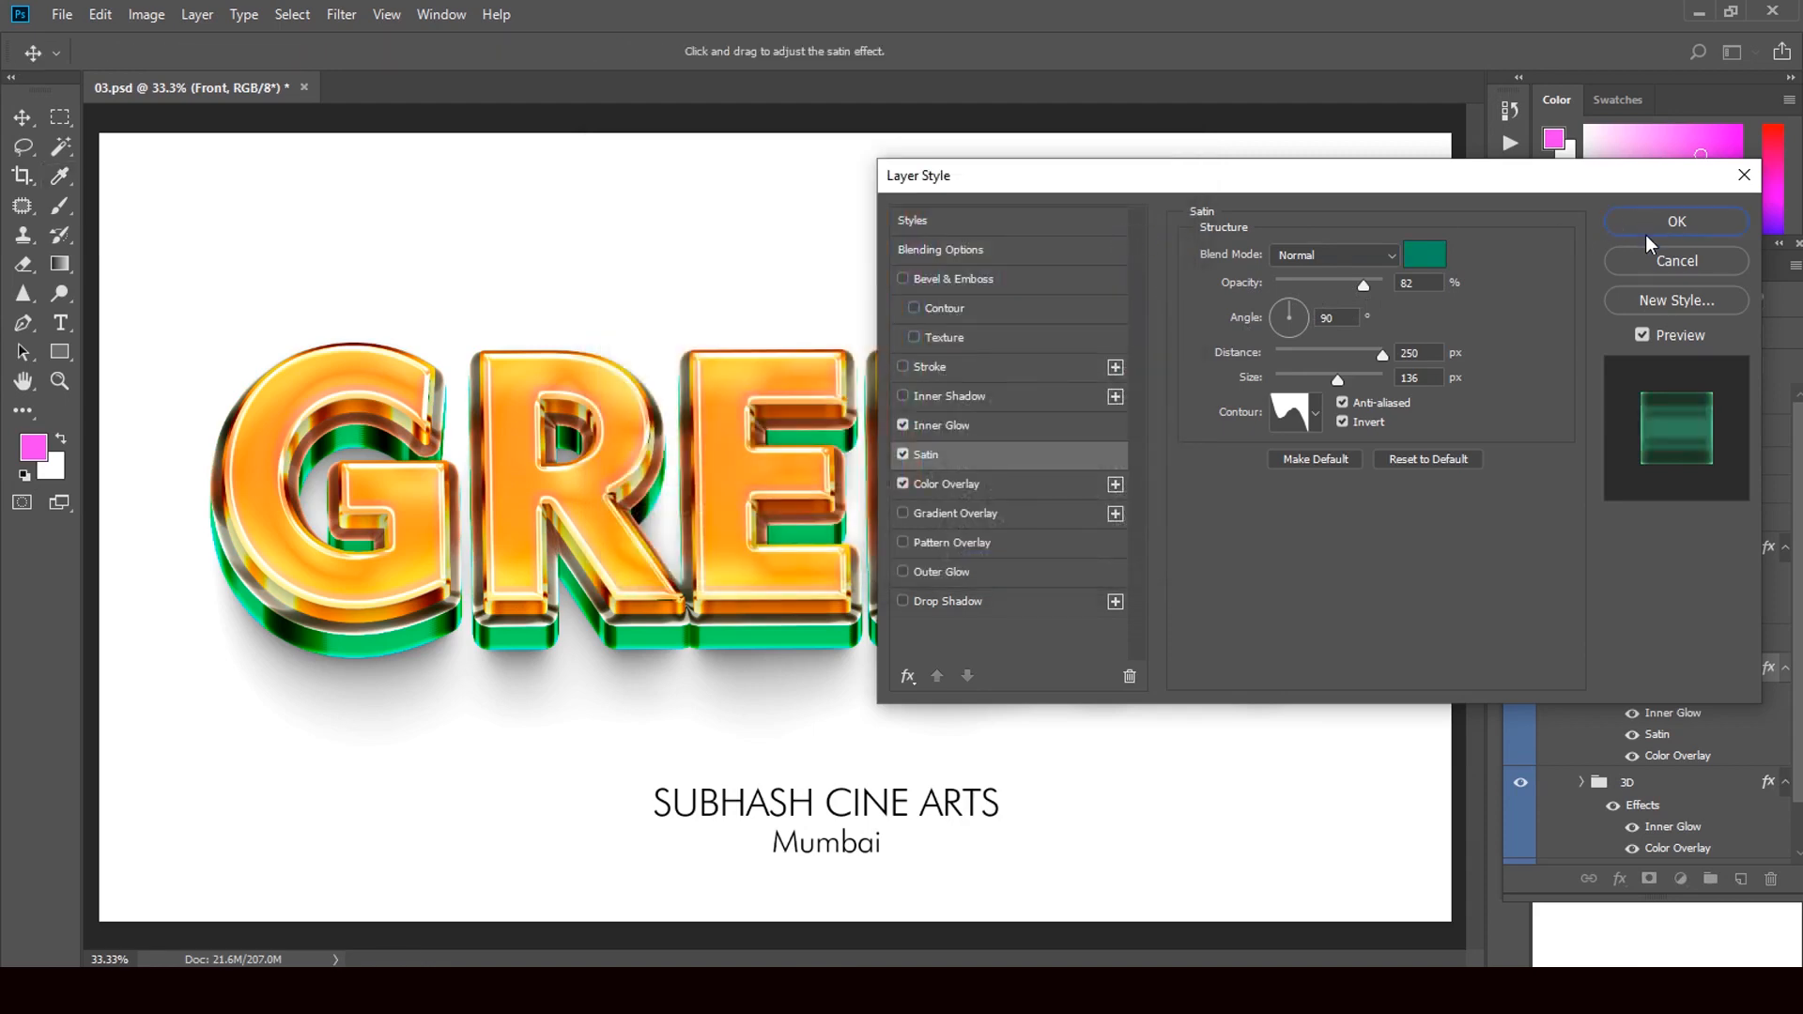
pyautogui.click(1665, 267)
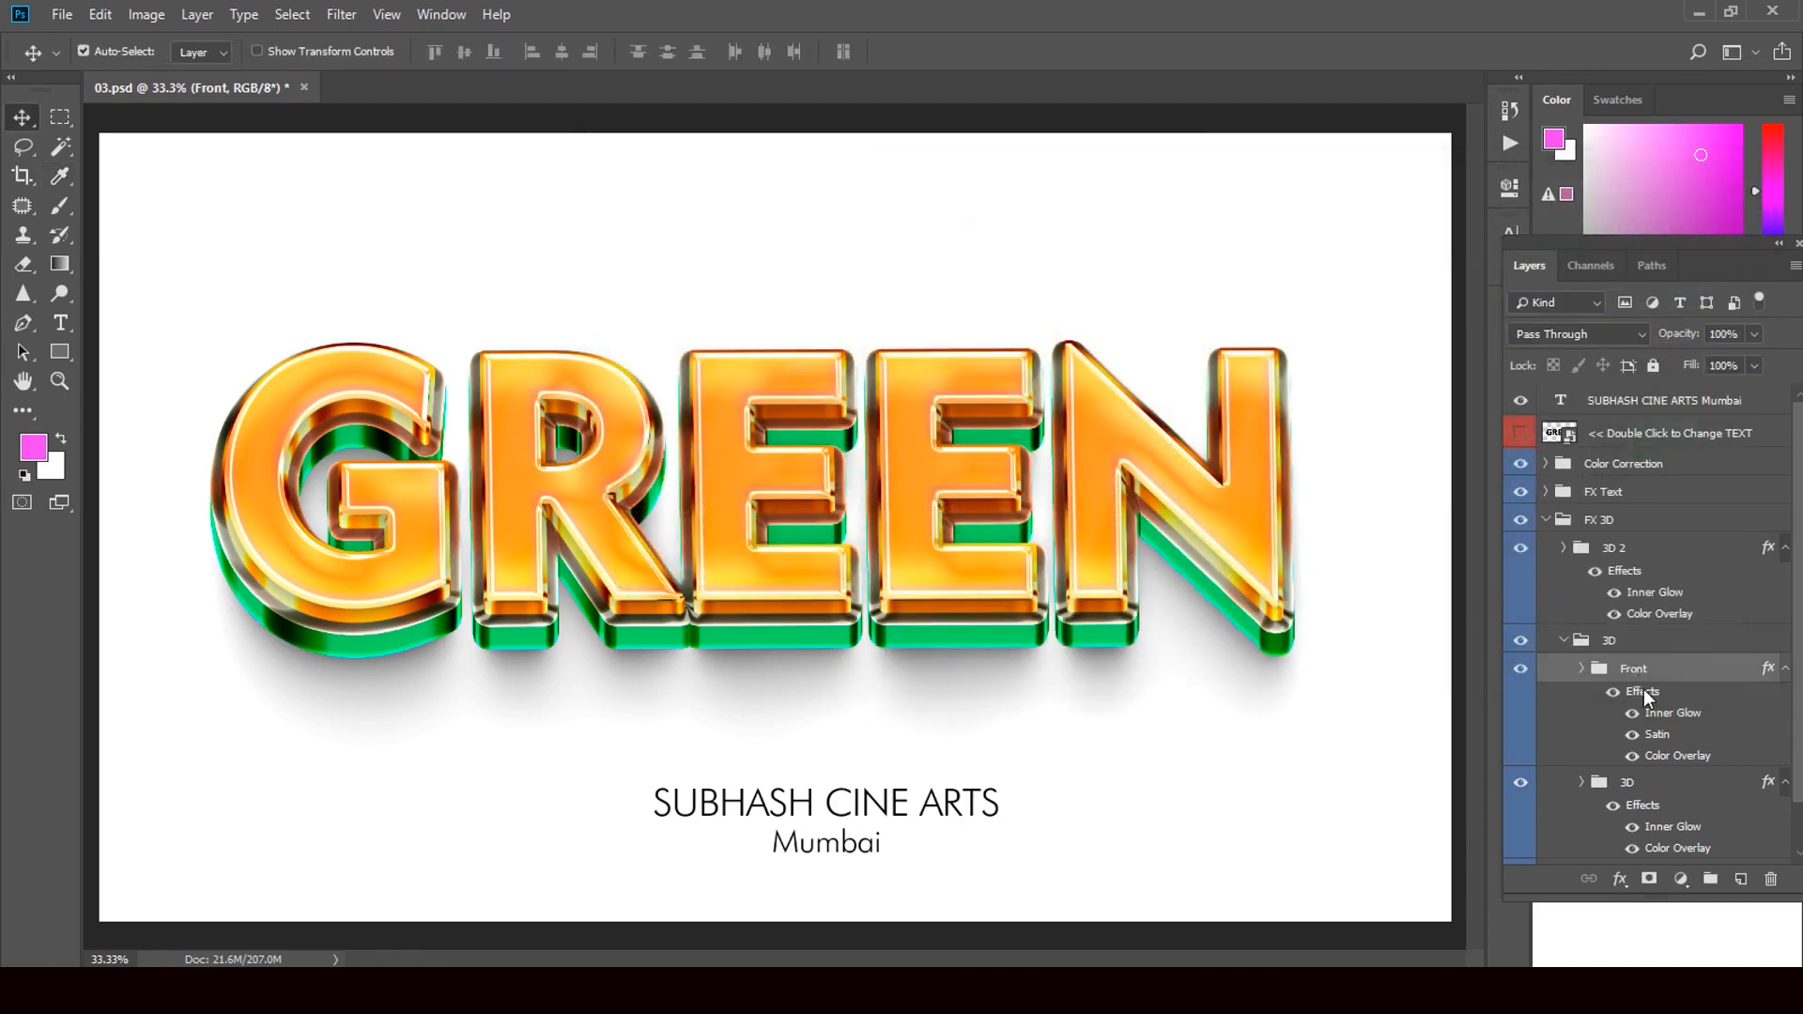
# Set the Color Overlay of the 3D subgroup below Front to dark red 721f0c
pyautogui.doubleClick(1769, 785)
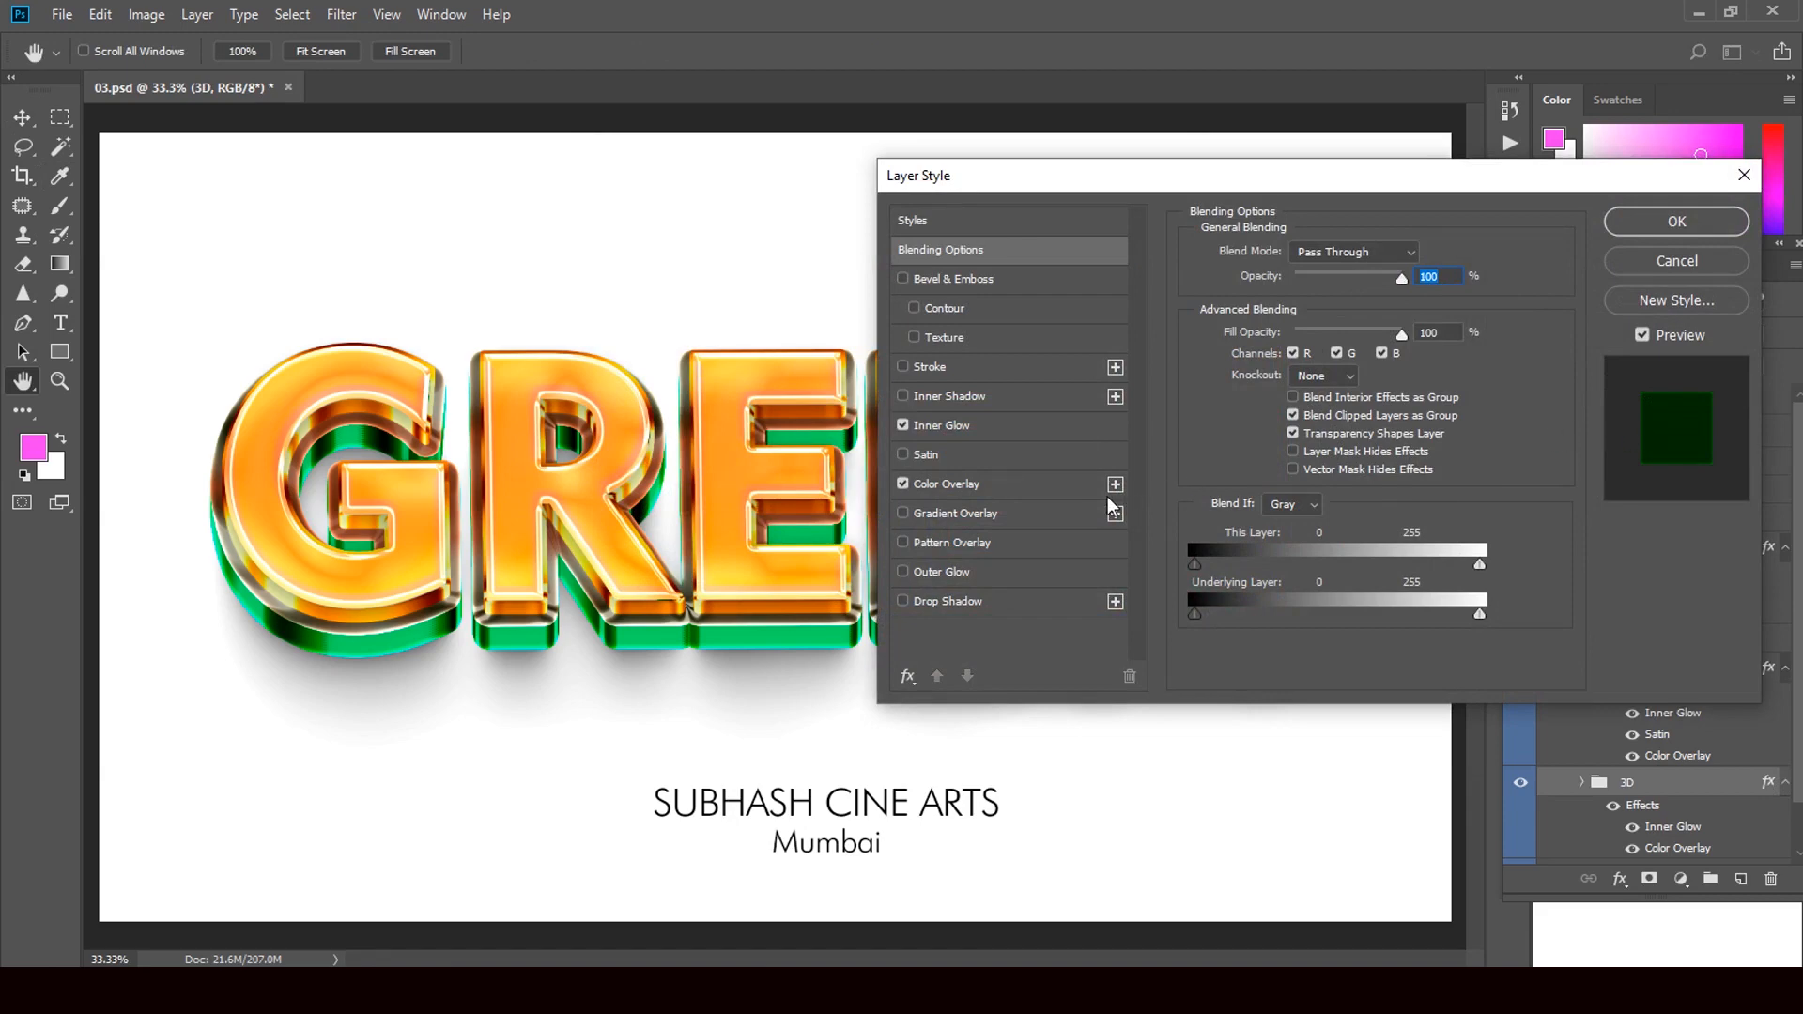
pyautogui.click(964, 481)
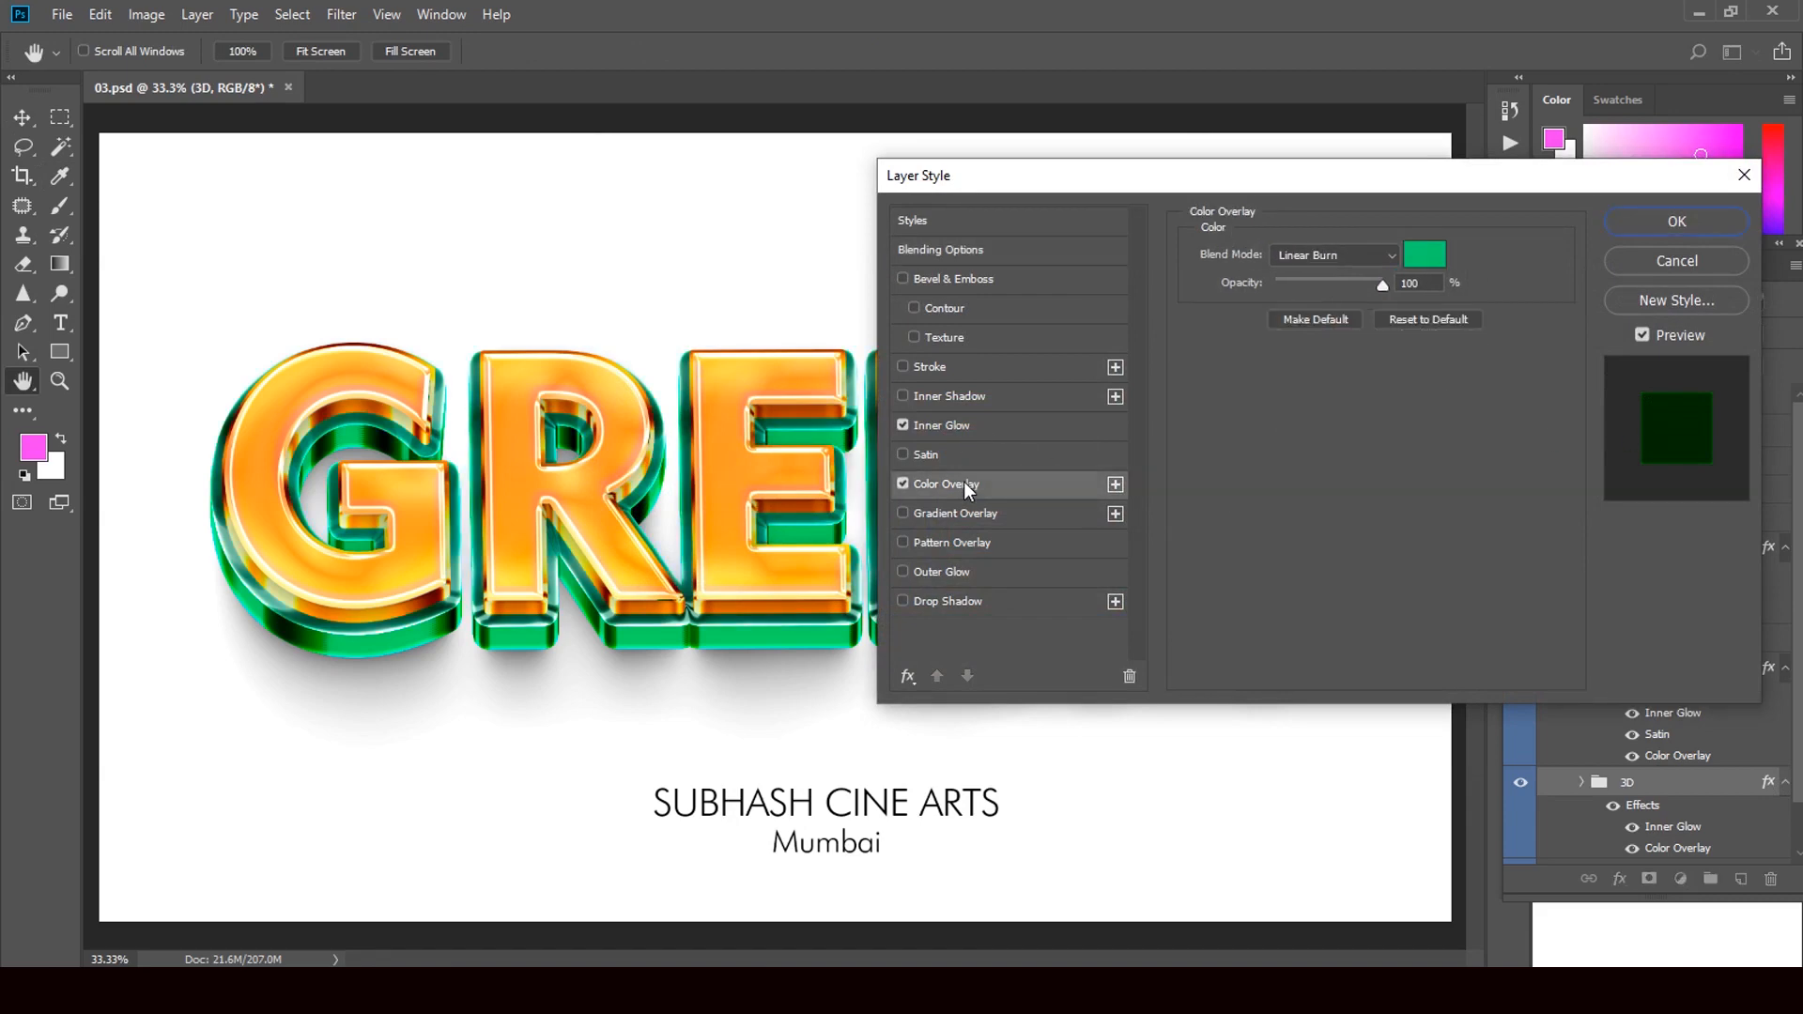
pyautogui.click(1423, 255)
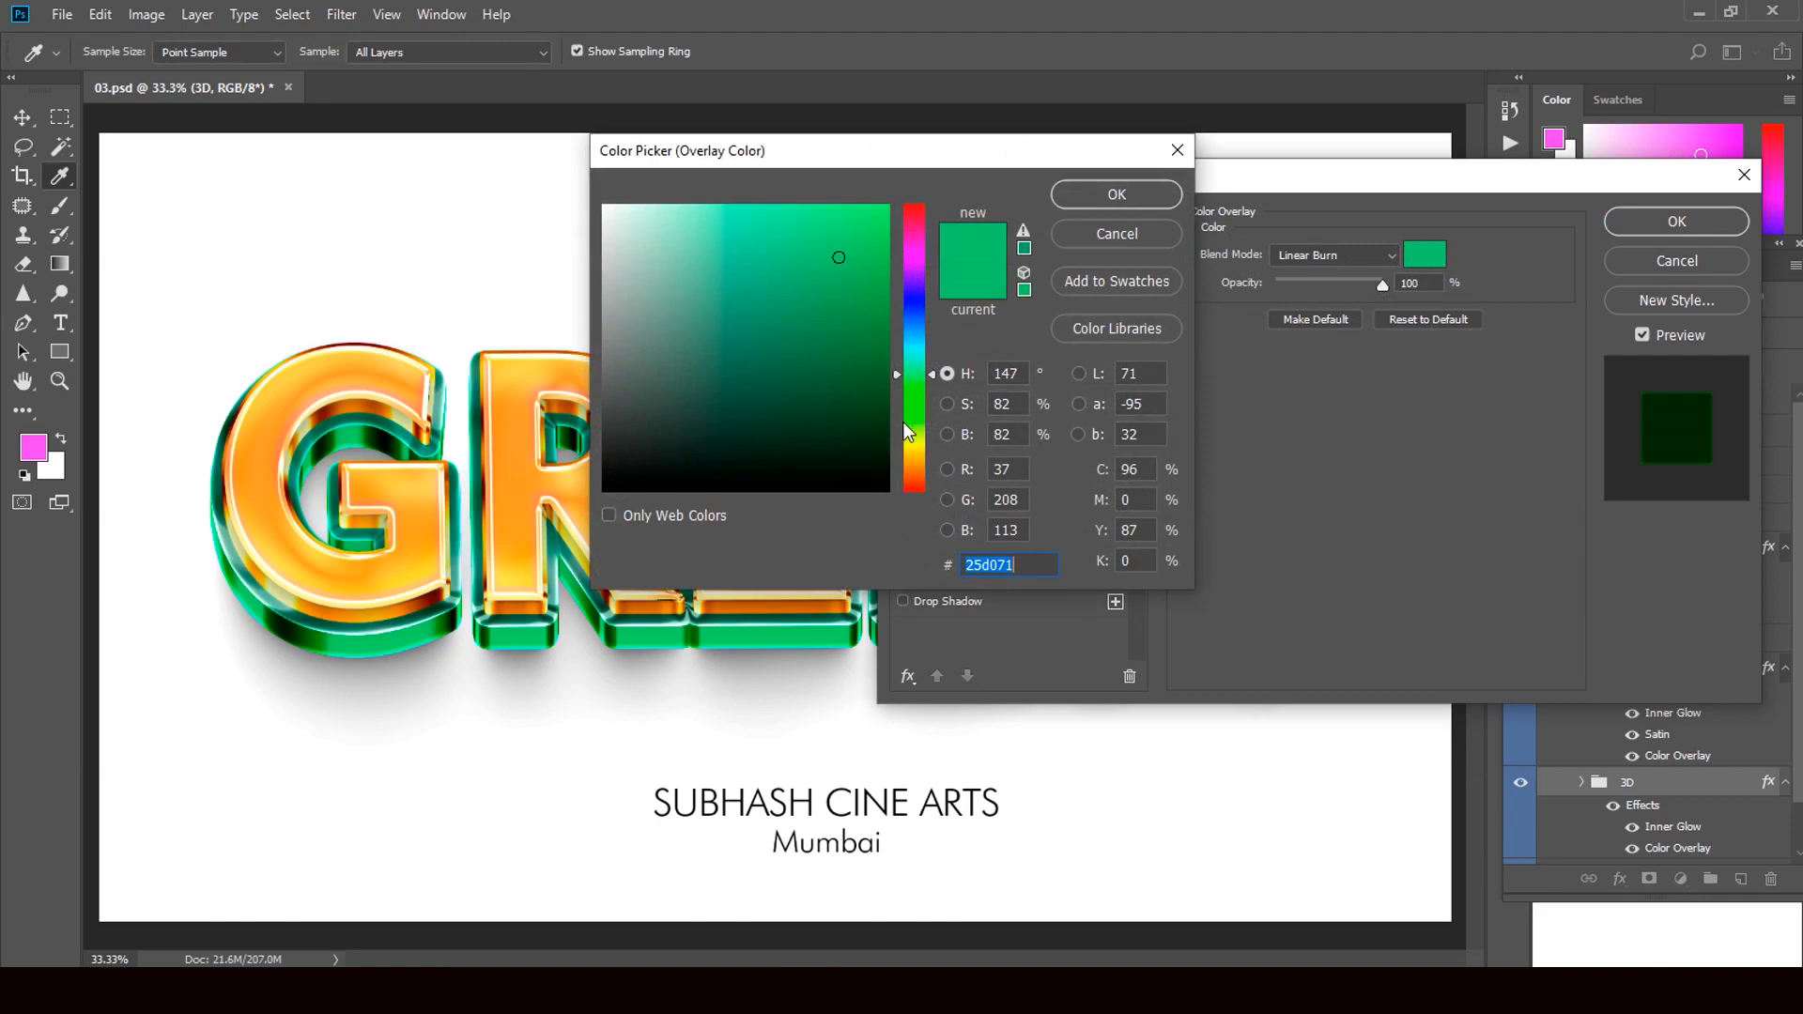
pyautogui.click(914, 483)
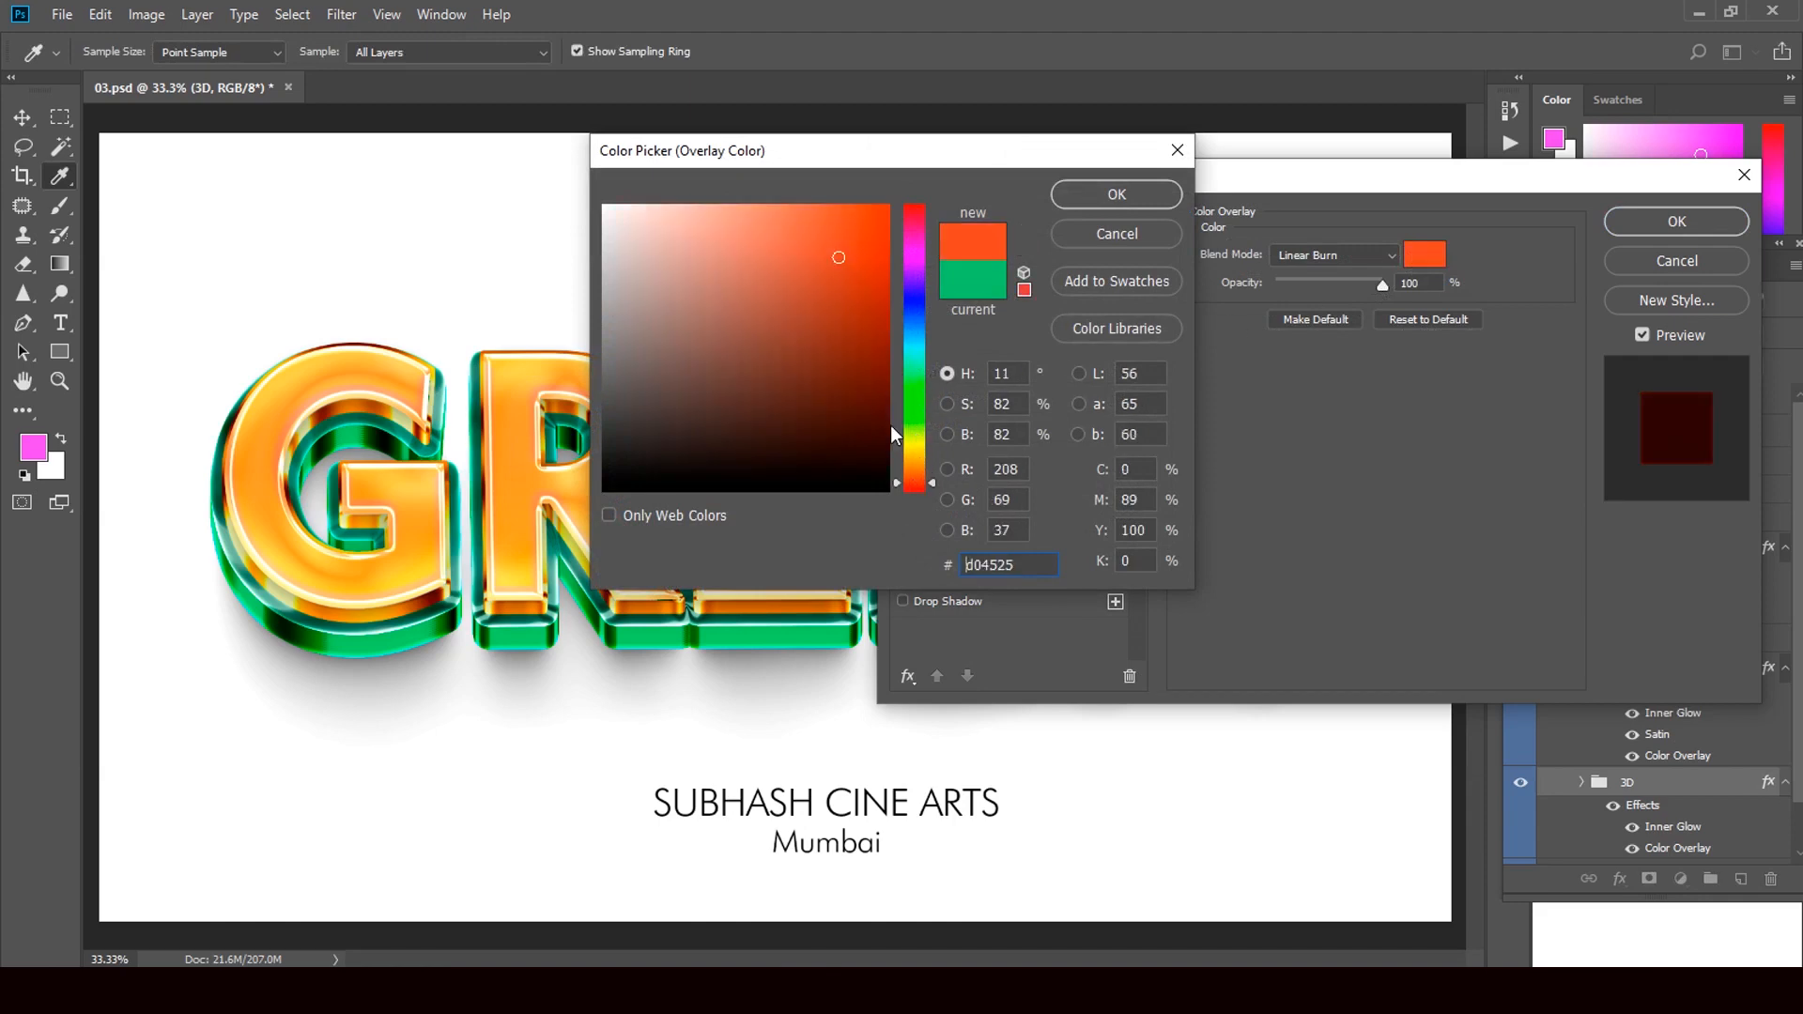
pyautogui.click(859, 364)
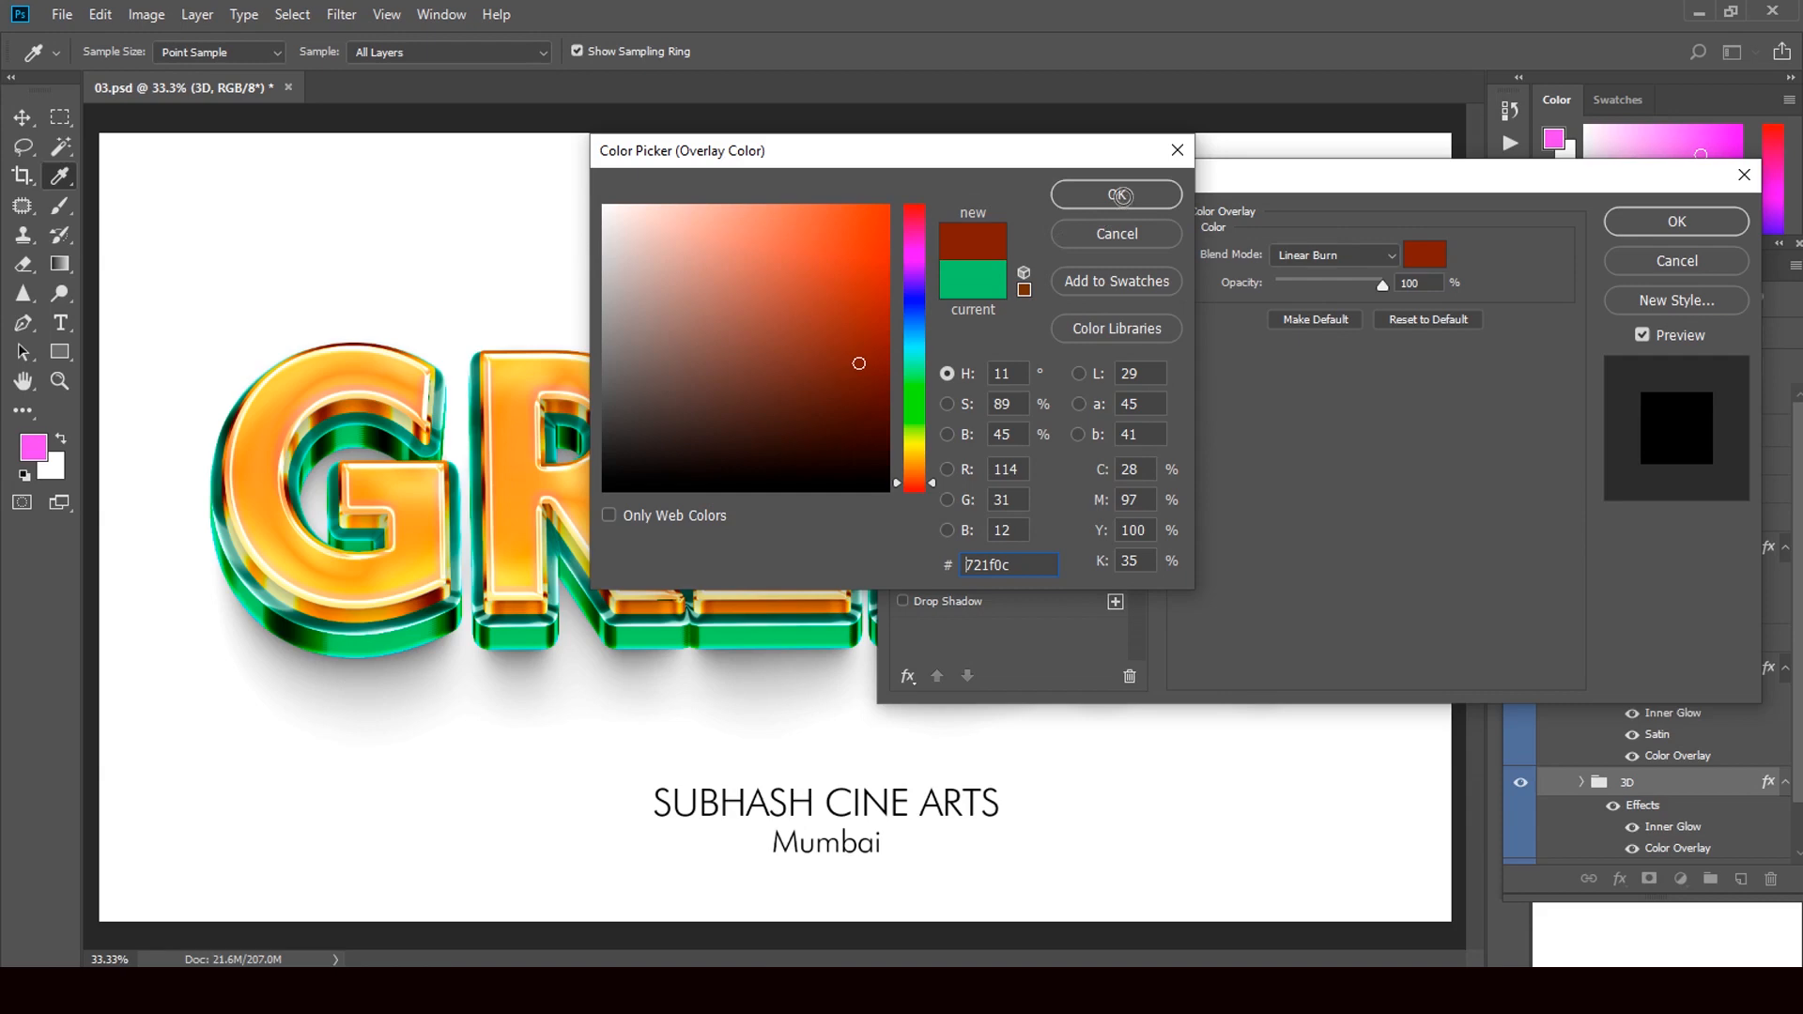
pyautogui.click(1120, 196)
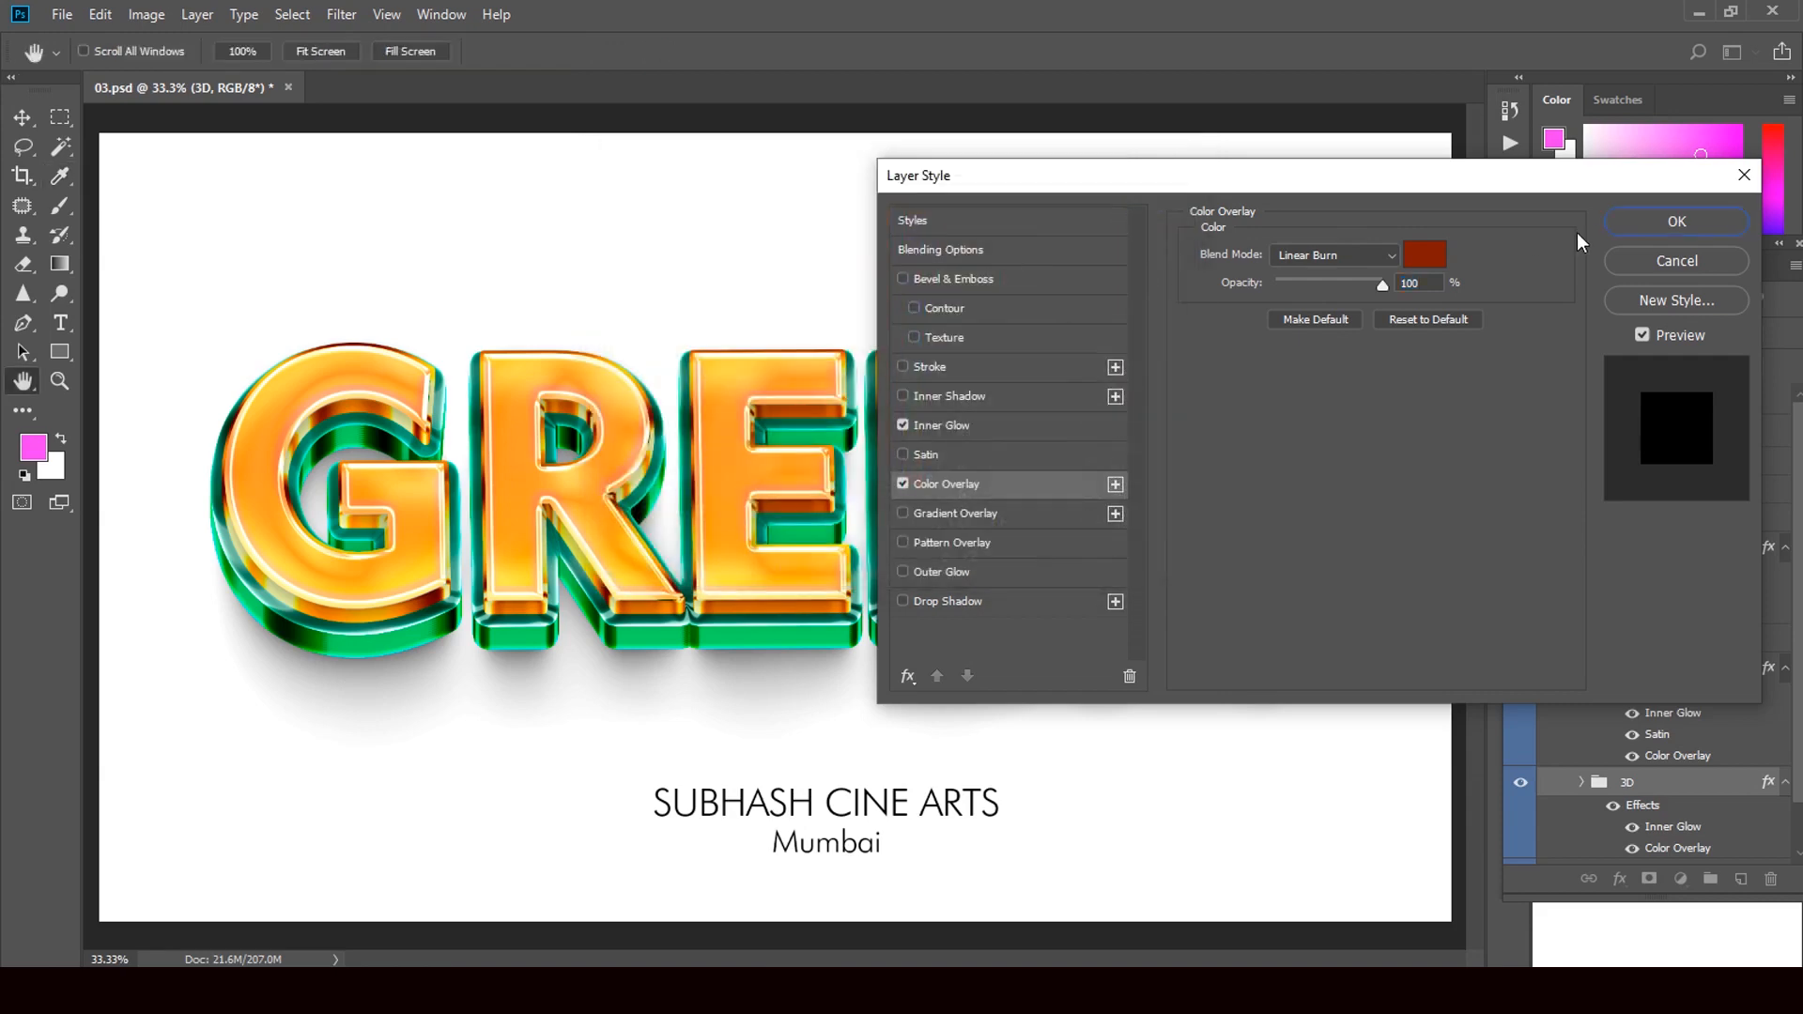
pyautogui.click(1654, 222)
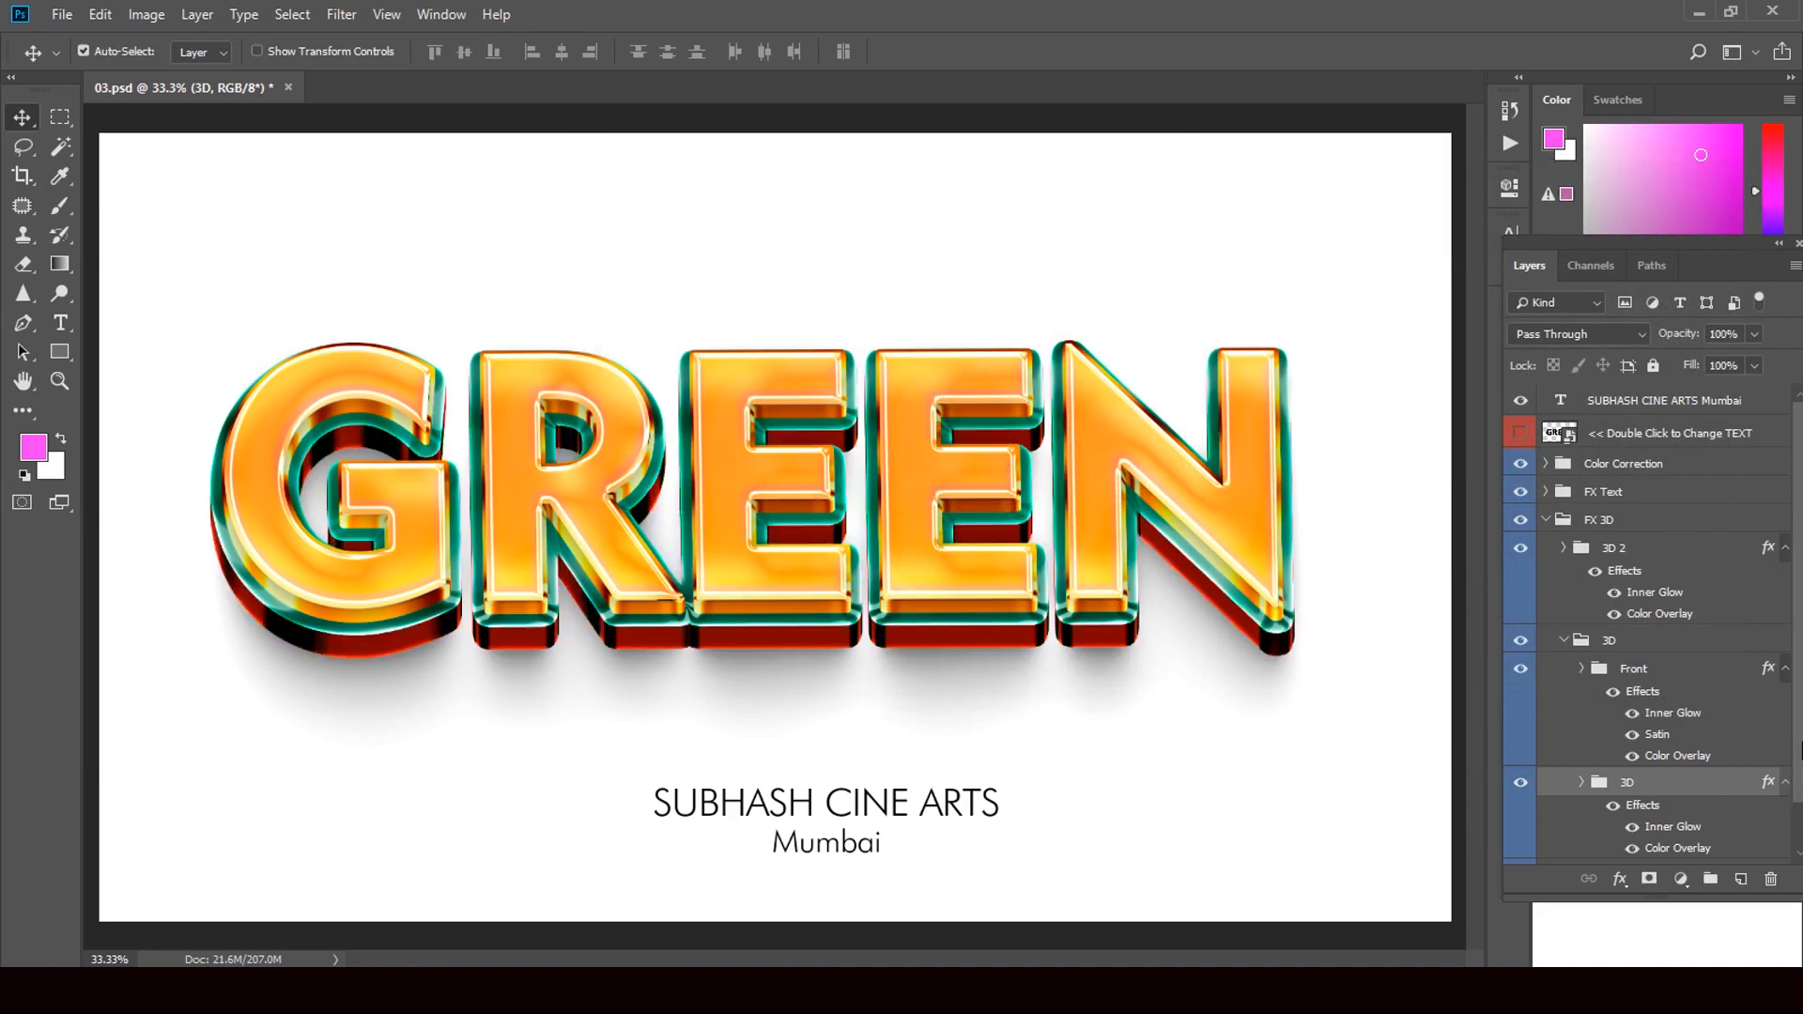
# Set the Satin color of the Front group inside FX 3D to burnt orange a33d14 in its layer style
pyautogui.moveTo(1800, 754); pyautogui.dragTo(1802, 787)
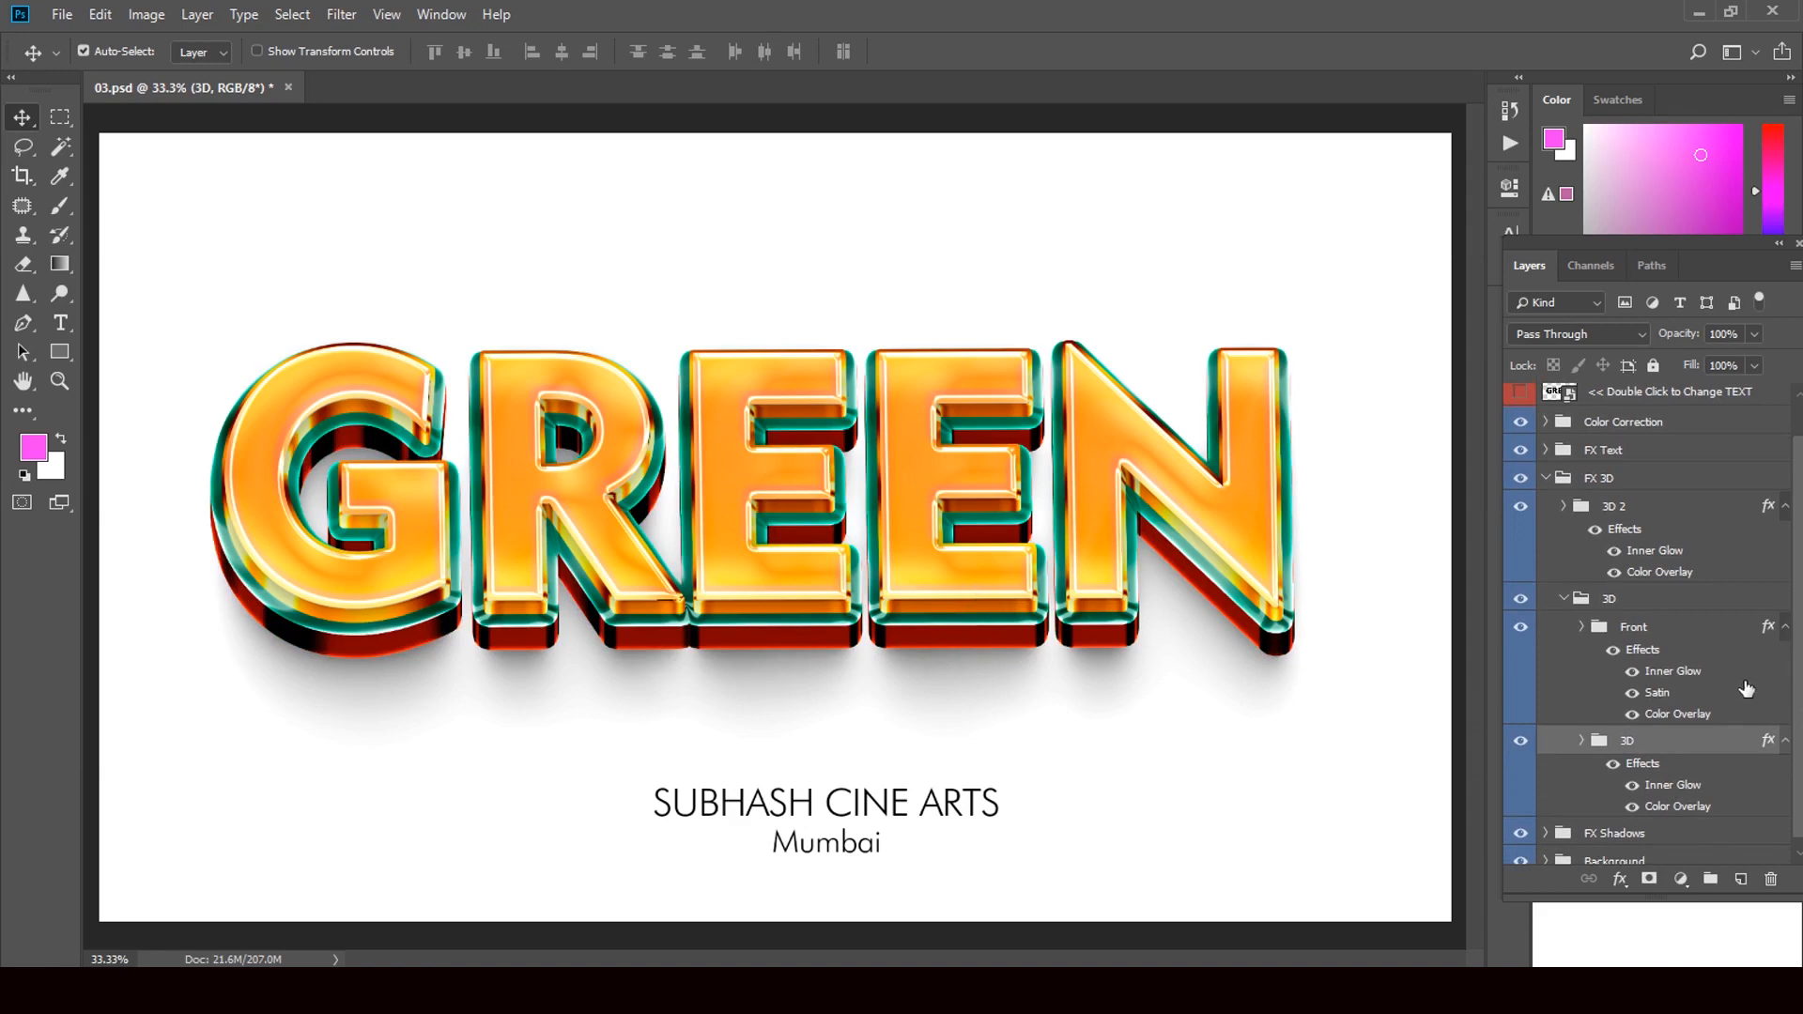
pyautogui.click(1769, 628)
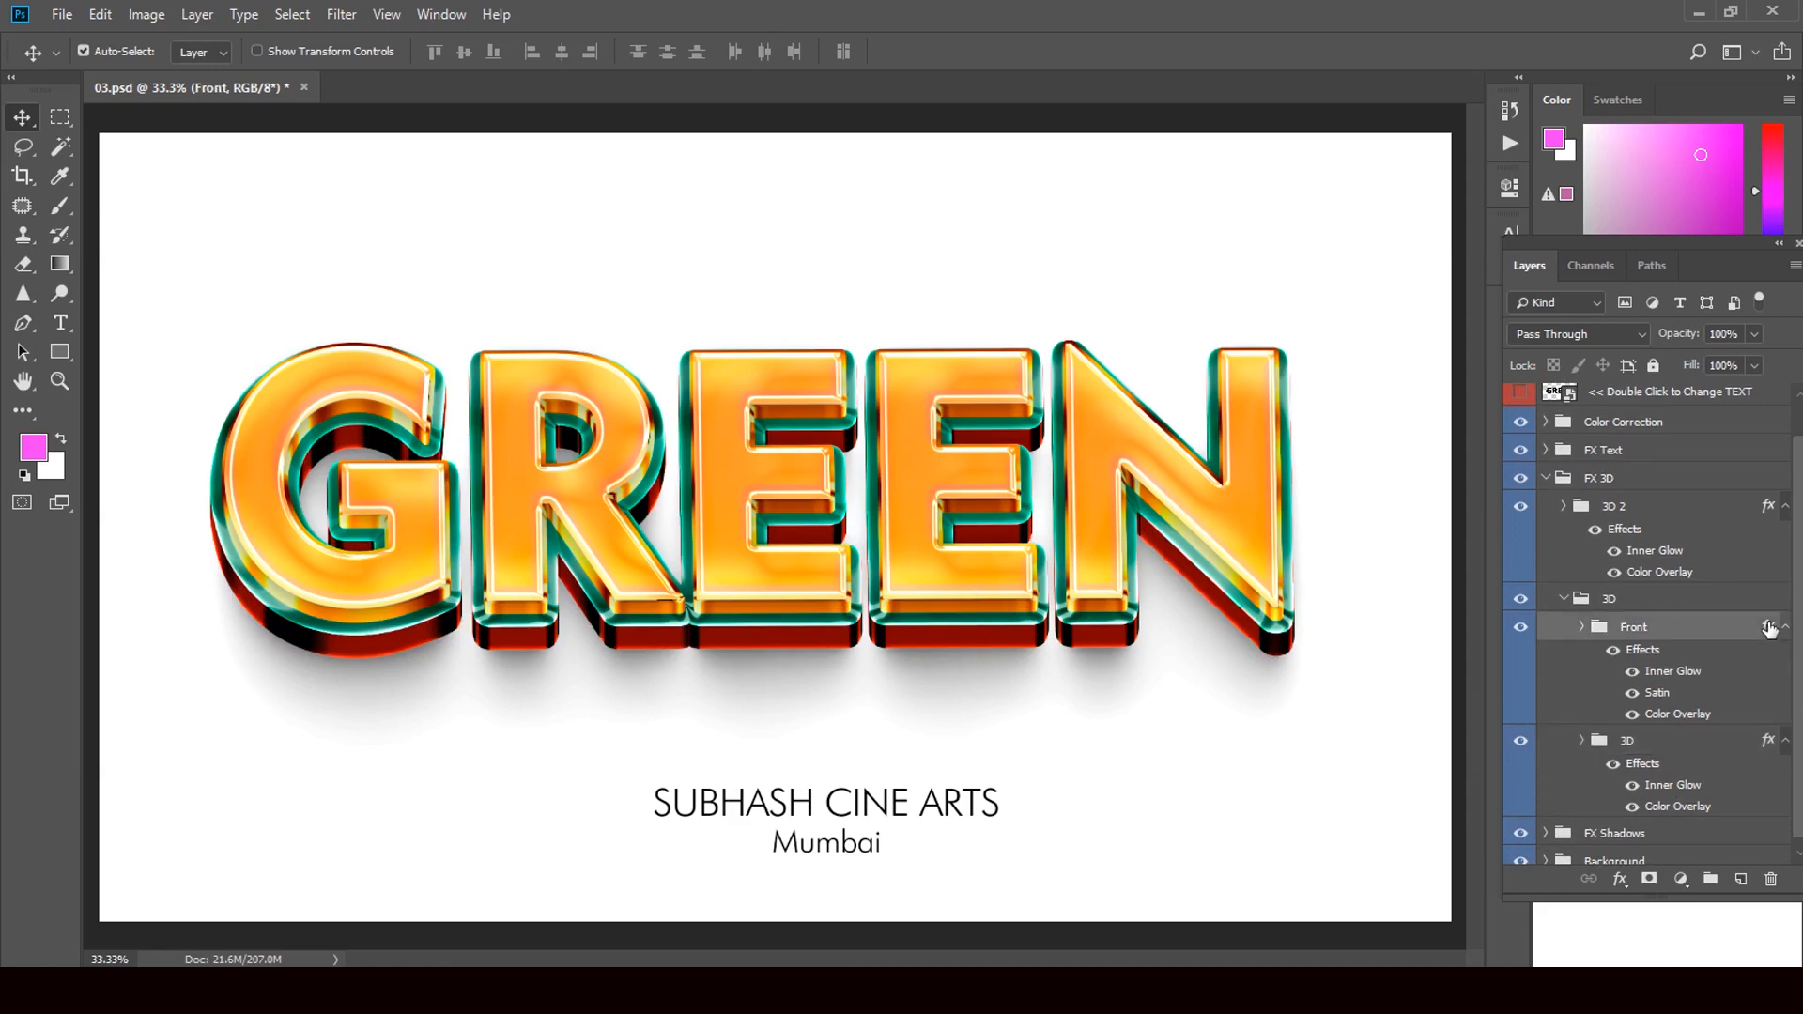
pyautogui.doubleClick(1770, 628)
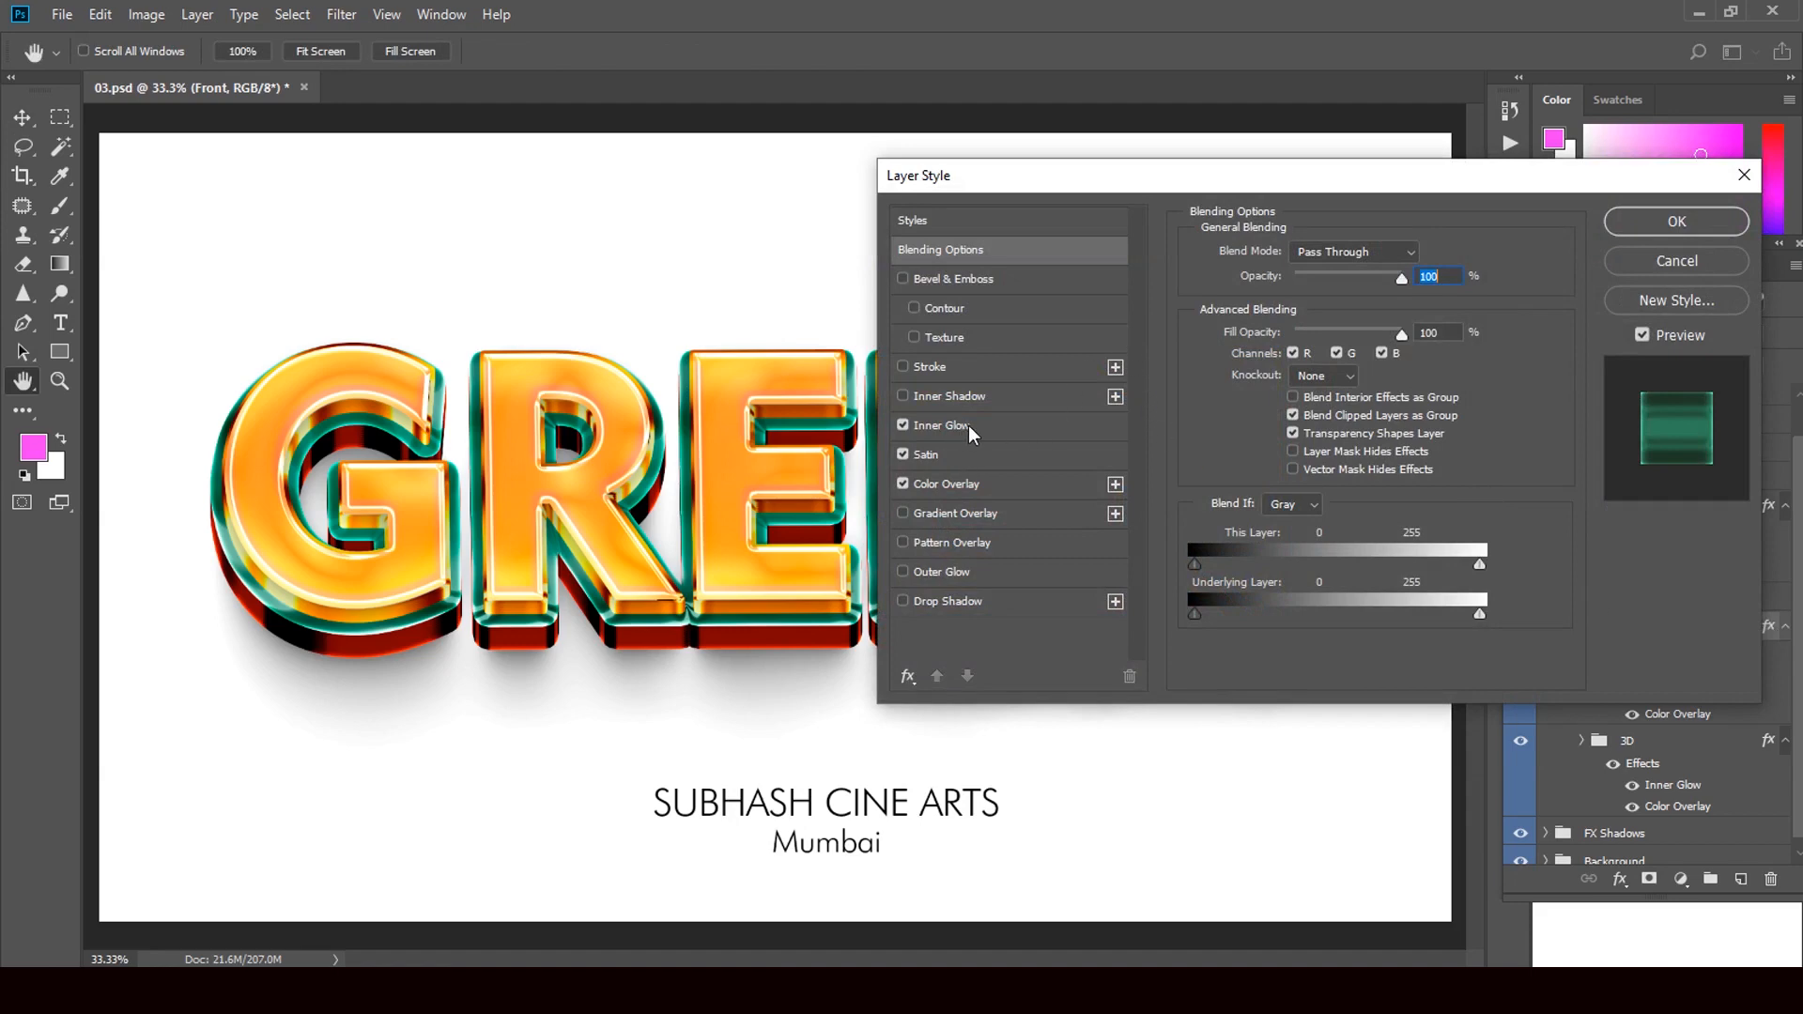
pyautogui.click(966, 456)
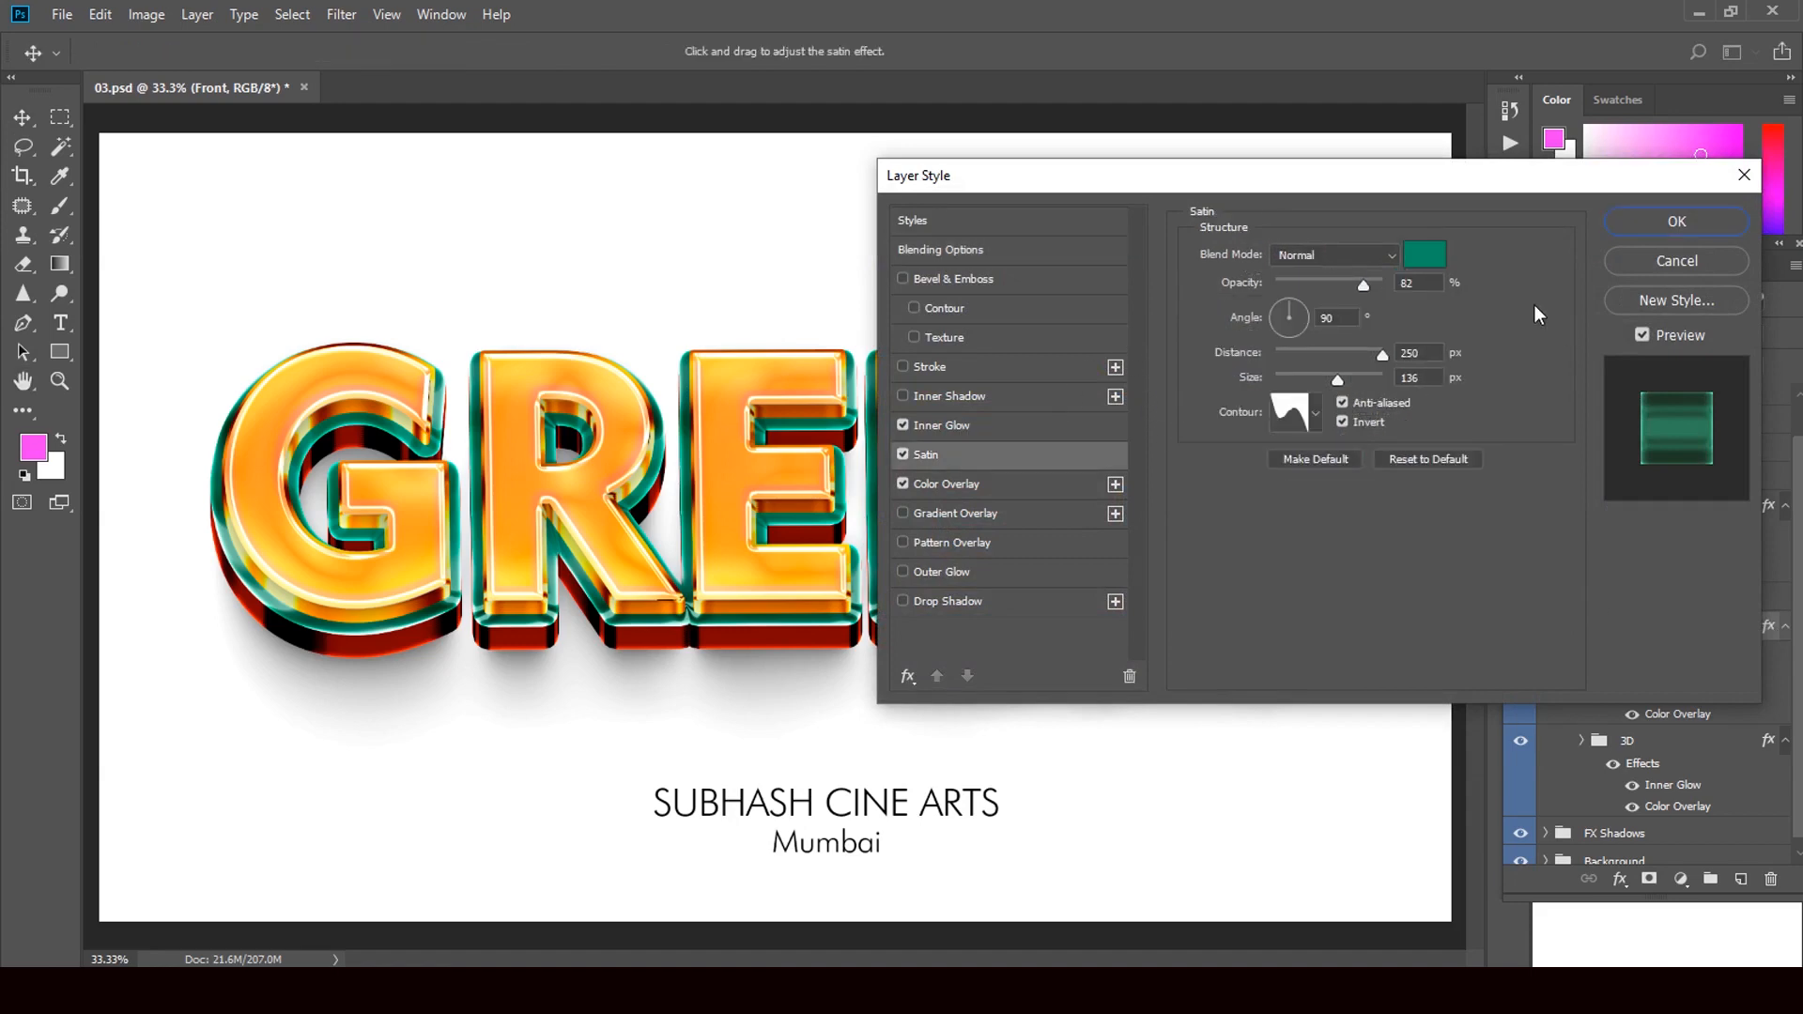
pyautogui.click(1428, 255)
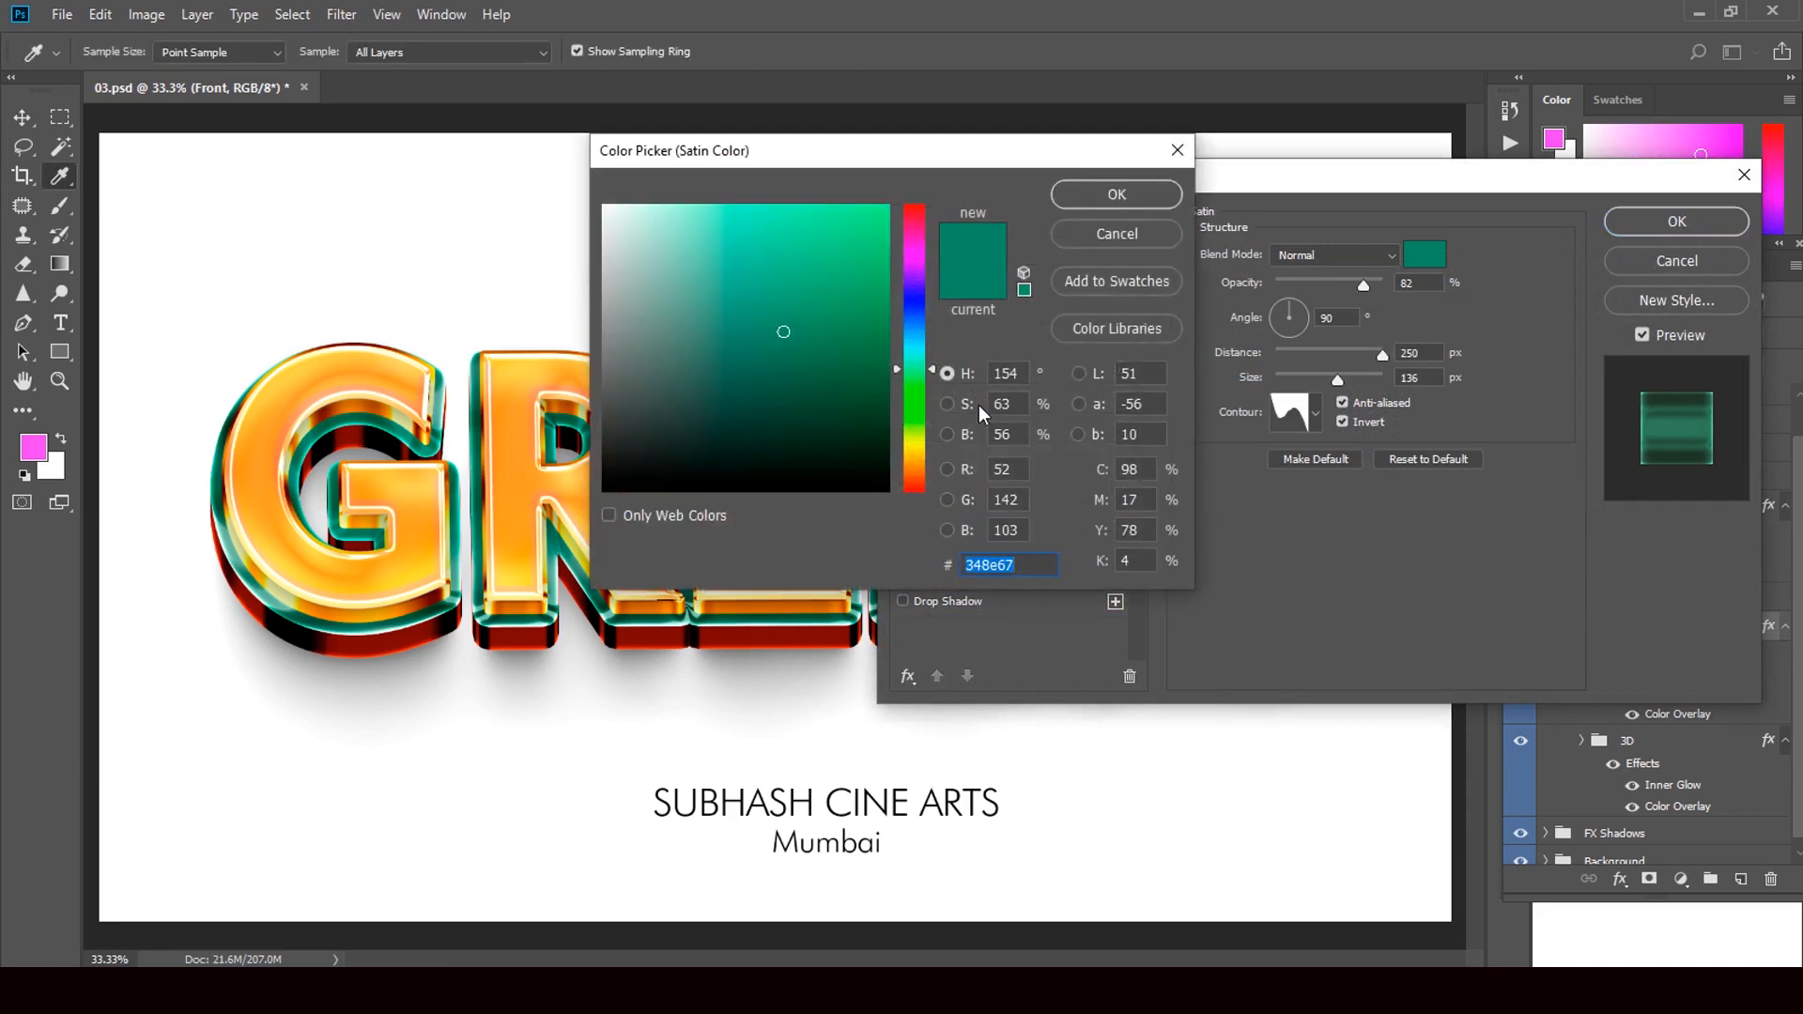
pyautogui.click(913, 479)
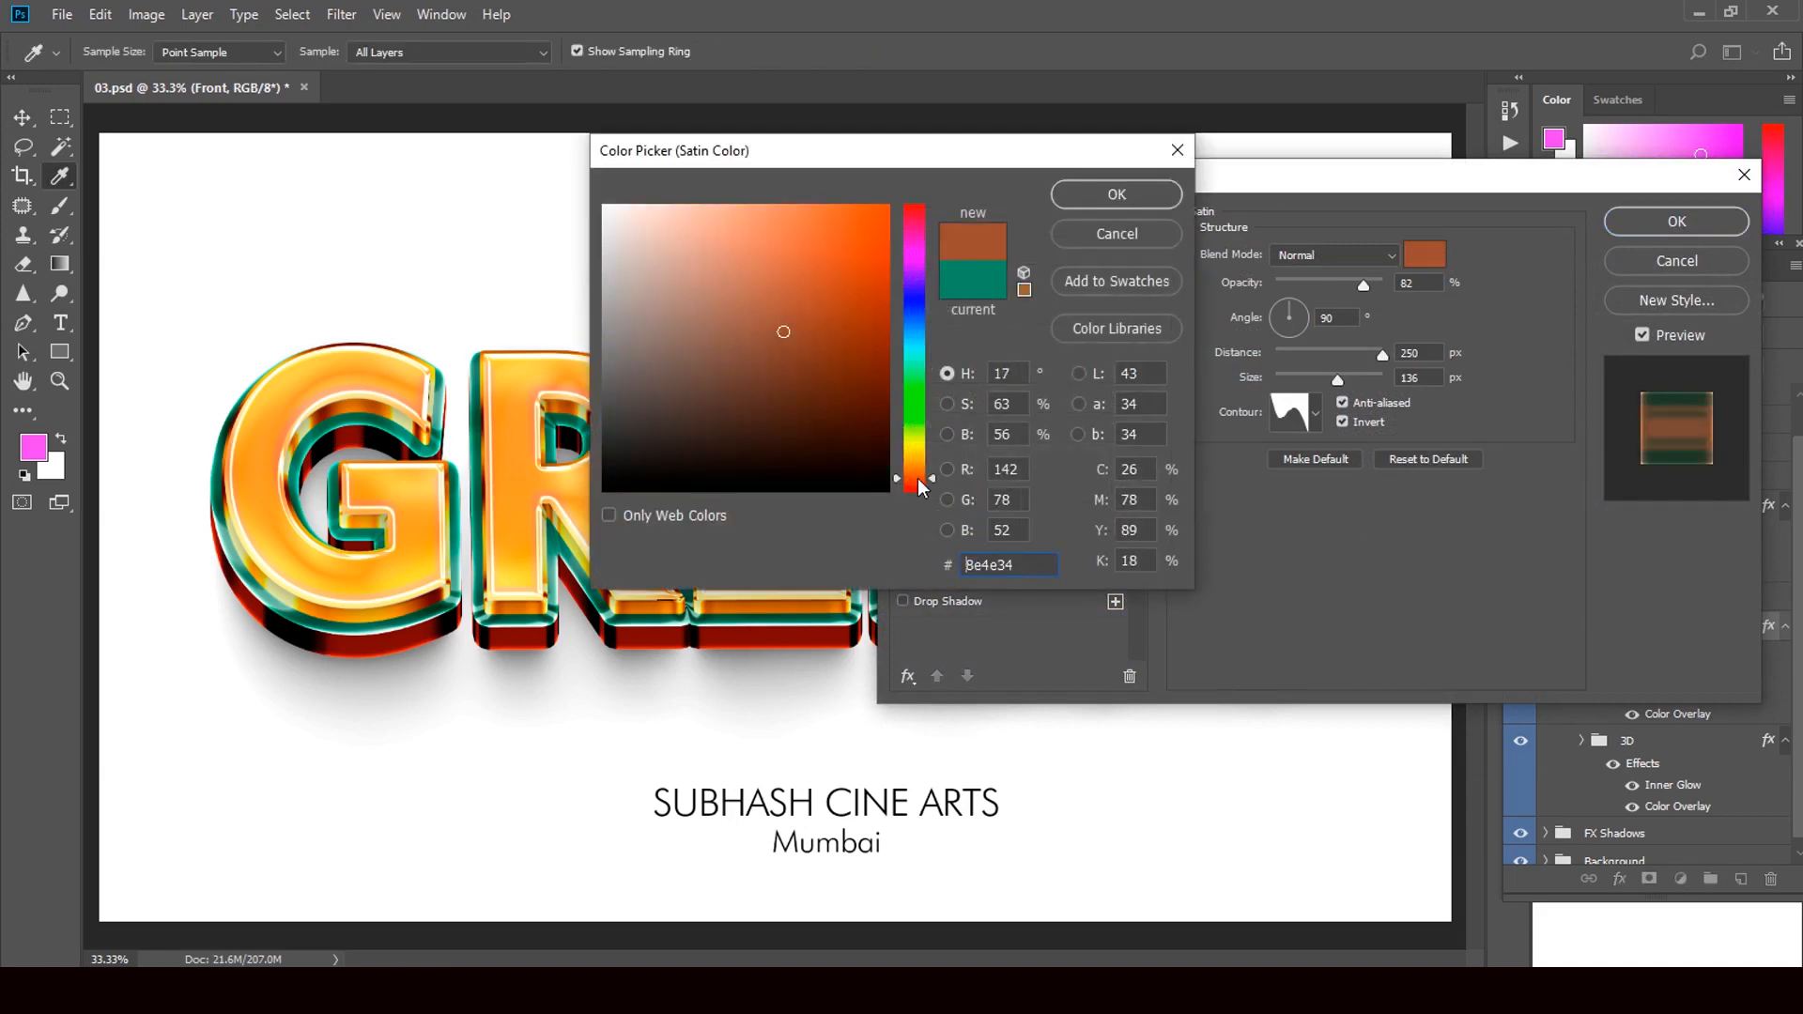
pyautogui.click(853, 308)
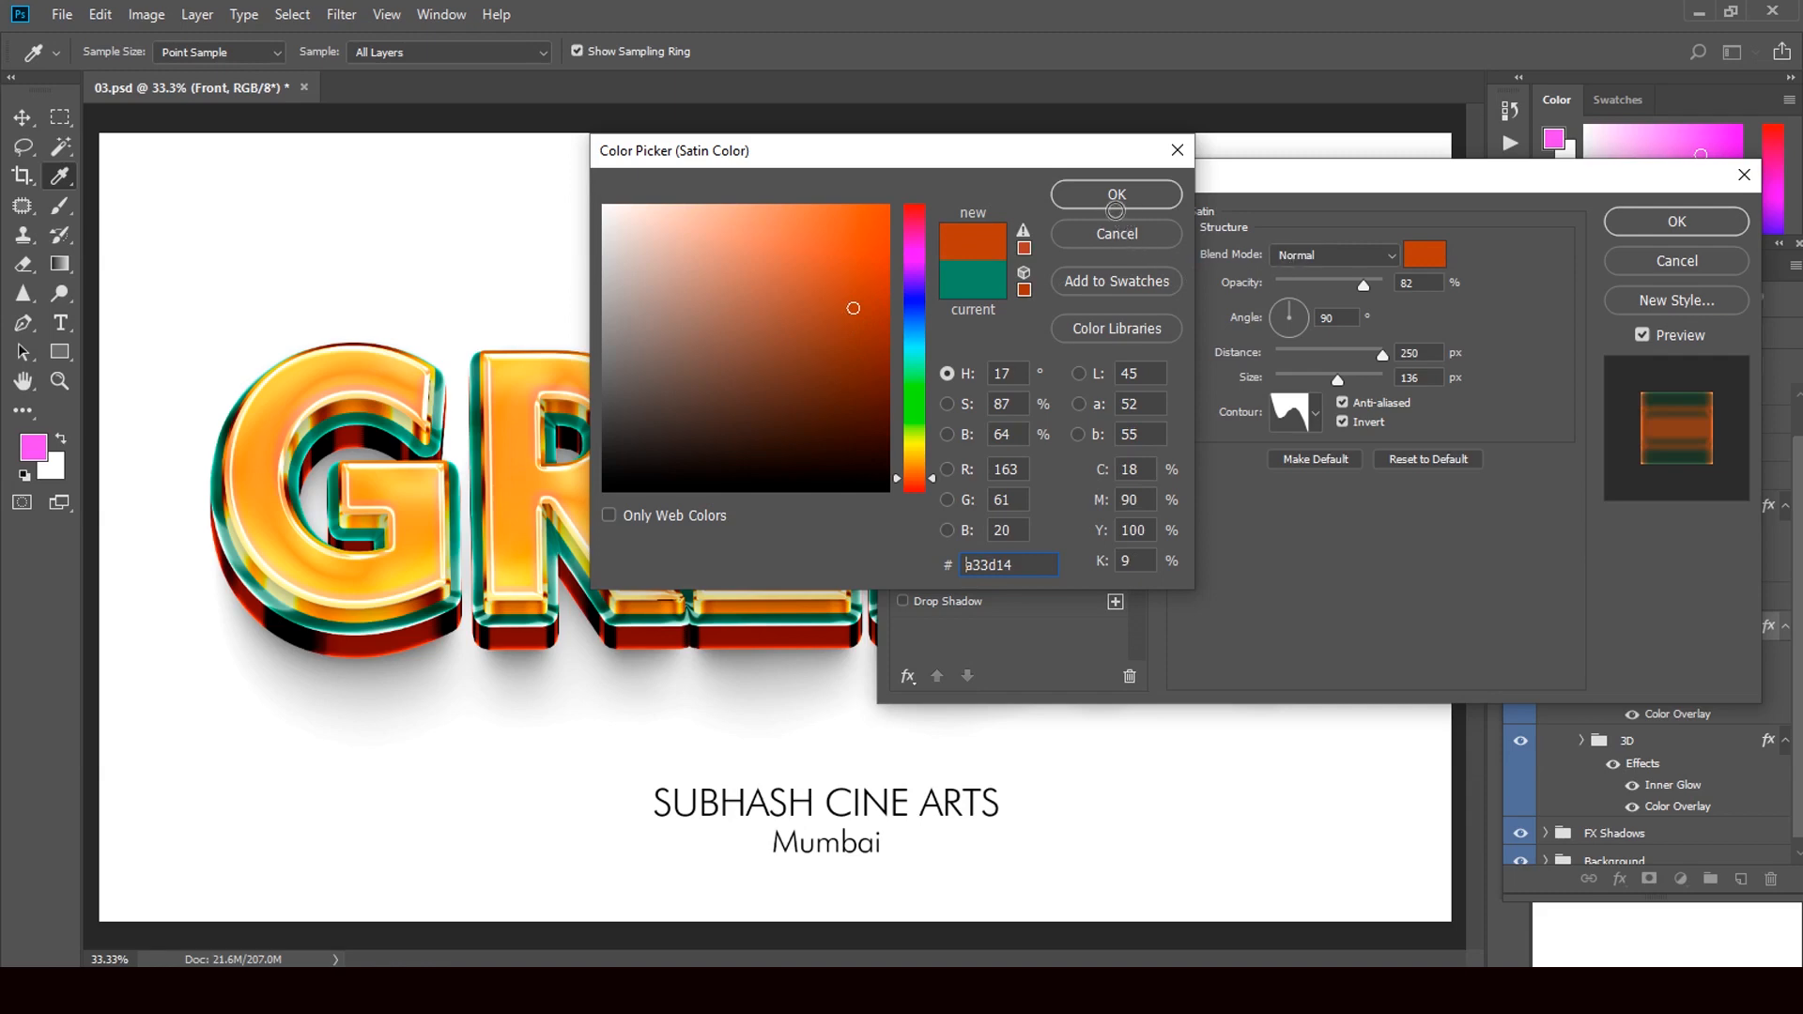
pyautogui.click(1116, 197)
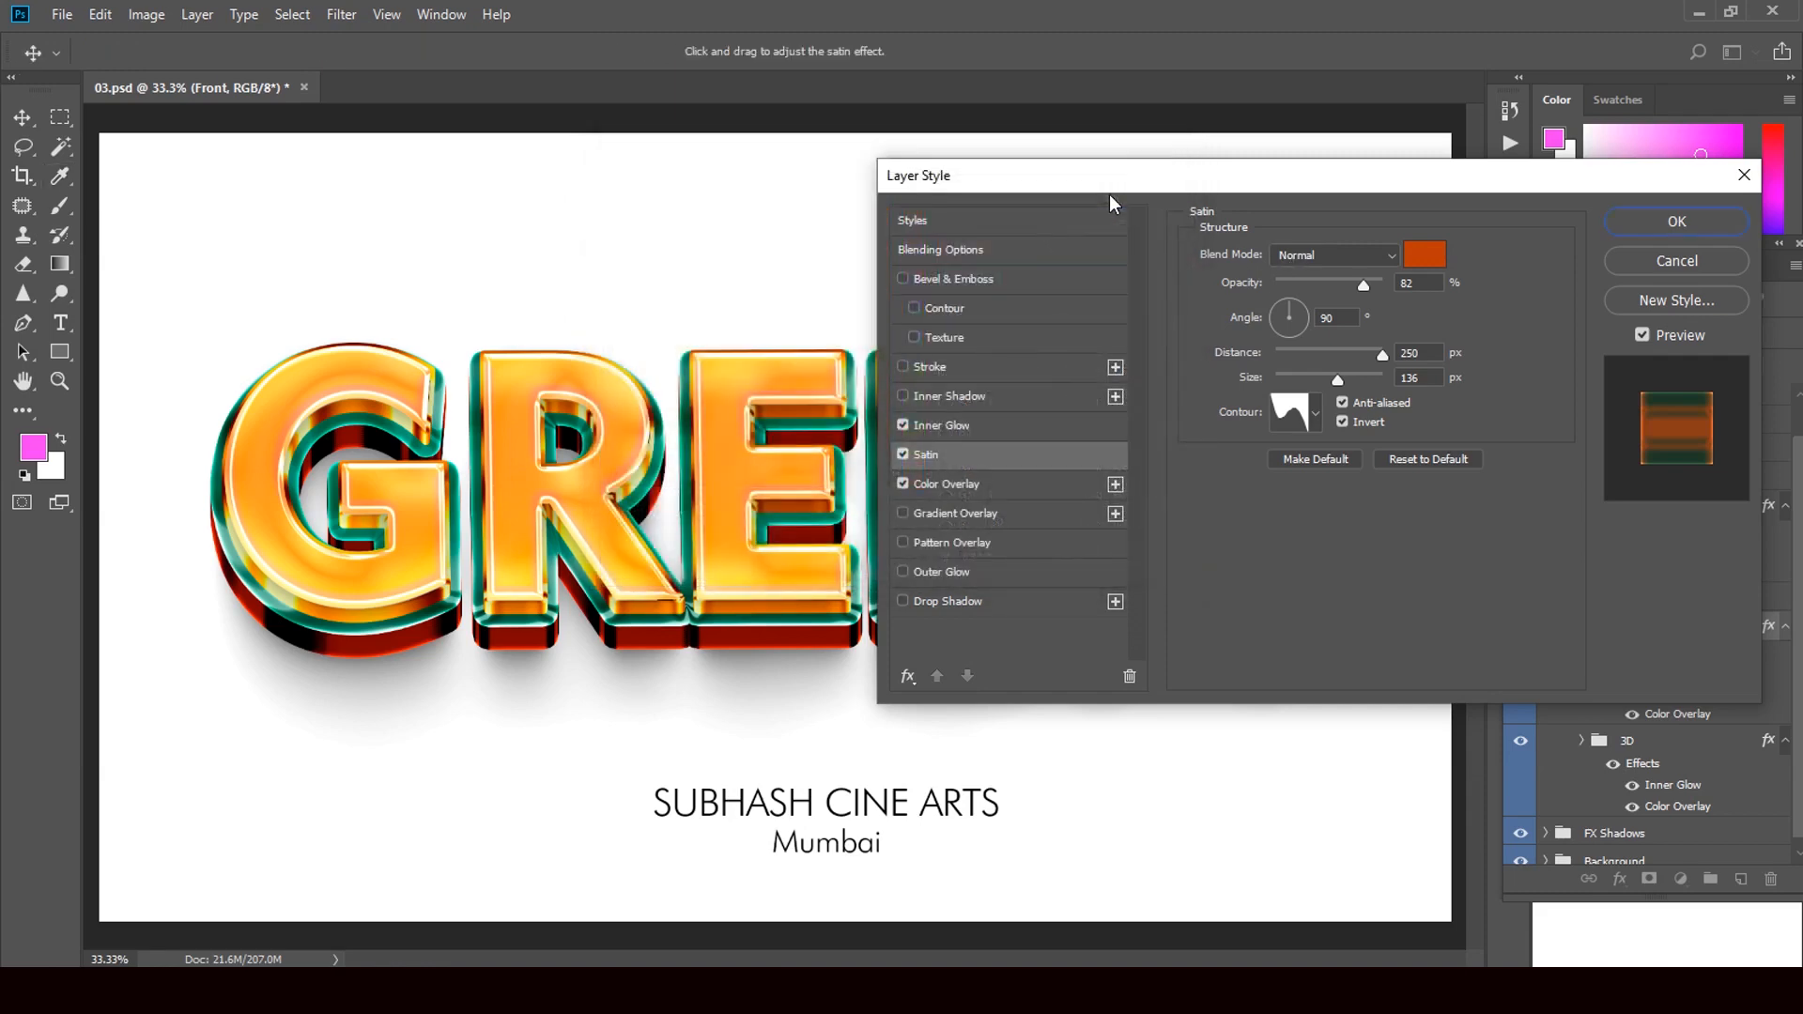
pyautogui.click(1664, 221)
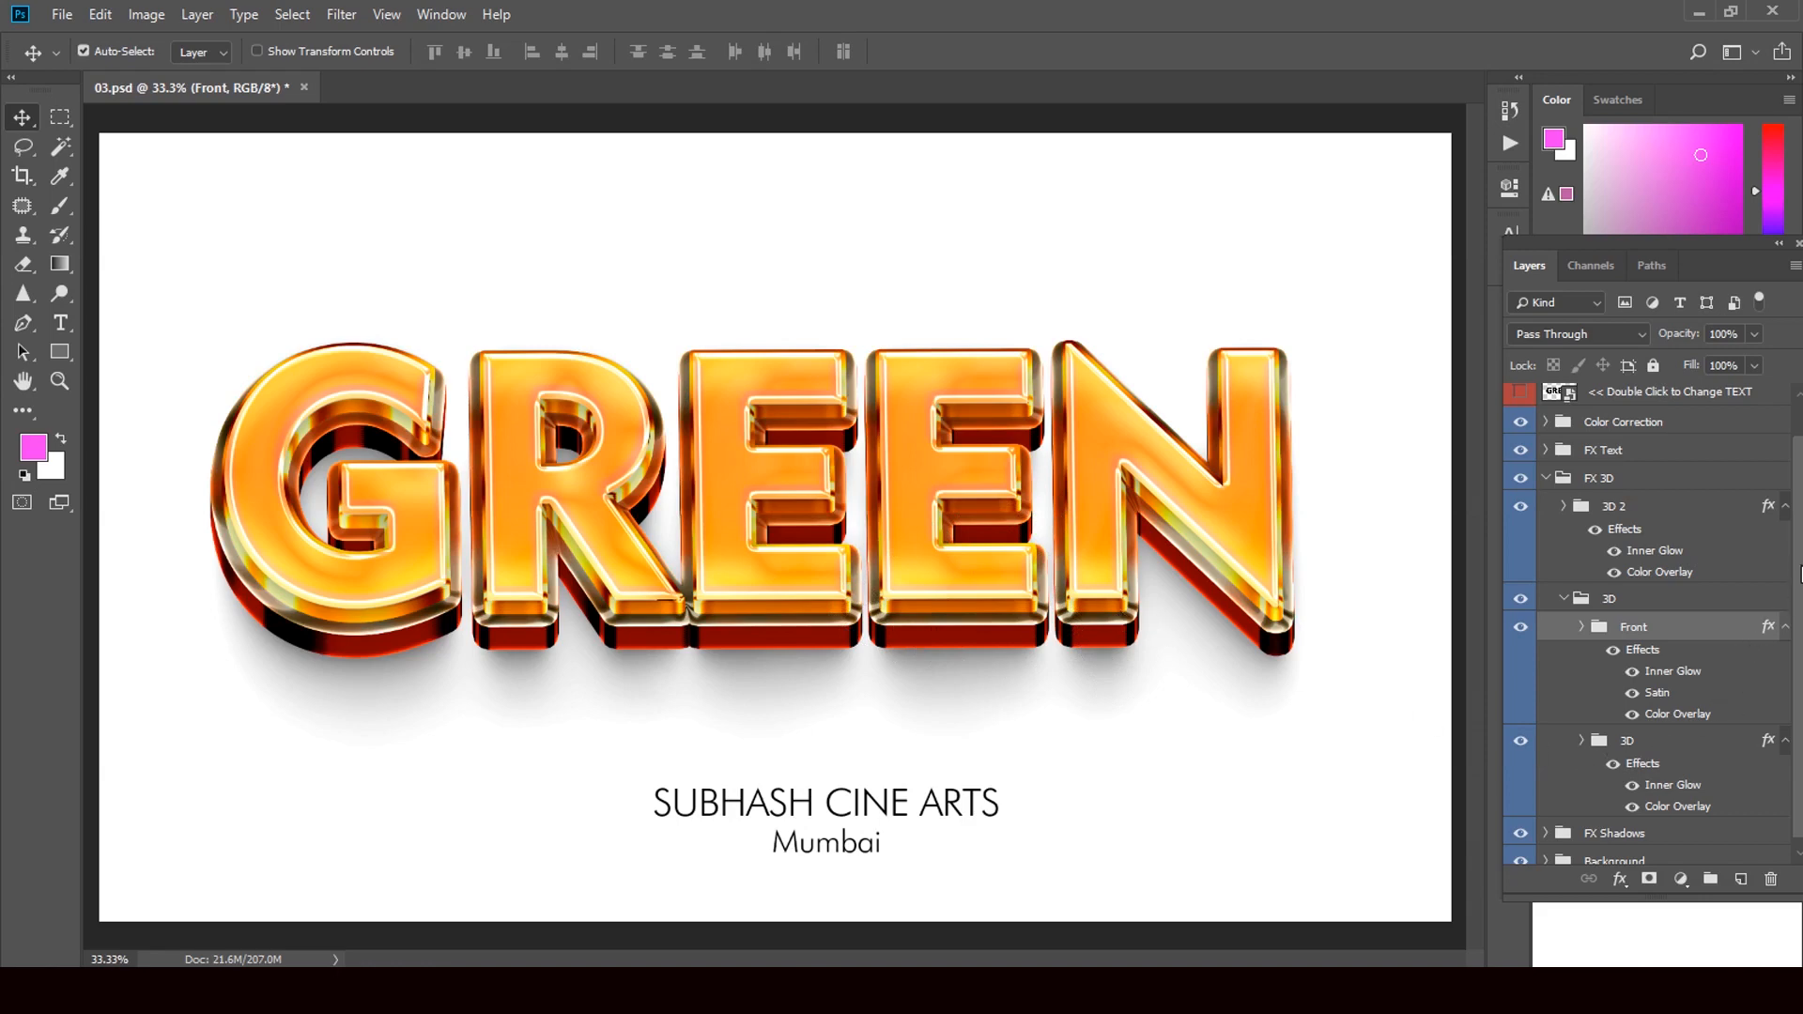
# Collapse the FX 3D group and expand the FX Shadows group
pyautogui.moveTo(1799, 573); pyautogui.dragTo(1799, 657)
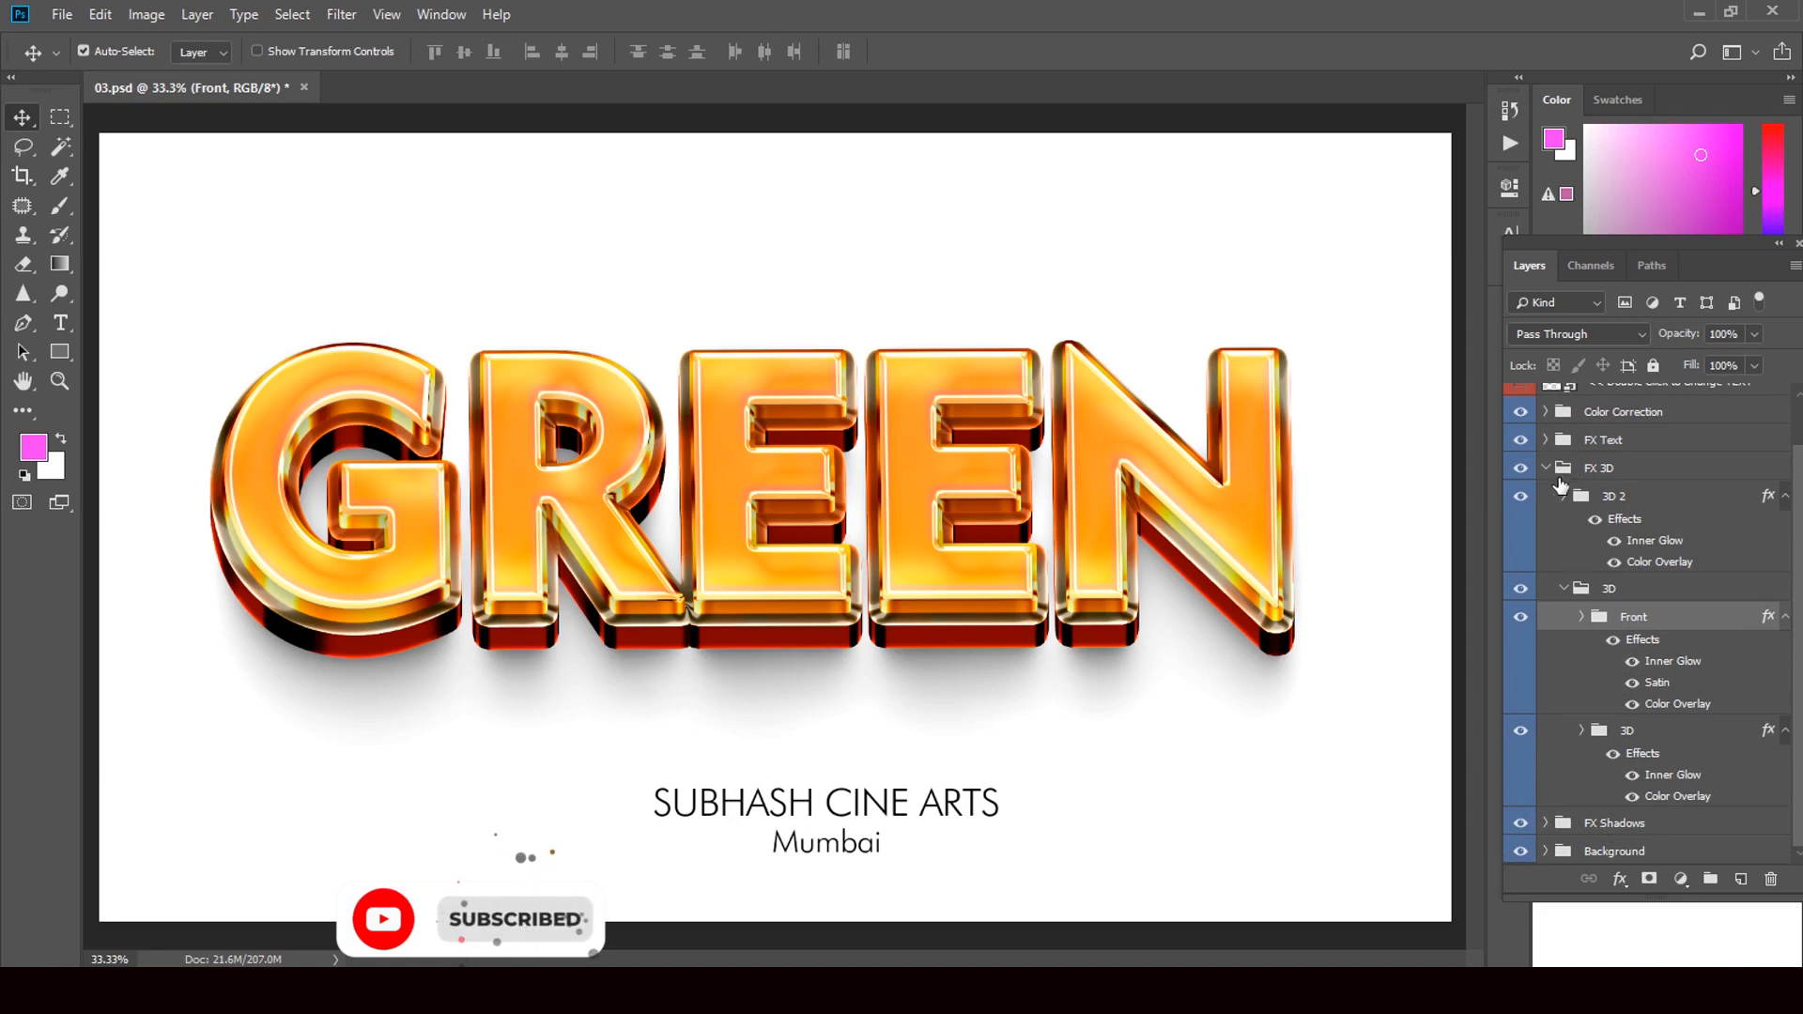
pyautogui.click(1546, 468)
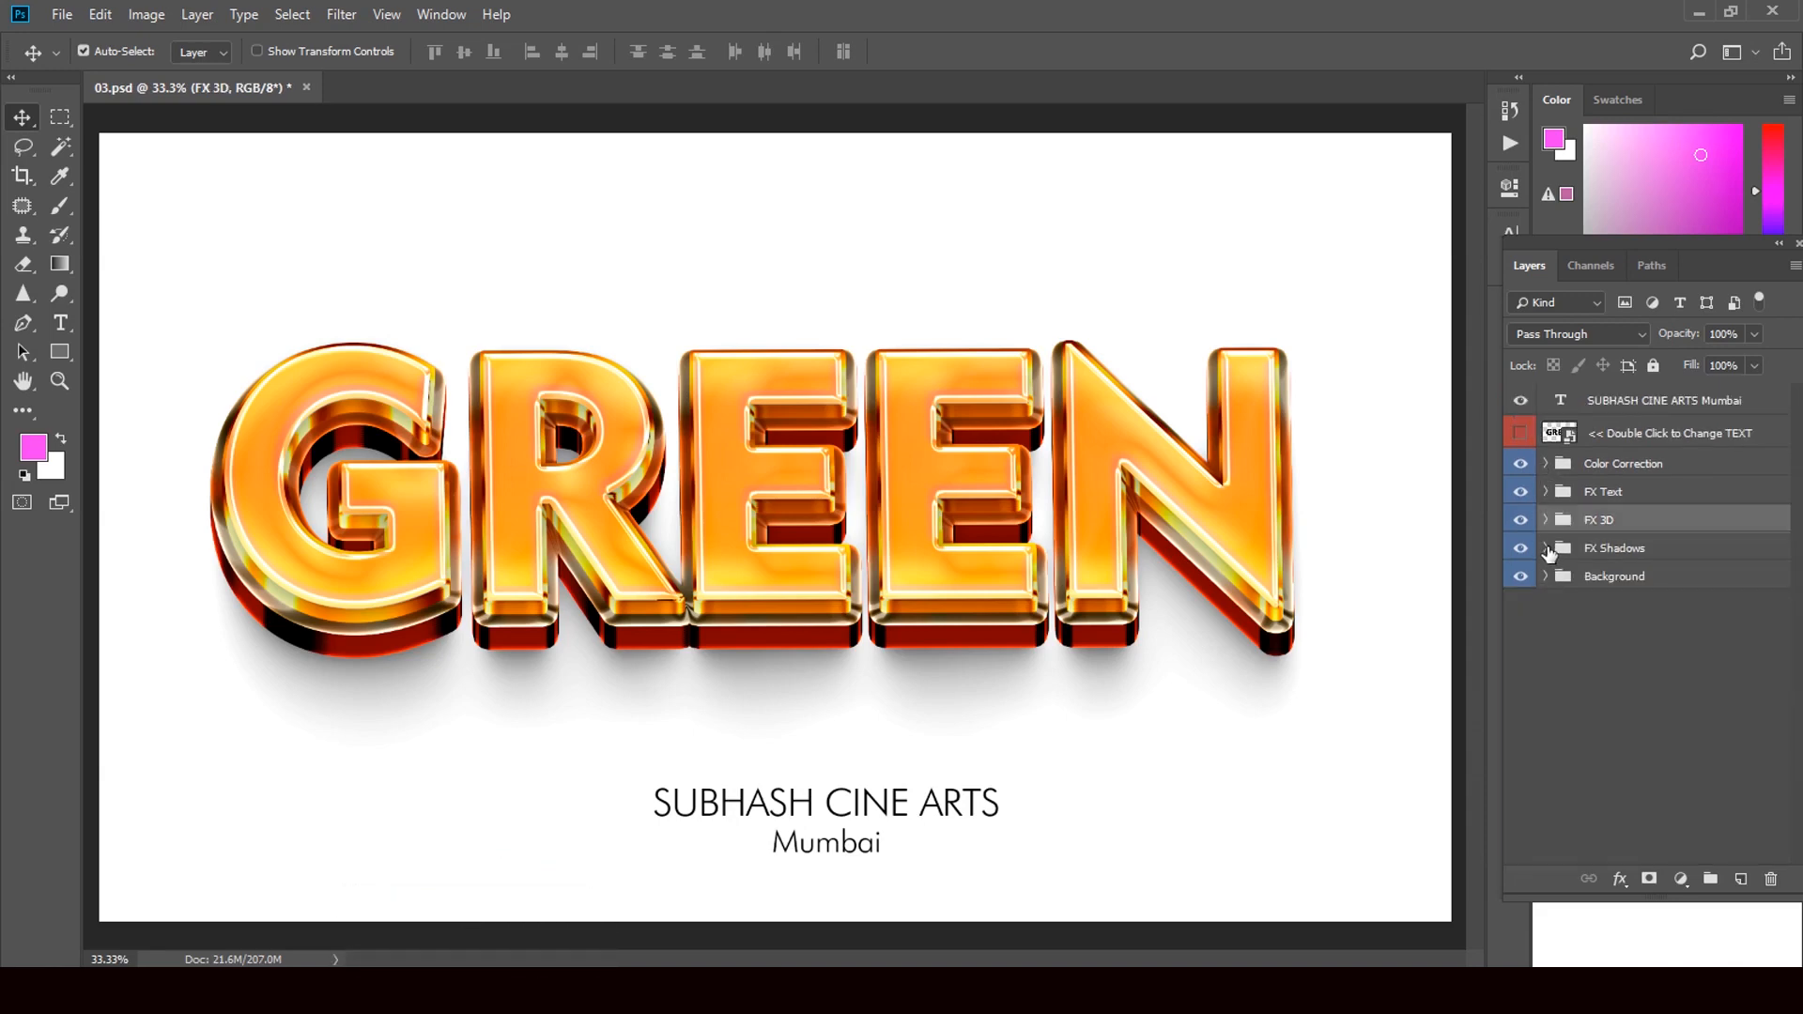
pyautogui.click(1546, 549)
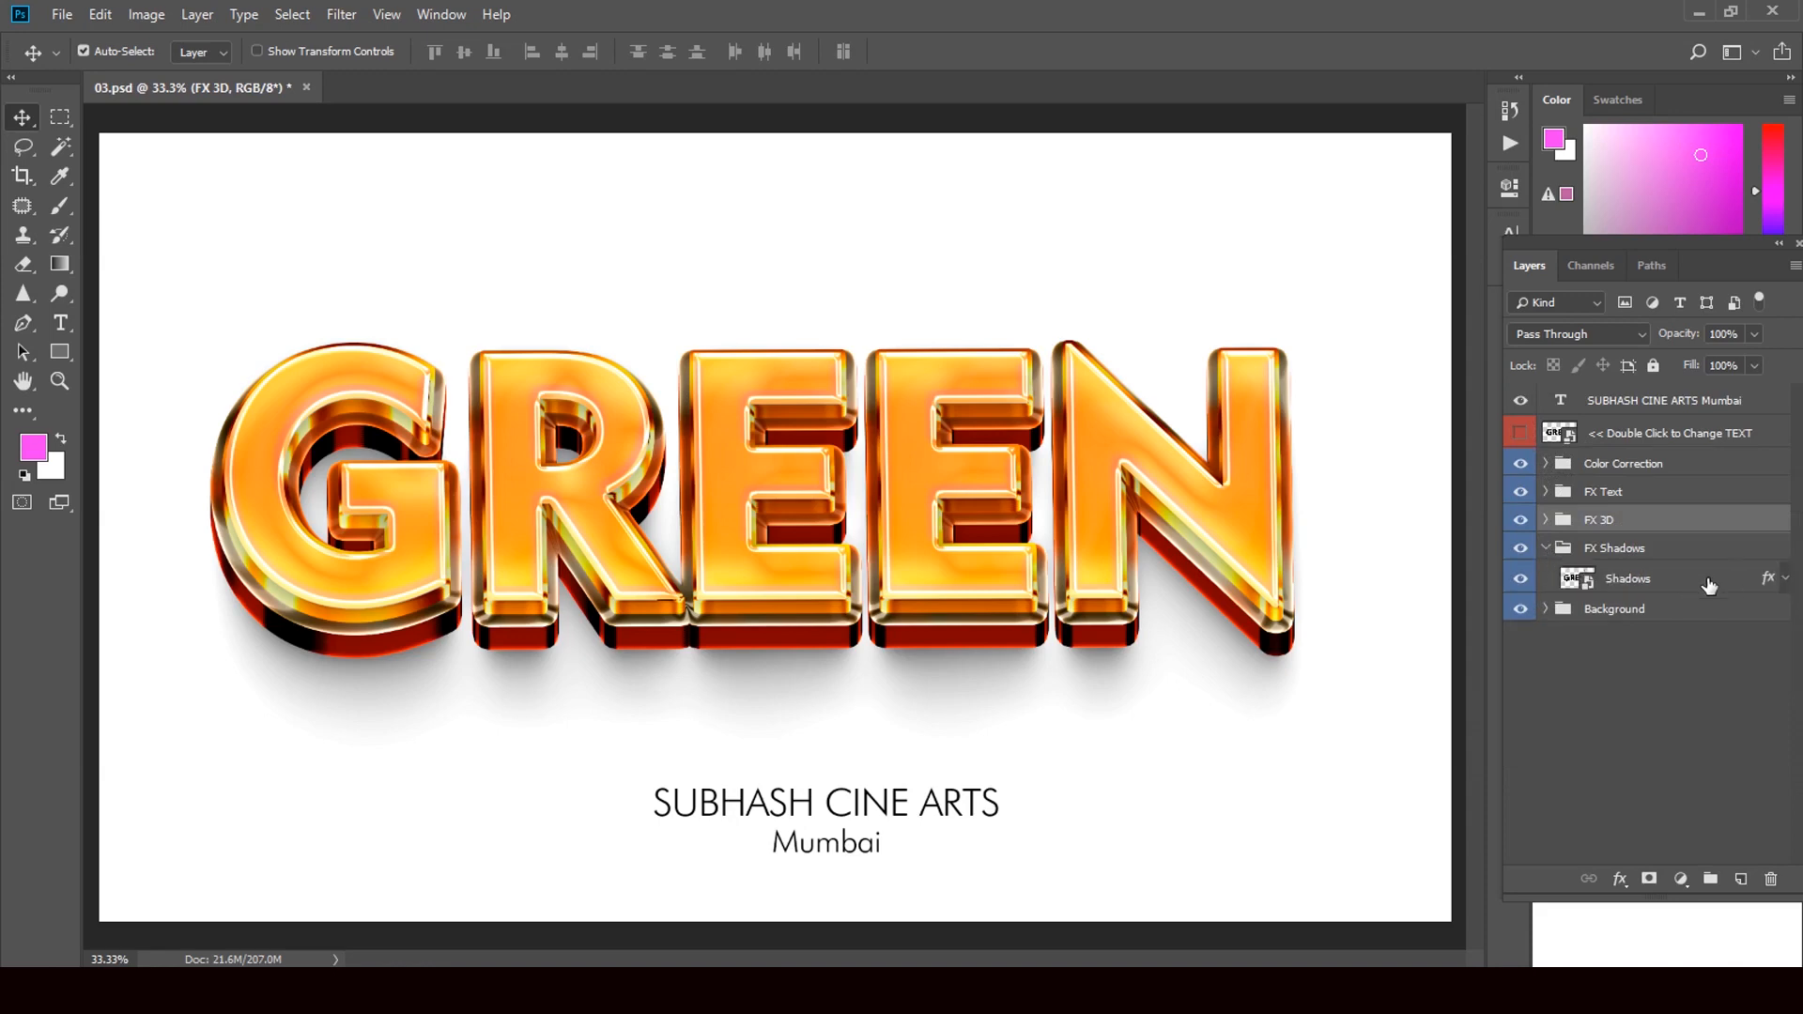
# Turn off the upper four enabled Drop Shadow effects in the Shadows layer's style, keeping the last two on
pyautogui.click(1766, 590)
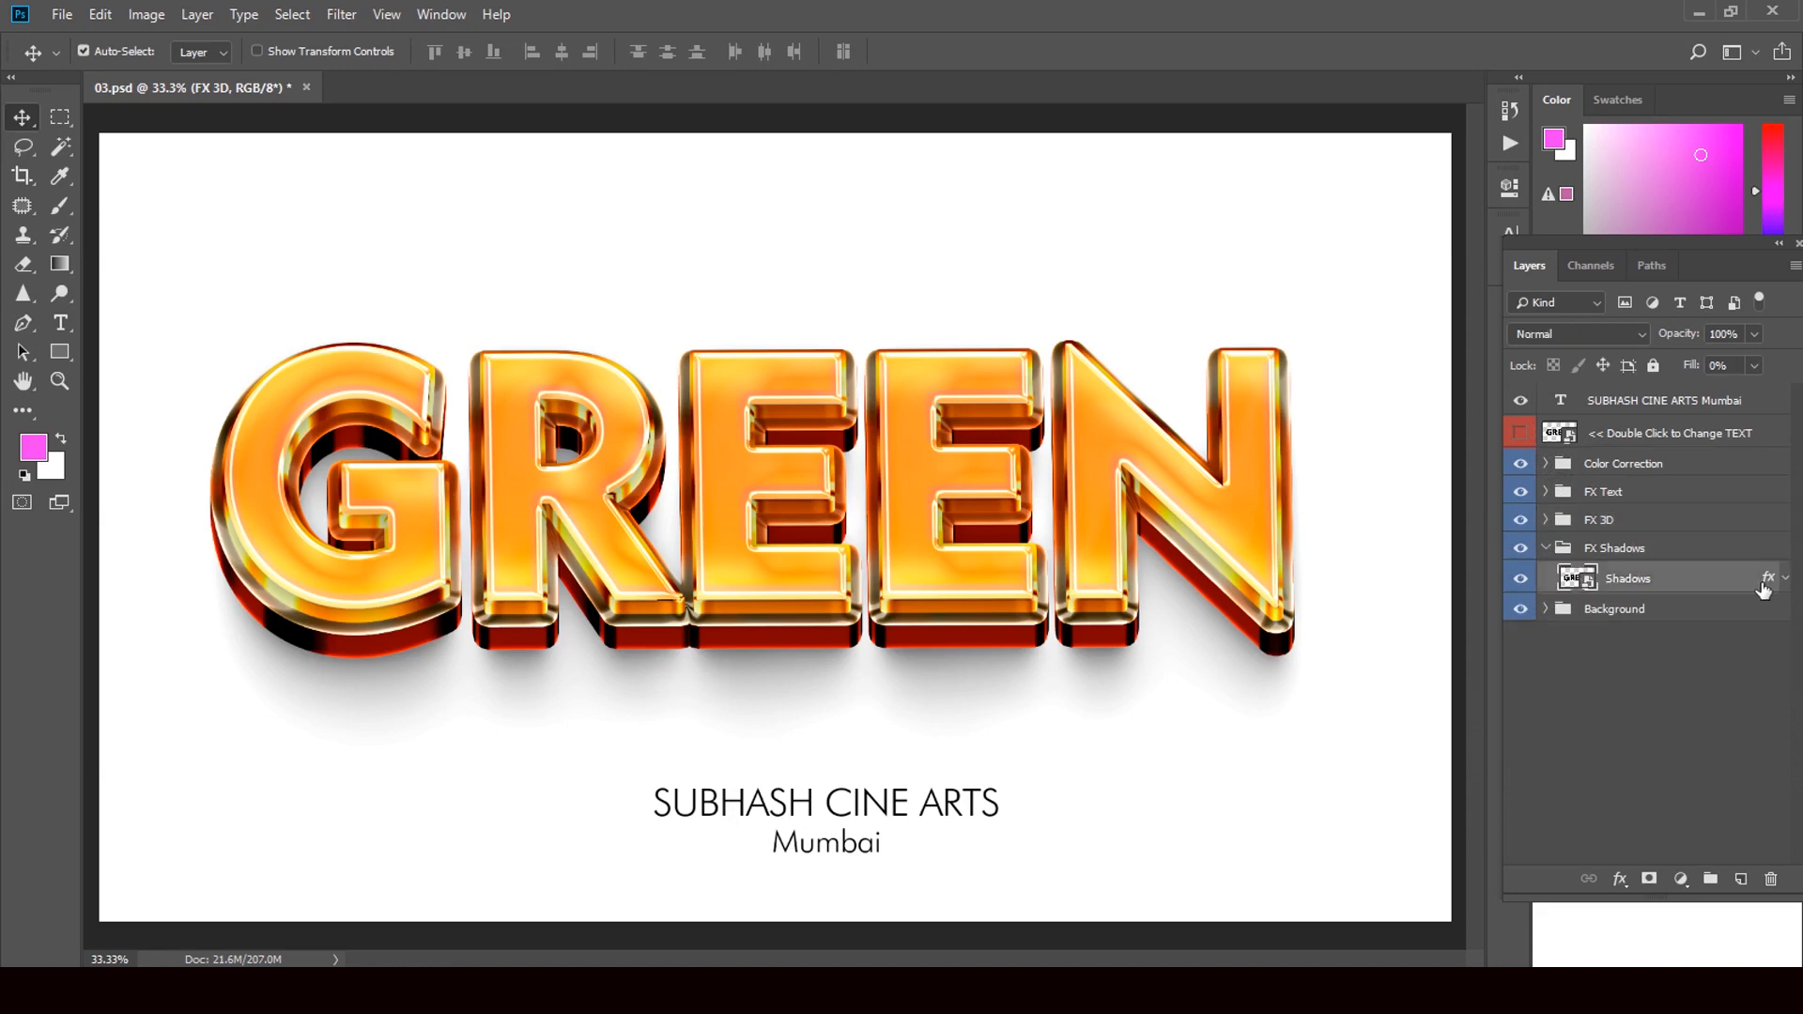
pyautogui.doubleClick(1764, 589)
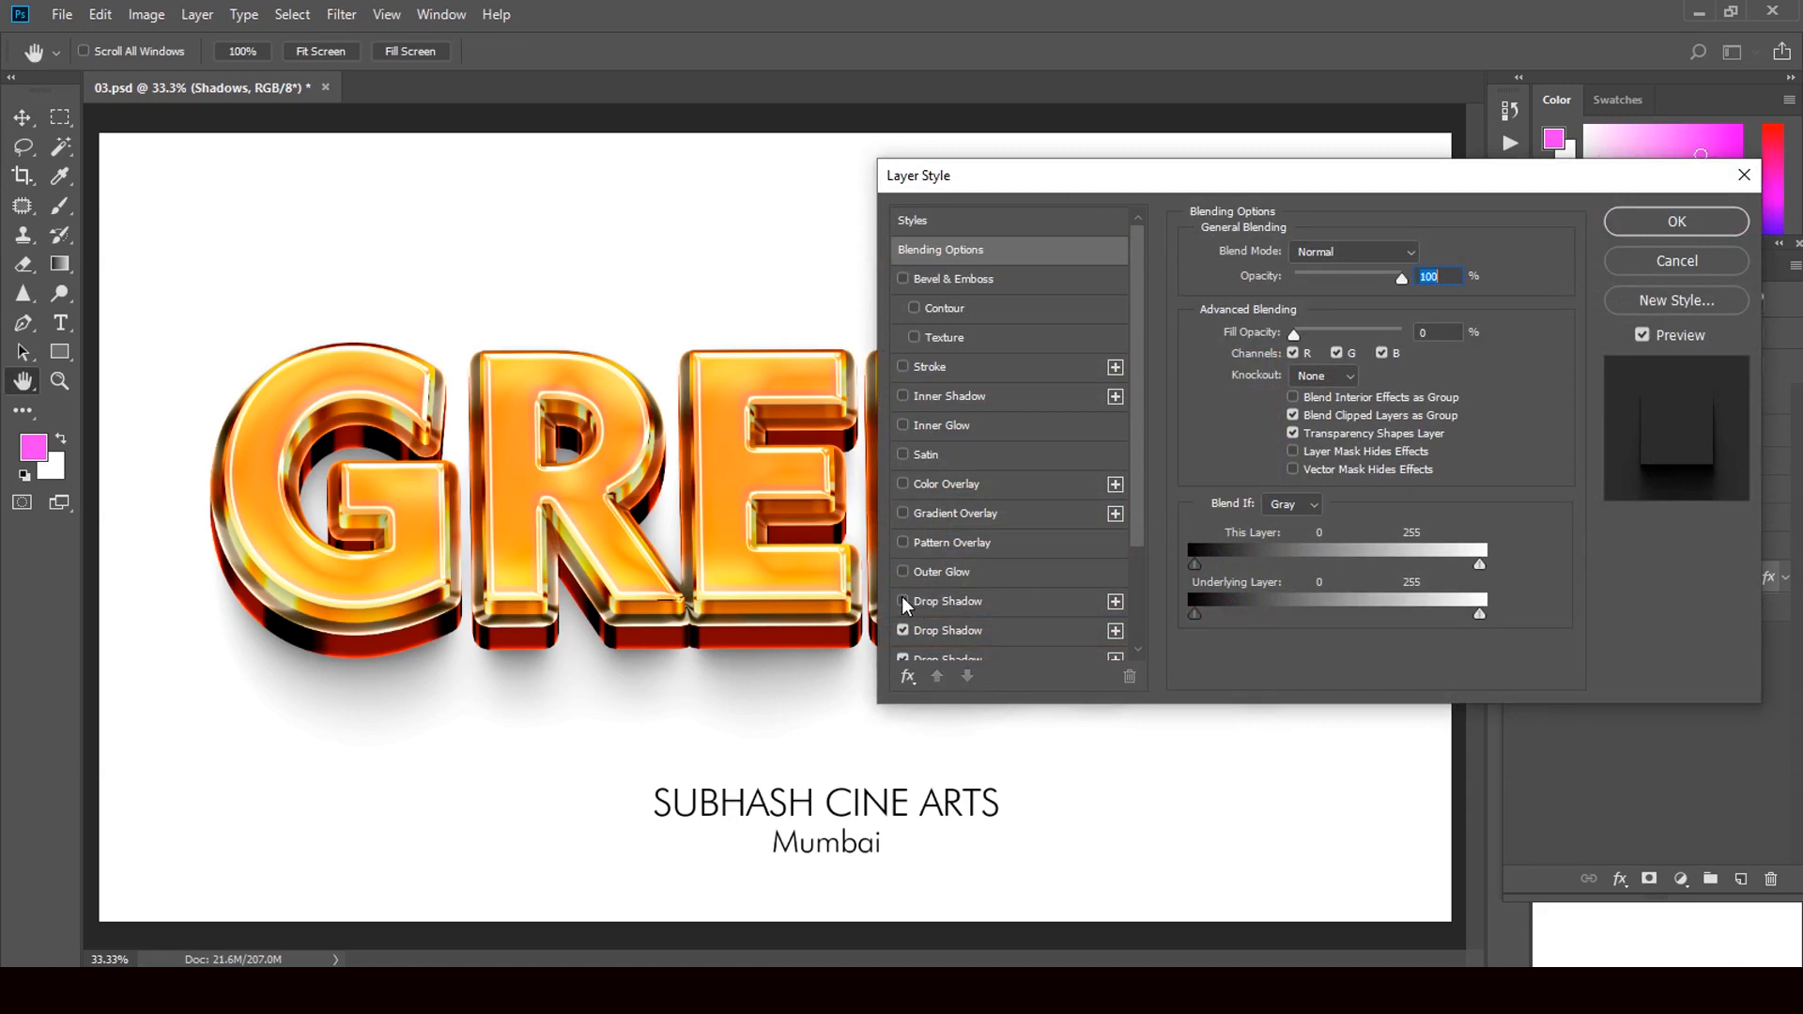
pyautogui.click(900, 623)
pyautogui.click(912, 658)
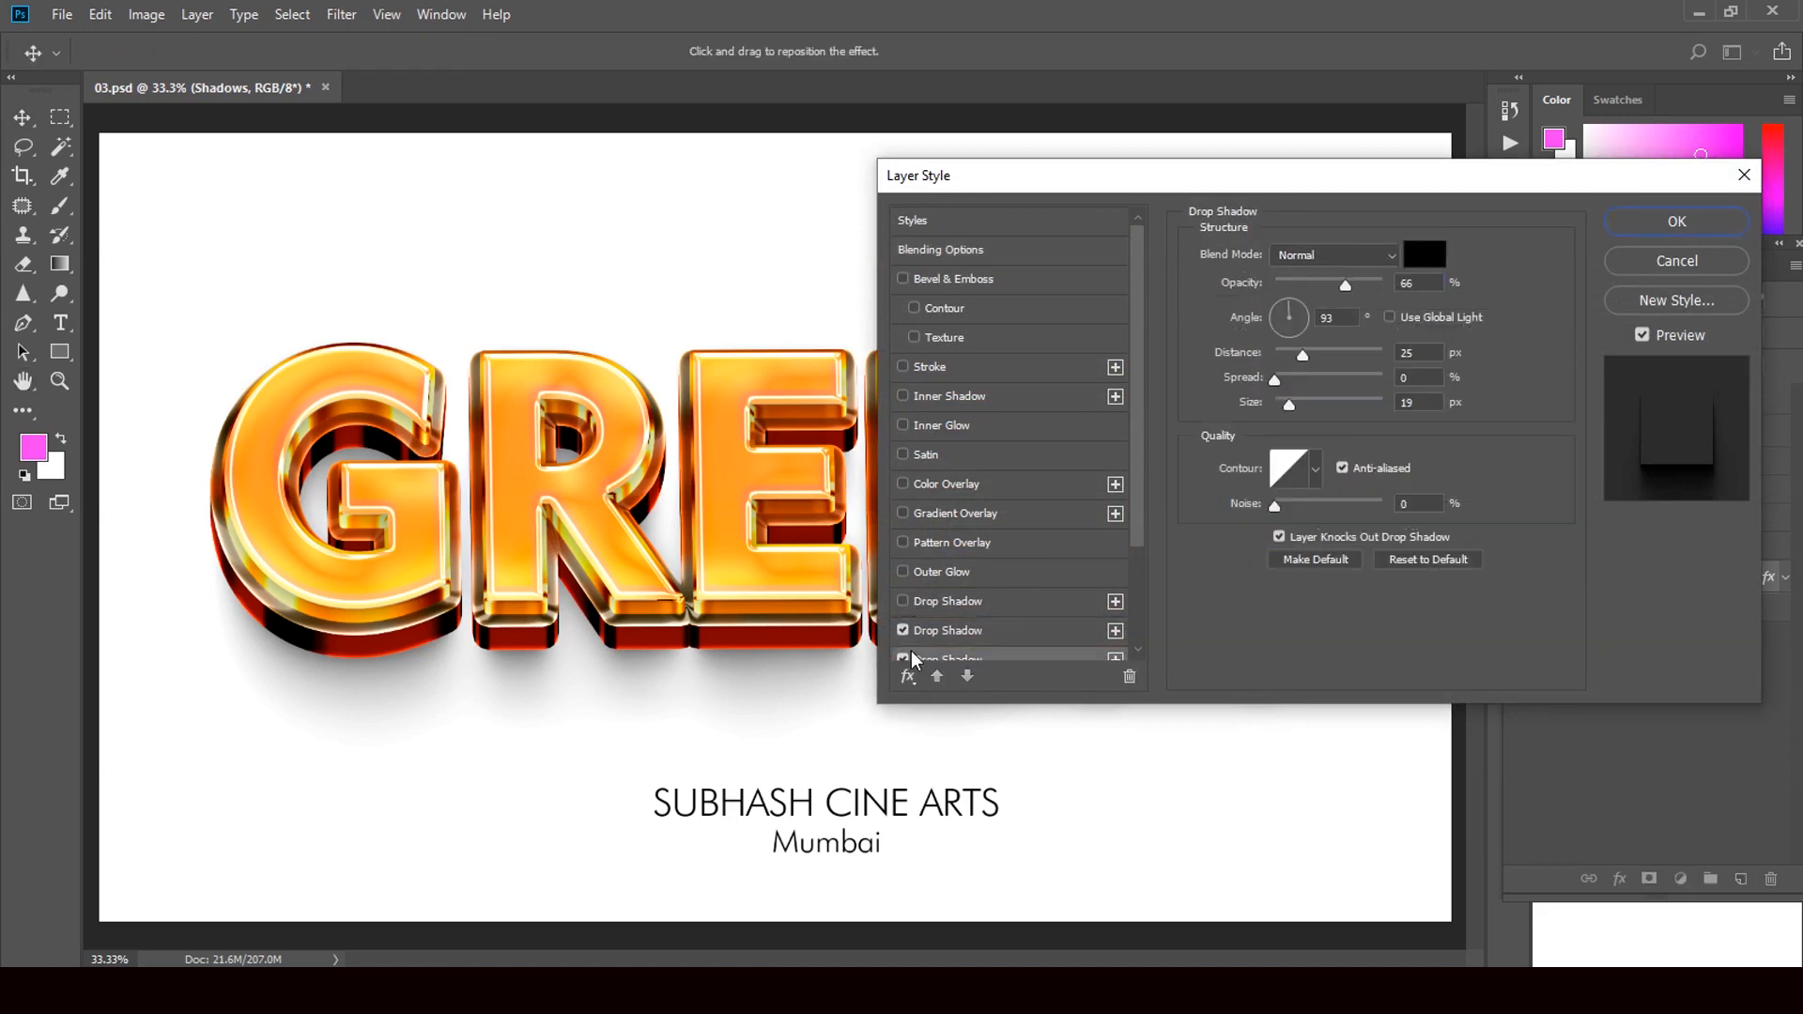
pyautogui.moveTo(1139, 515); pyautogui.dragTo(1135, 597)
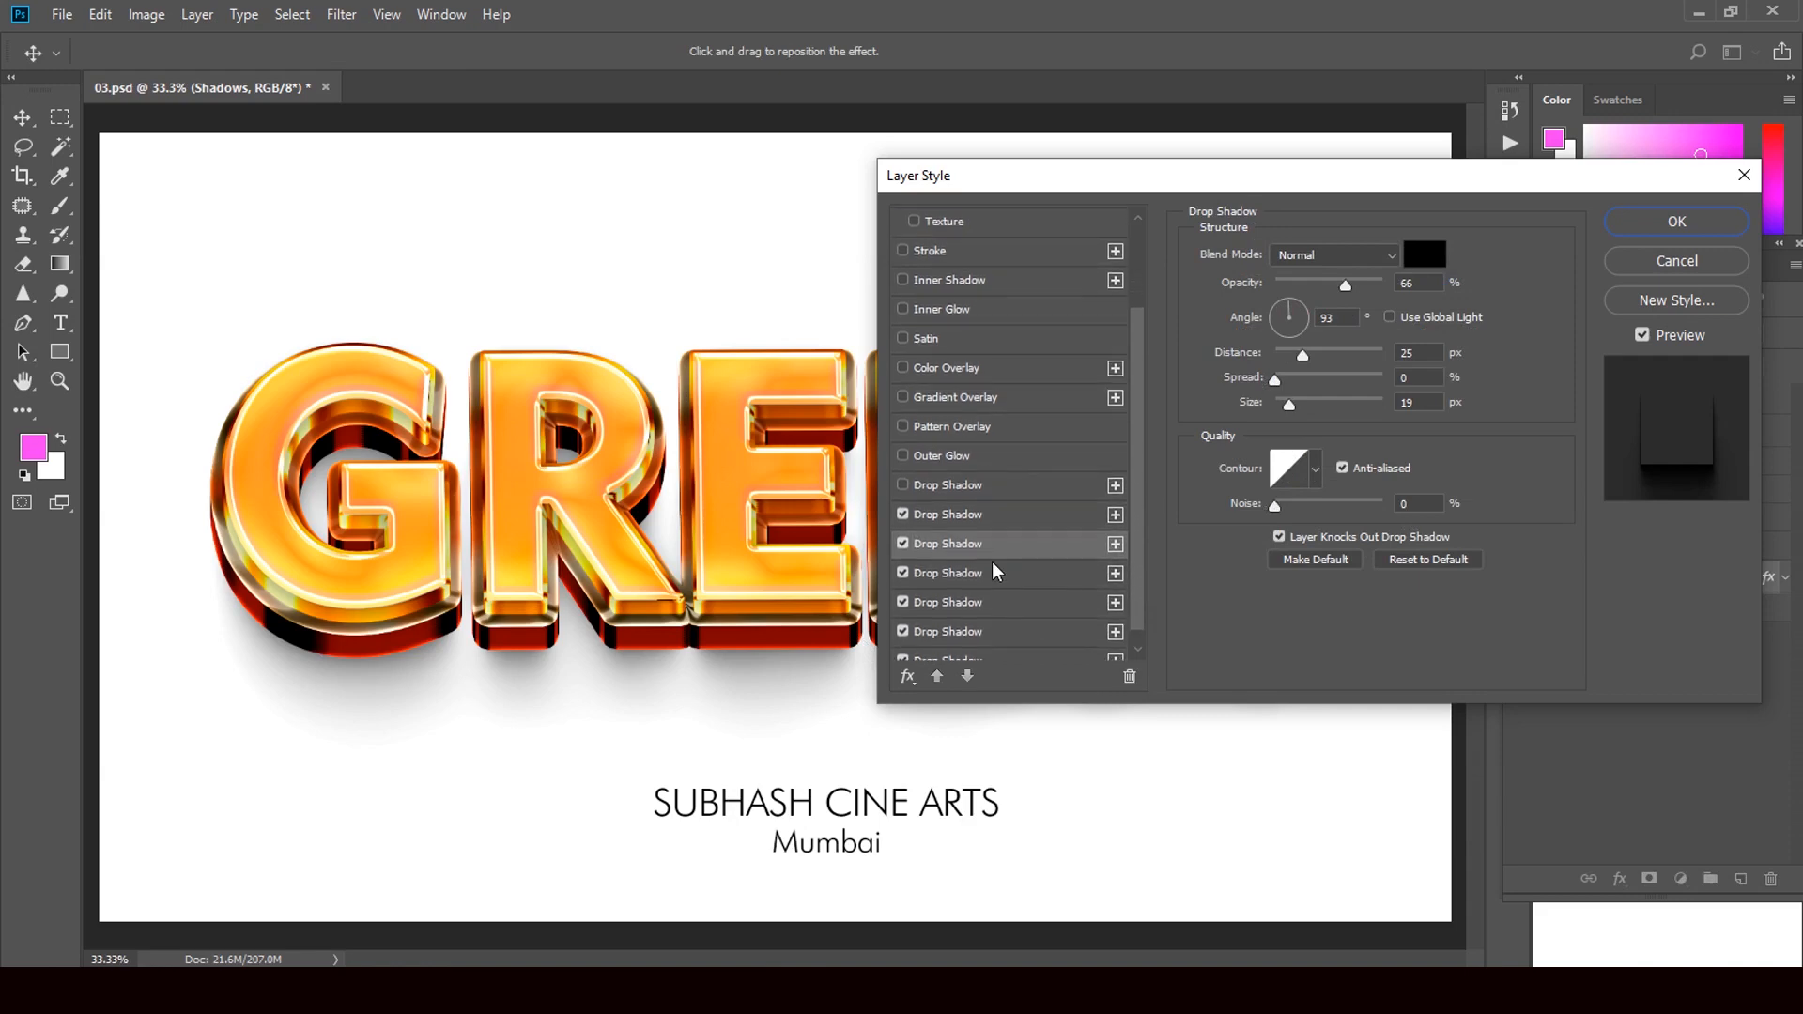
pyautogui.click(903, 602)
pyautogui.click(902, 573)
pyautogui.click(903, 544)
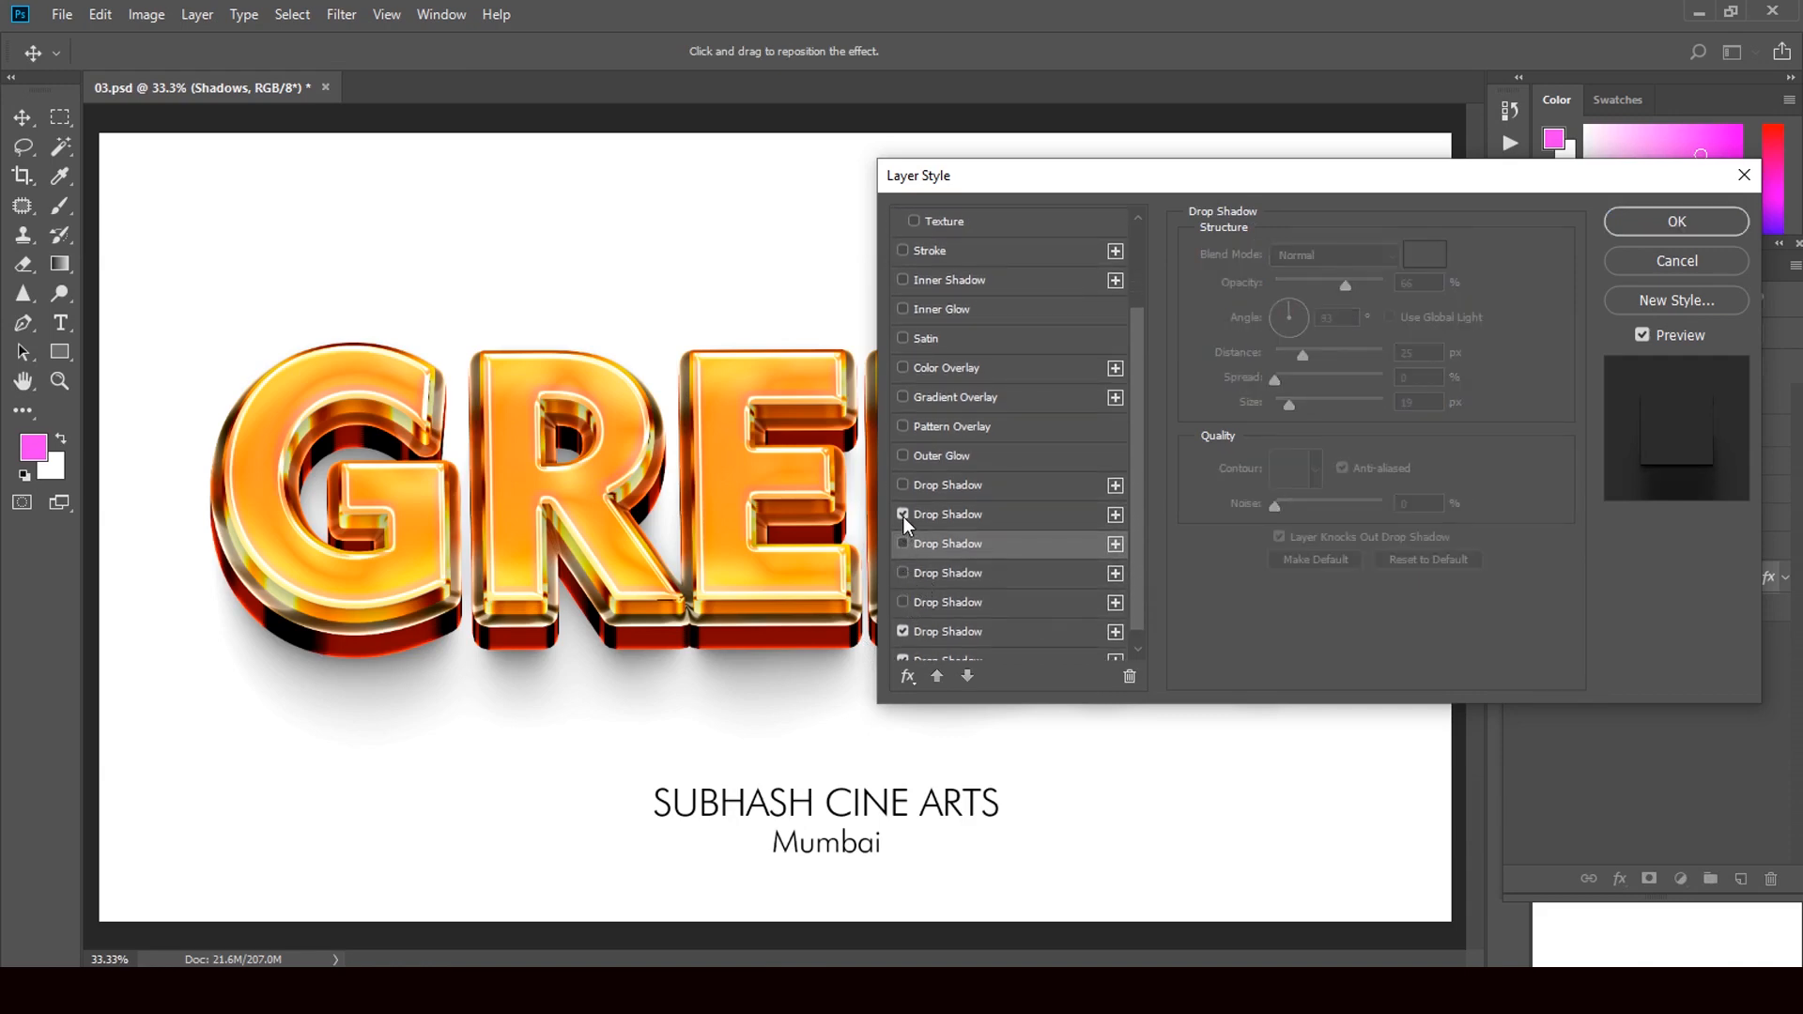
pyautogui.click(903, 514)
pyautogui.scroll(-1, 1136, 545)
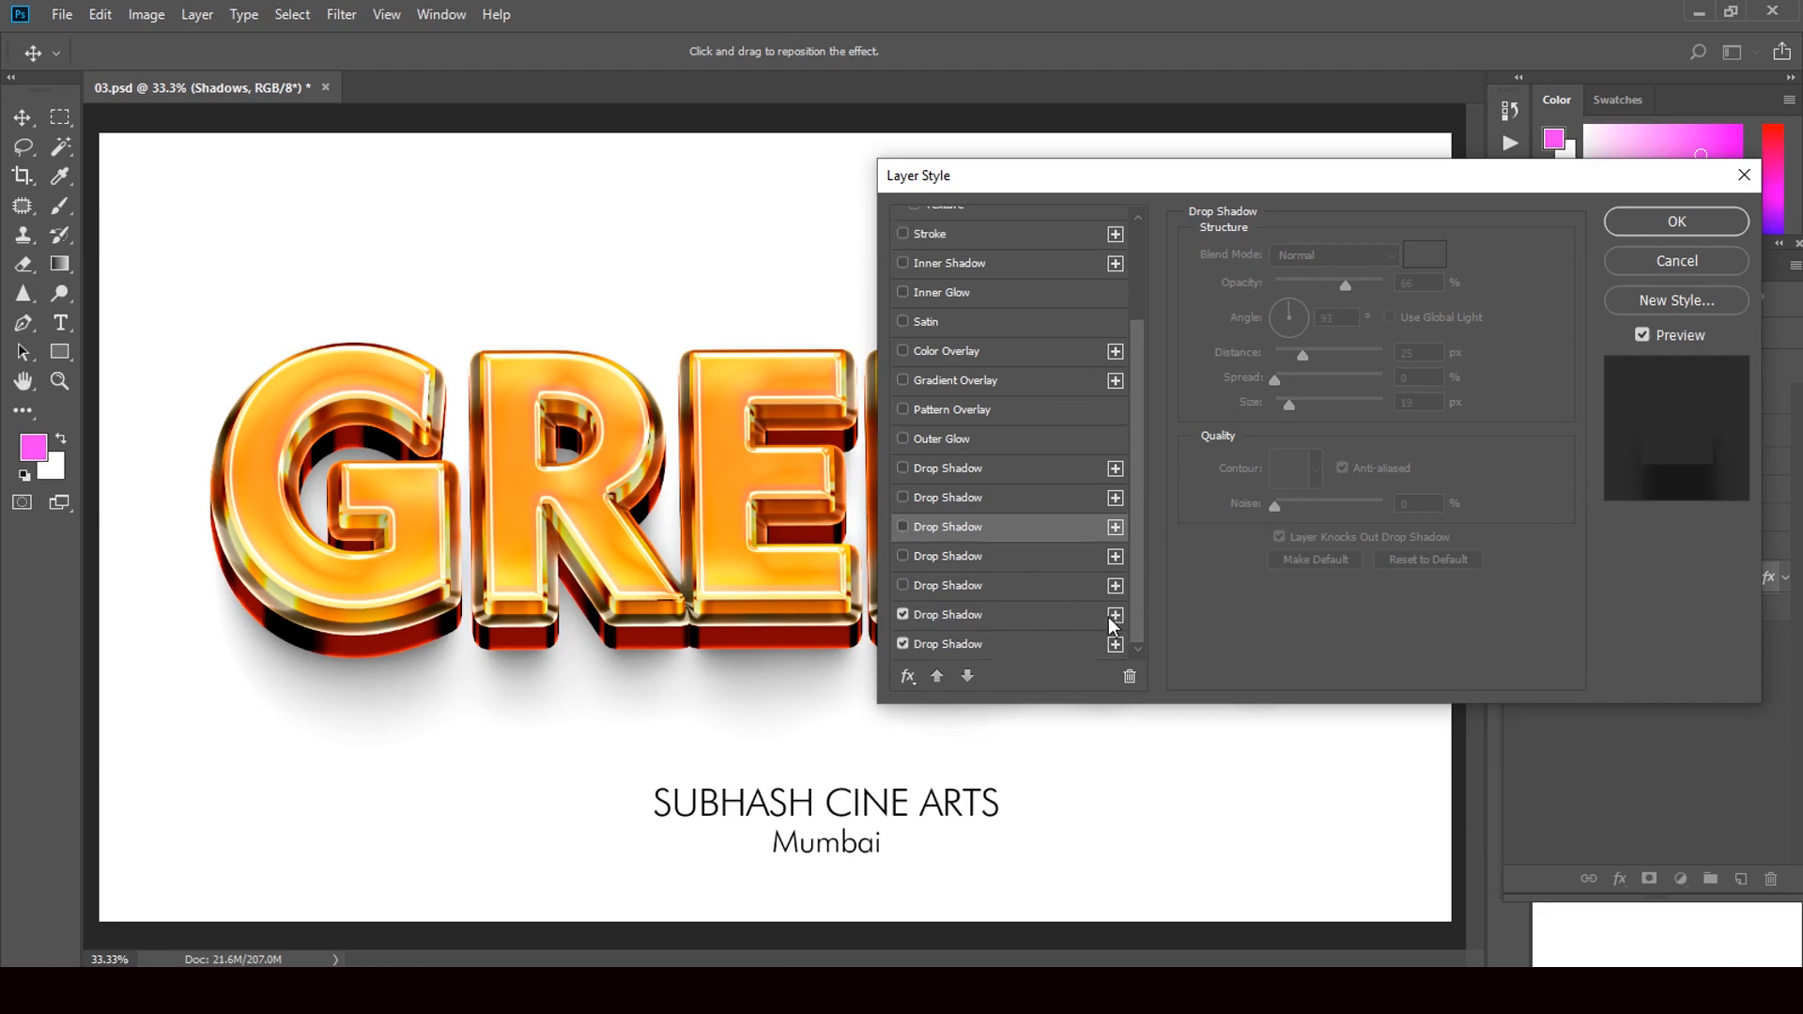
pyautogui.click(1702, 230)
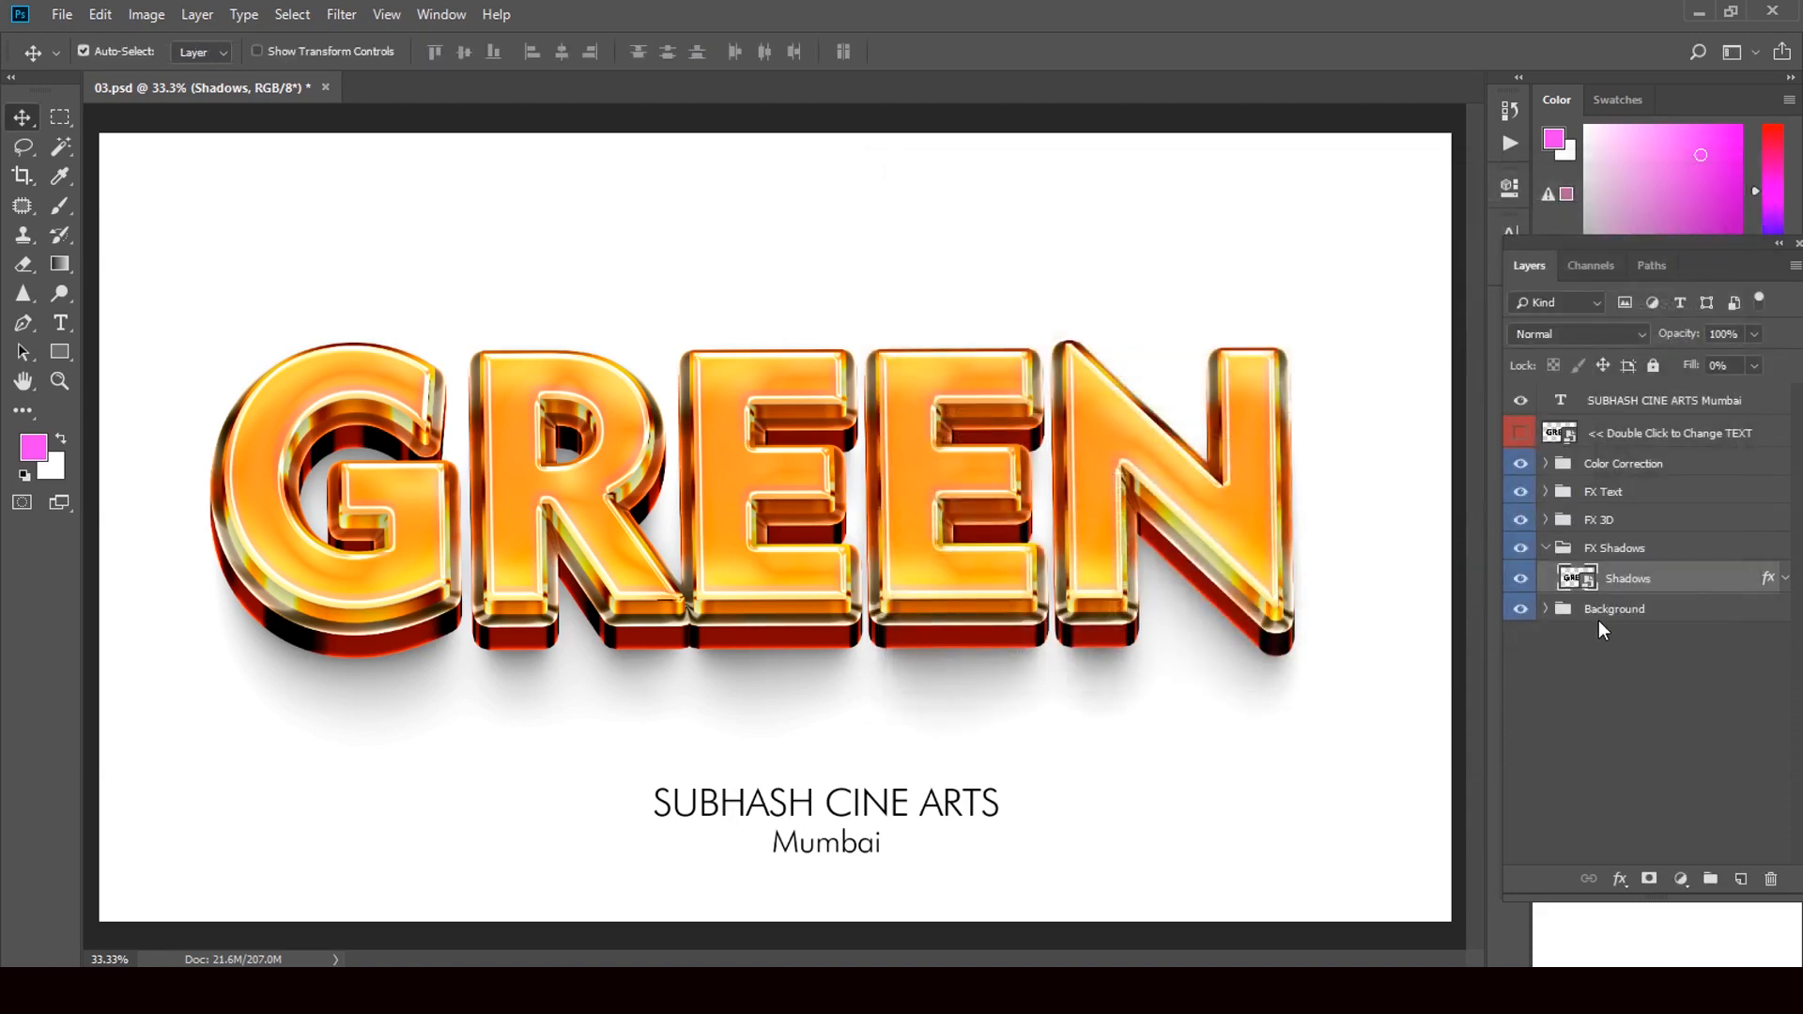
# Expand the Background group to inspect its Color Fill 1 layer and effects
pyautogui.click(1545, 609)
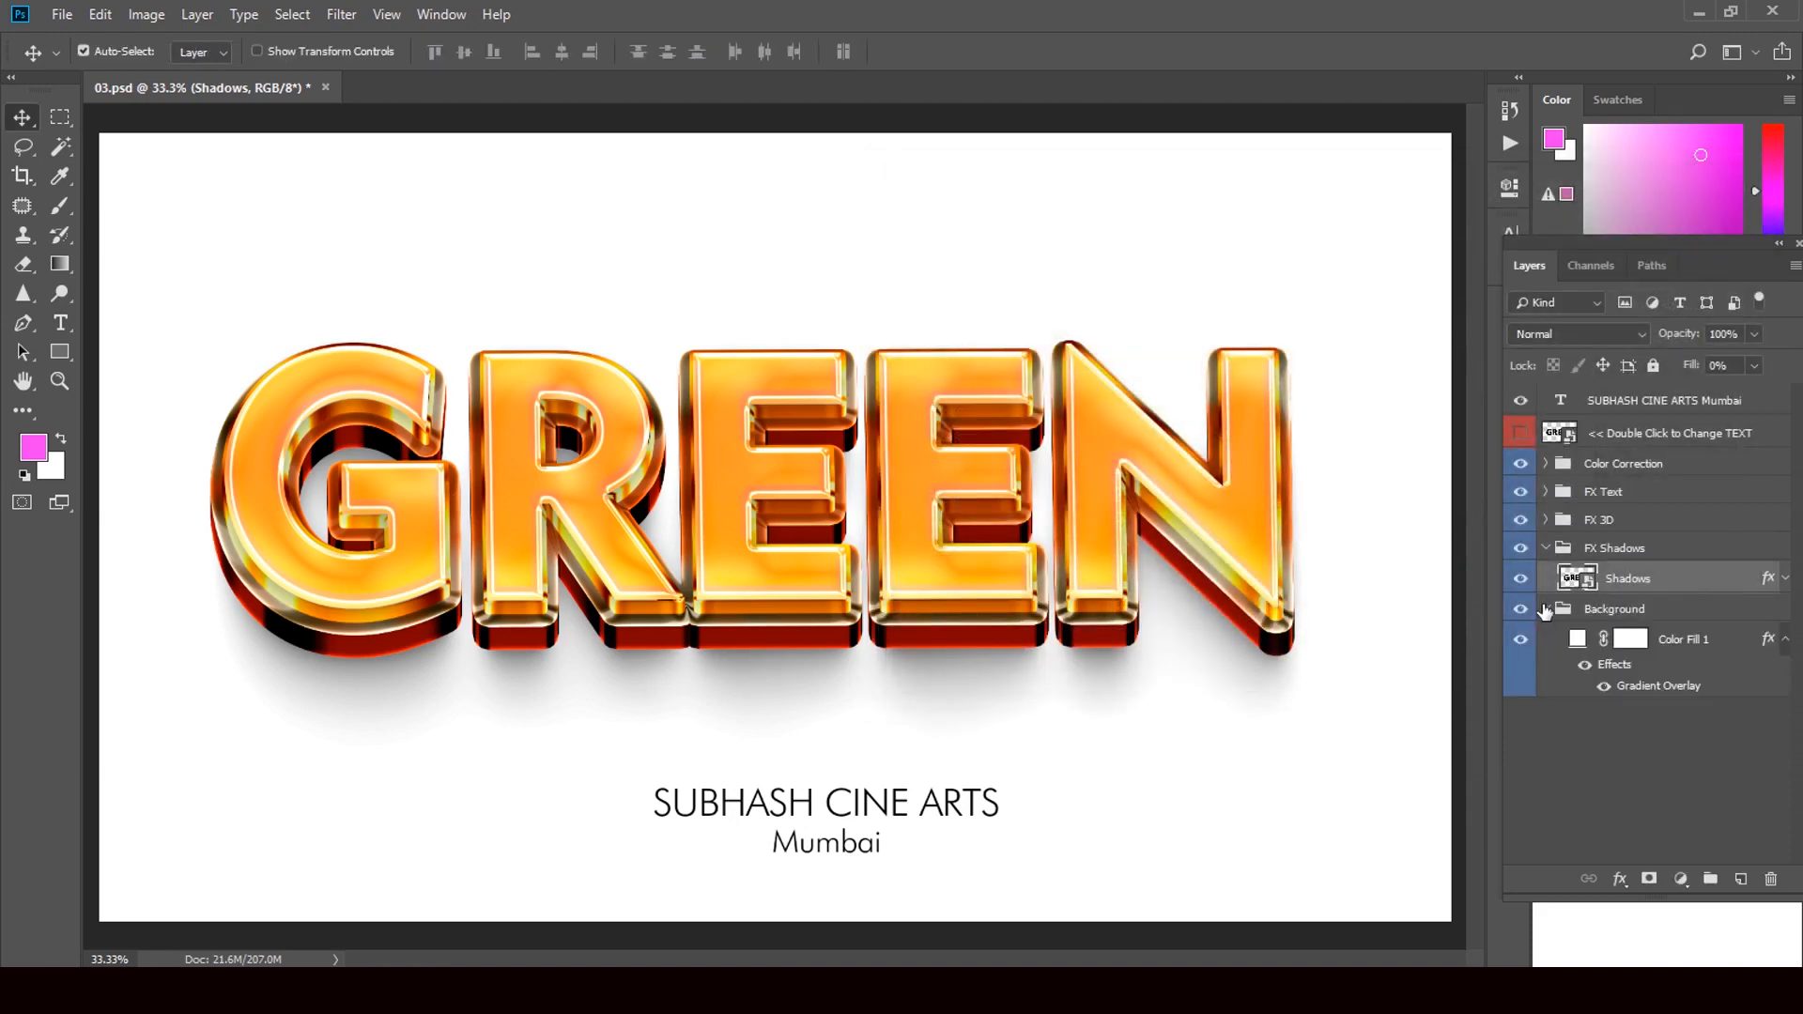
pyautogui.click(1635, 648)
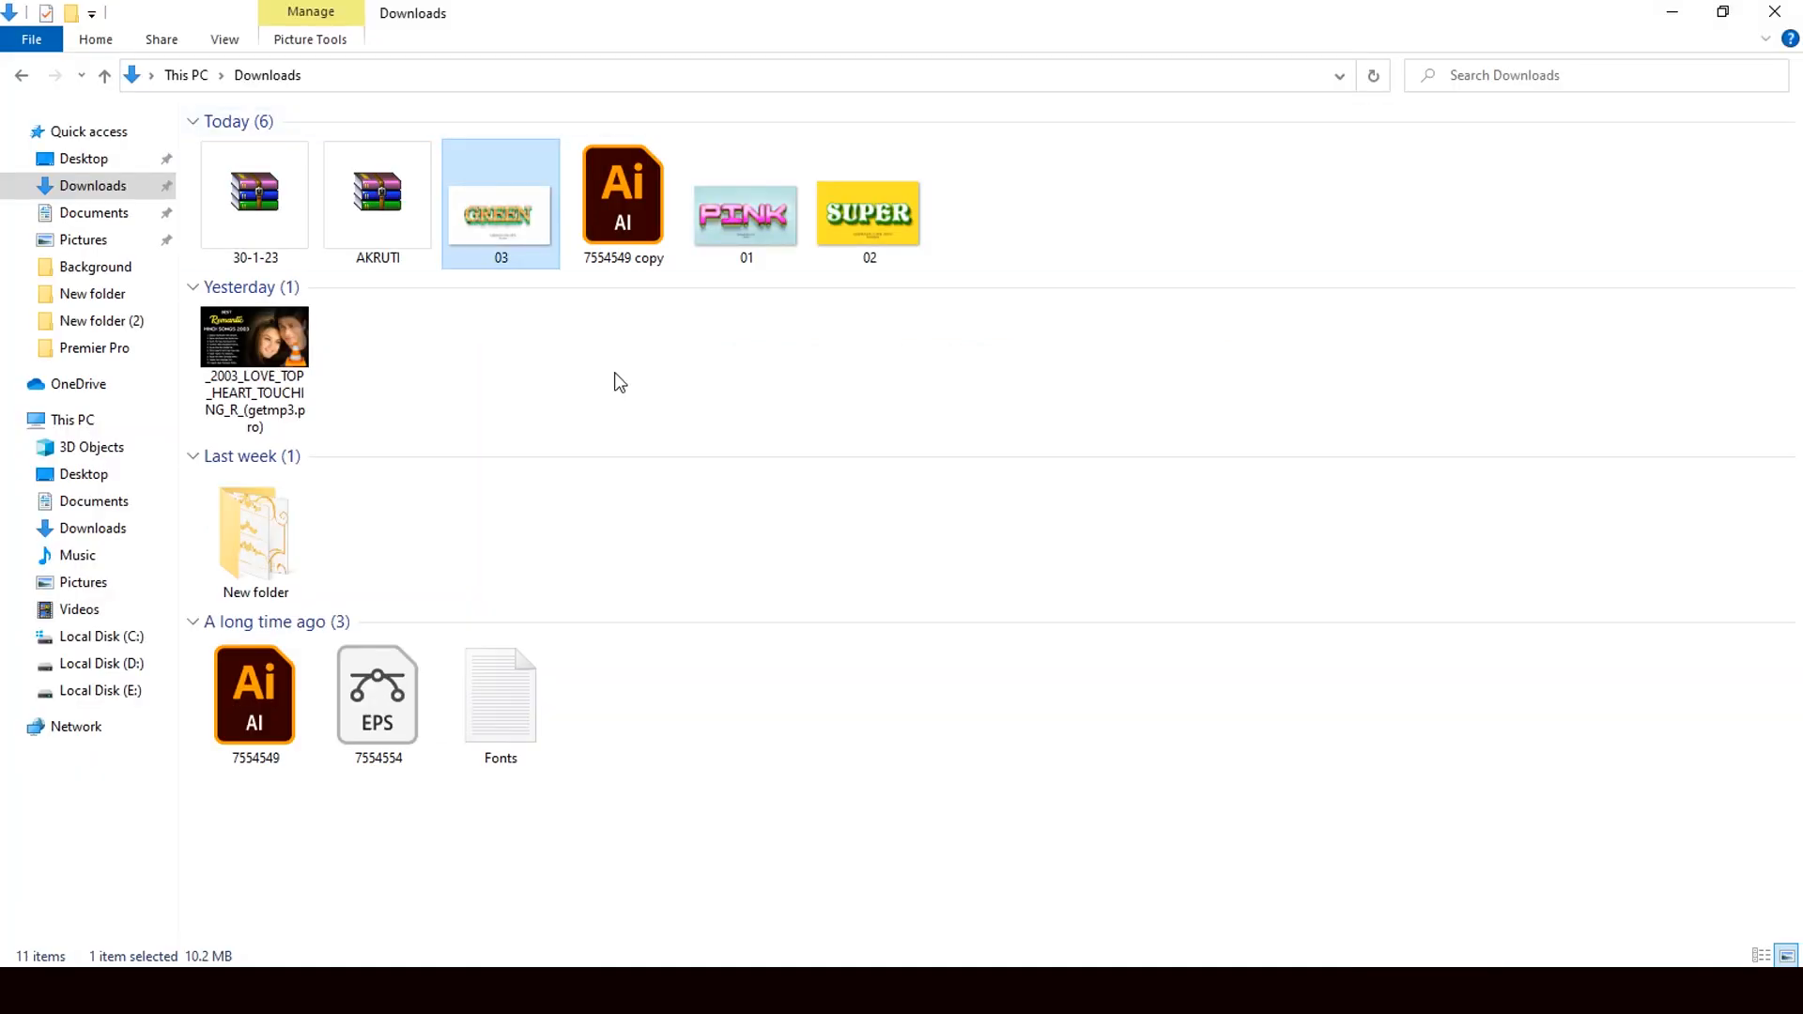
# Open file 01 from the Downloads folder in Photoshop and retype the text in its text smart object as PINK
pyautogui.moveTo(708, 218); pyautogui.dragTo(850, 517)
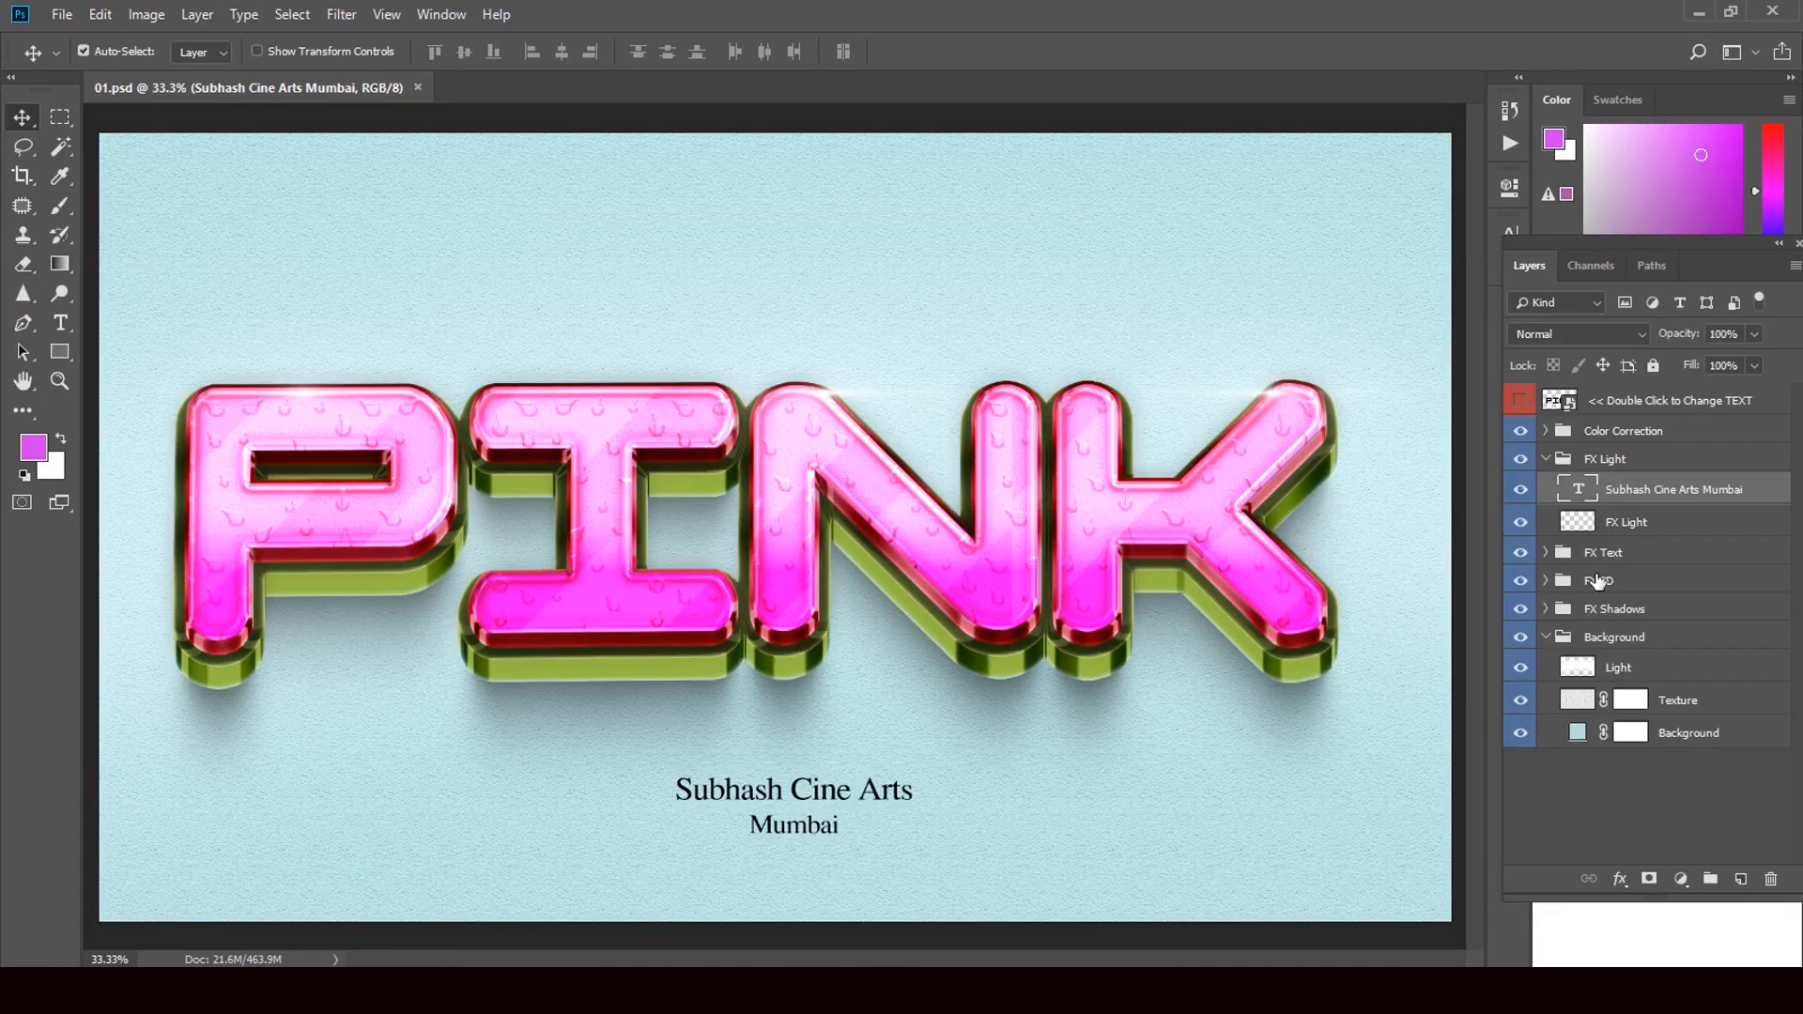
pyautogui.doubleClick(1569, 404)
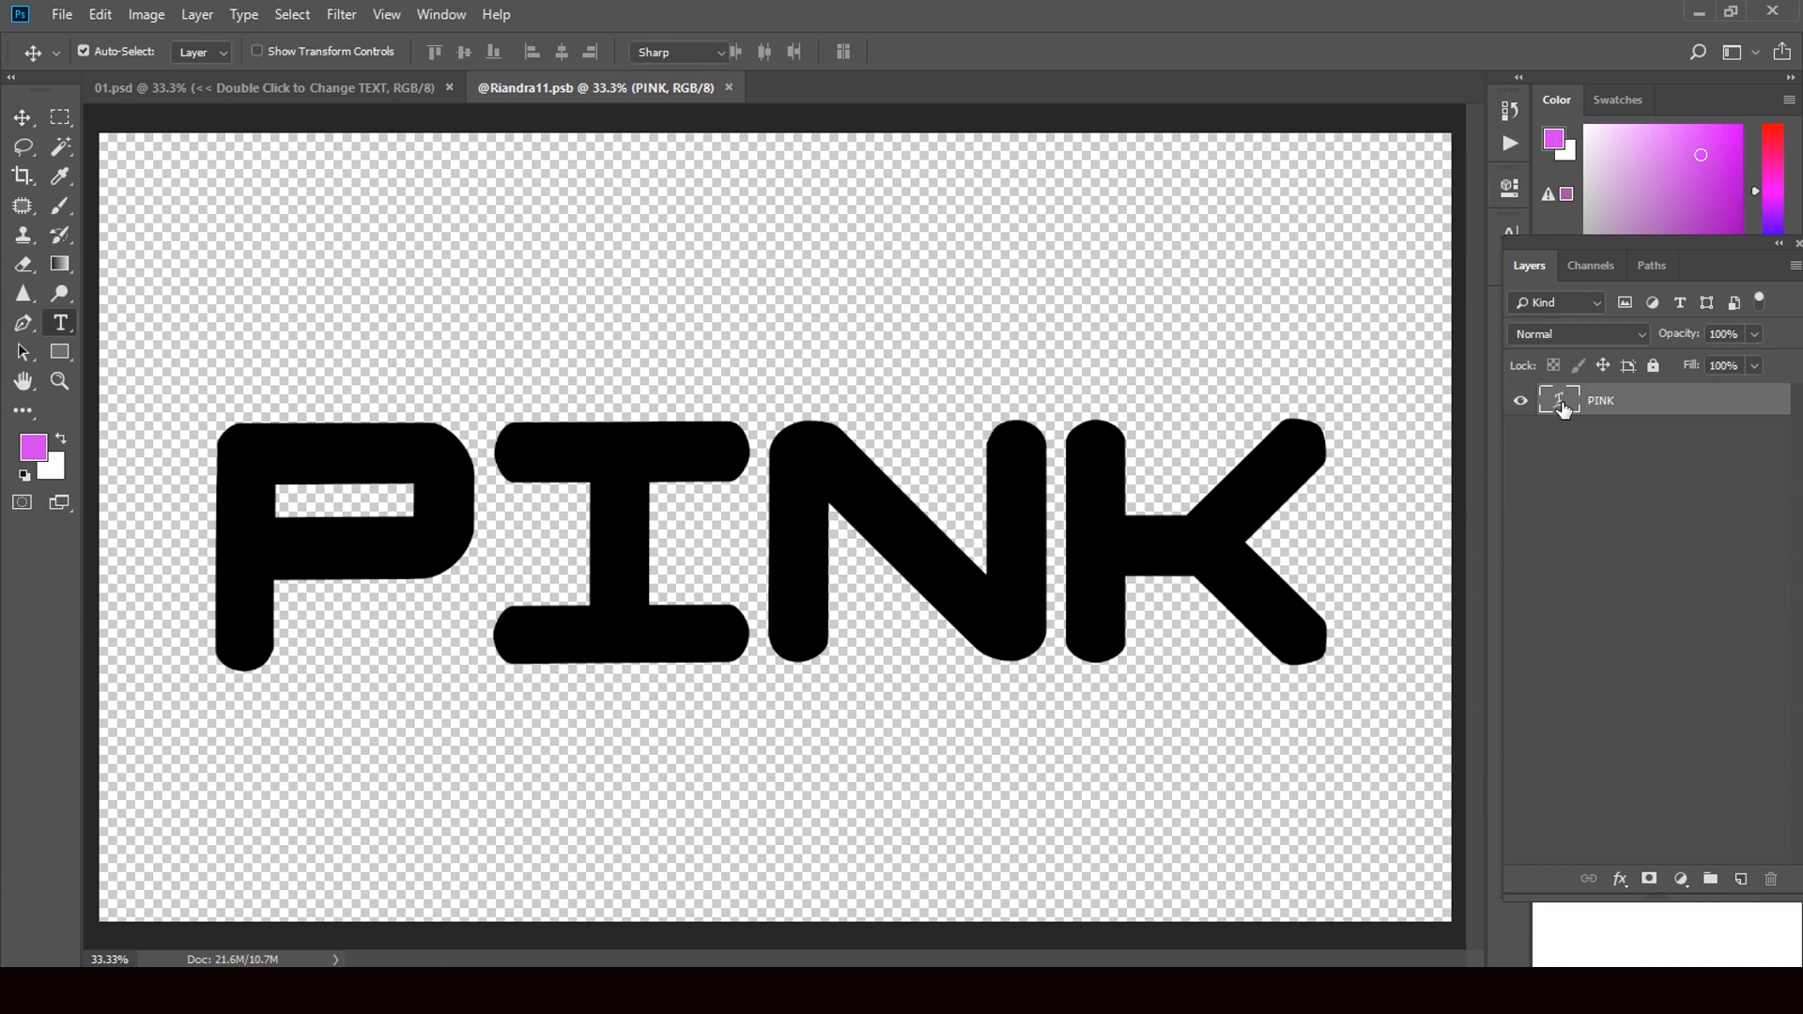
pyautogui.doubleClick(1561, 402)
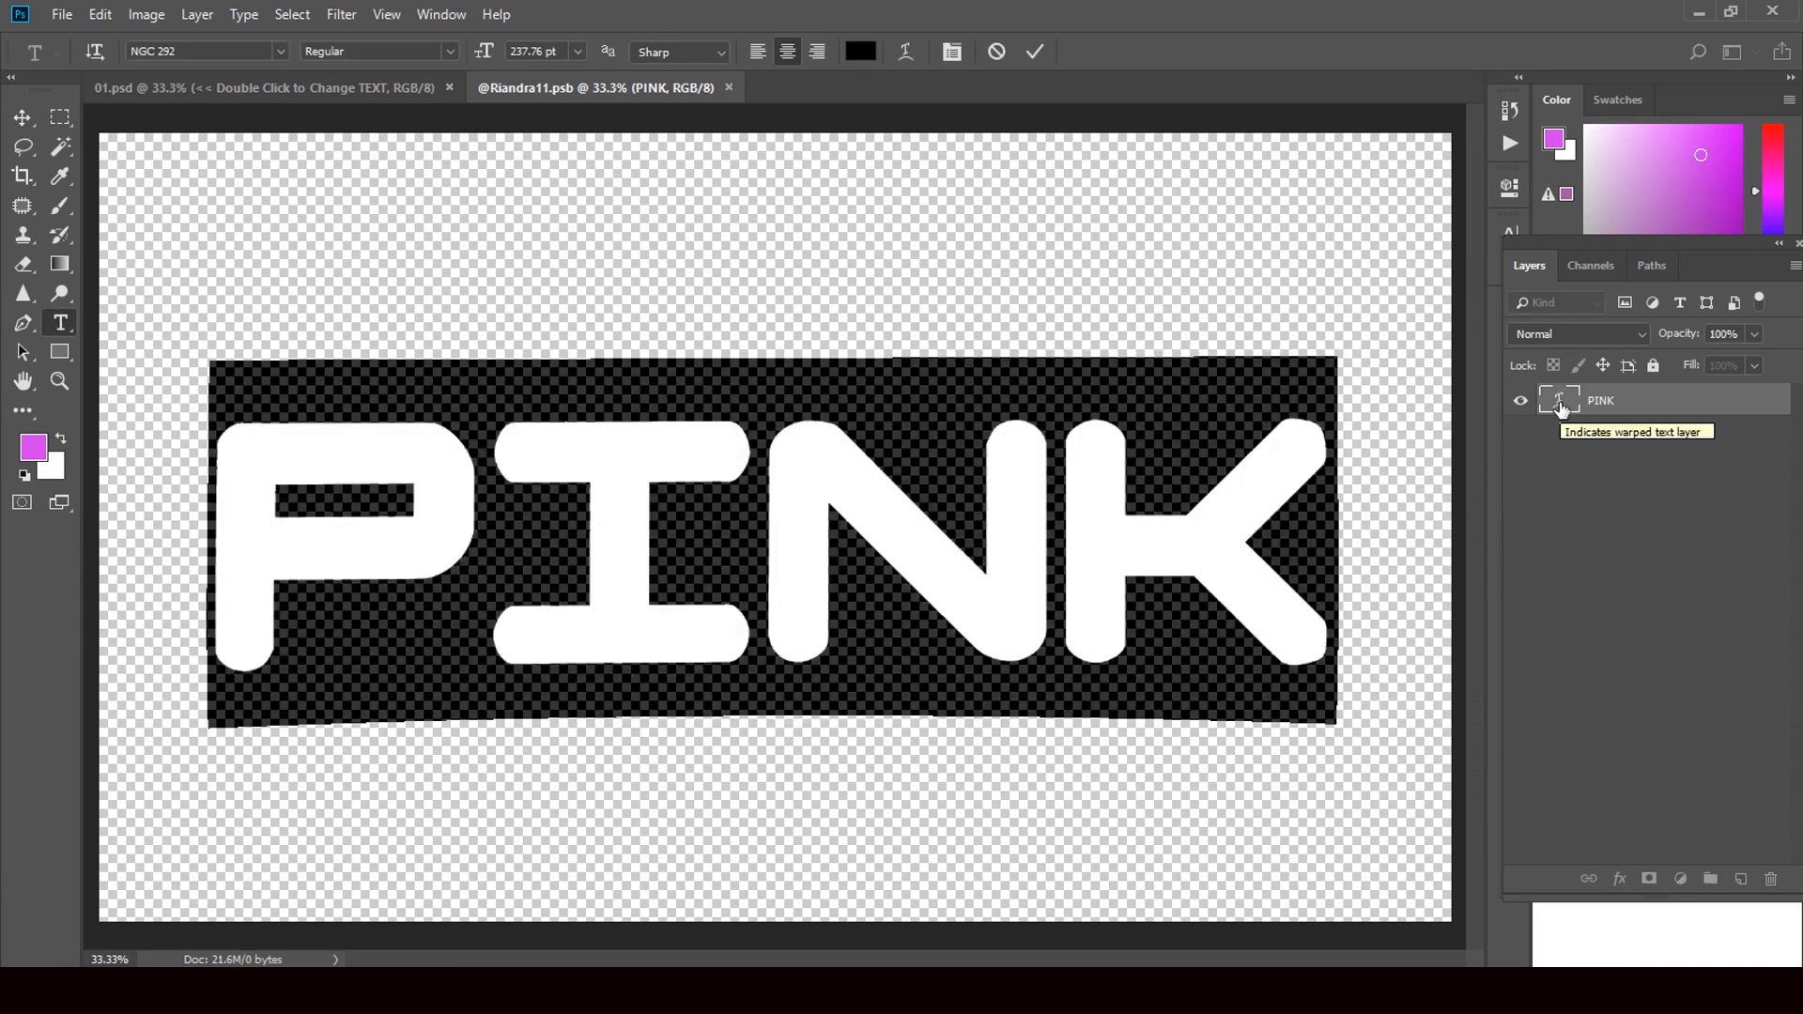
pyautogui.write('PINK')
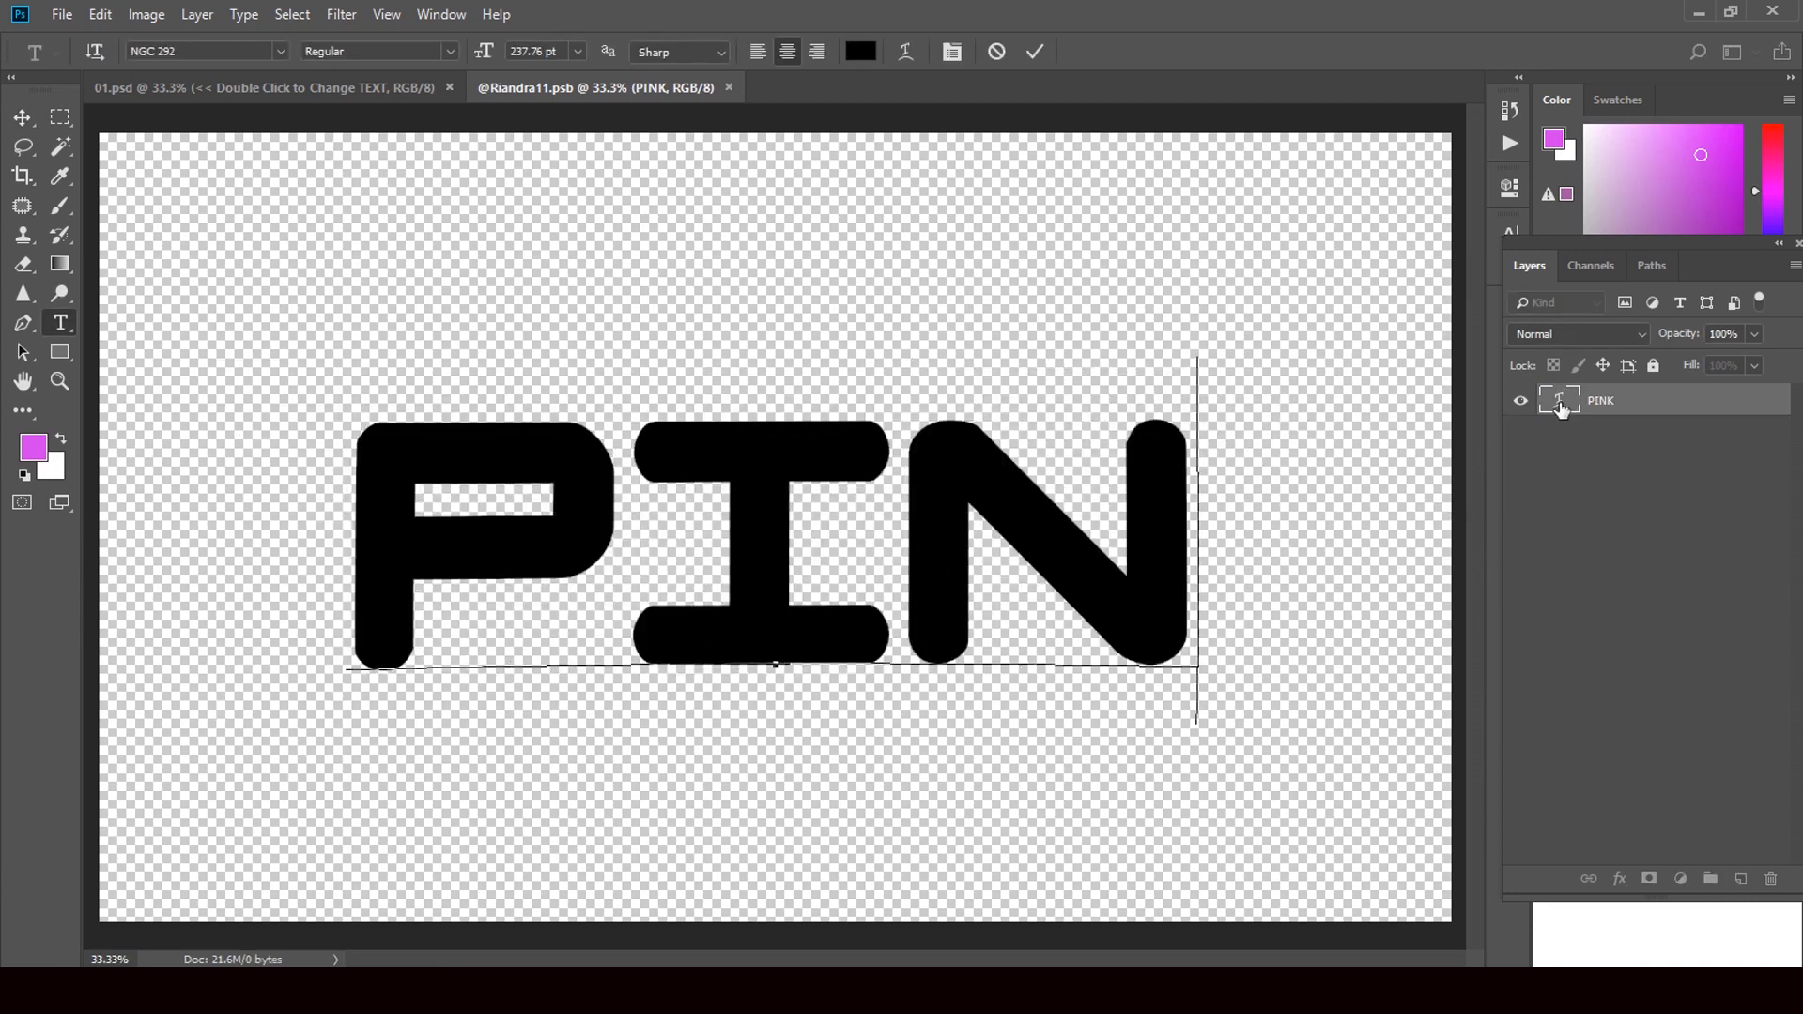
pyautogui.click(22, 117)
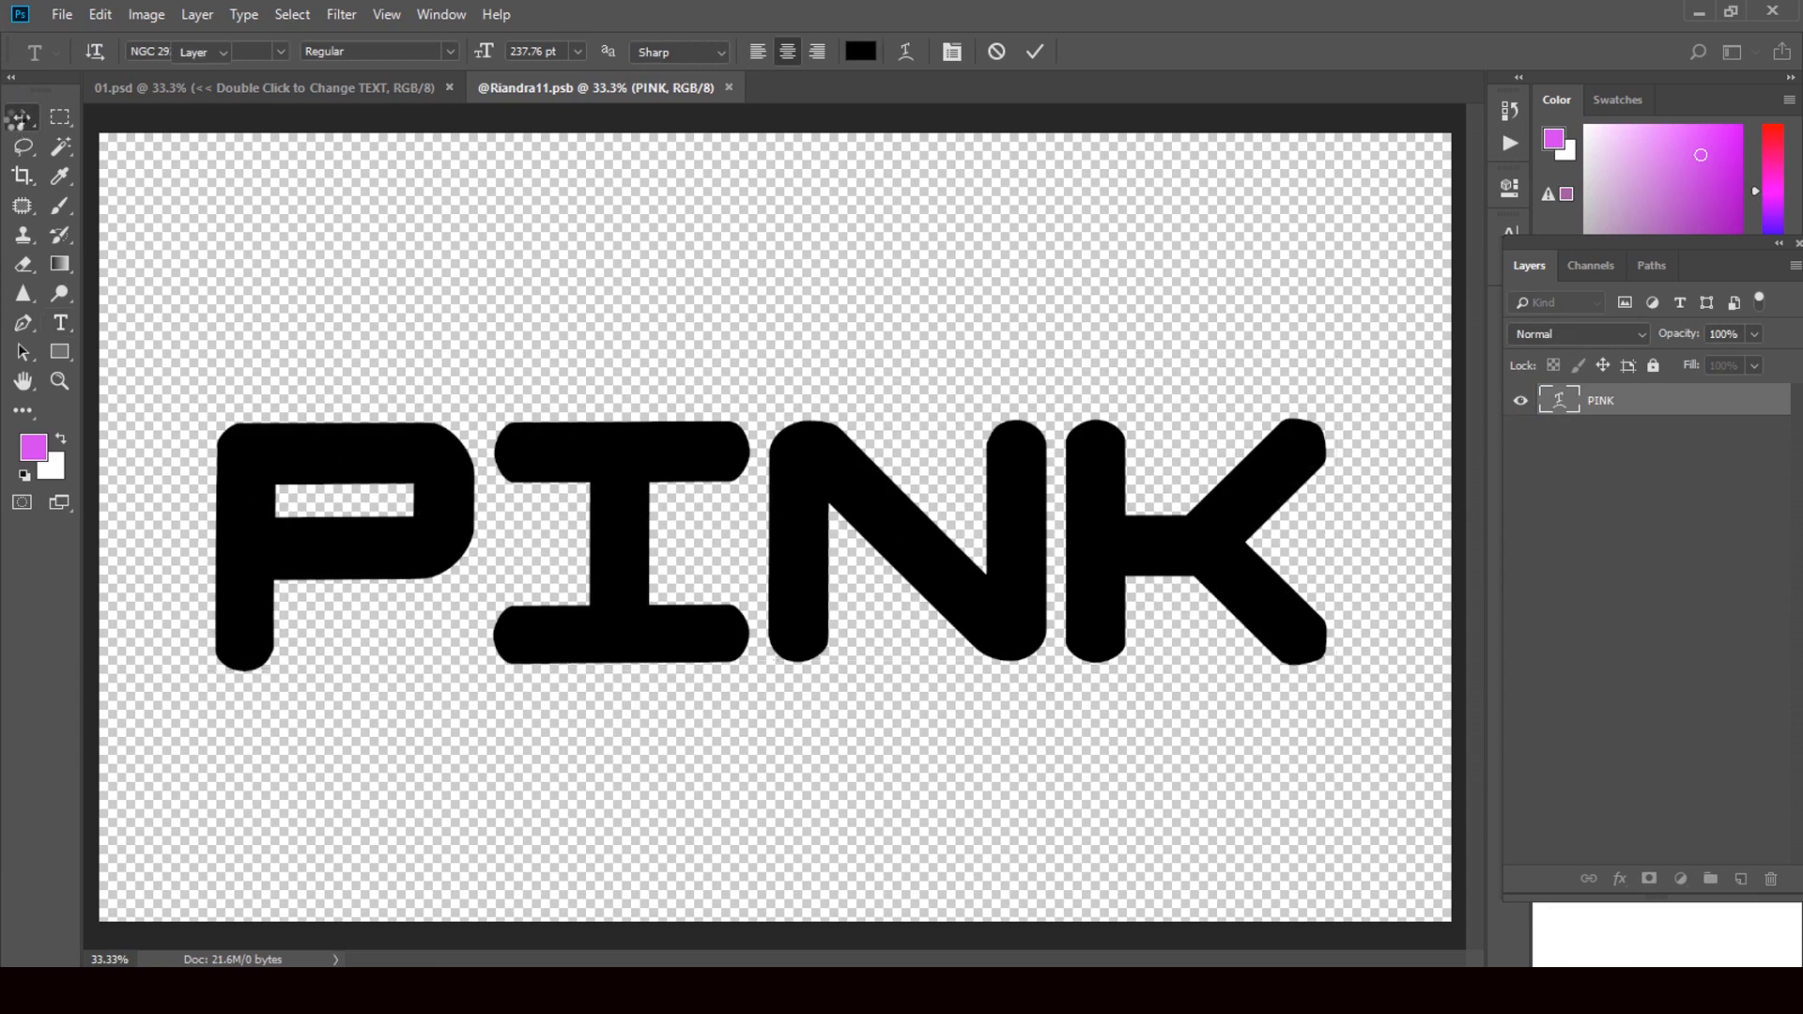
# Change the PINK text's font to AKRUT I 053, saving and closing the smart object document
pyautogui.click(68, 322)
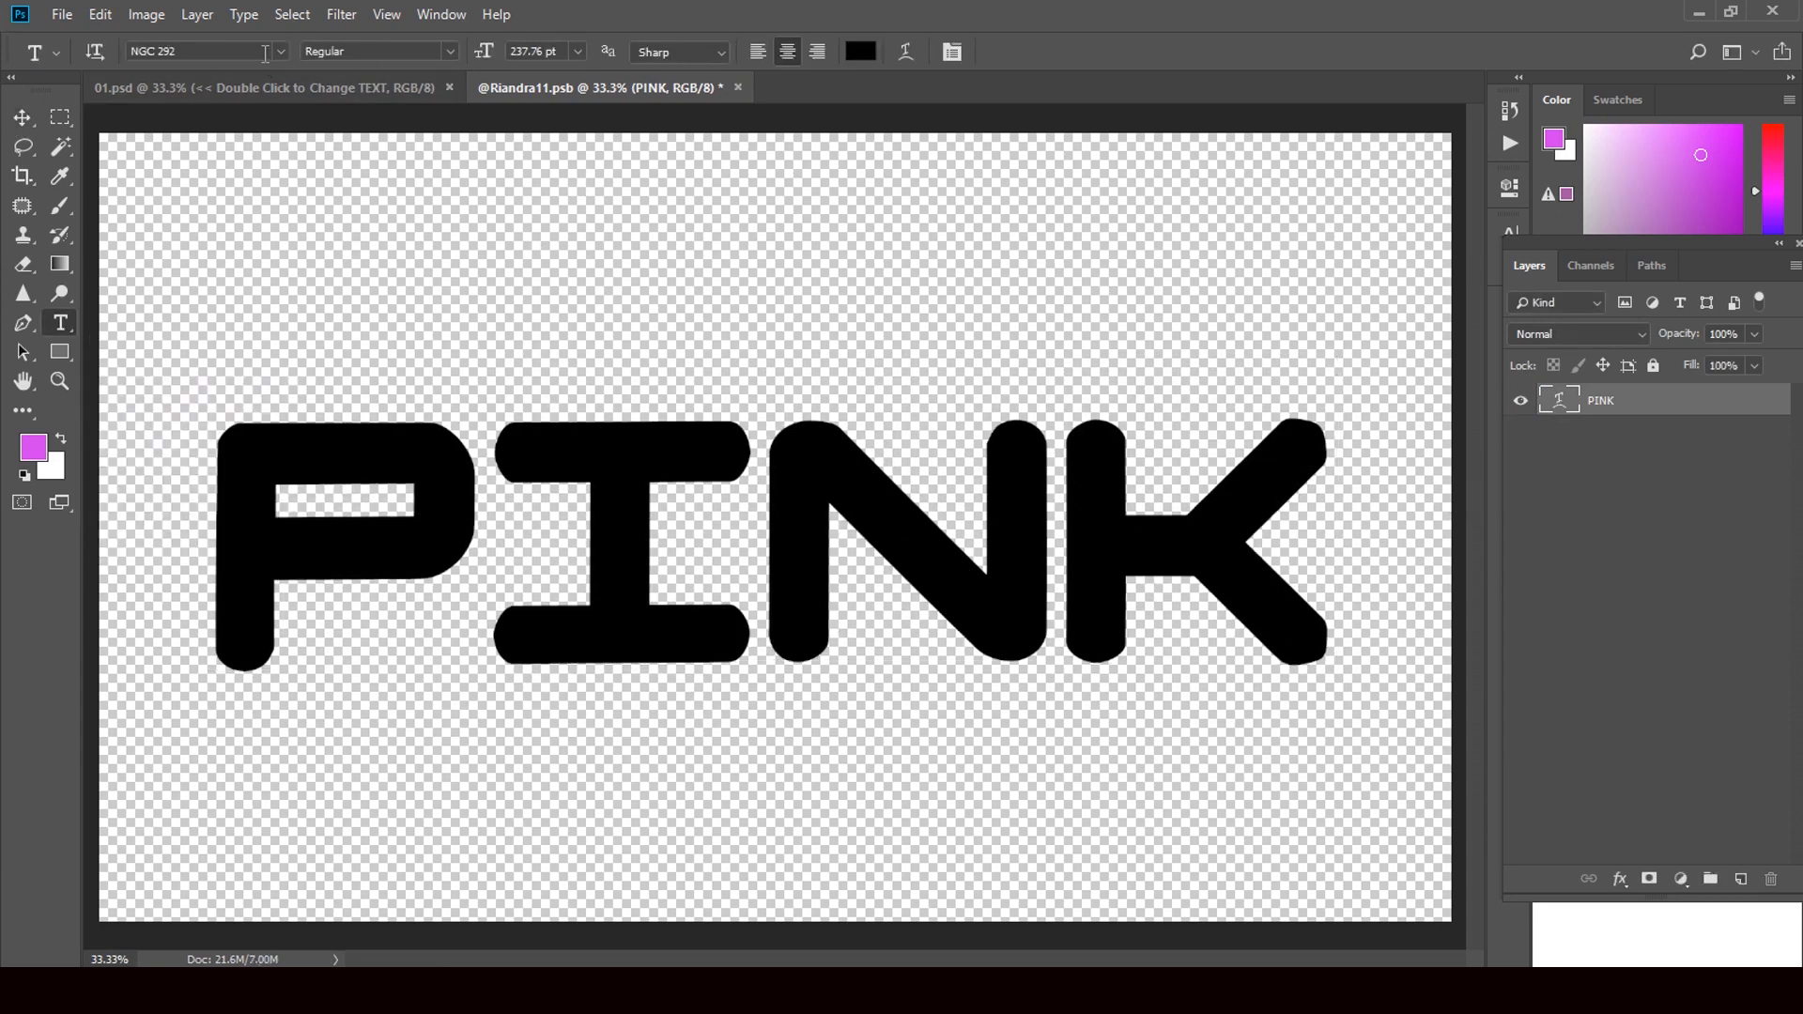
pyautogui.click(281, 52)
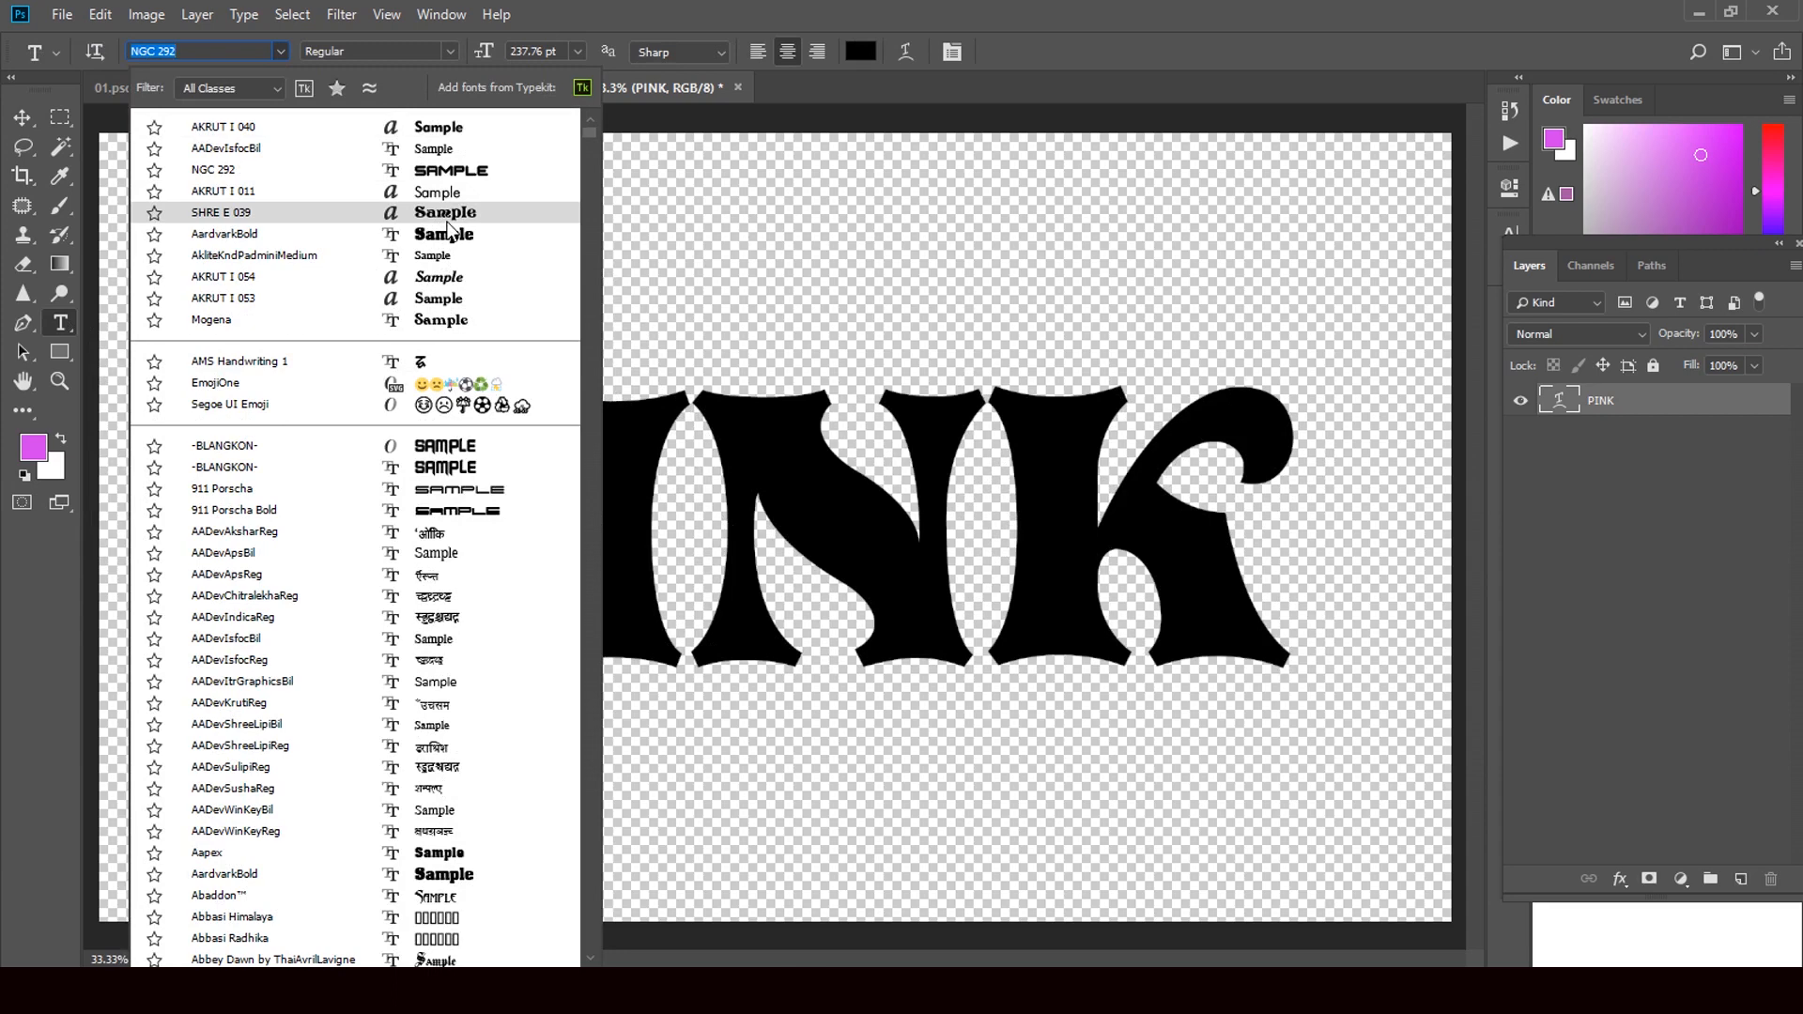
pyautogui.click(453, 300)
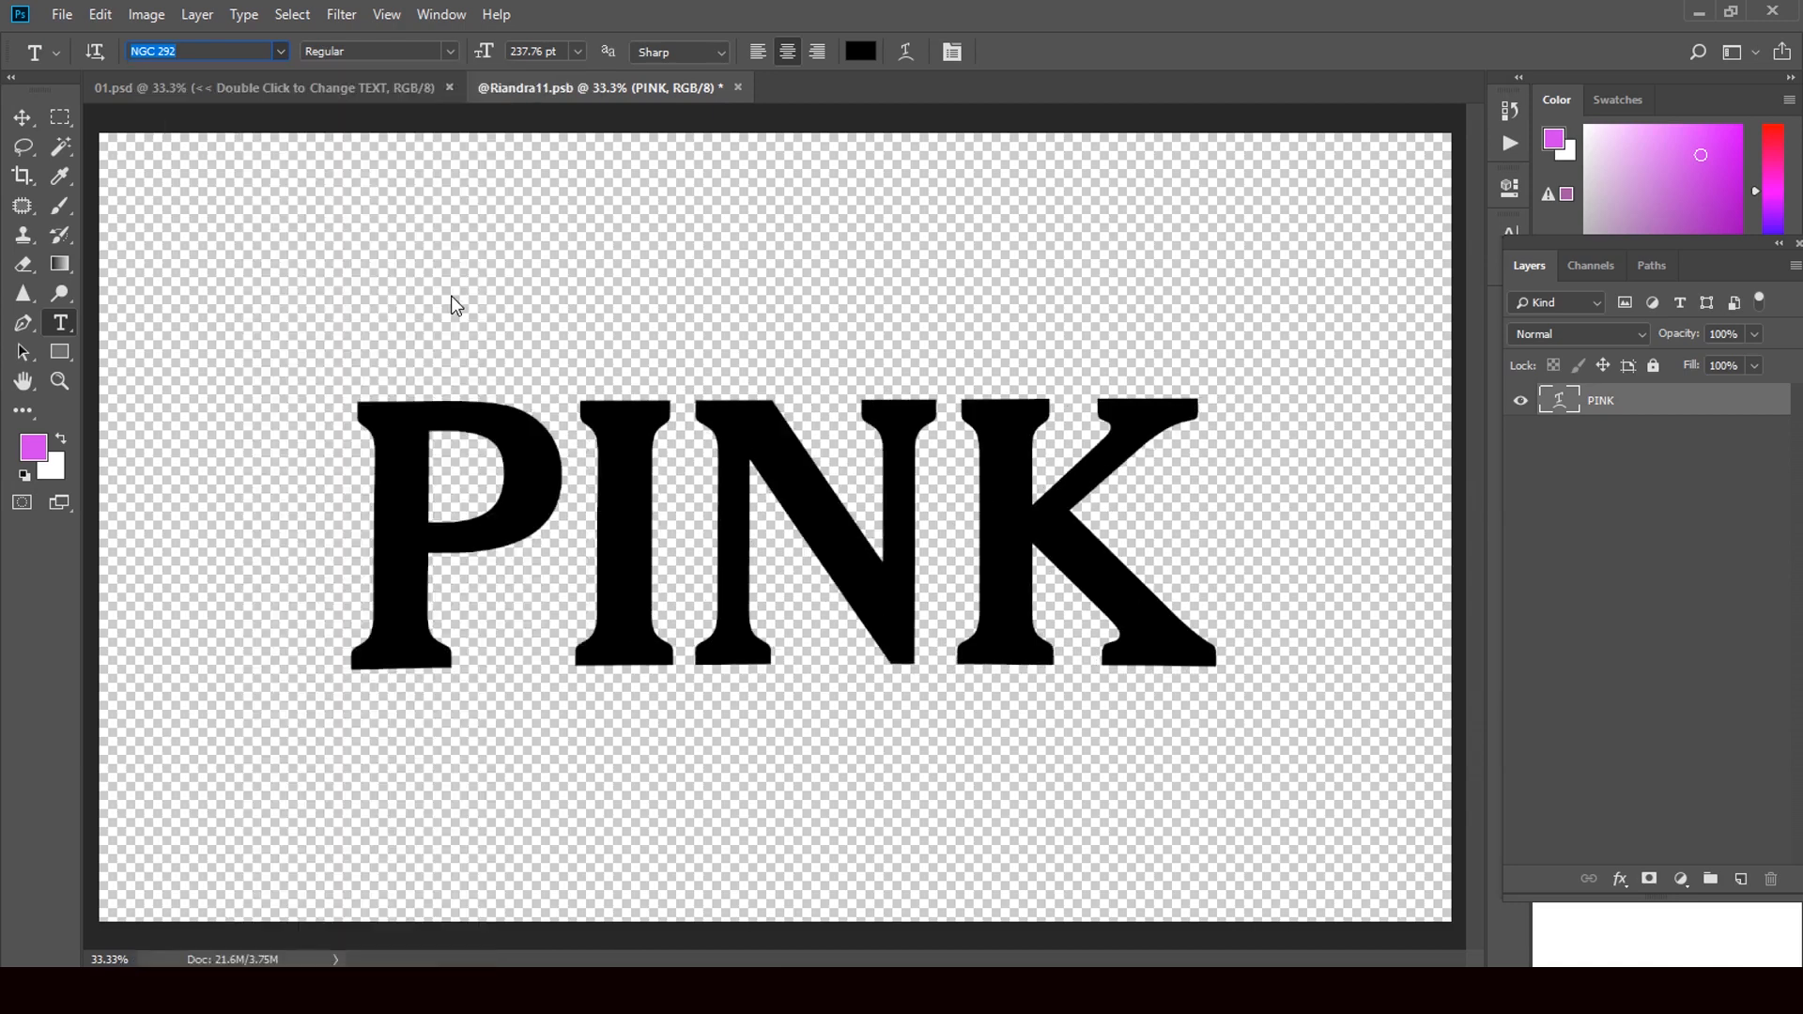
pyautogui.click(27, 121)
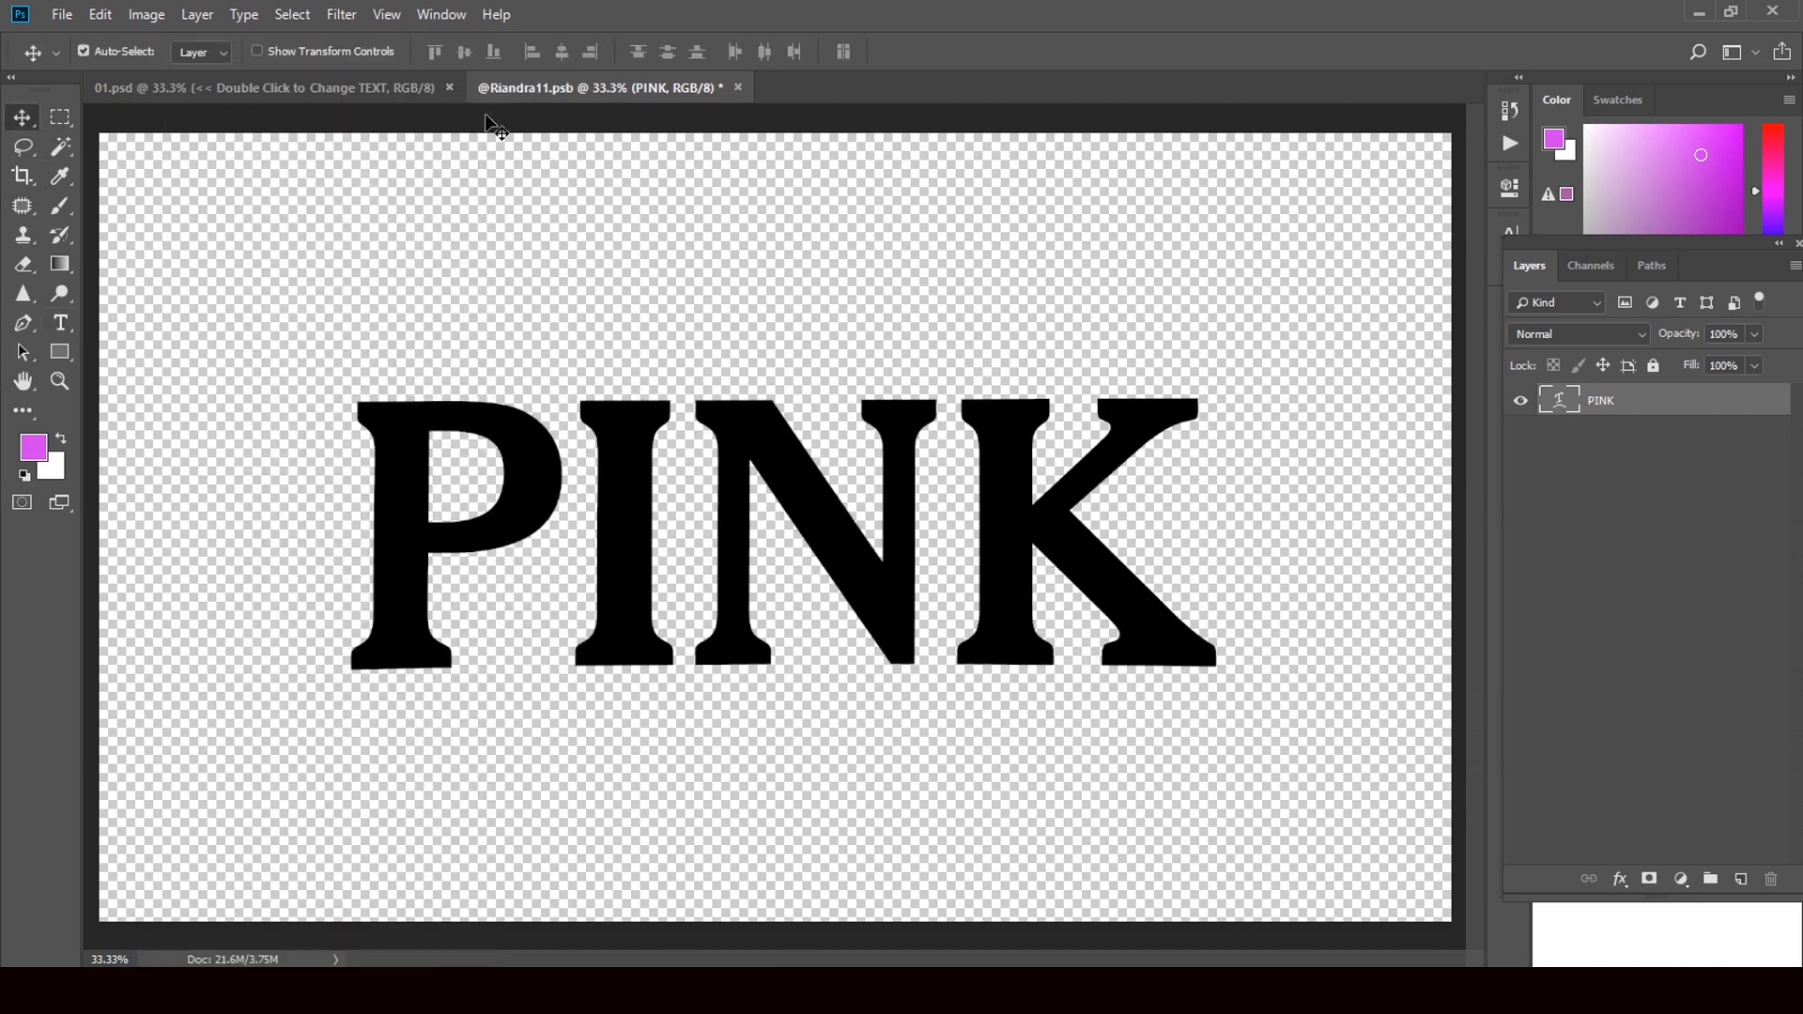
pyautogui.click(739, 87)
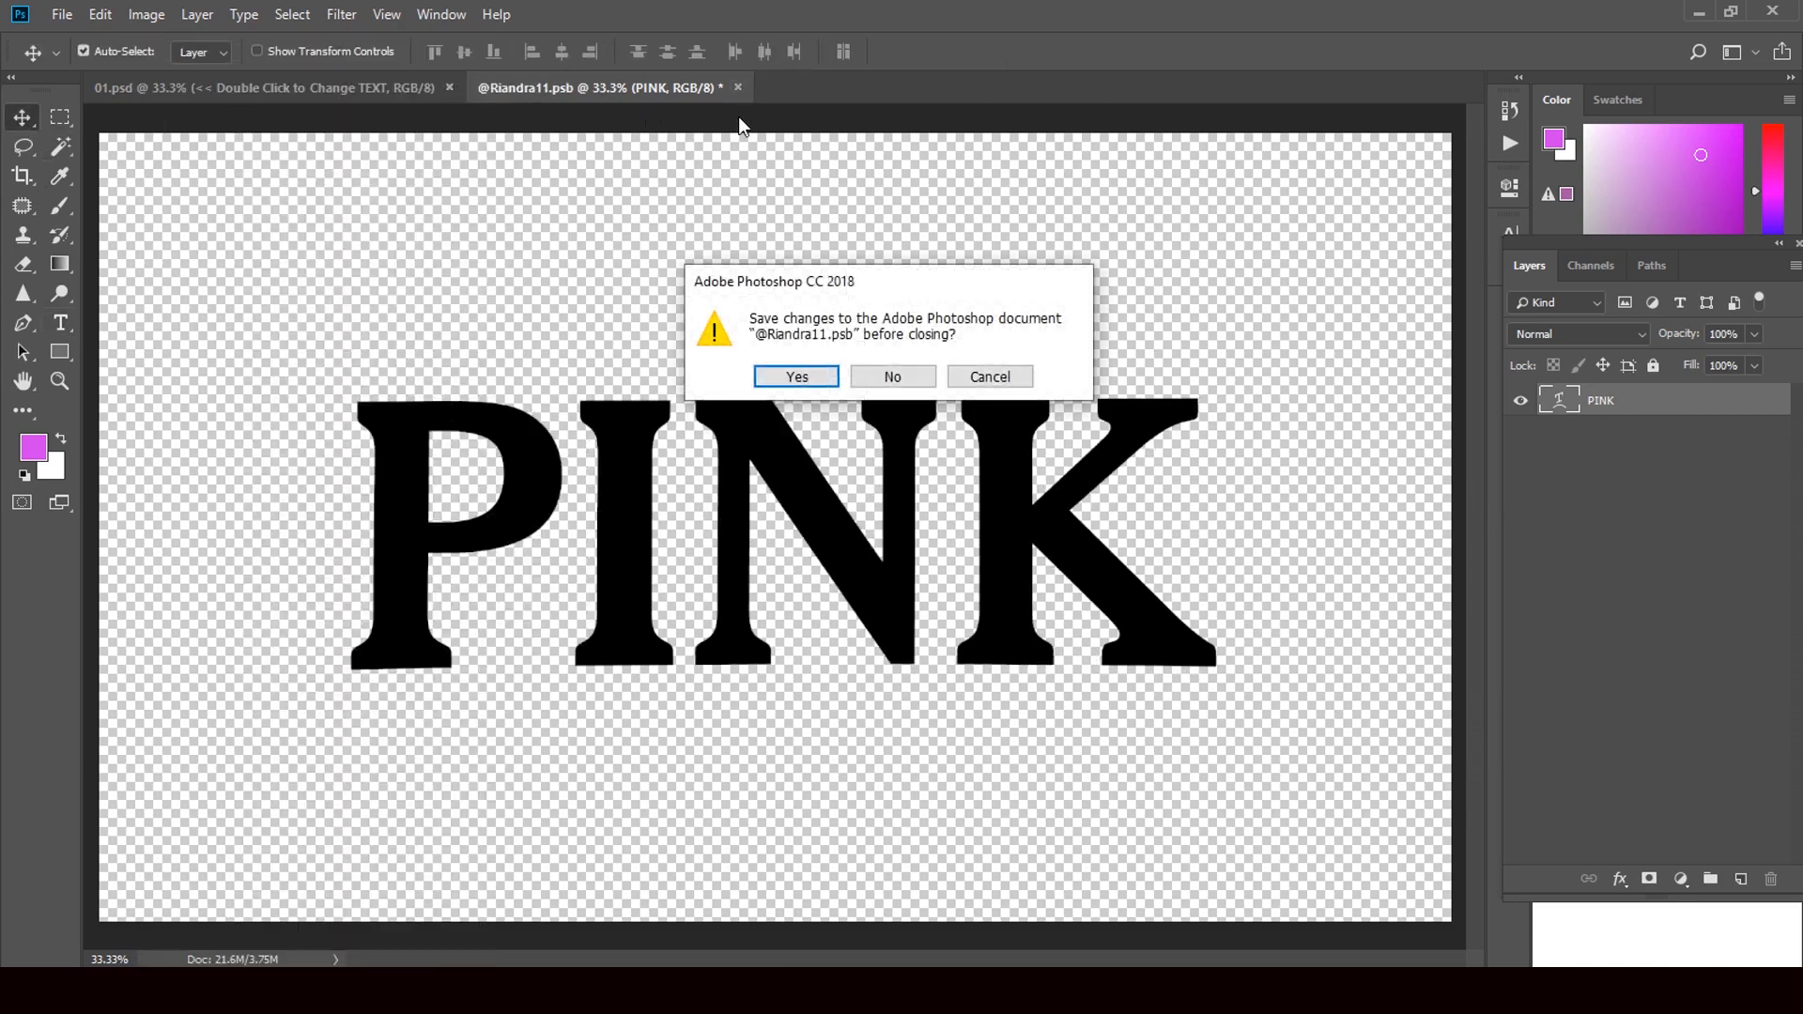
pyautogui.click(799, 368)
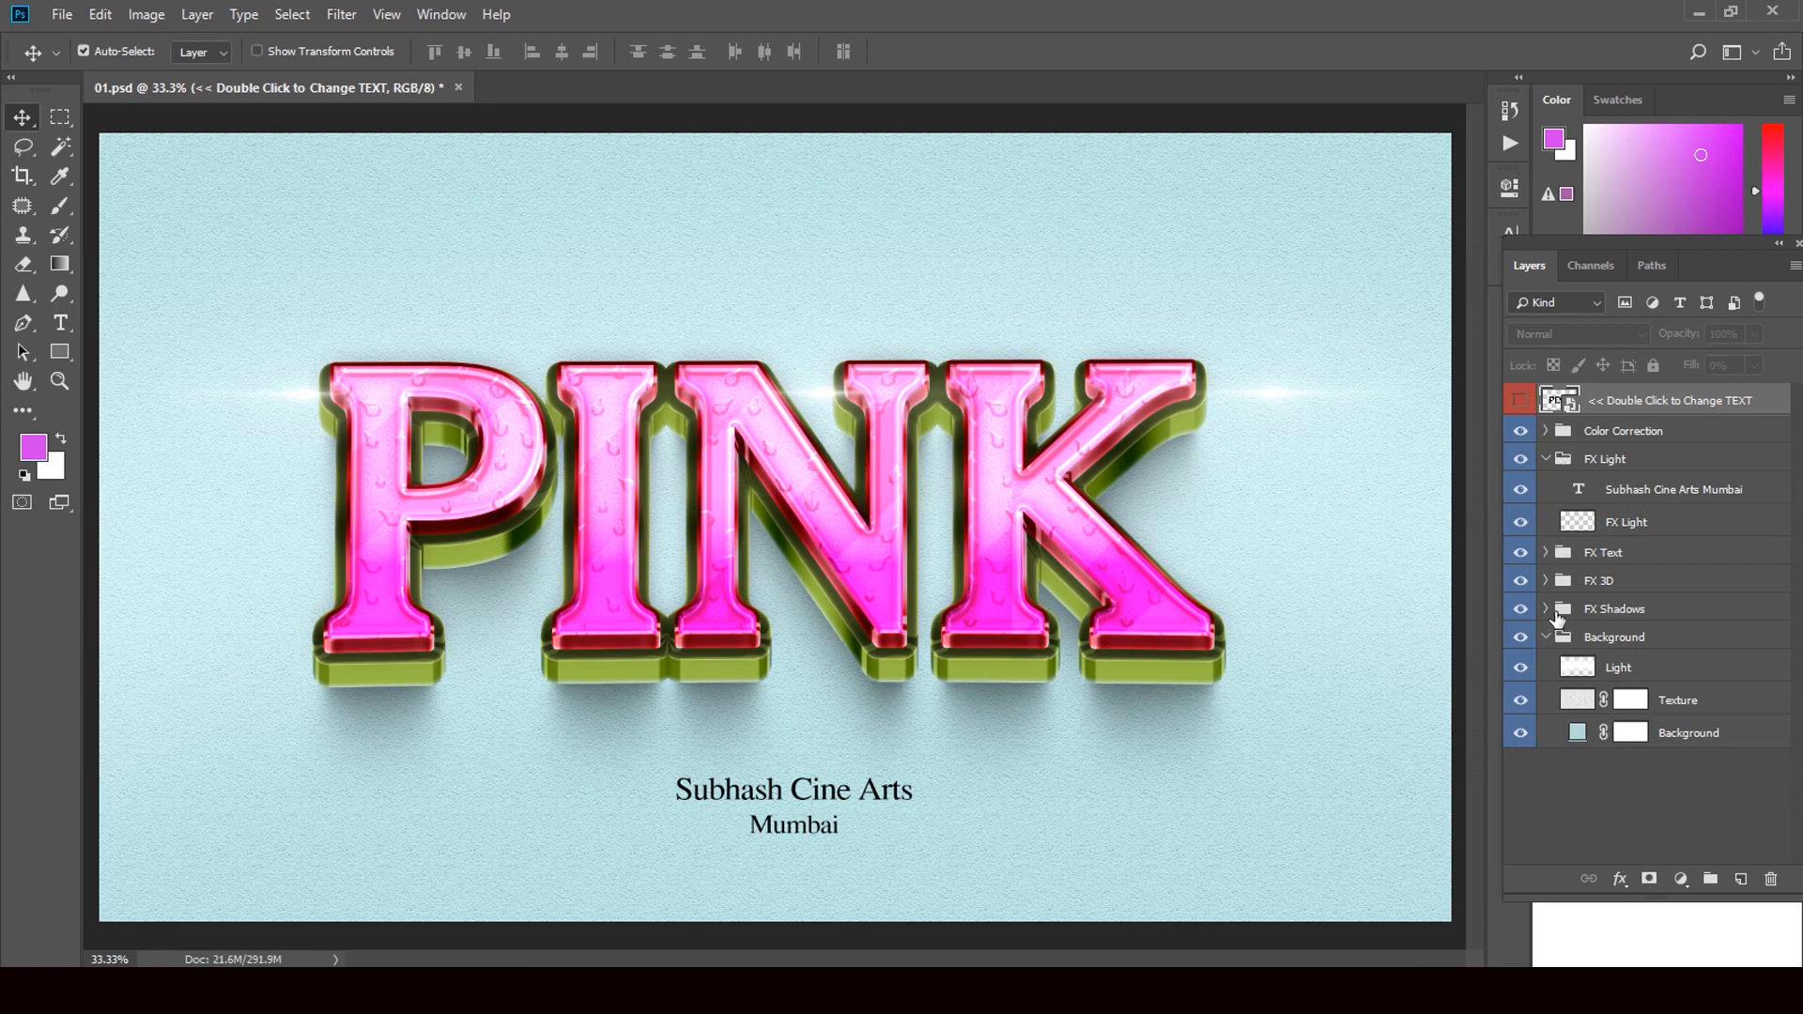
# Try the Grid 1, Right Diagonal Line 1, Horizontal Line 1 and Vertical Line 1 patterns in the Bevel & Emboss Texture of Main Text copy 72
pyautogui.click(1545, 553)
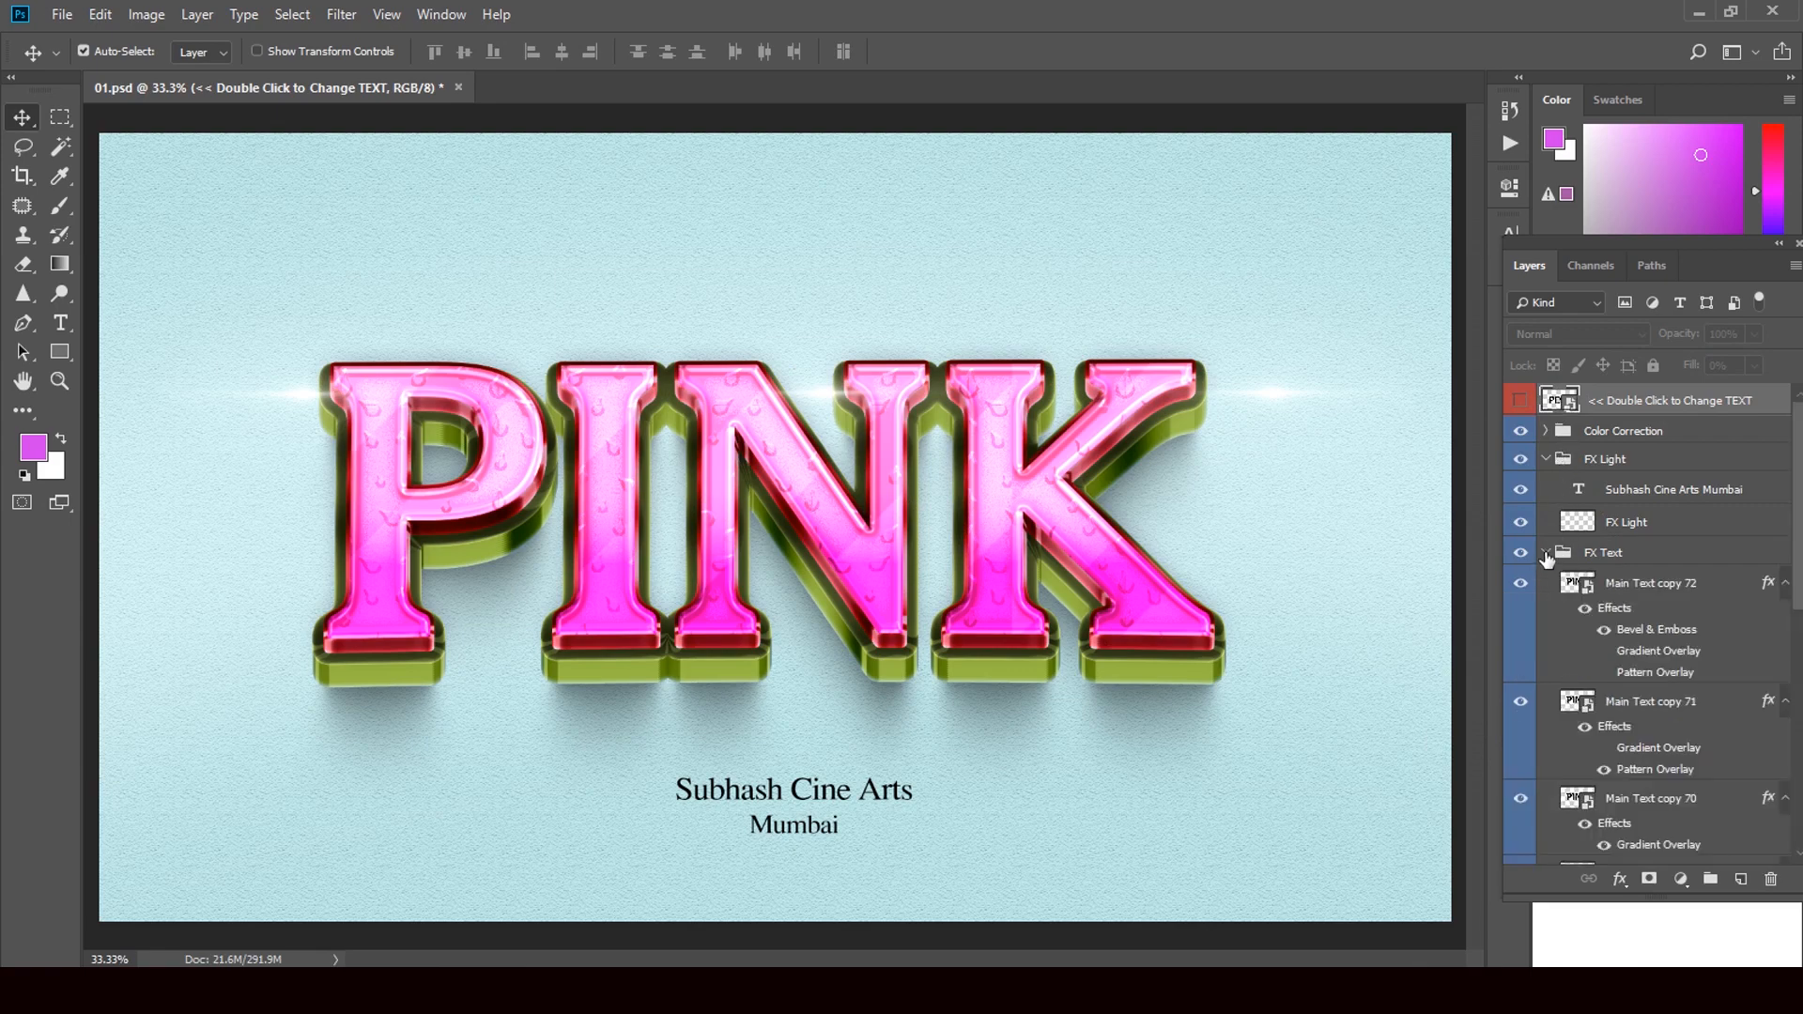
pyautogui.click(1762, 591)
pyautogui.press('h')
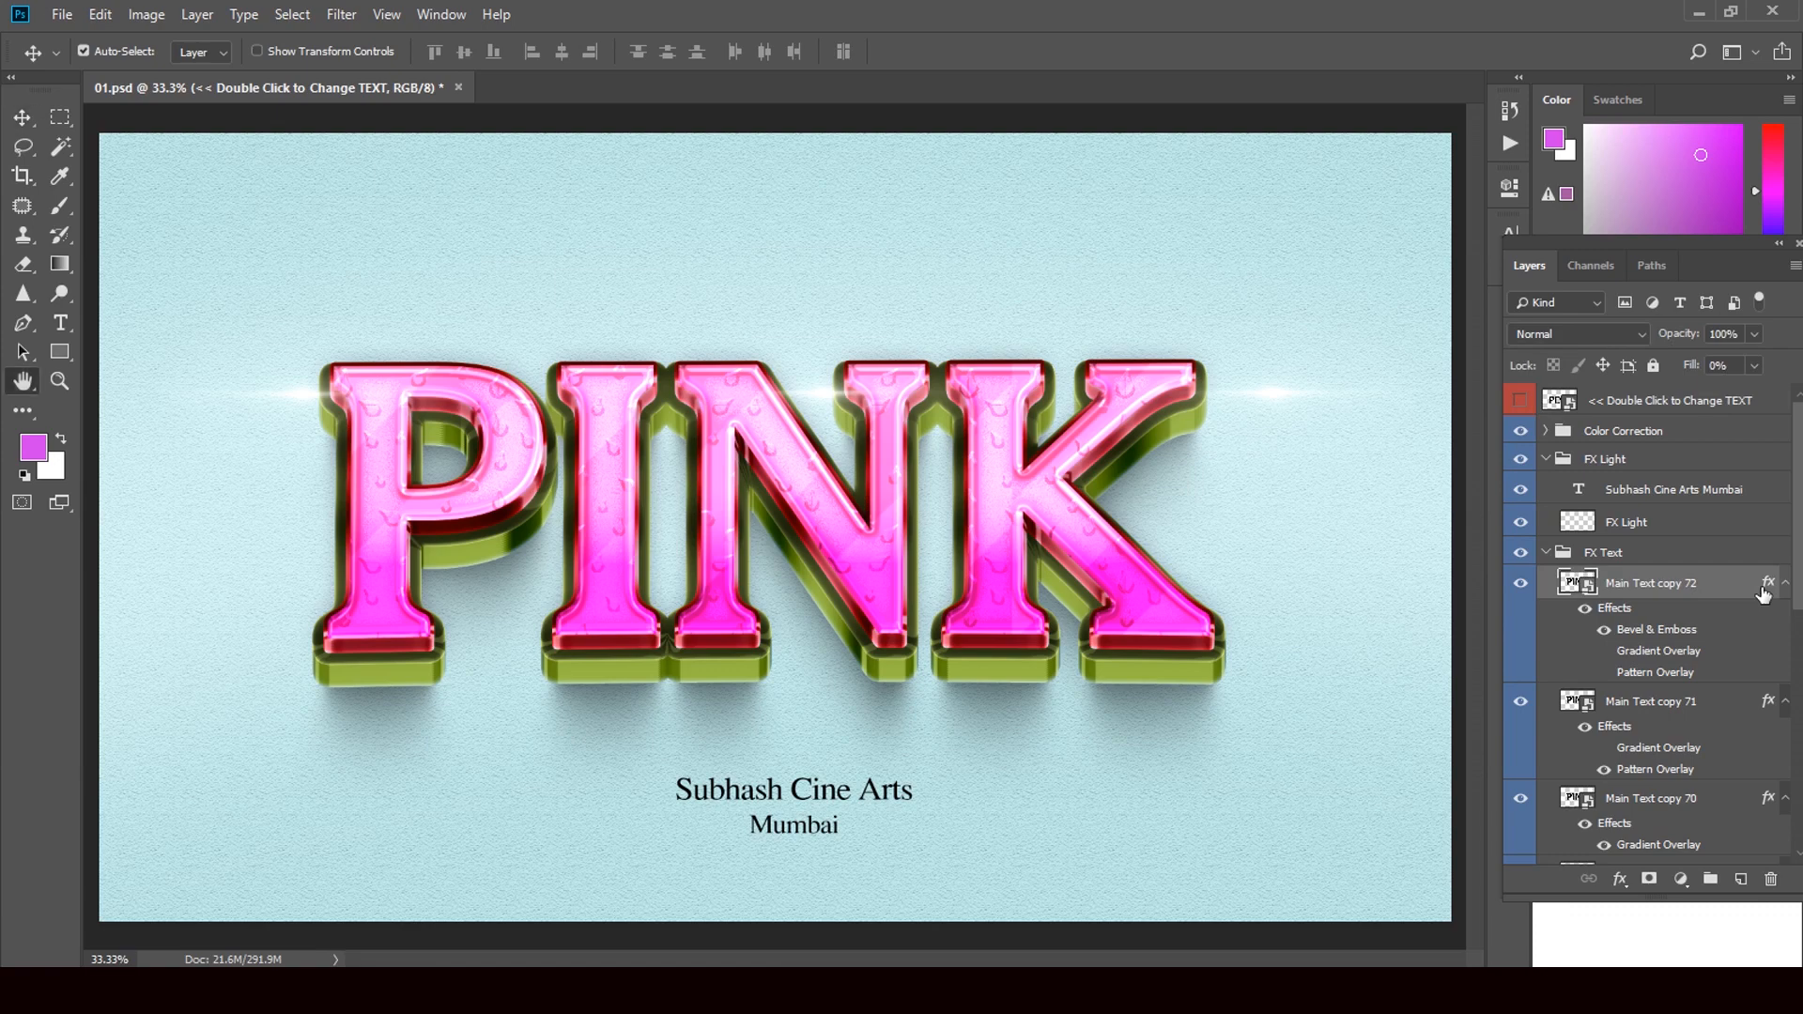
pyautogui.doubleClick(1764, 592)
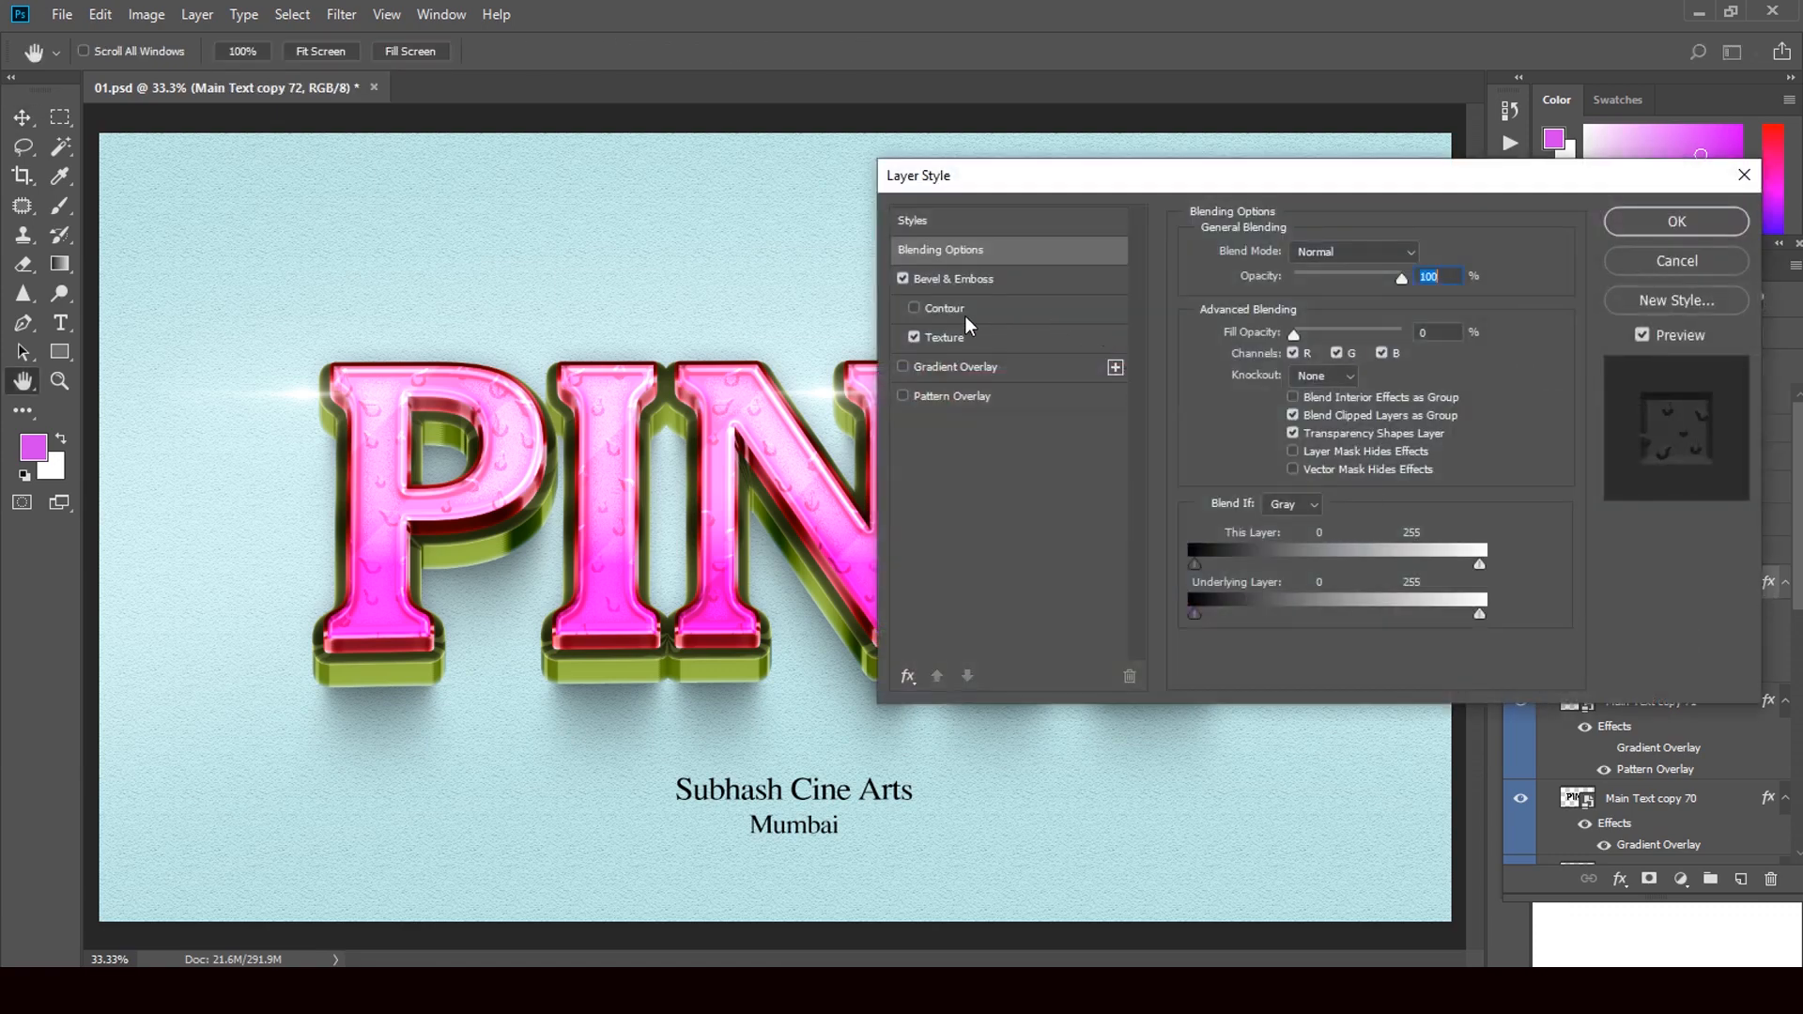
pyautogui.click(965, 341)
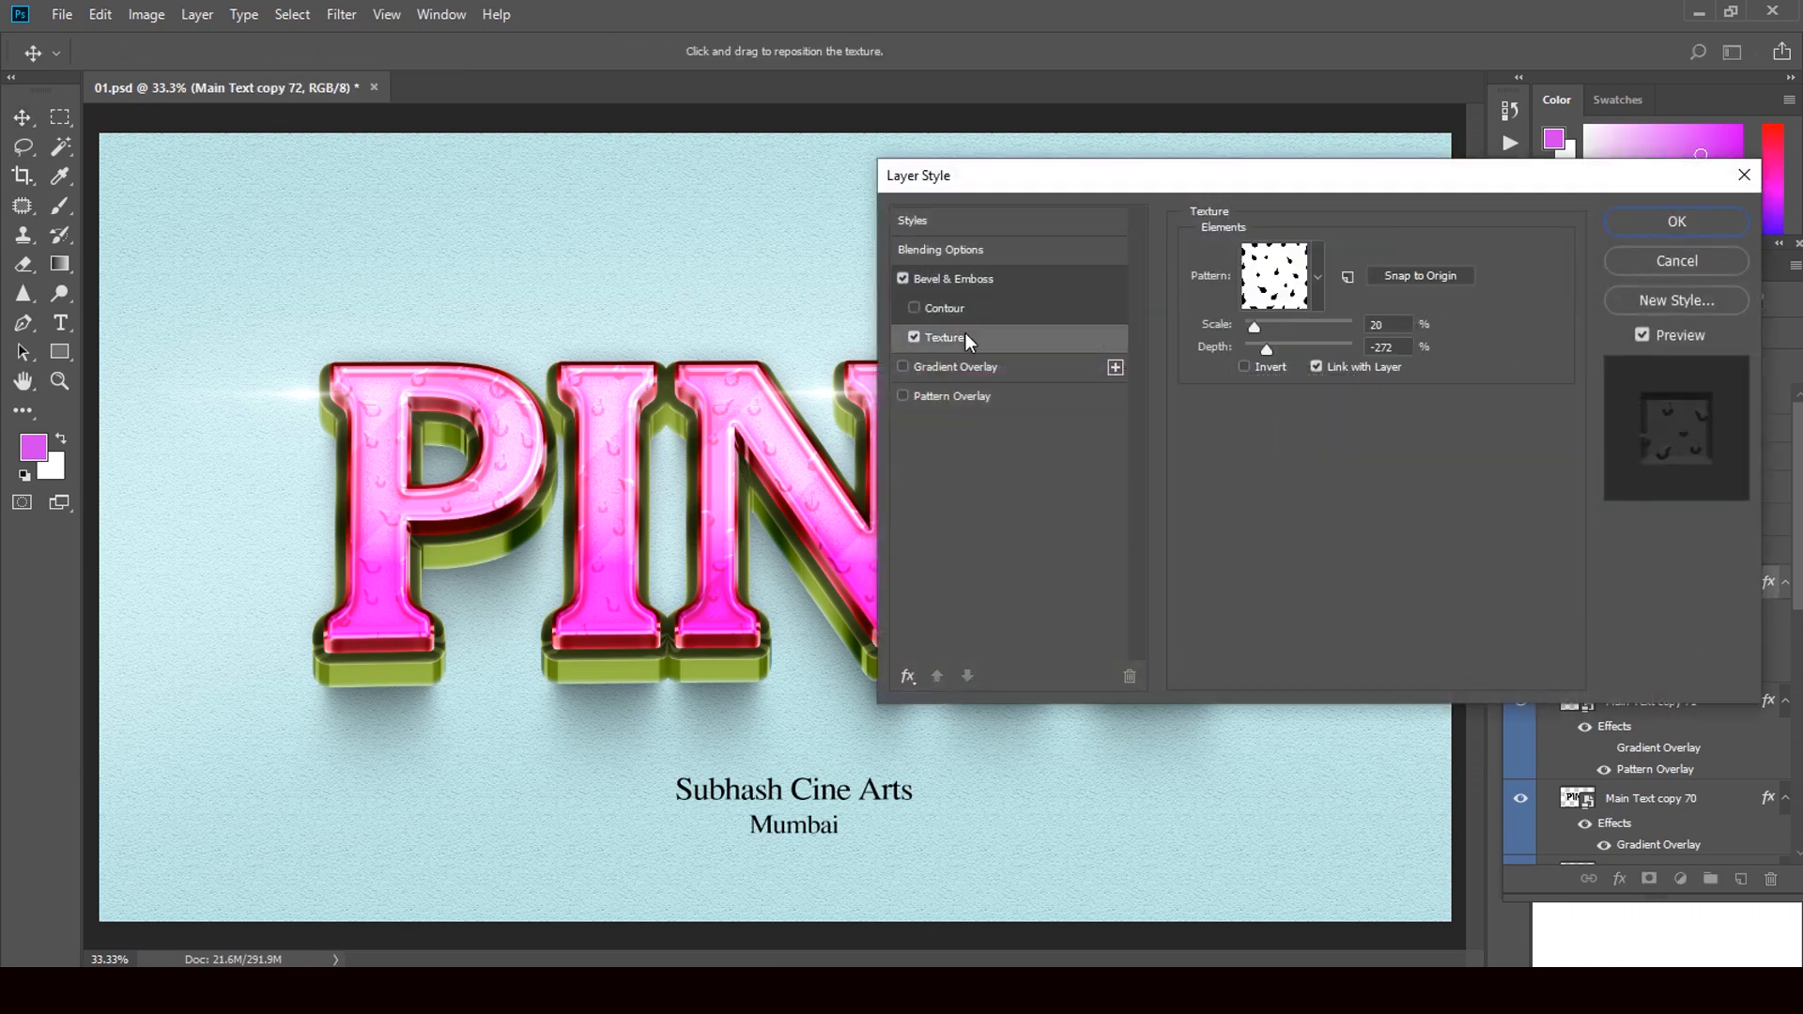
pyautogui.click(1318, 276)
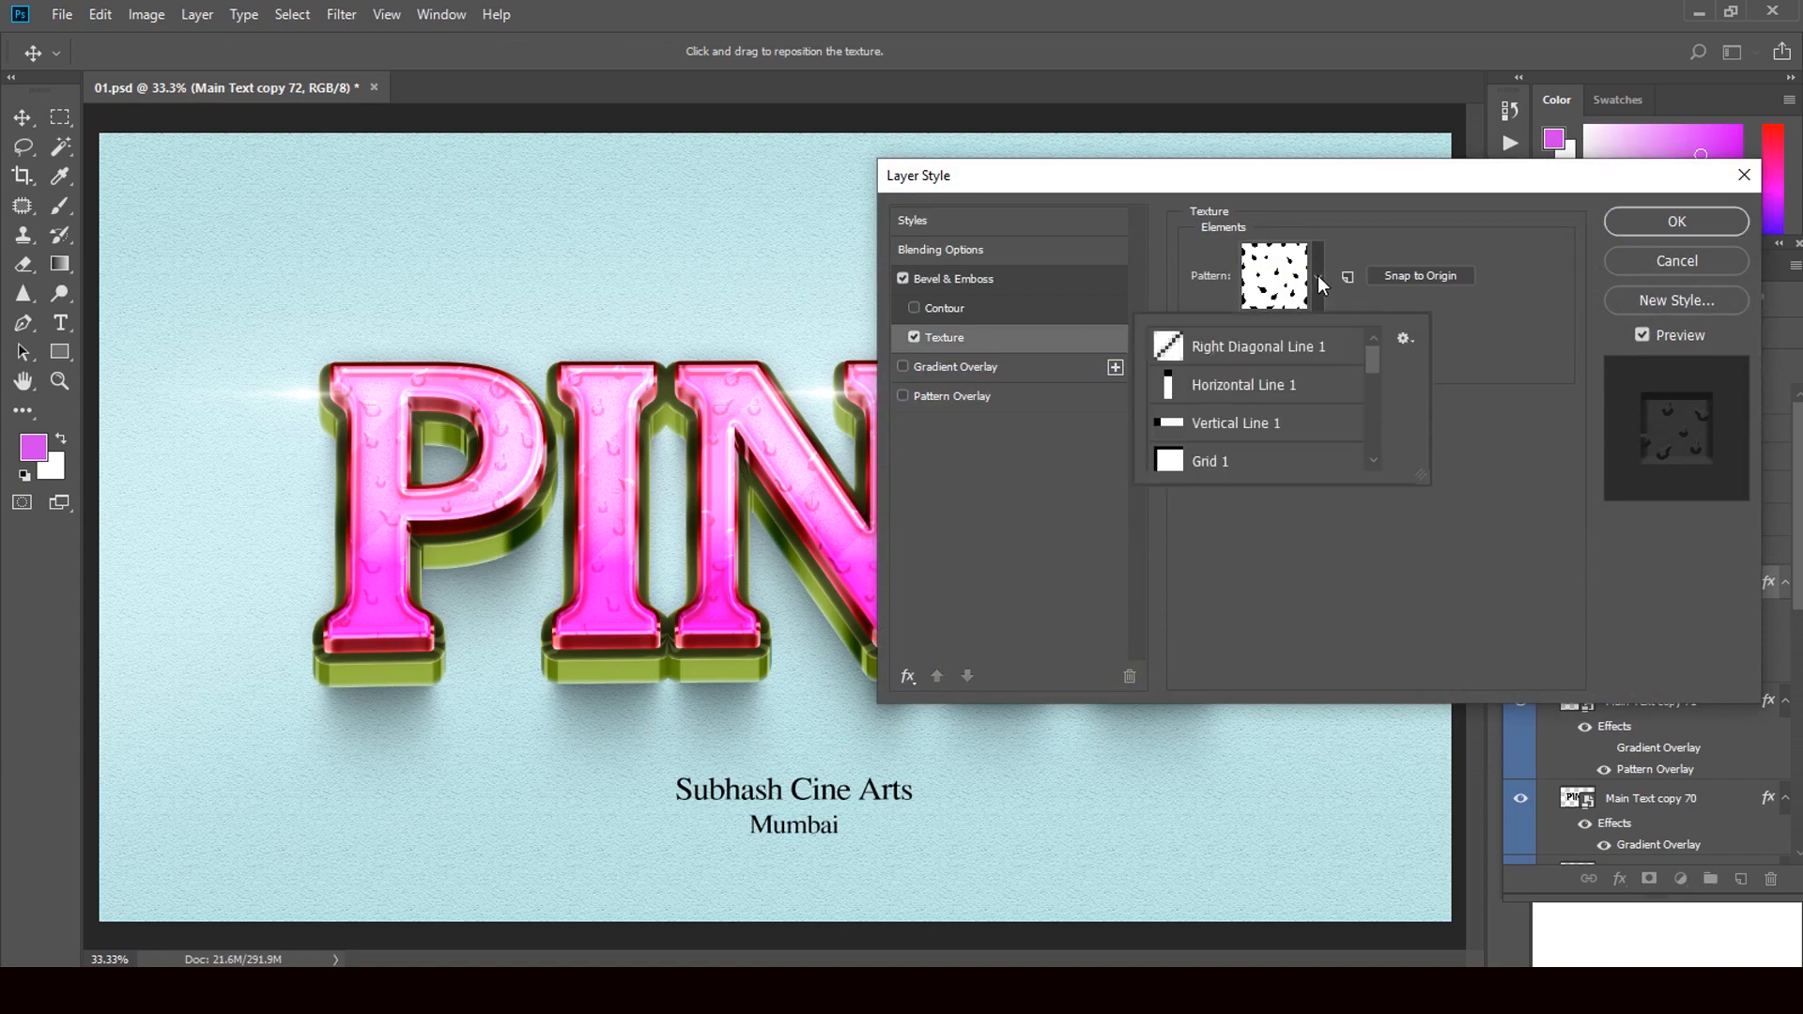
pyautogui.click(1246, 459)
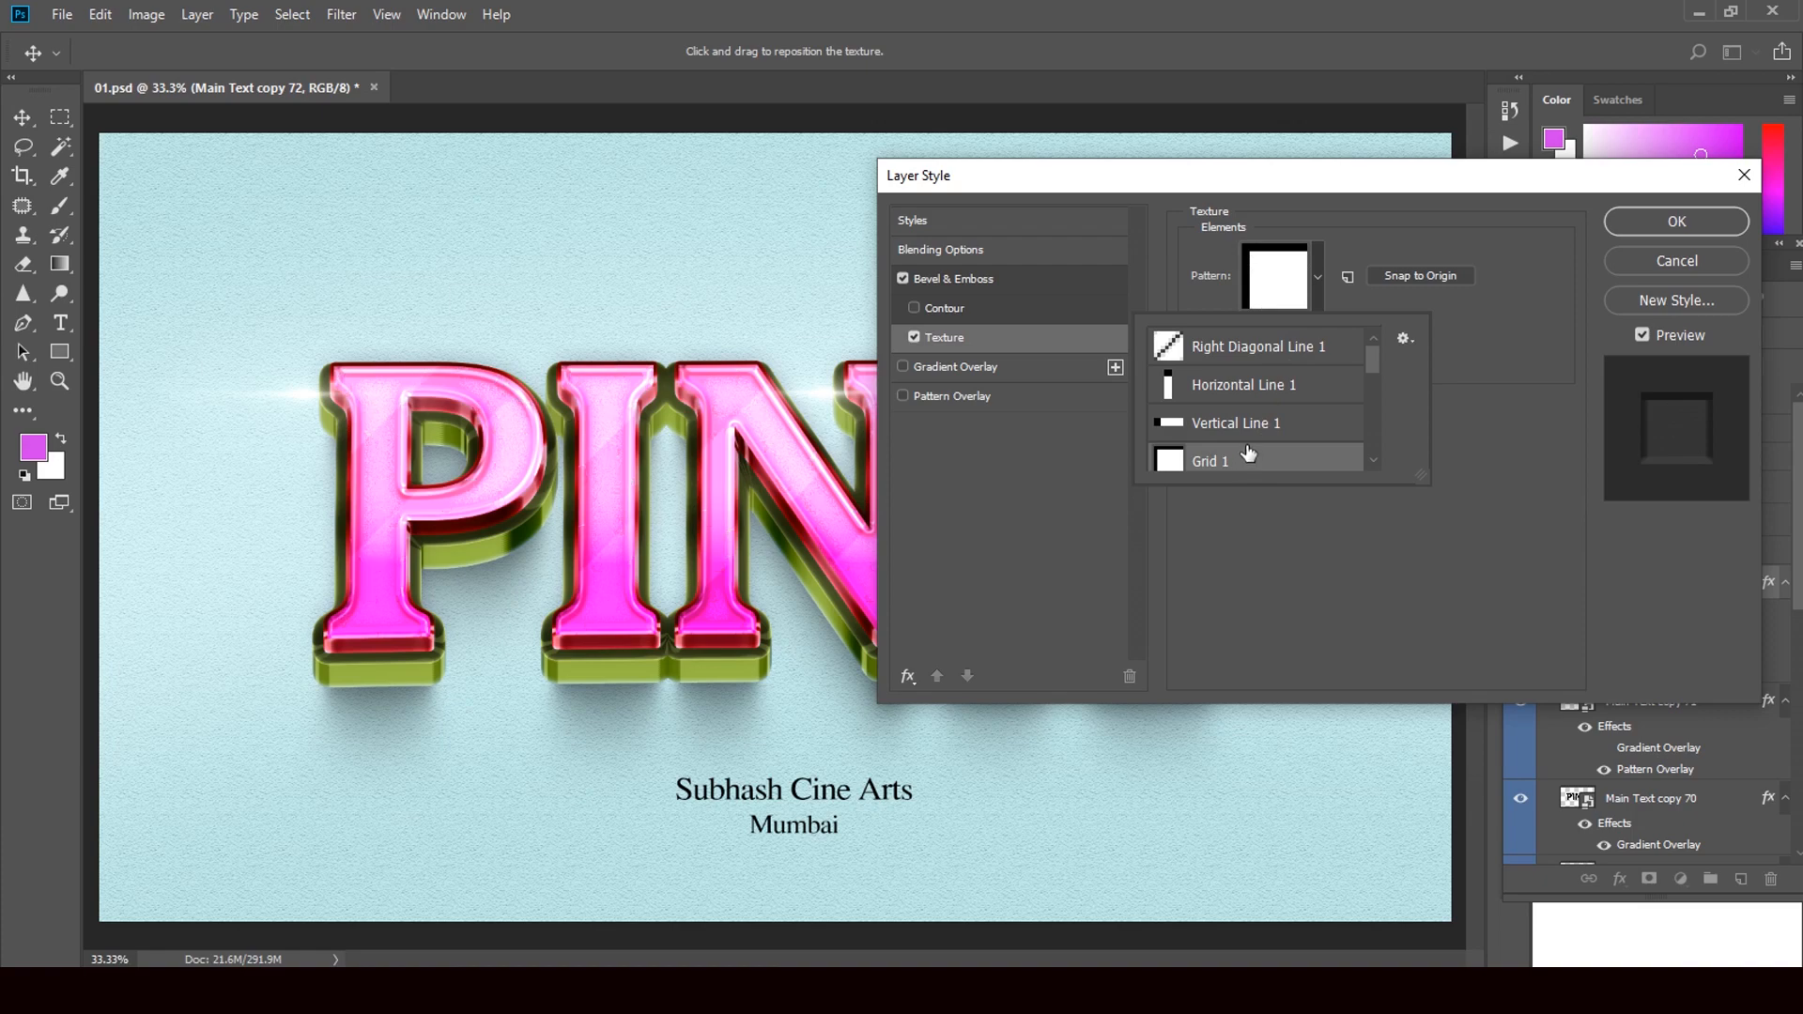
pyautogui.click(1255, 346)
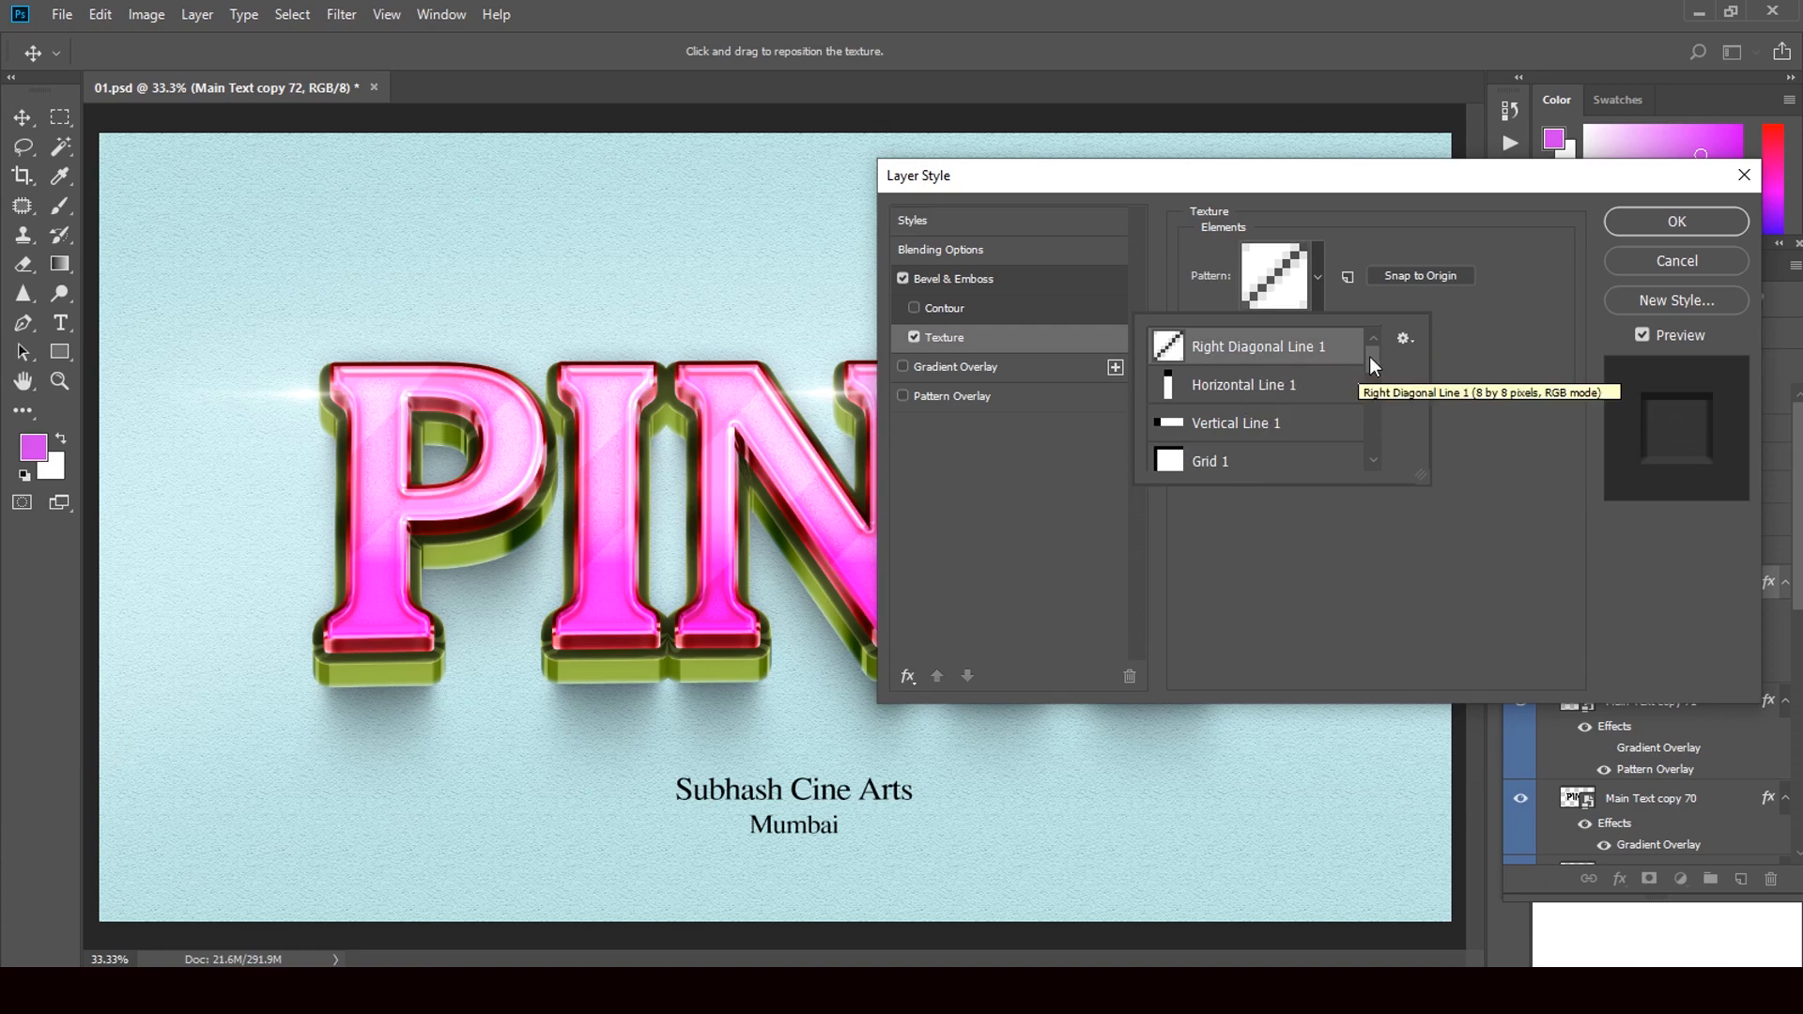
pyautogui.click(1273, 385)
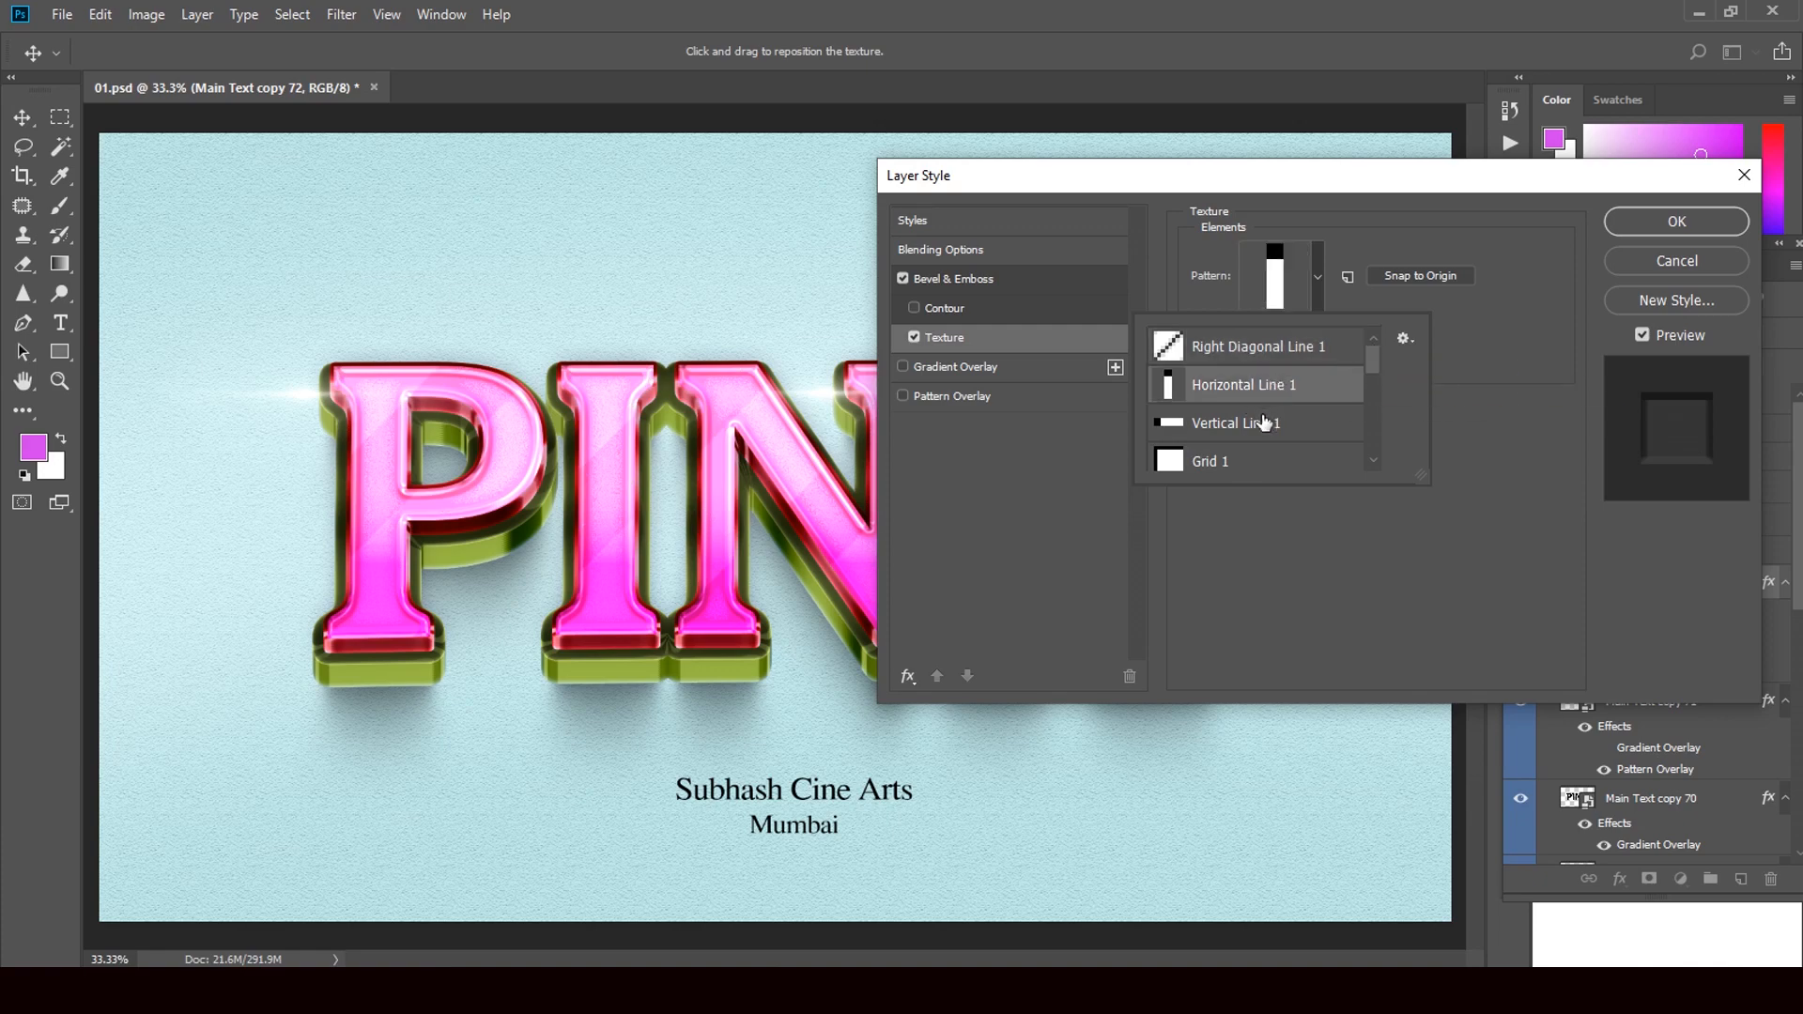
pyautogui.click(1266, 423)
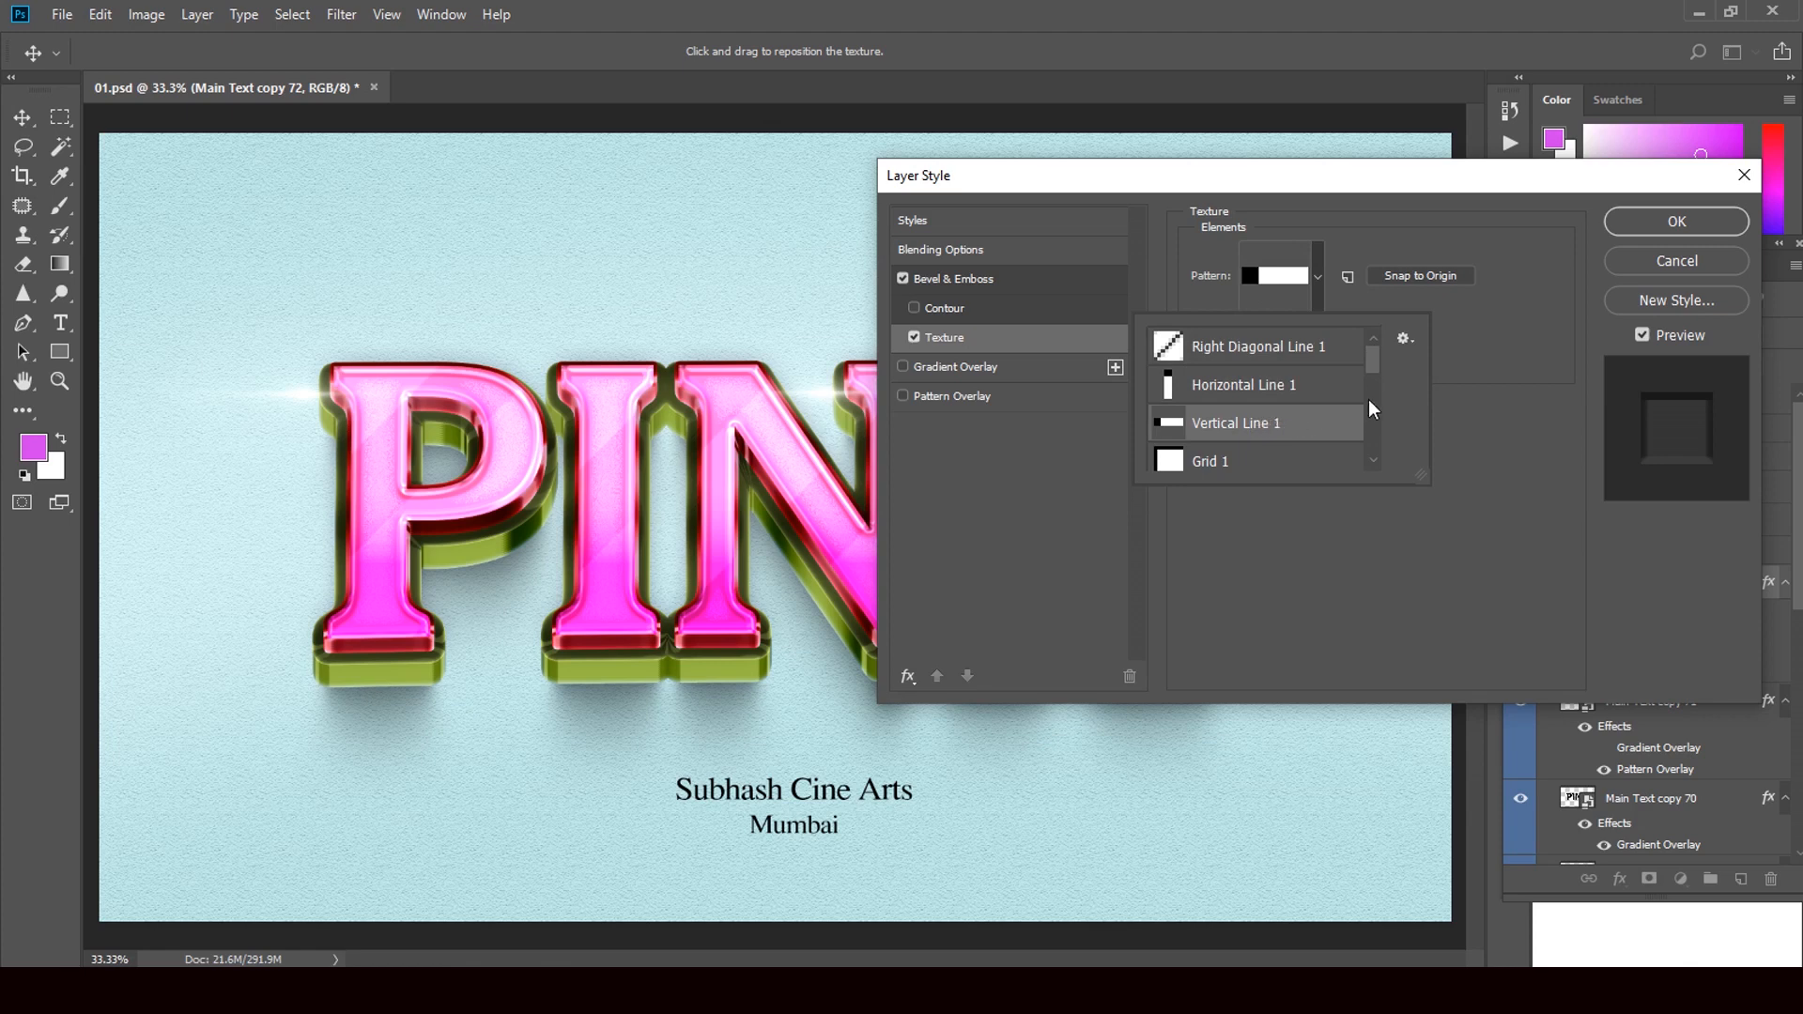
# Try Dots 1, Right Diagonal Dash, Ant Farm, Optical Squares and Extra Heavy Canvas as the texture pattern, cancelling the layer style changes
pyautogui.moveTo(1373, 355); pyautogui.dragTo(1375, 376)
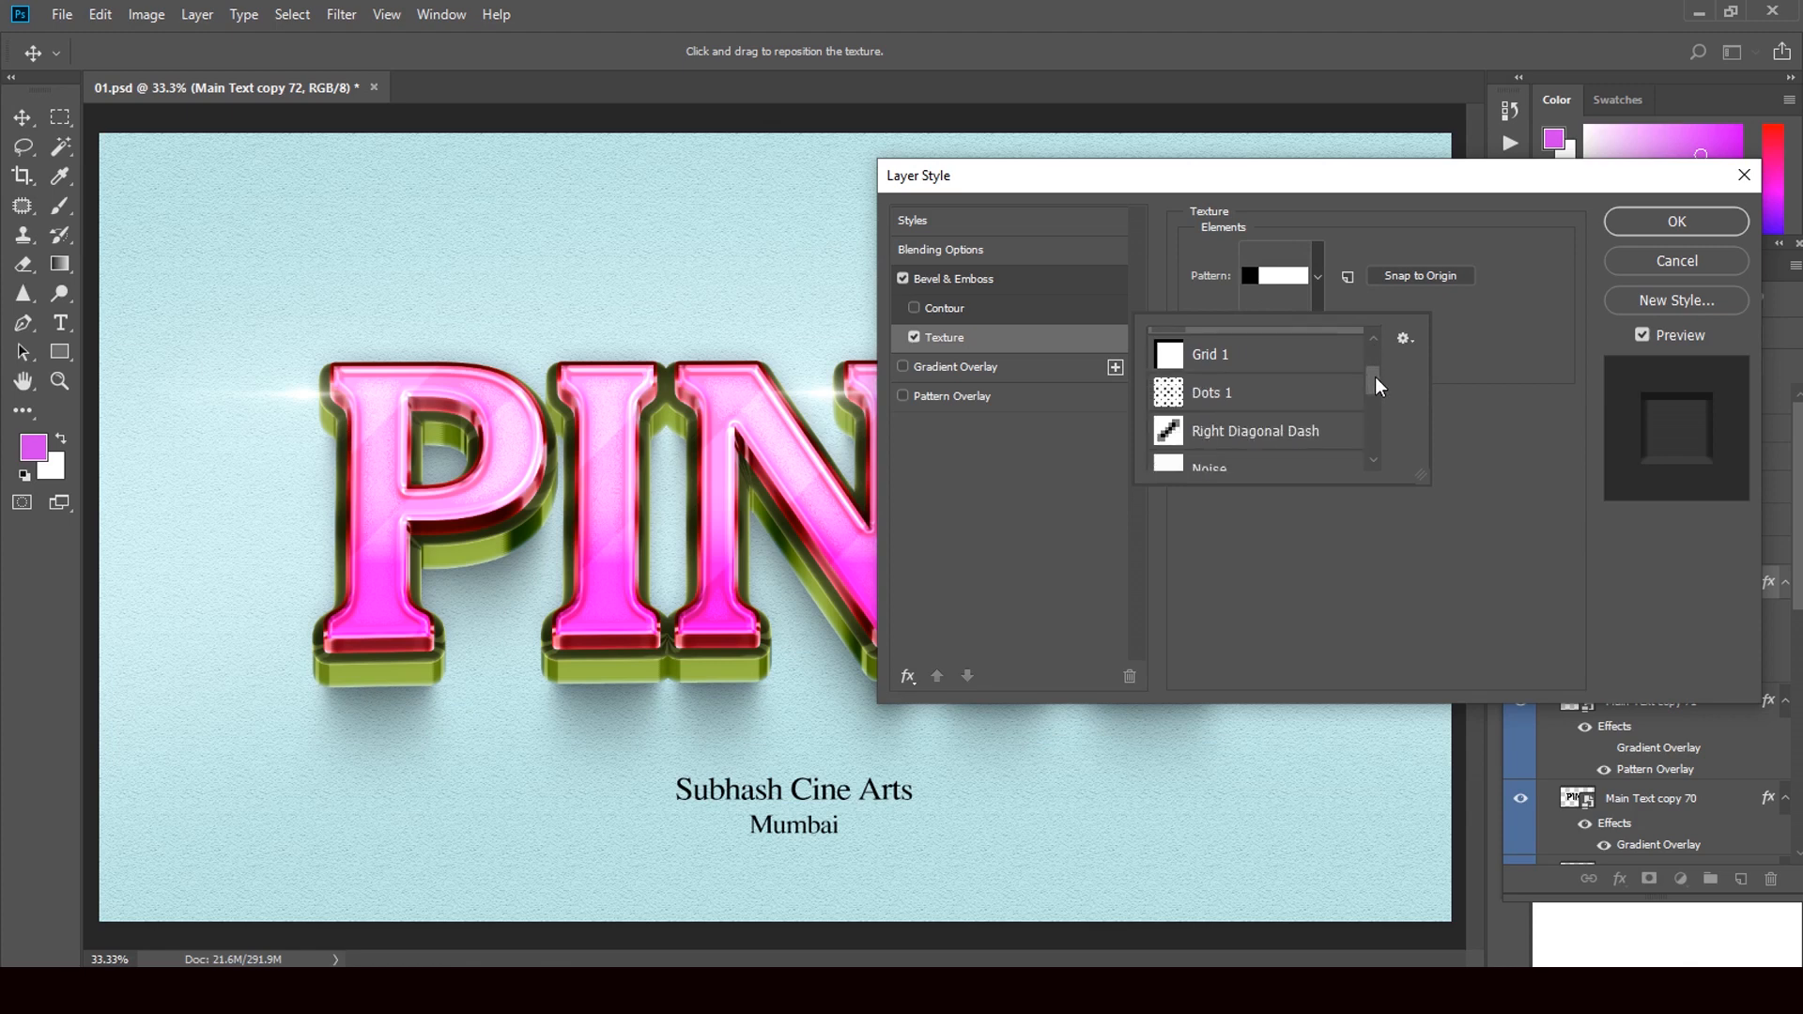
pyautogui.click(1203, 402)
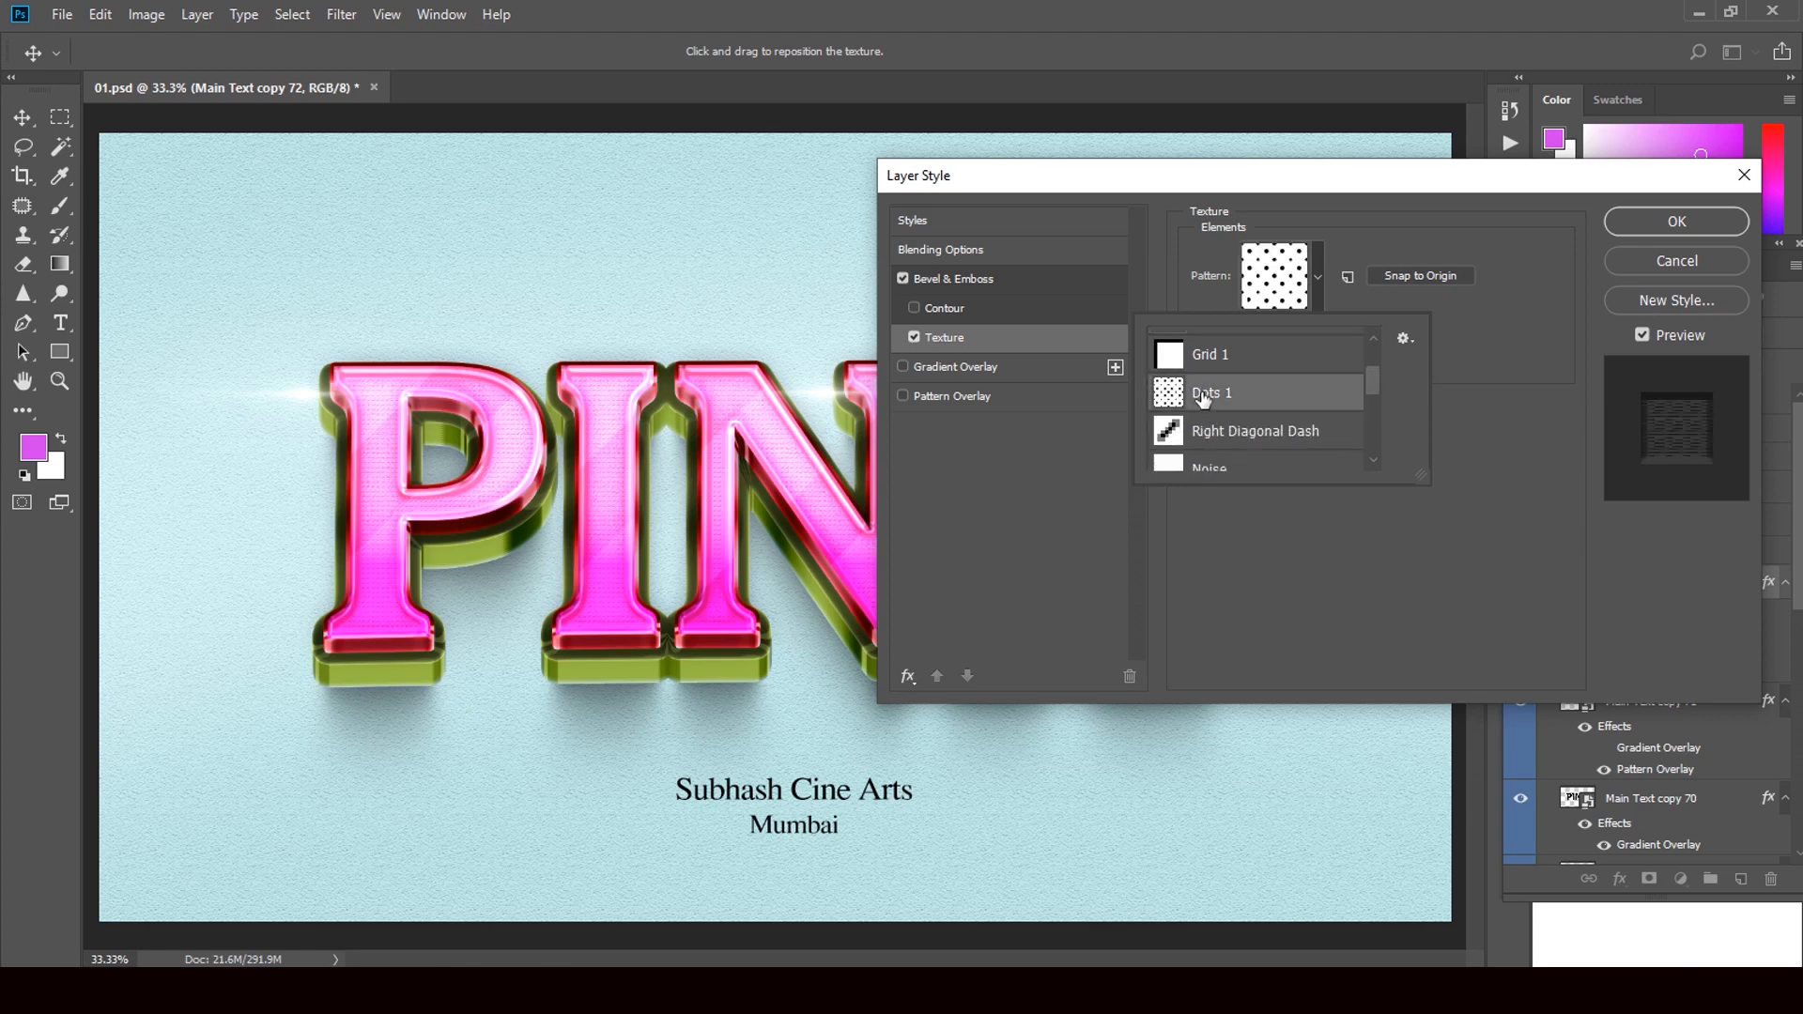
pyautogui.click(1230, 433)
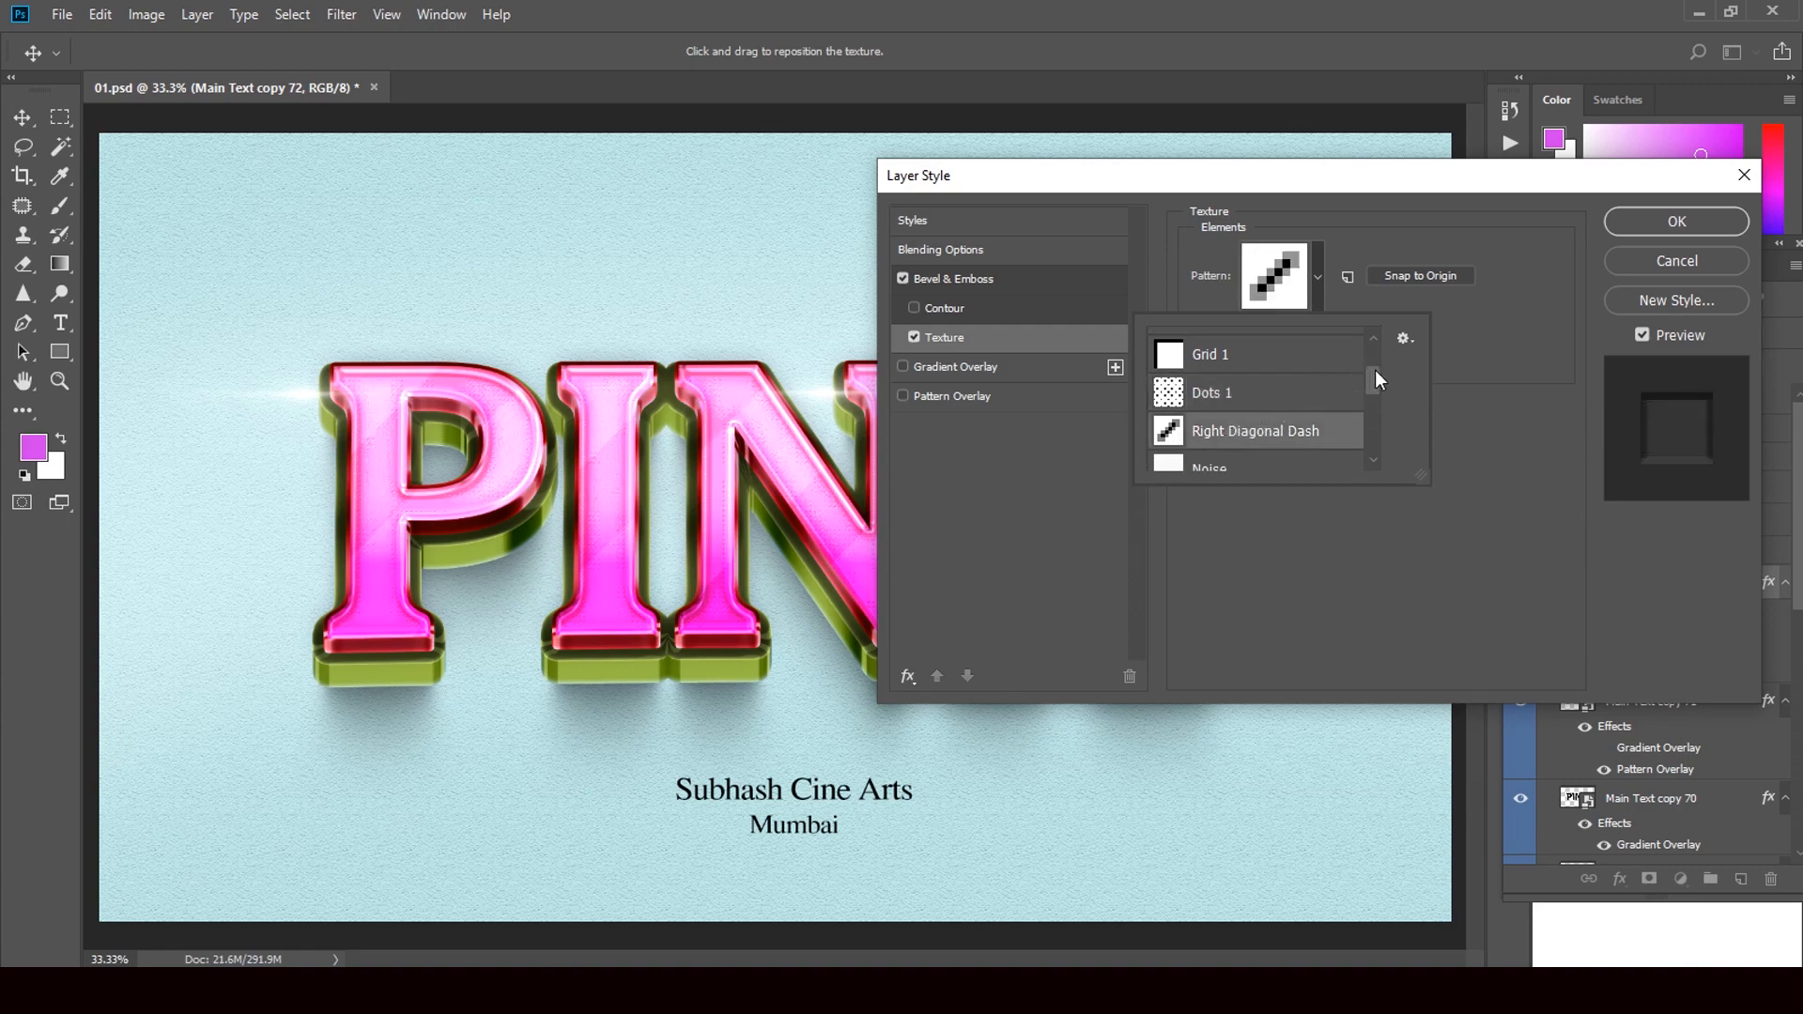
pyautogui.moveTo(1375, 371); pyautogui.dragTo(1378, 420)
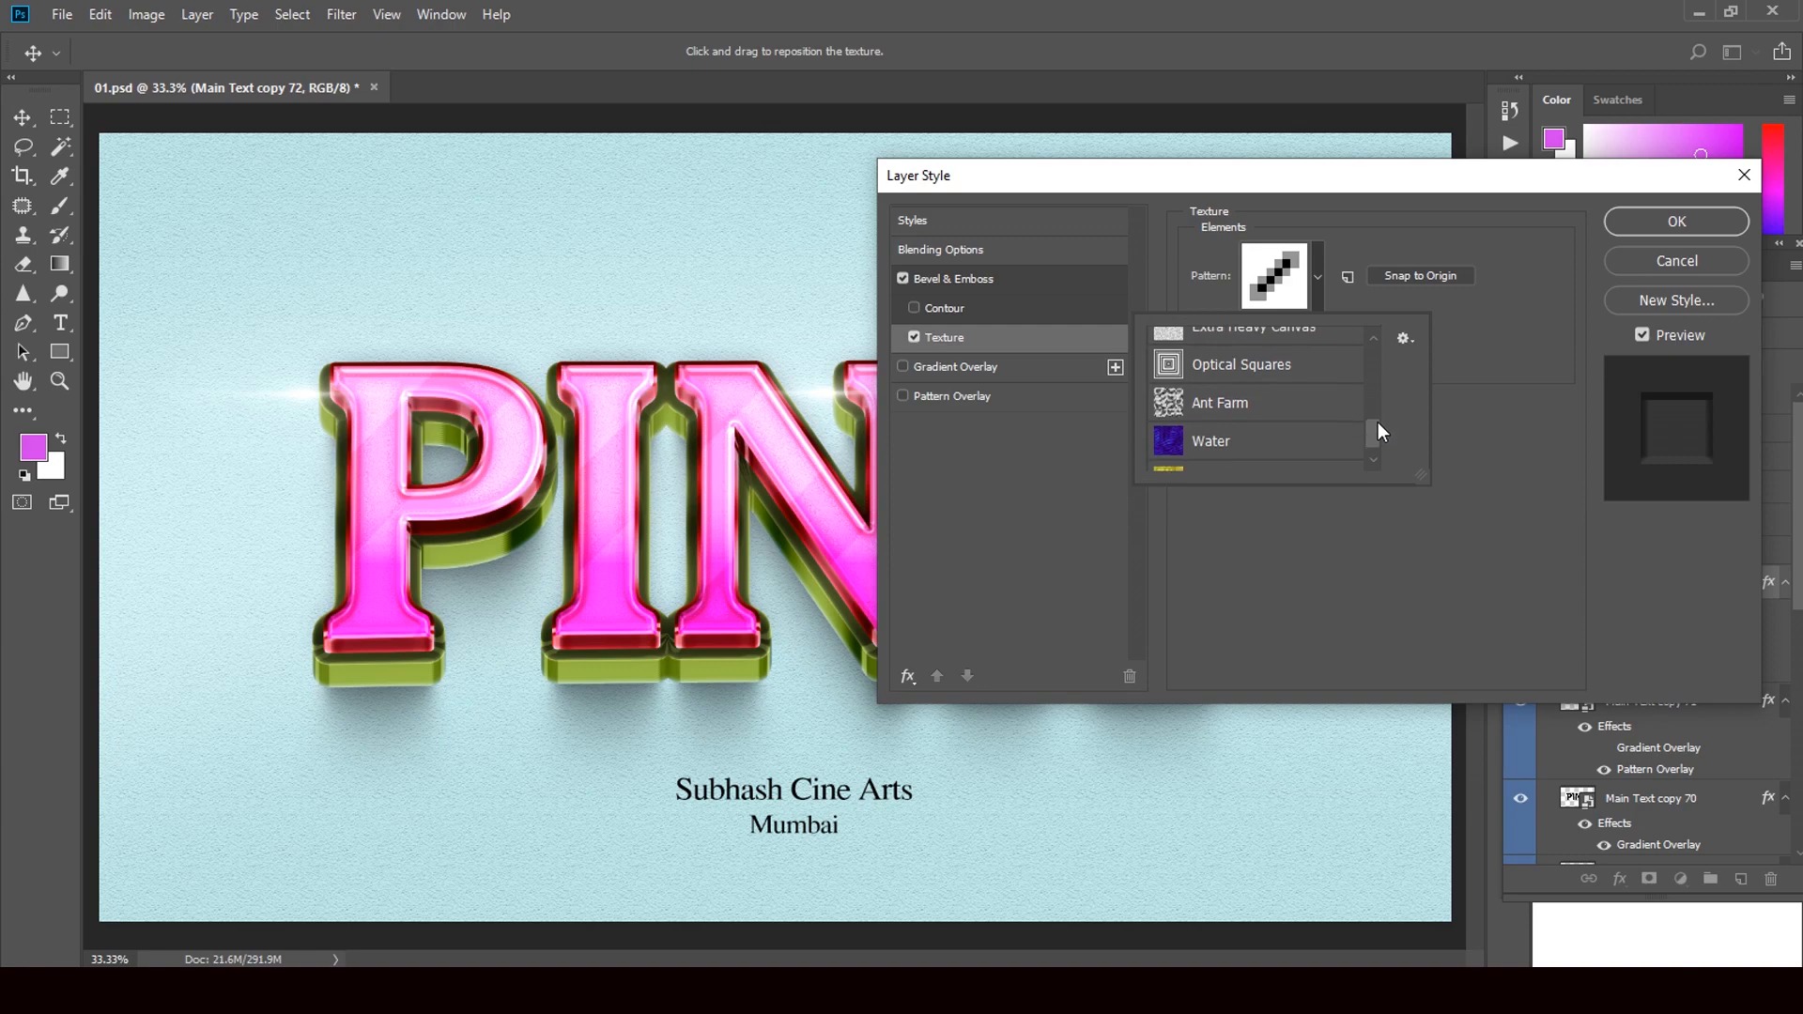
pyautogui.click(1226, 404)
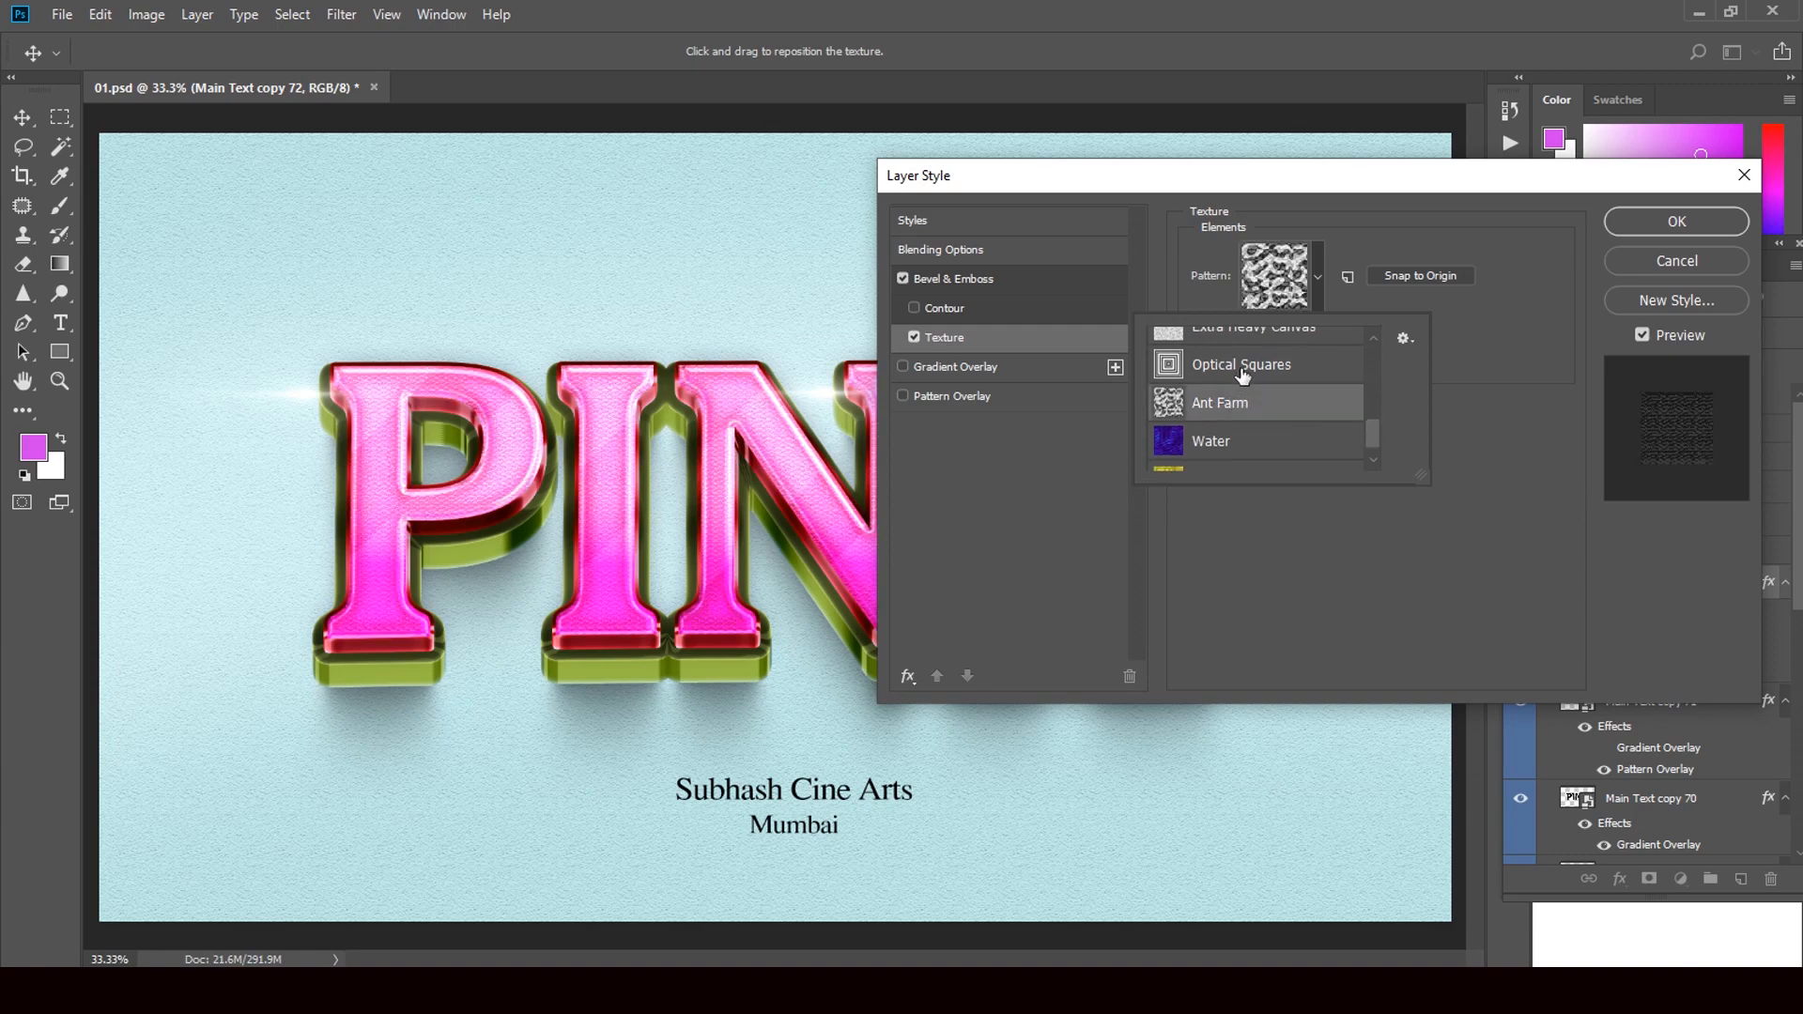
pyautogui.click(1245, 377)
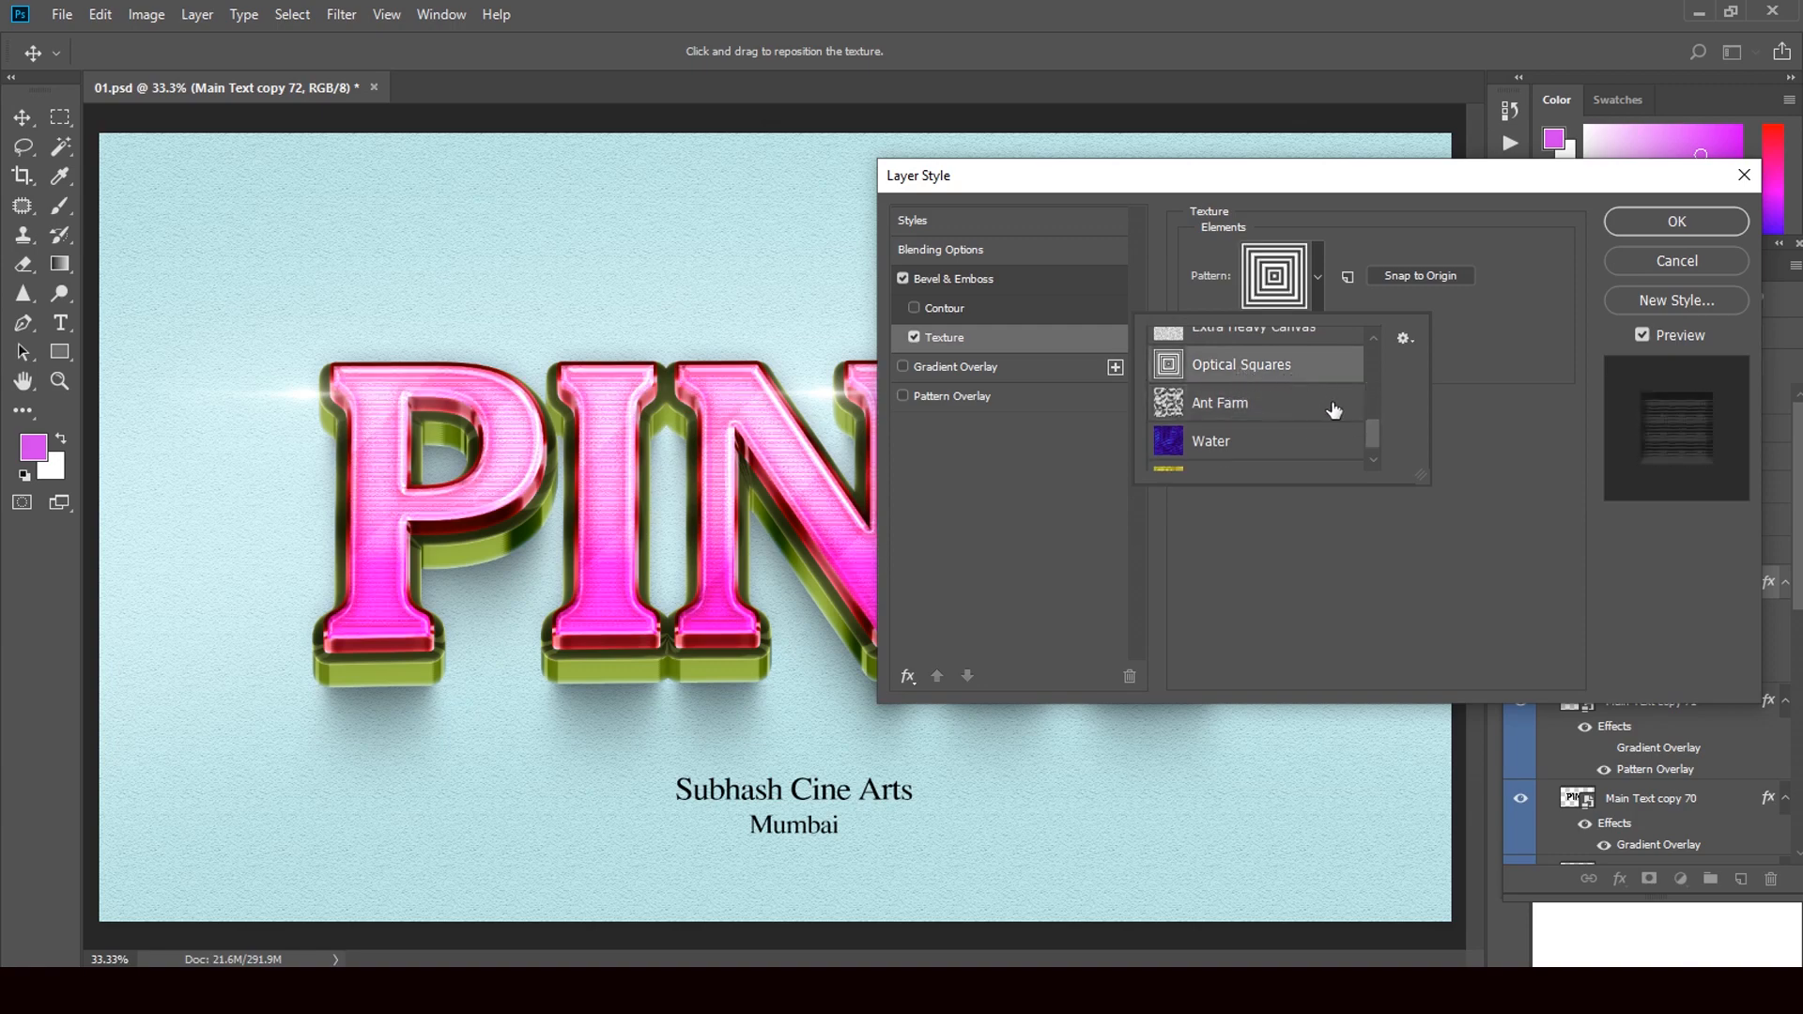
pyautogui.moveTo(1369, 428); pyautogui.dragTo(1370, 400)
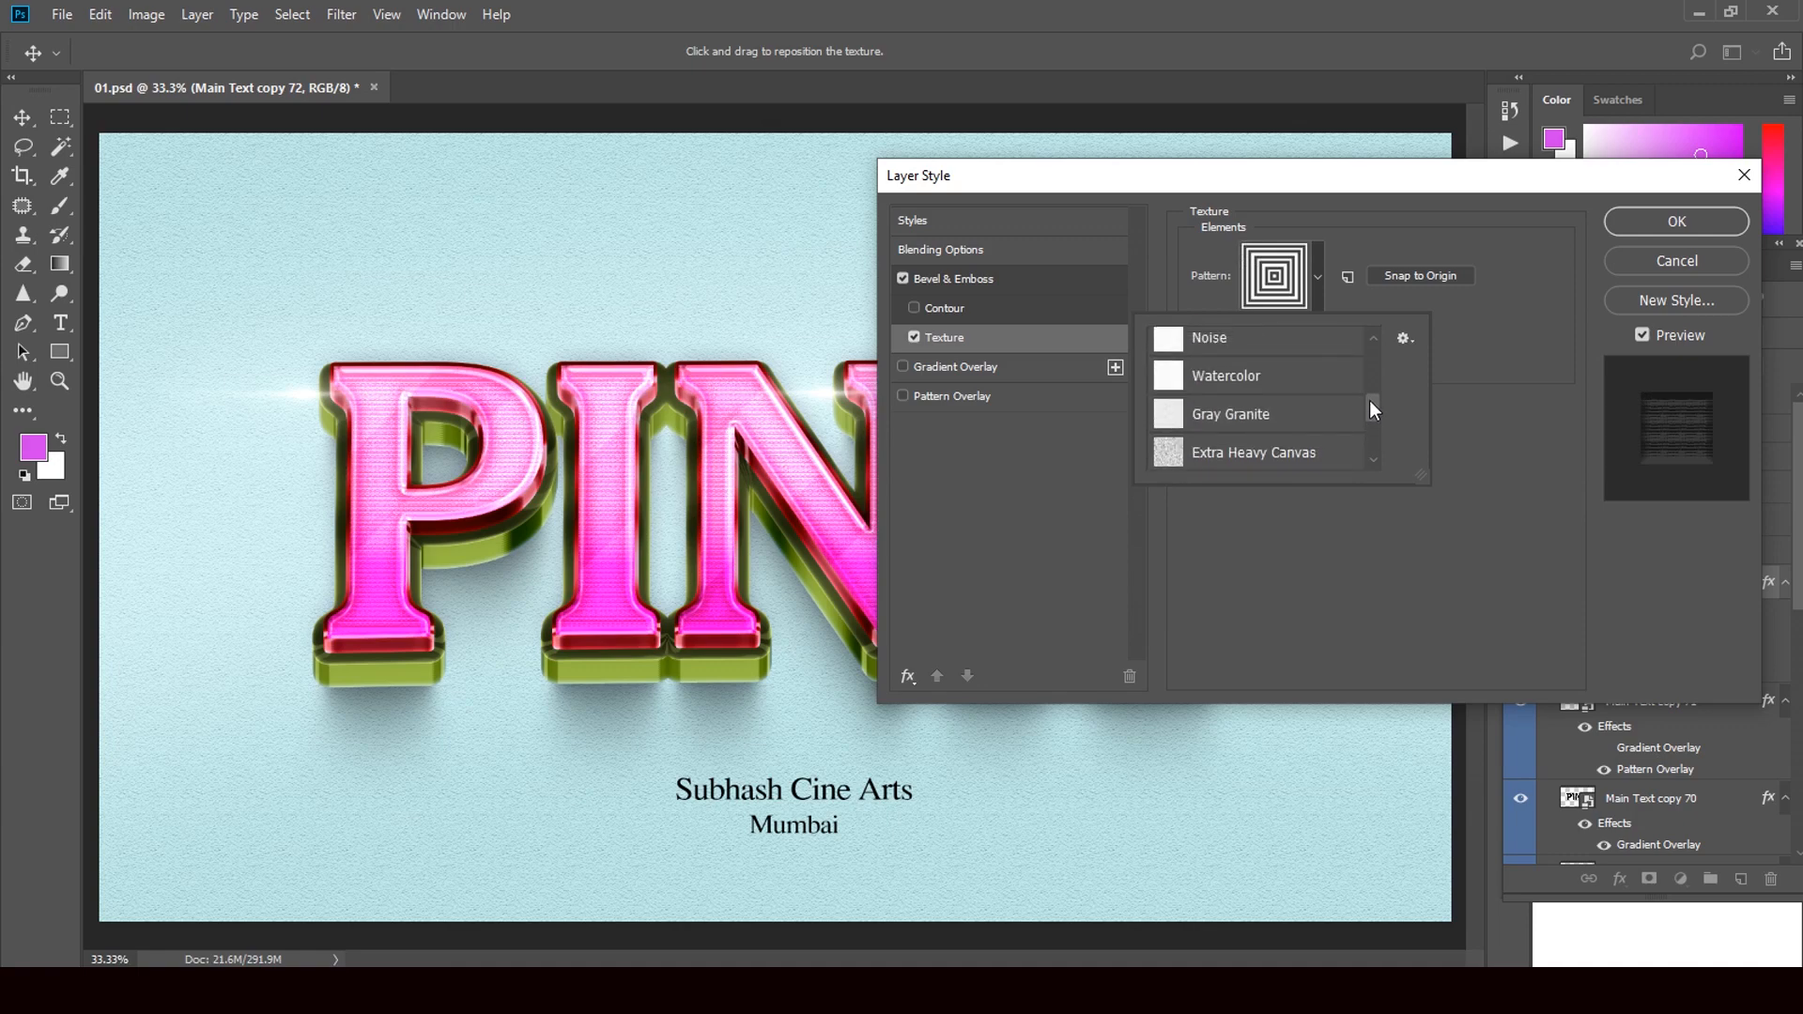
pyautogui.click(1278, 455)
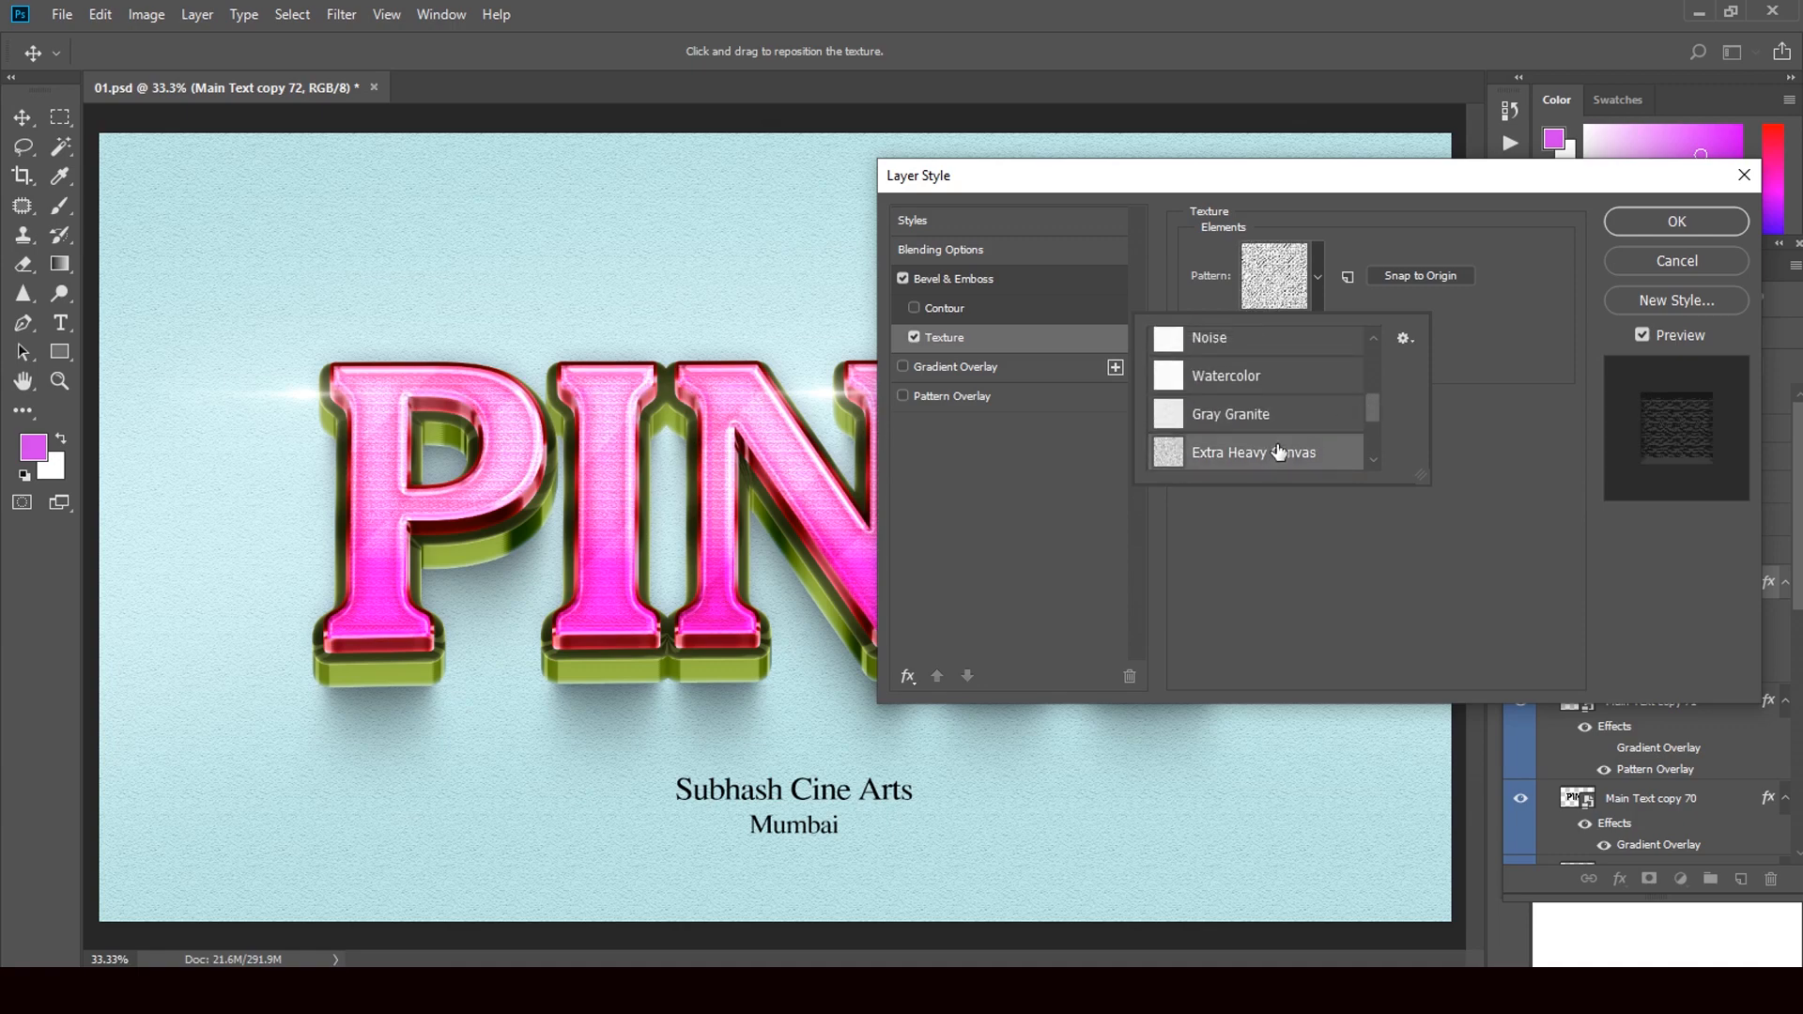
pyautogui.click(1633, 261)
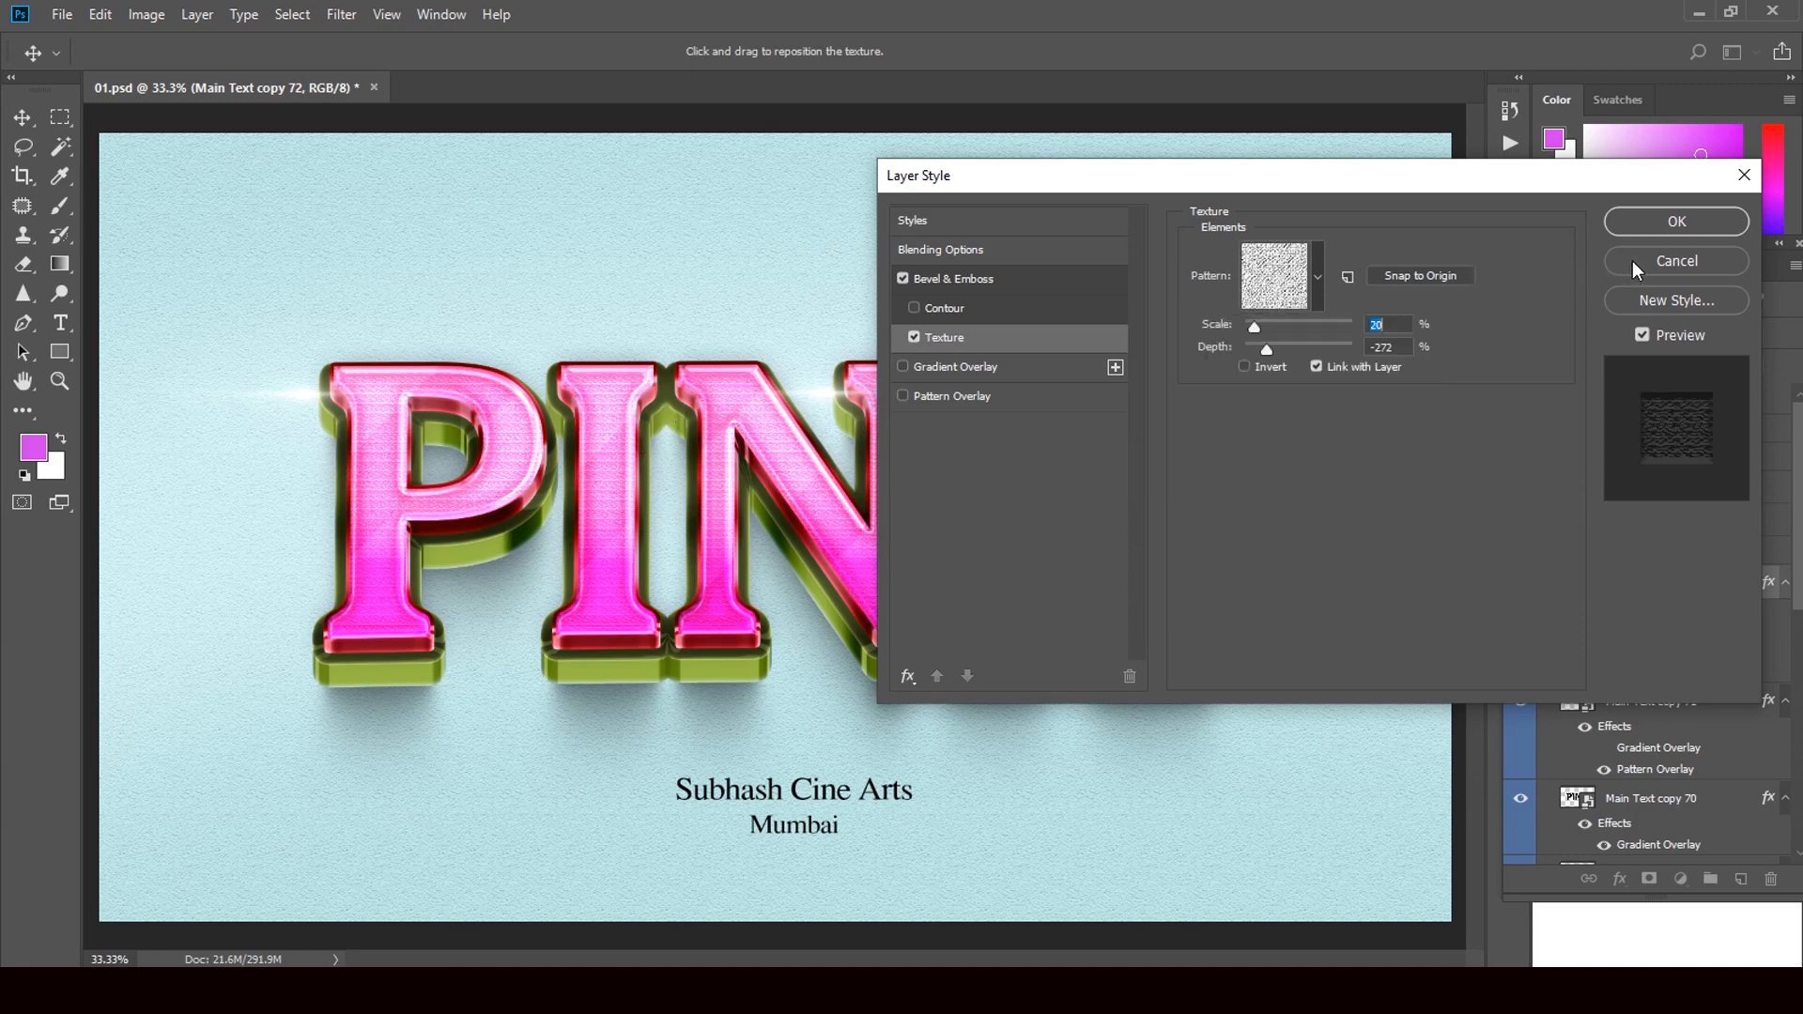
pyautogui.click(1632, 261)
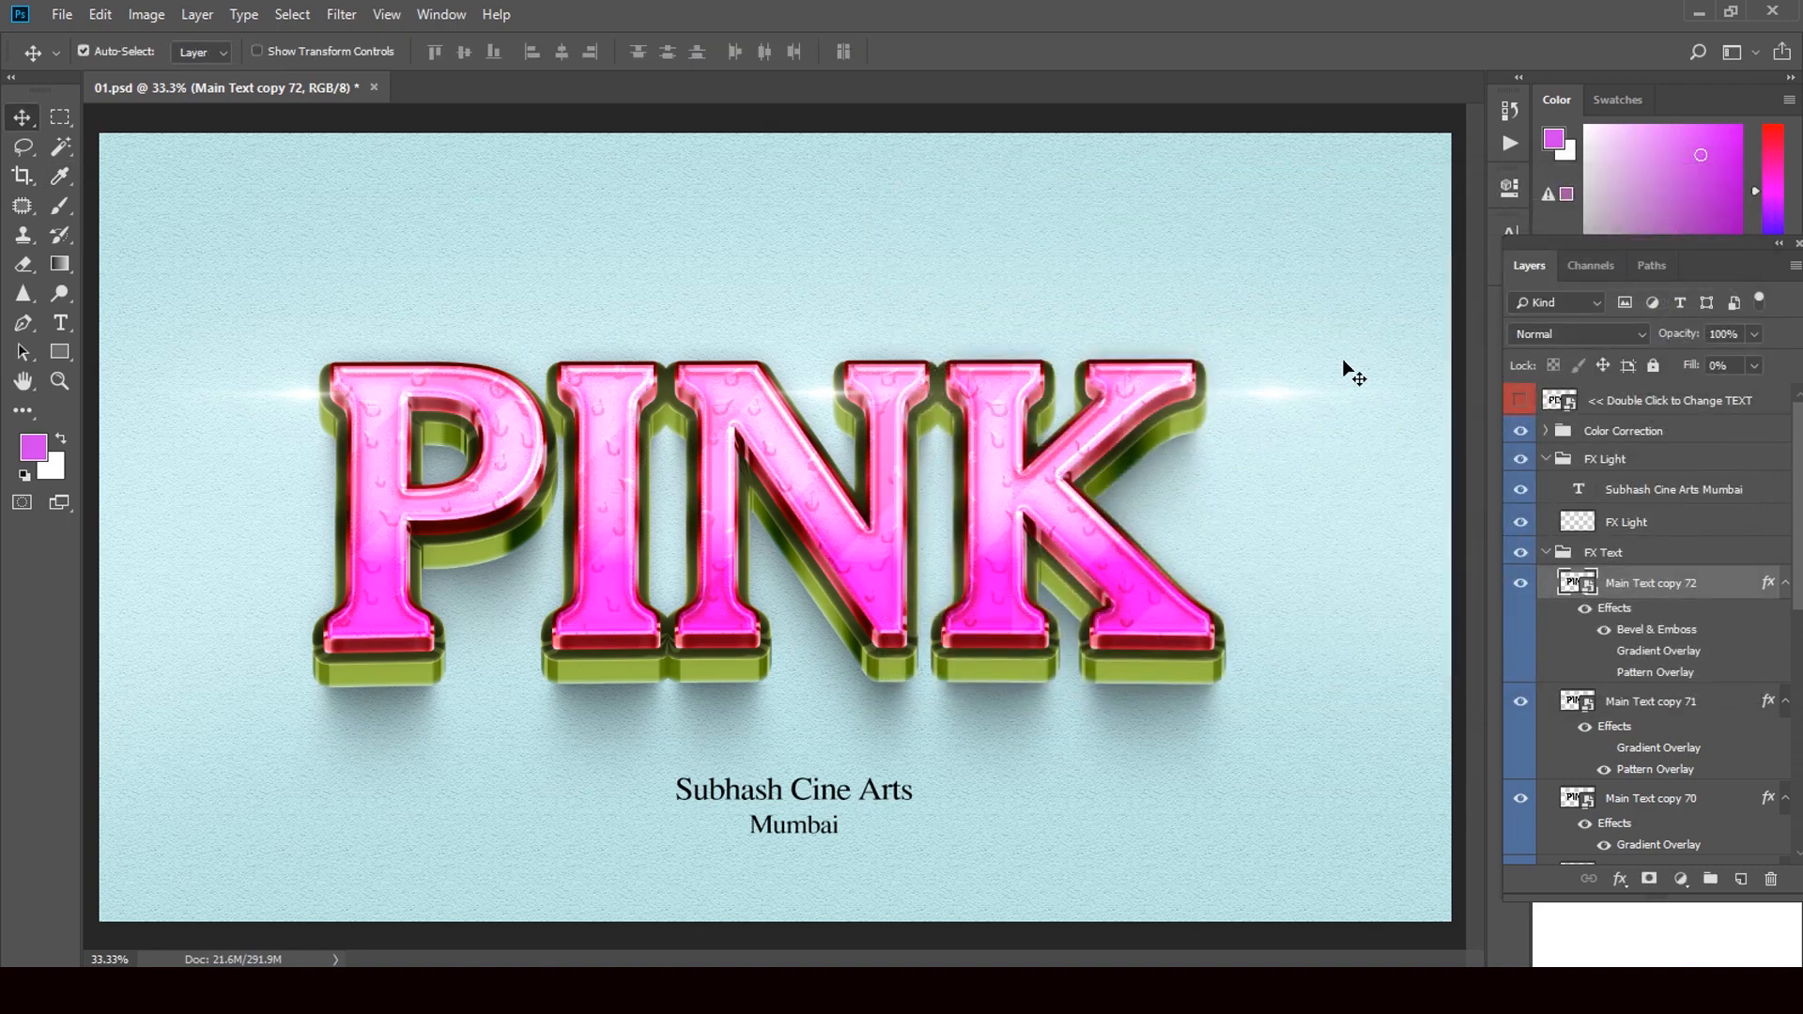
# Try the Watercolor and Gray Granite patterns in the Pattern Overlay of Main Text copy 71, cancelling the layer style changes
pyautogui.click(1769, 703)
pyautogui.doubleClick(1769, 702)
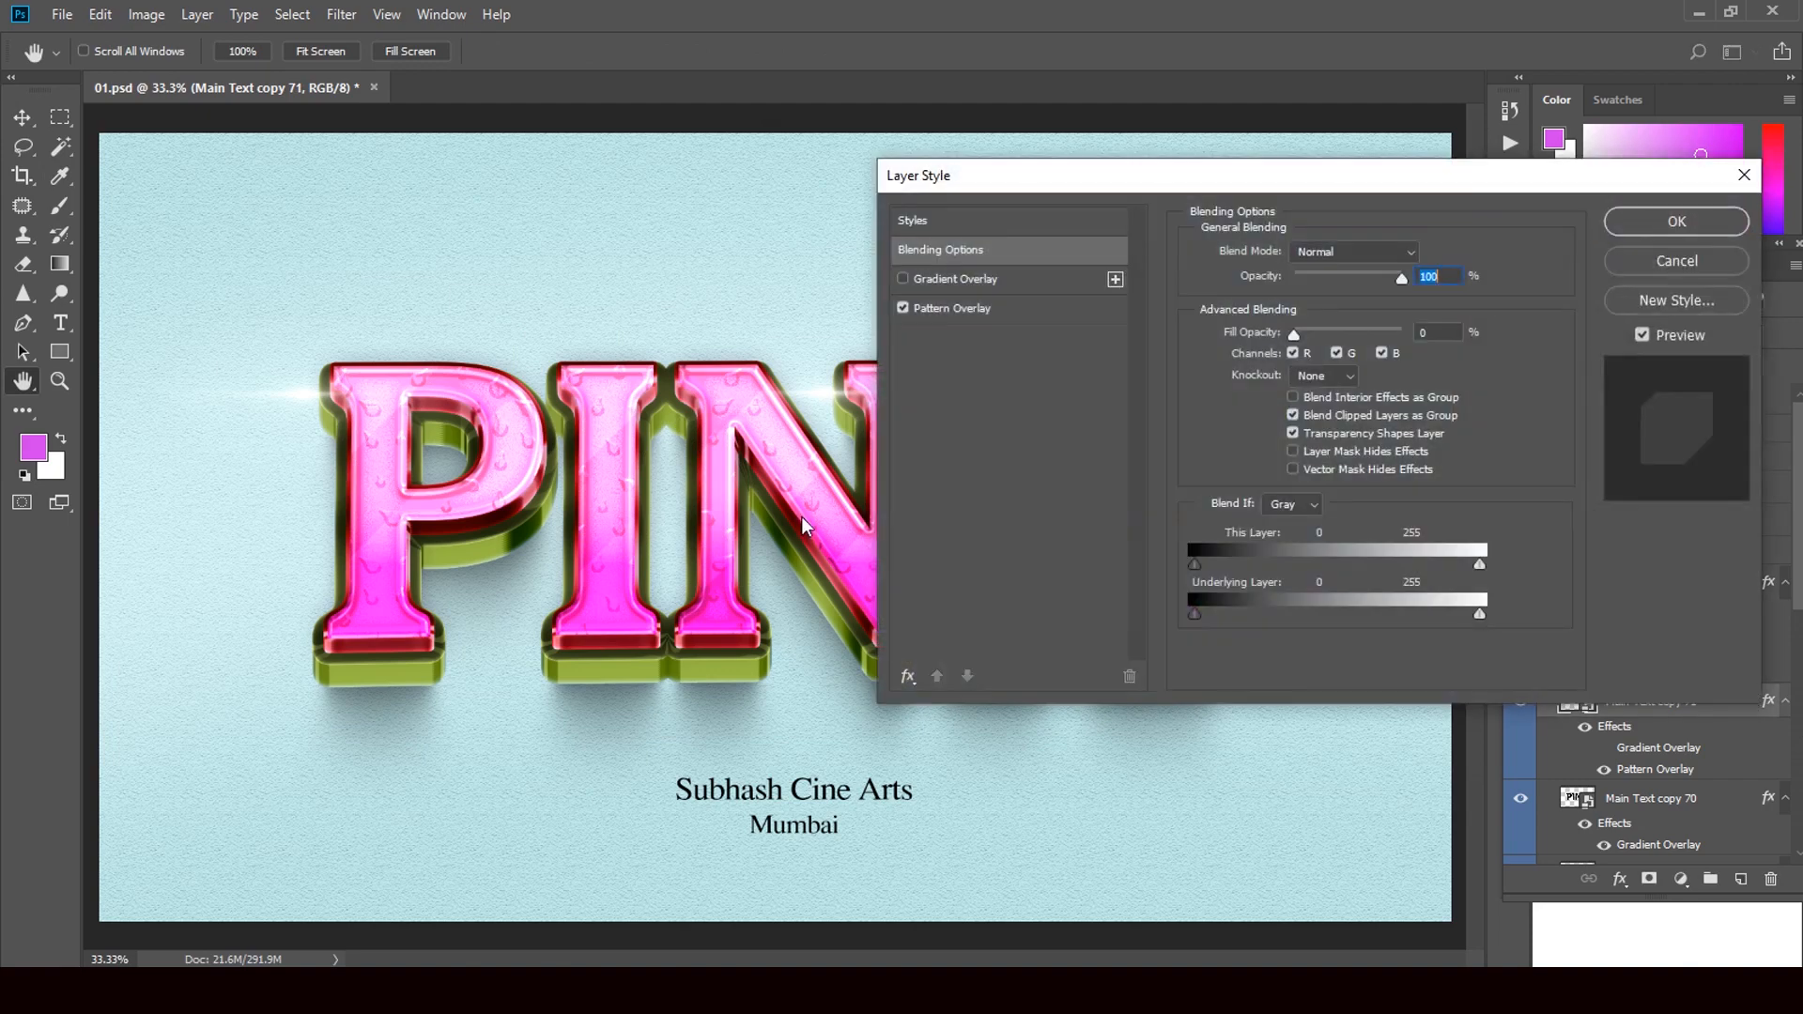
pyautogui.click(984, 306)
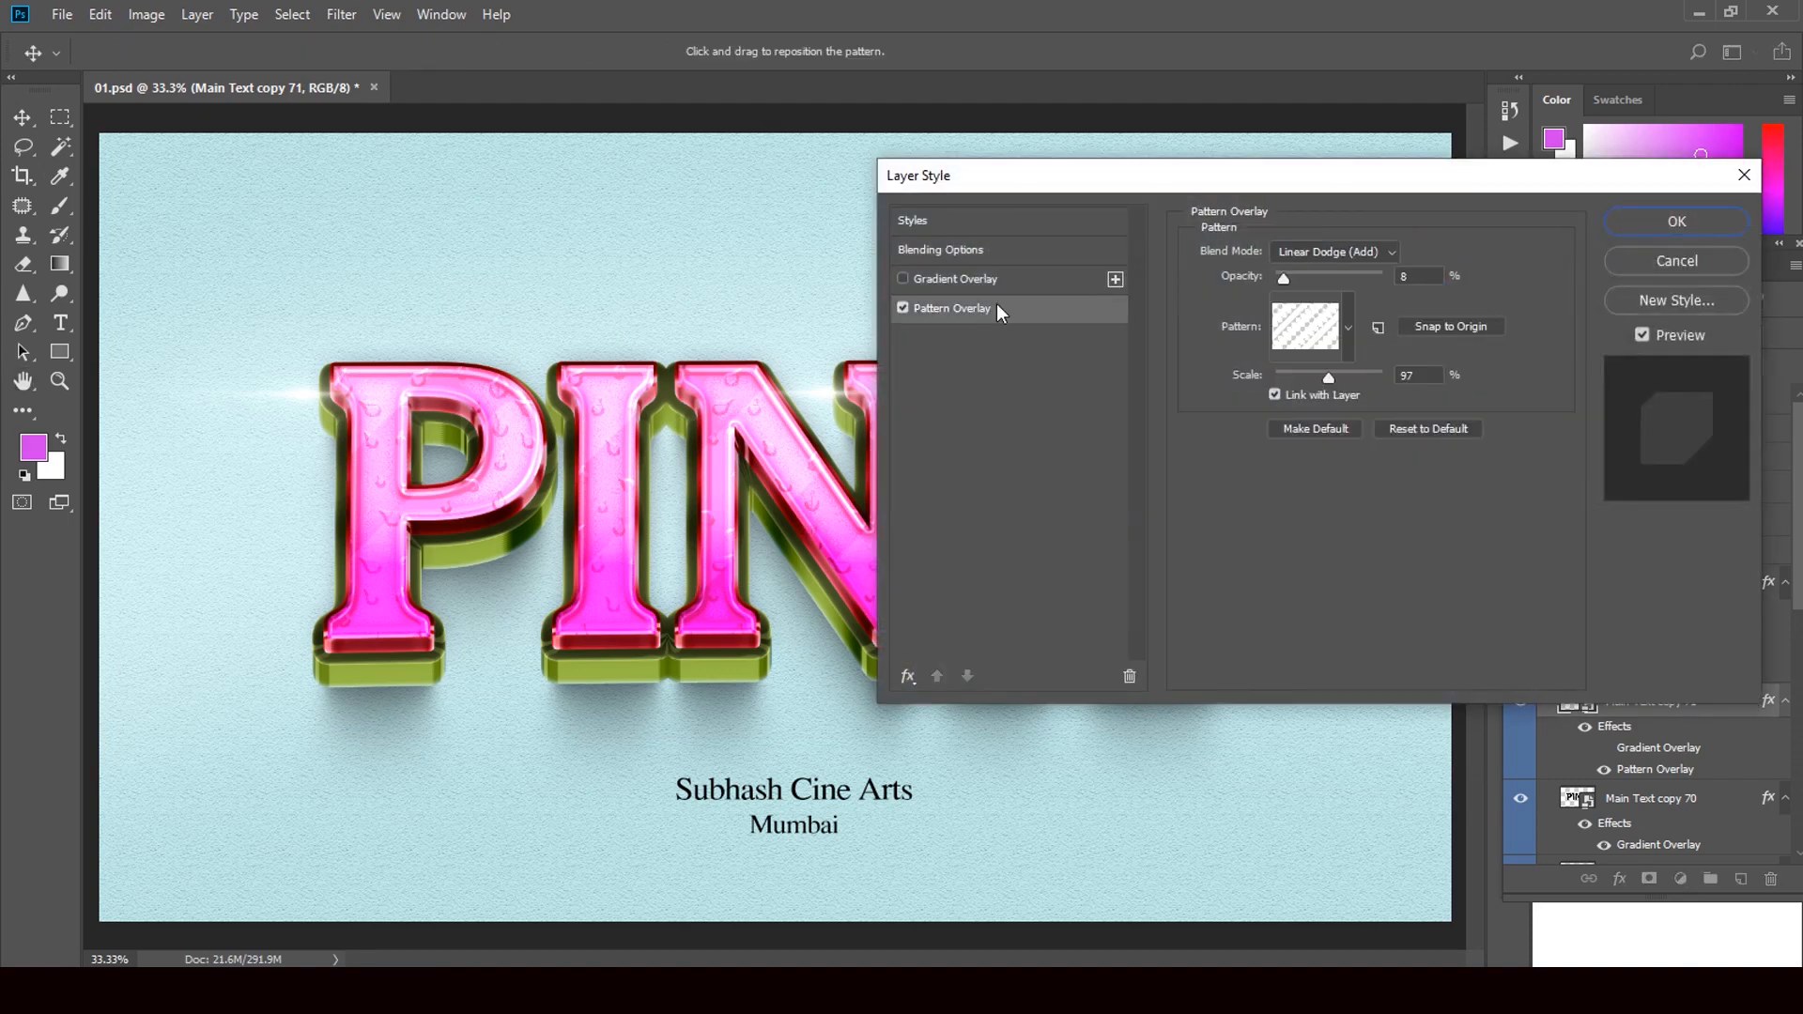
pyautogui.click(1348, 326)
pyautogui.click(1292, 429)
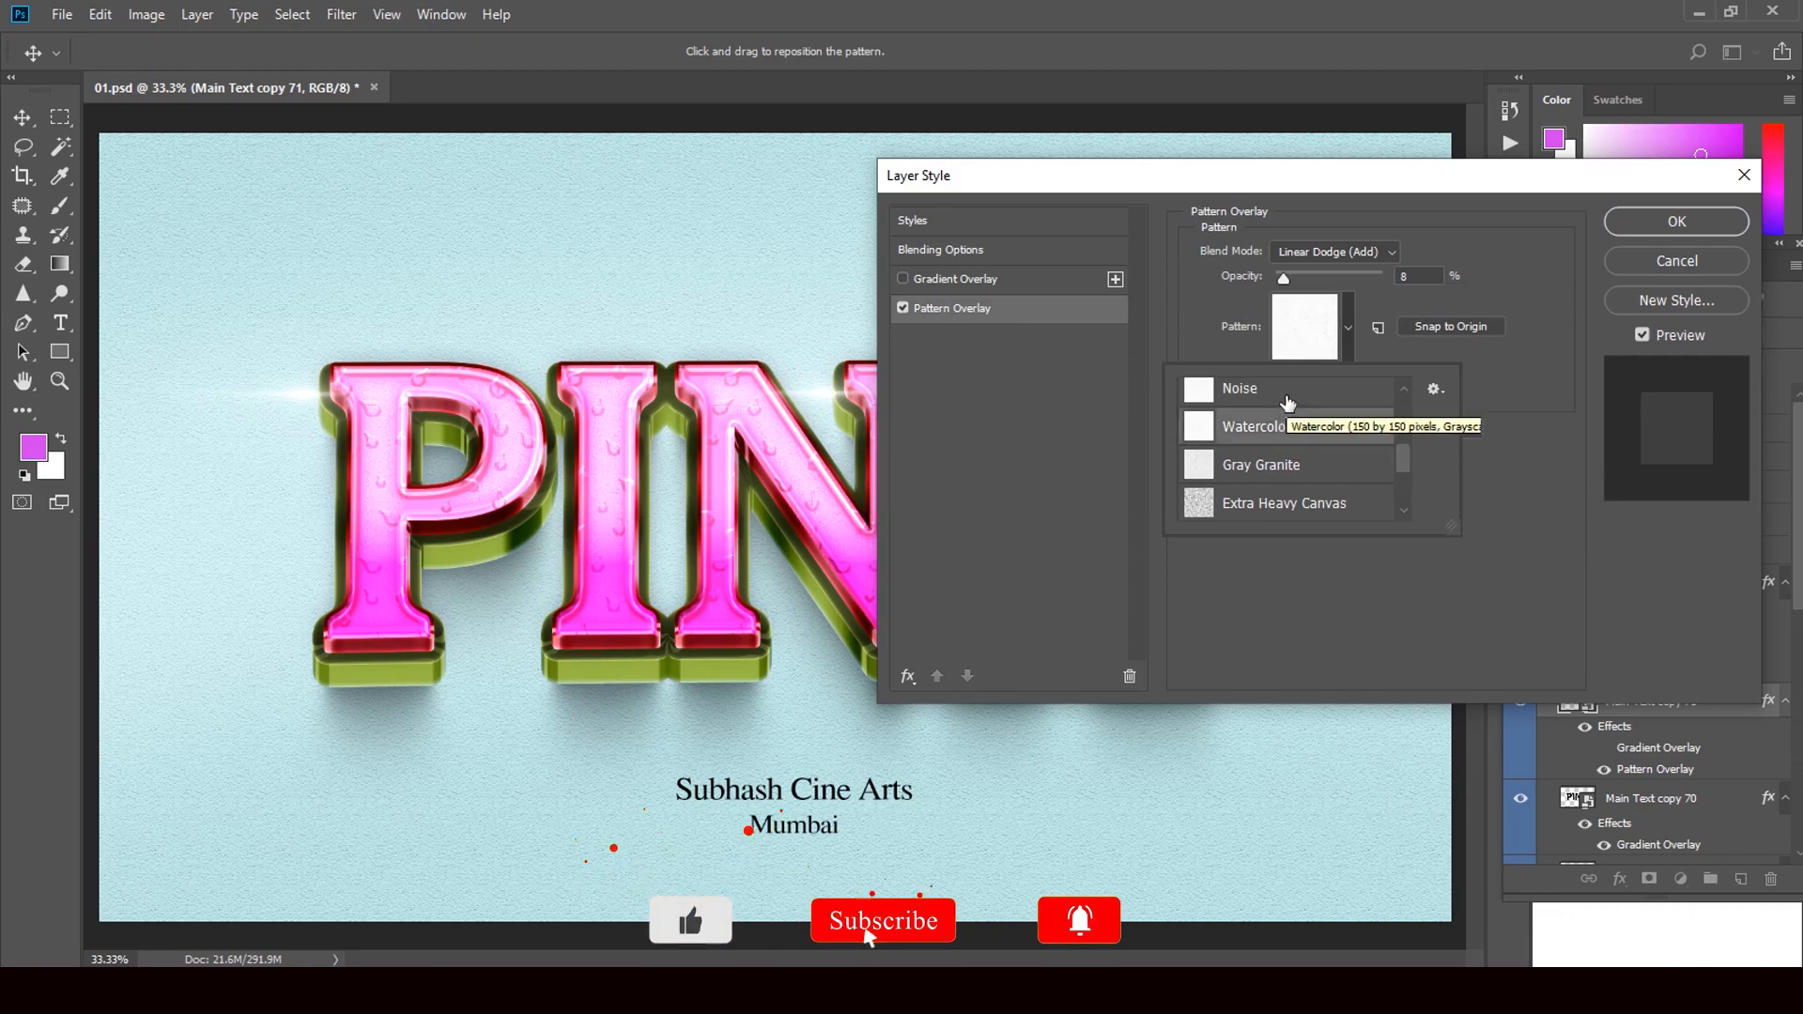
pyautogui.click(1277, 464)
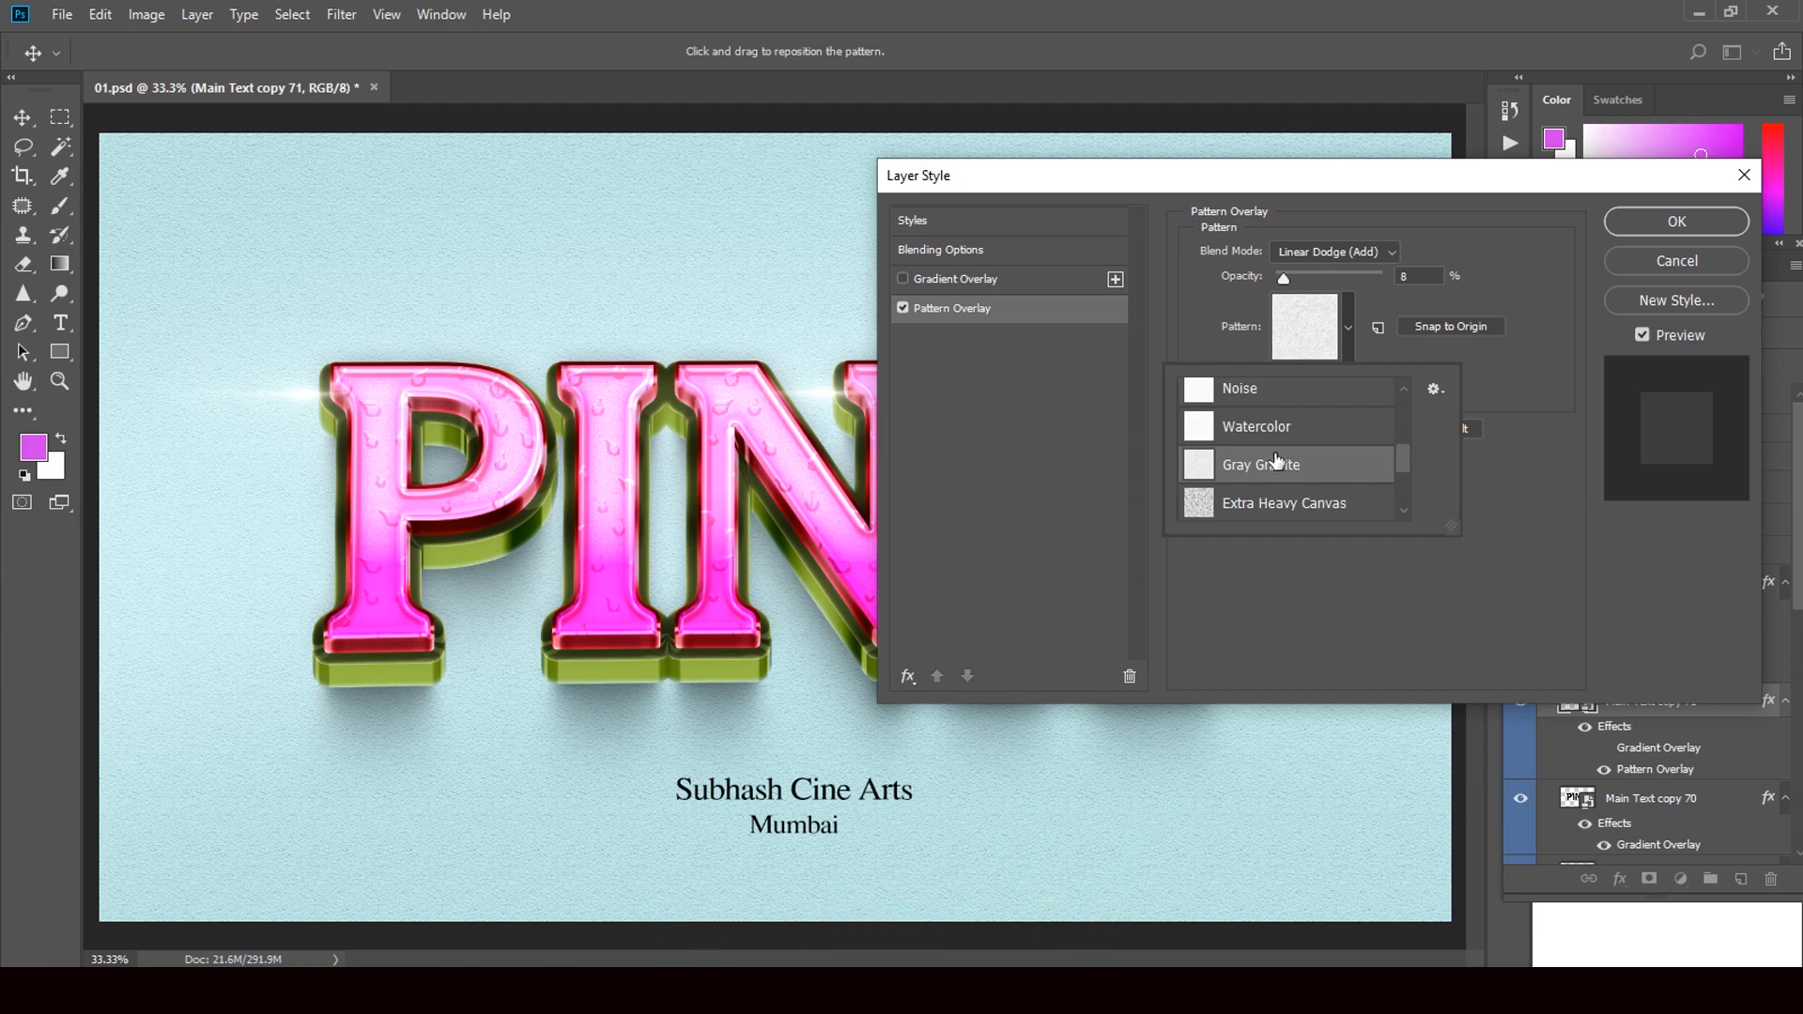
pyautogui.click(1676, 253)
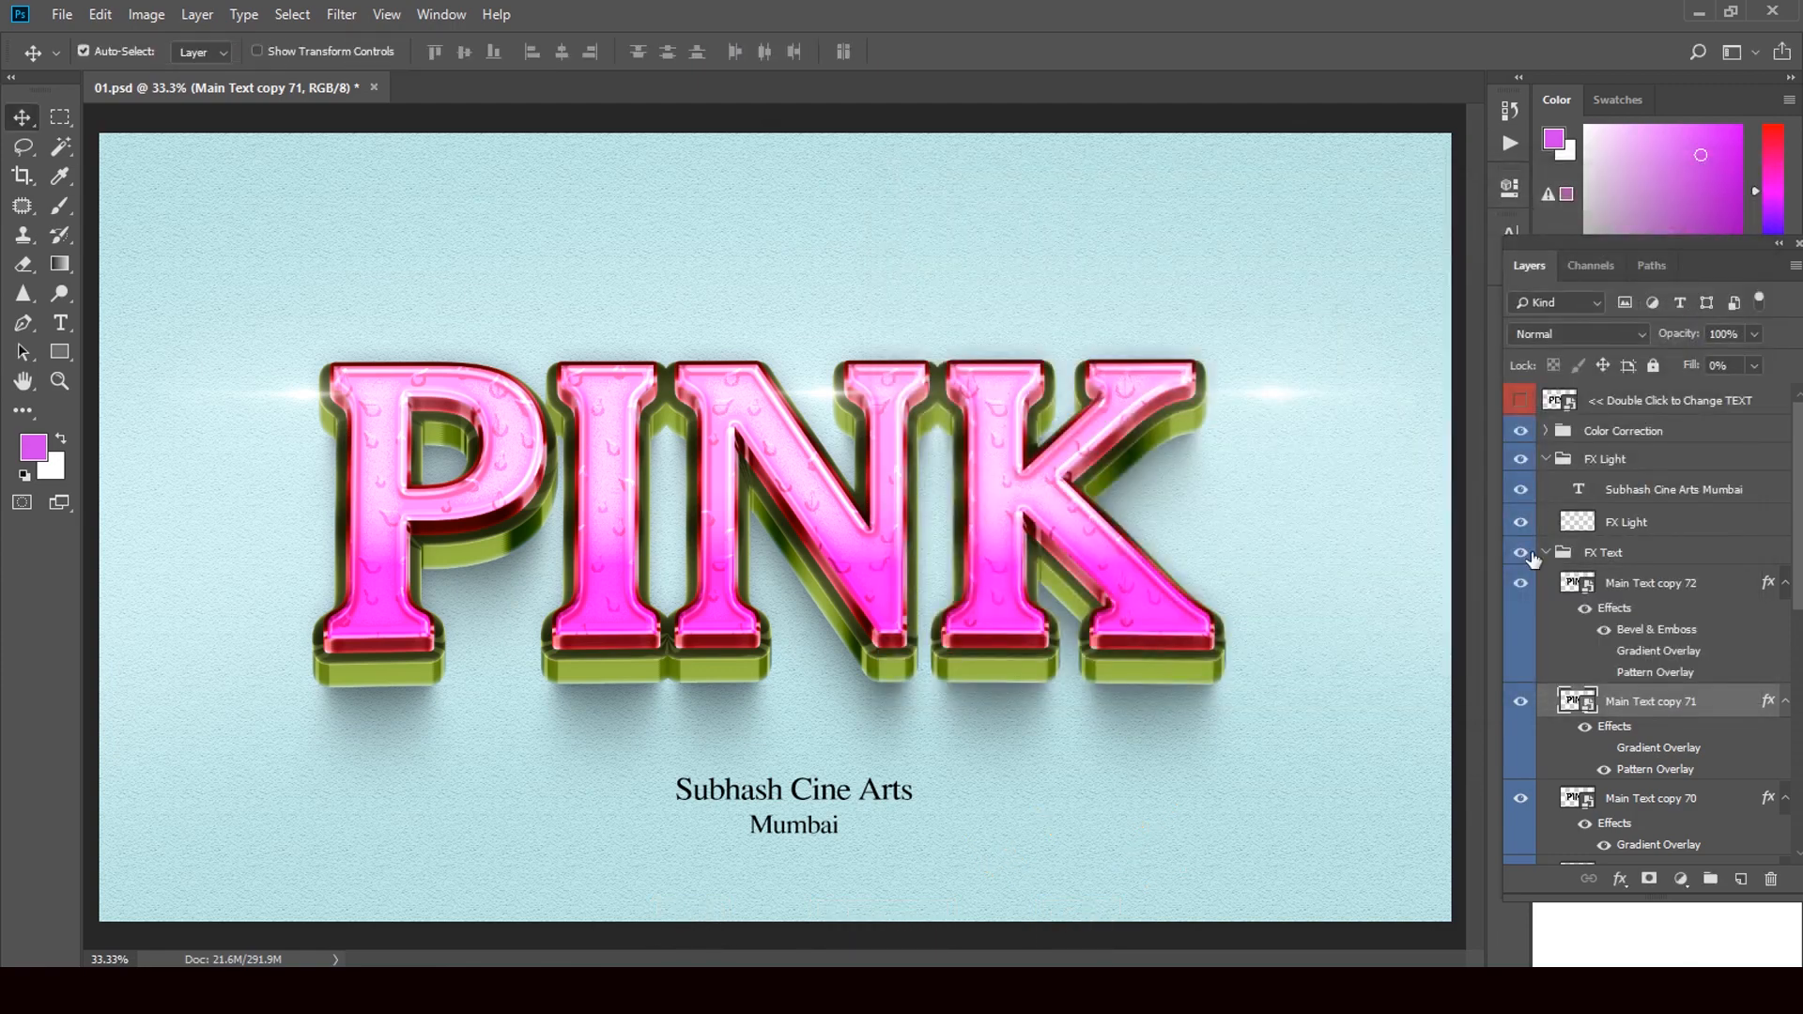
# Hide the Background group to view the text on transparency, and show it again
pyautogui.moveTo(1799, 543); pyautogui.dragTo(1788, 794)
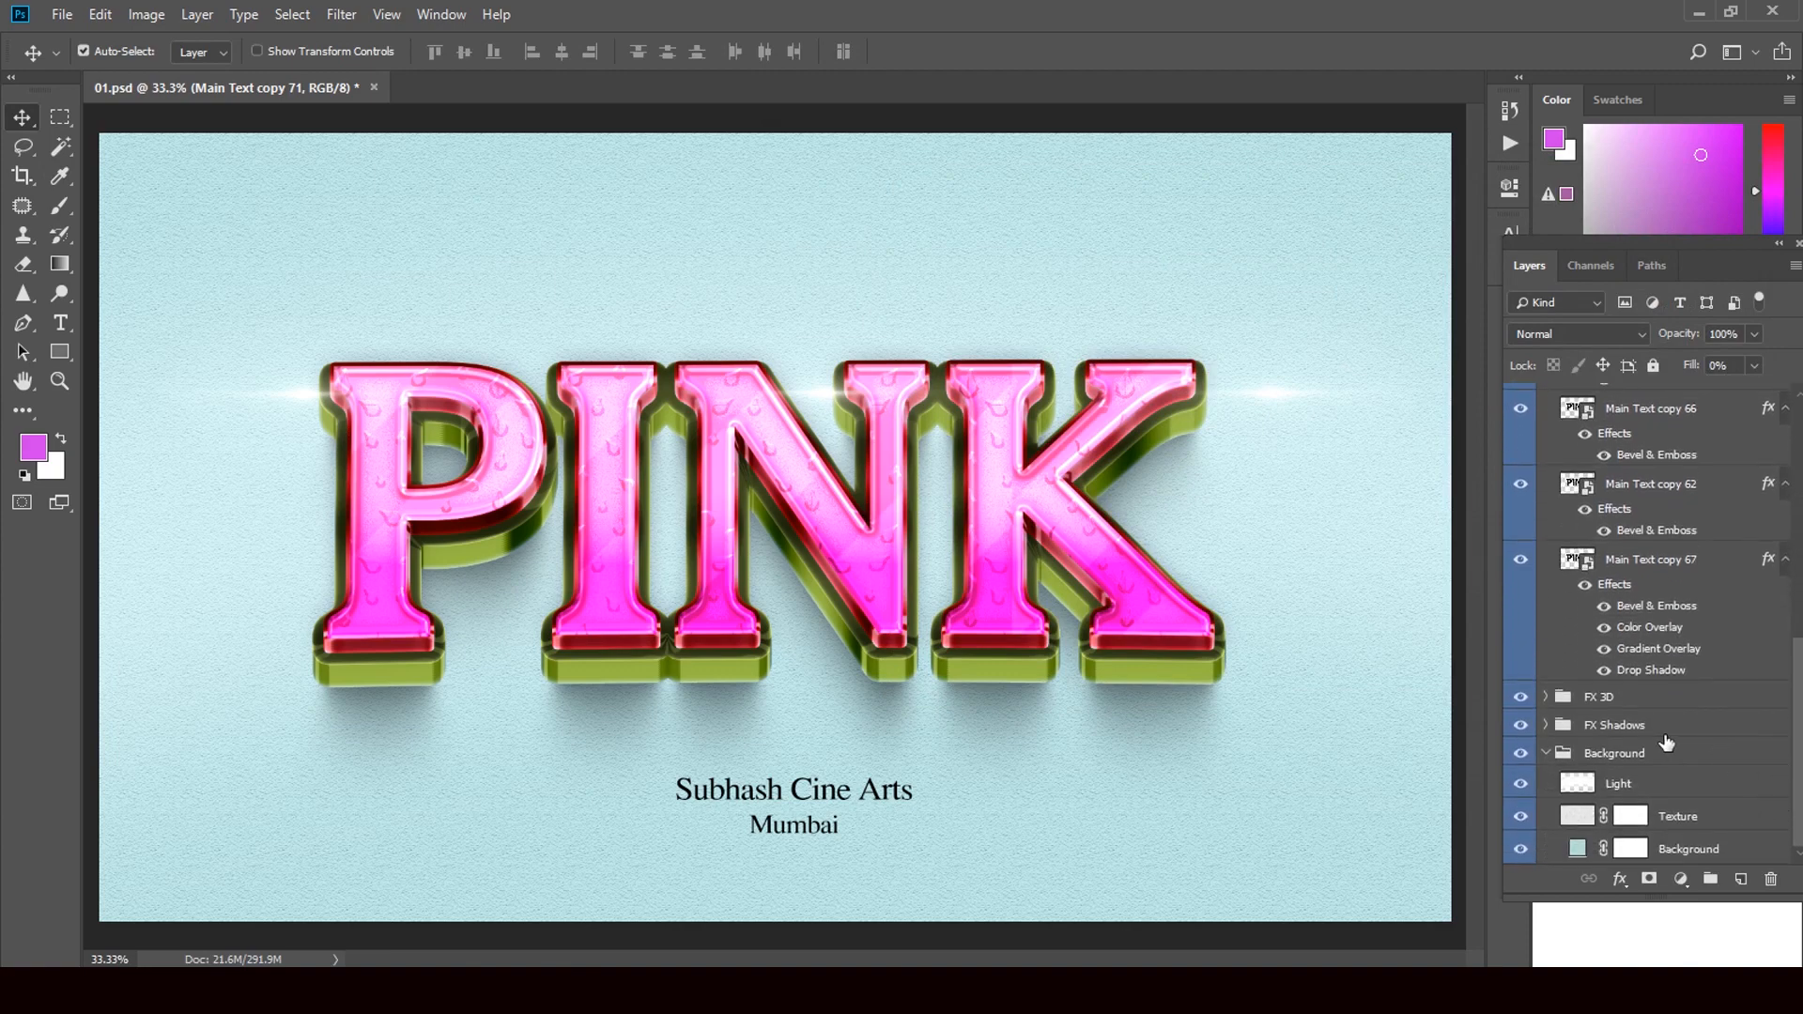
pyautogui.click(1521, 754)
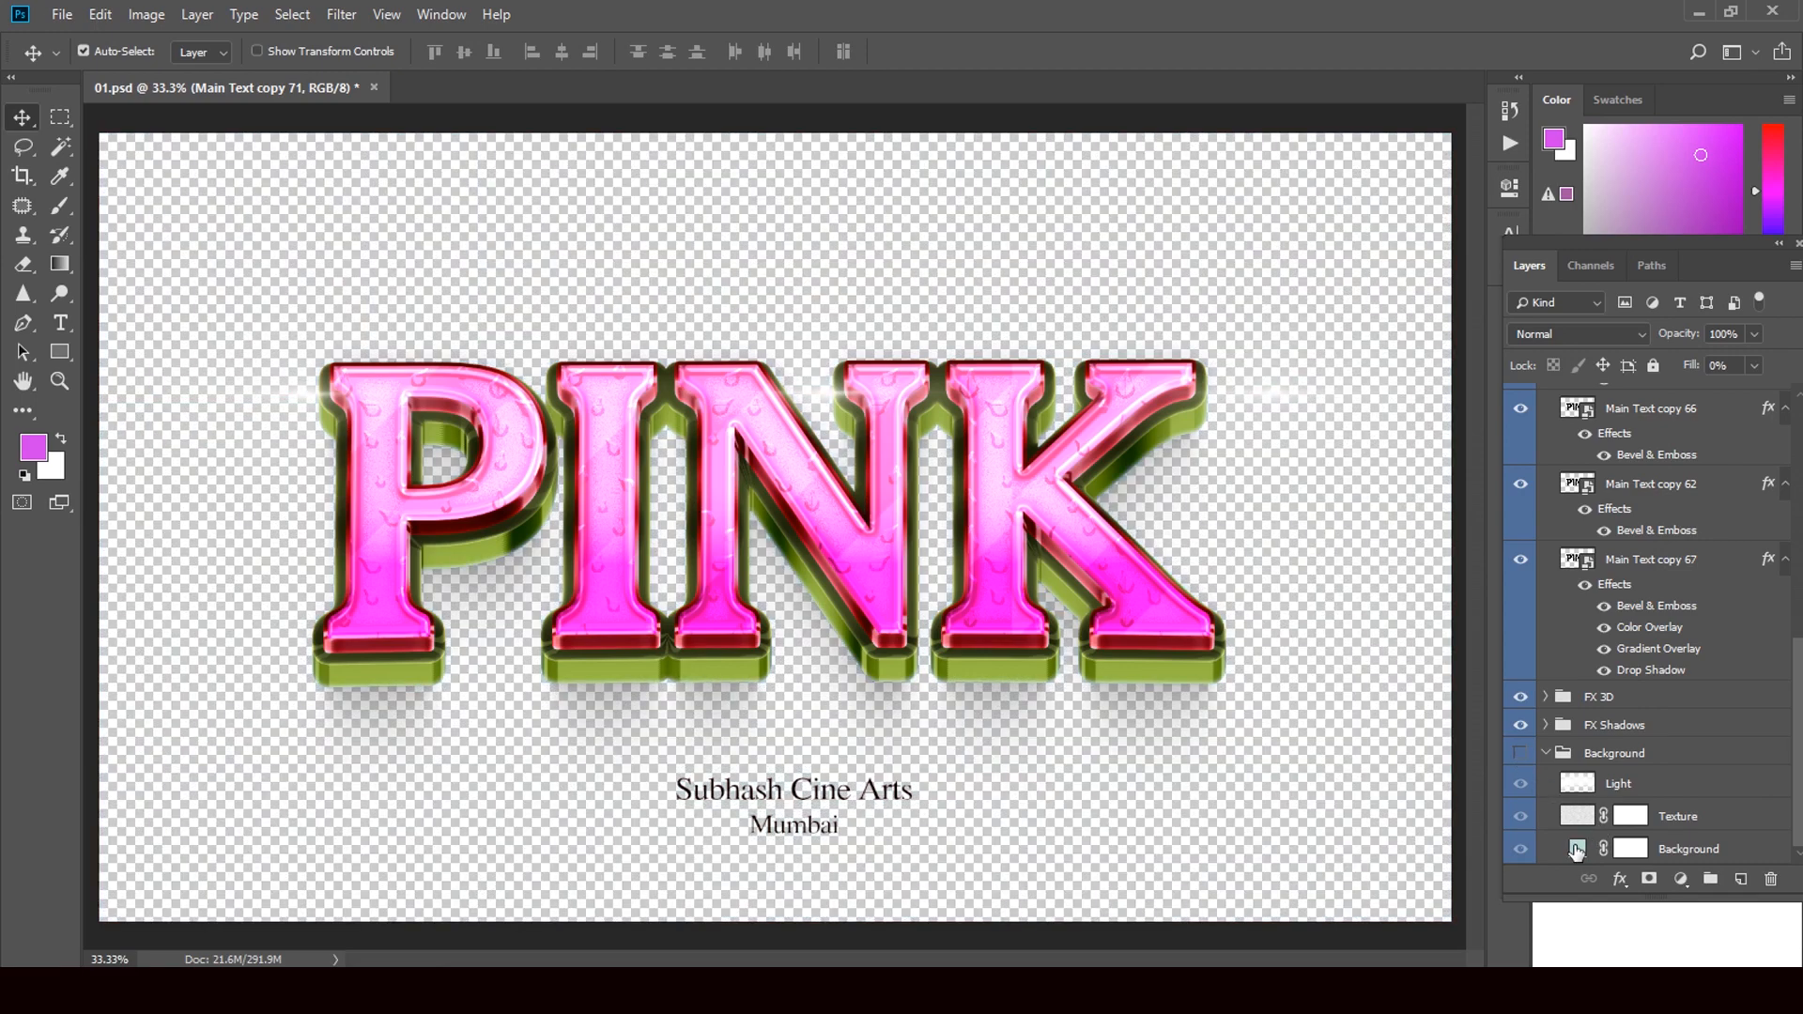
pyautogui.click(1520, 753)
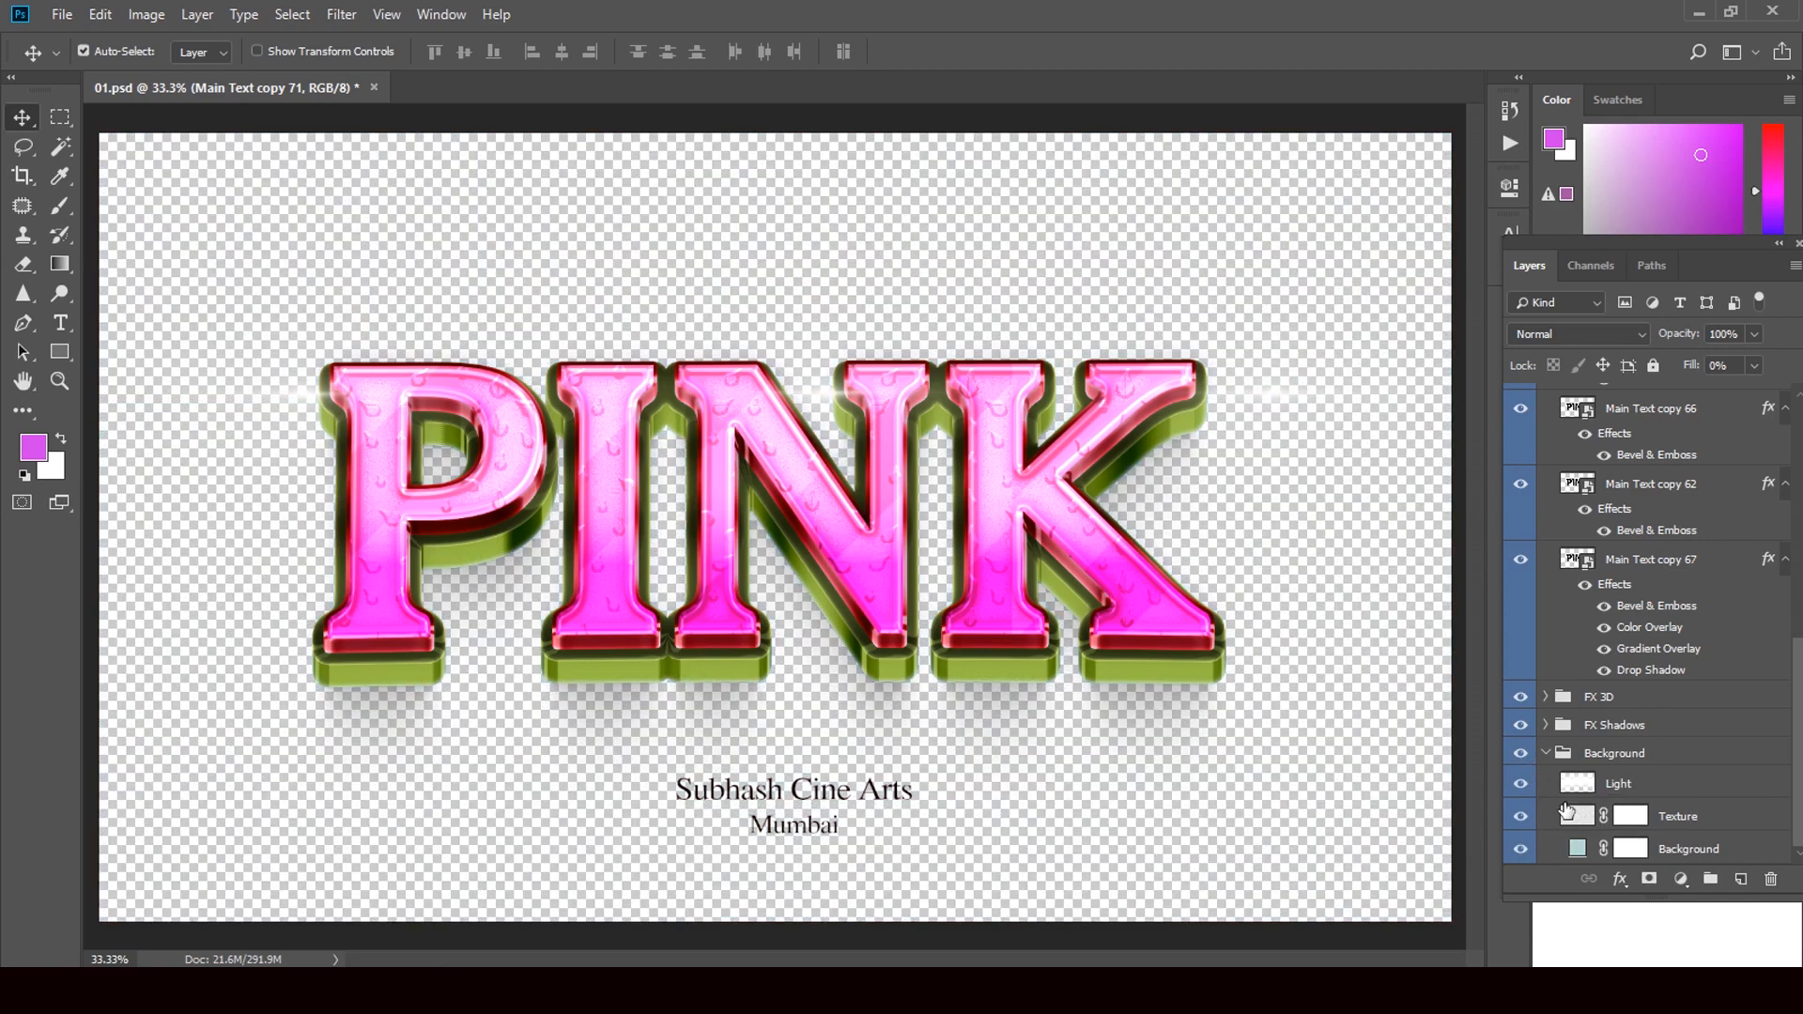
# Change the solid color of the Background fill layer to a dark teal
pyautogui.click(1578, 851)
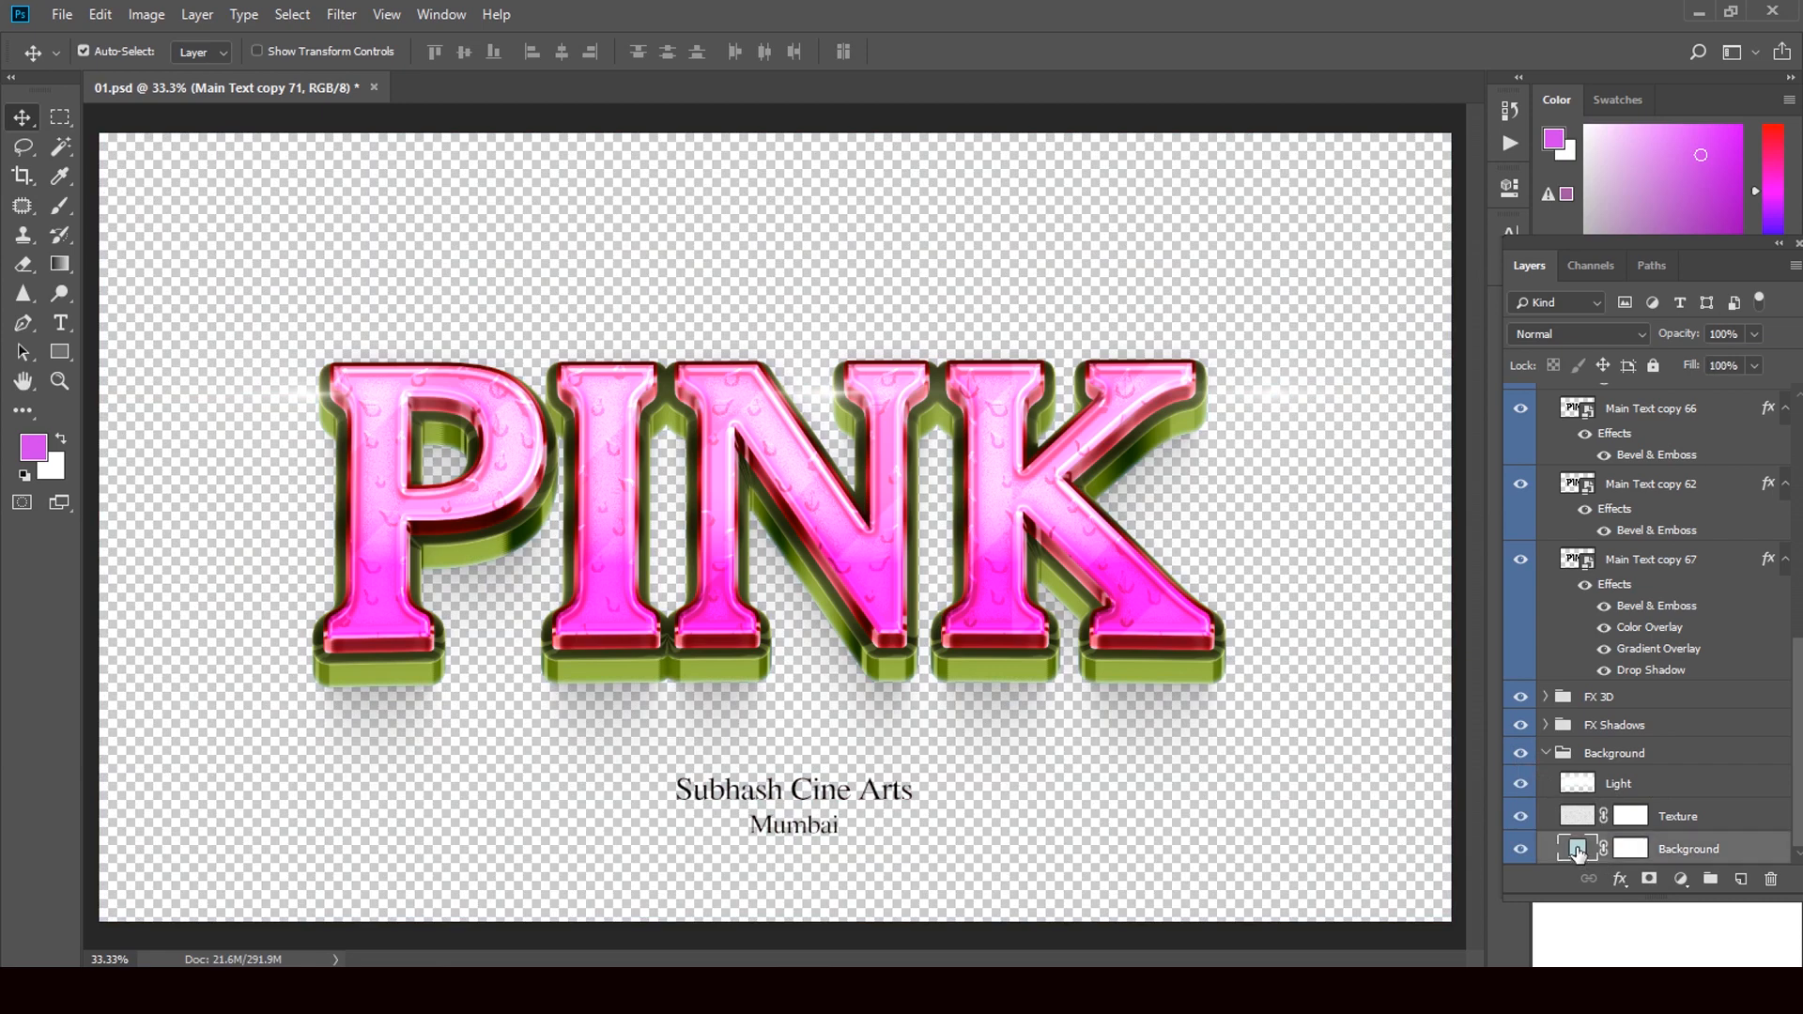
pyautogui.doubleClick(1578, 851)
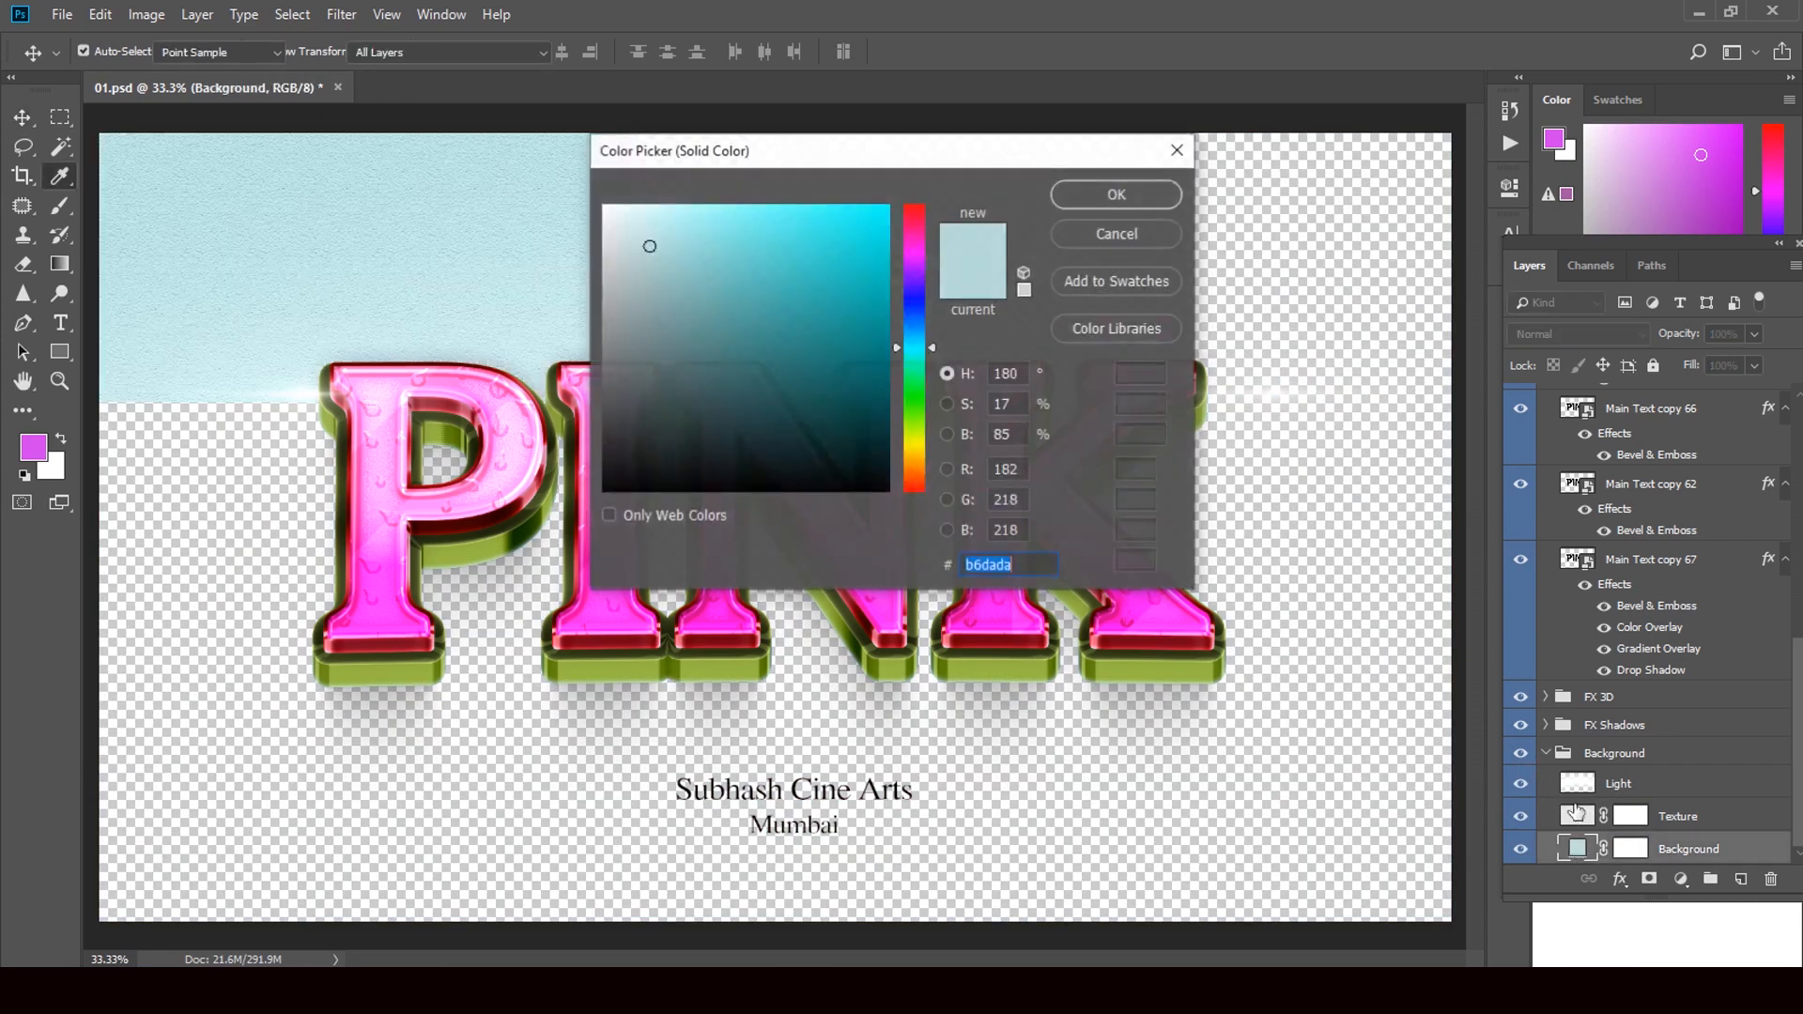
pyautogui.click(811, 342)
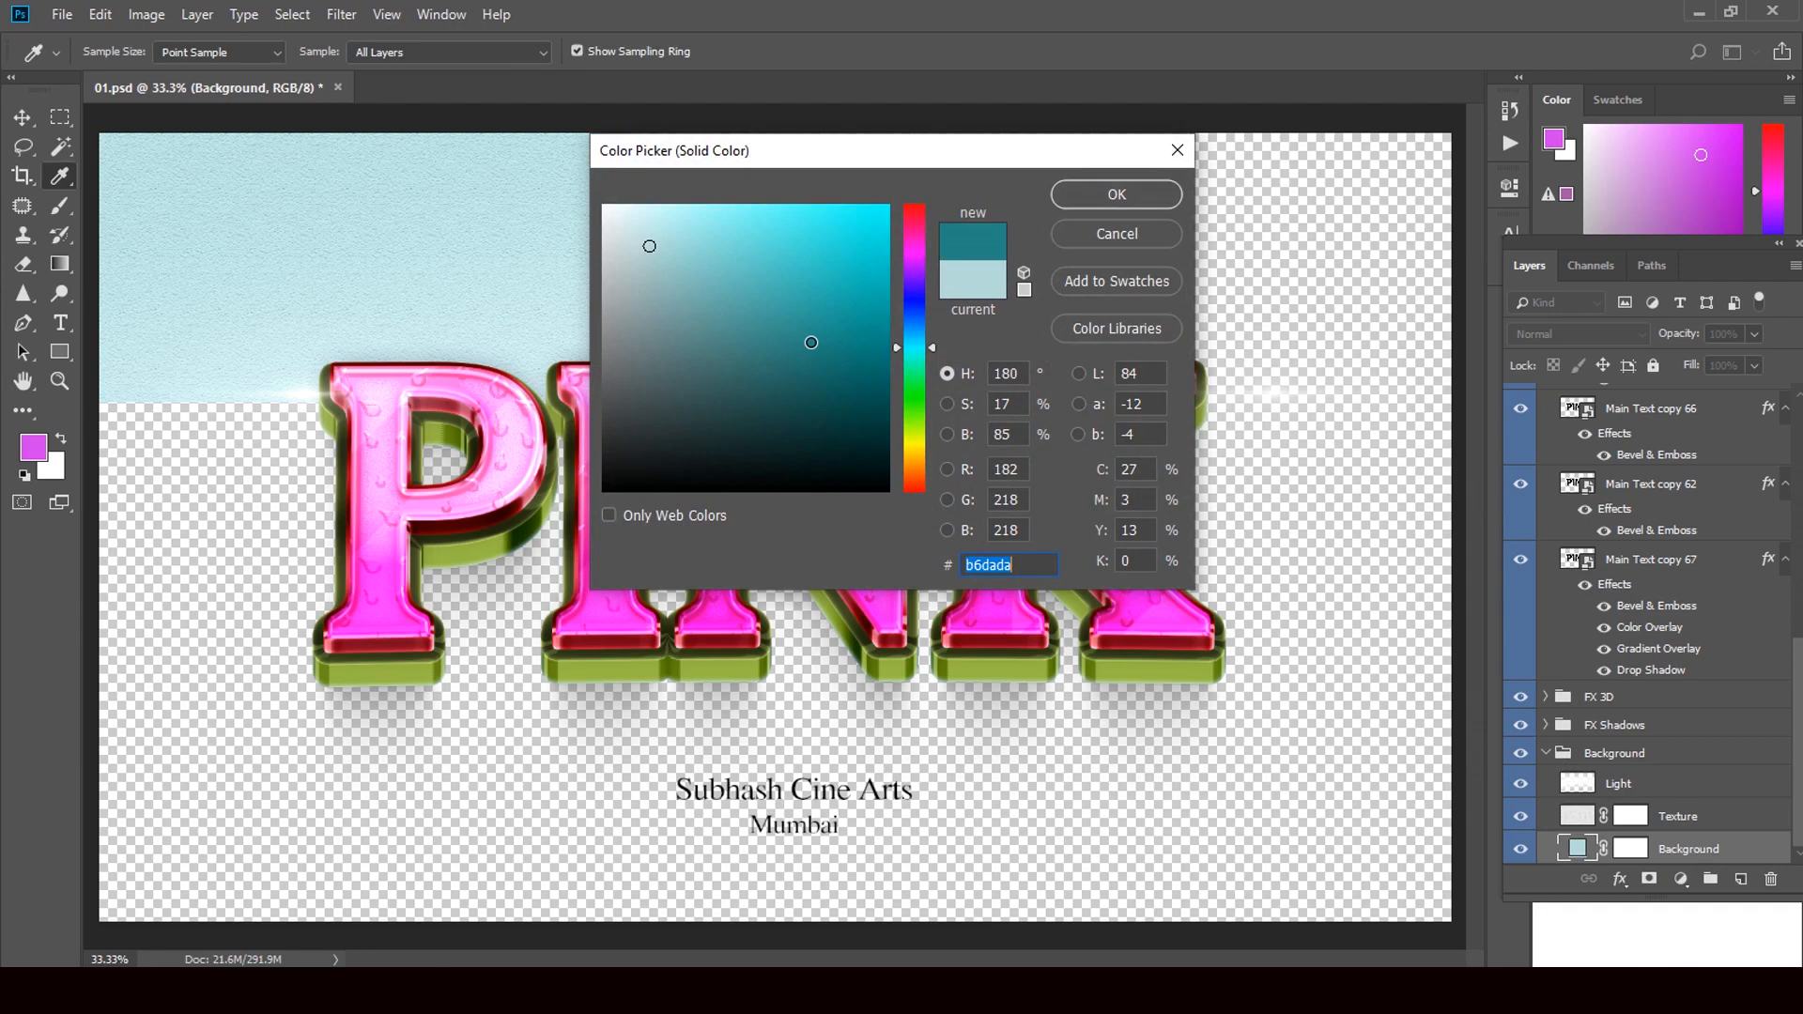
pyautogui.click(1116, 195)
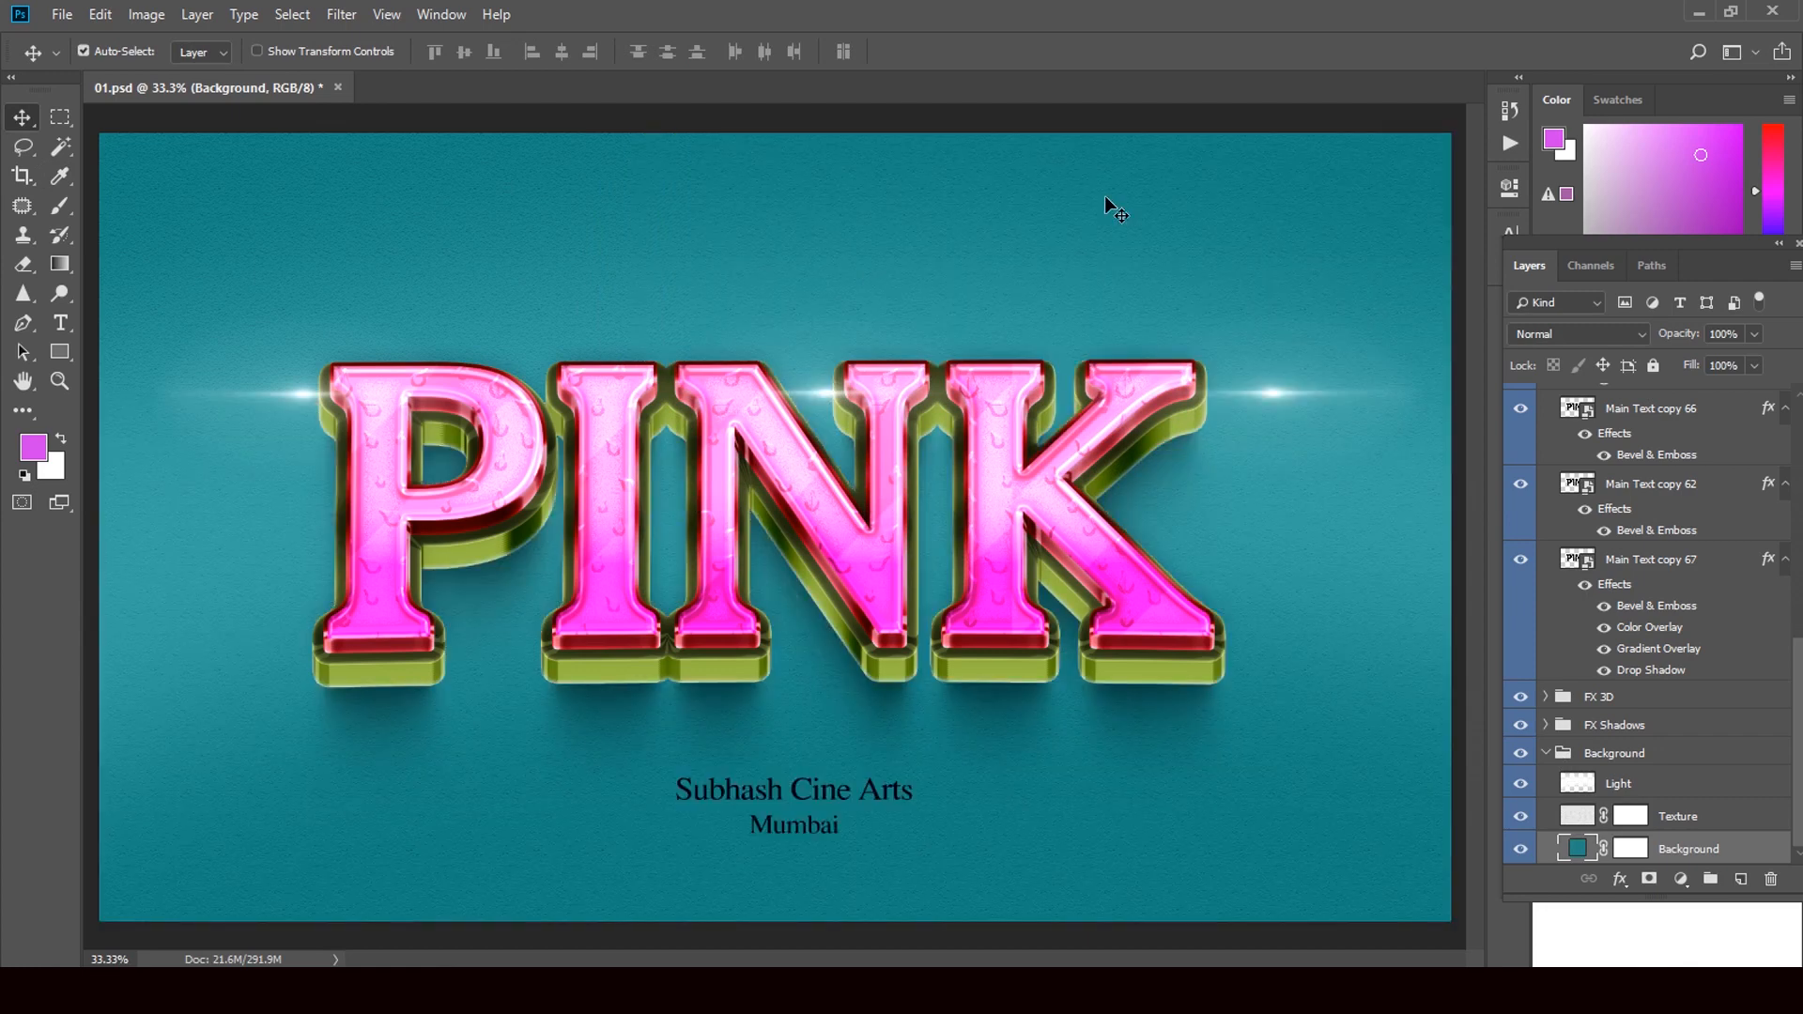
# Move the FX Light layer's flares up and slightly right onto the top edge of the PINK lettering with Free Transform
pyautogui.click(1264, 394)
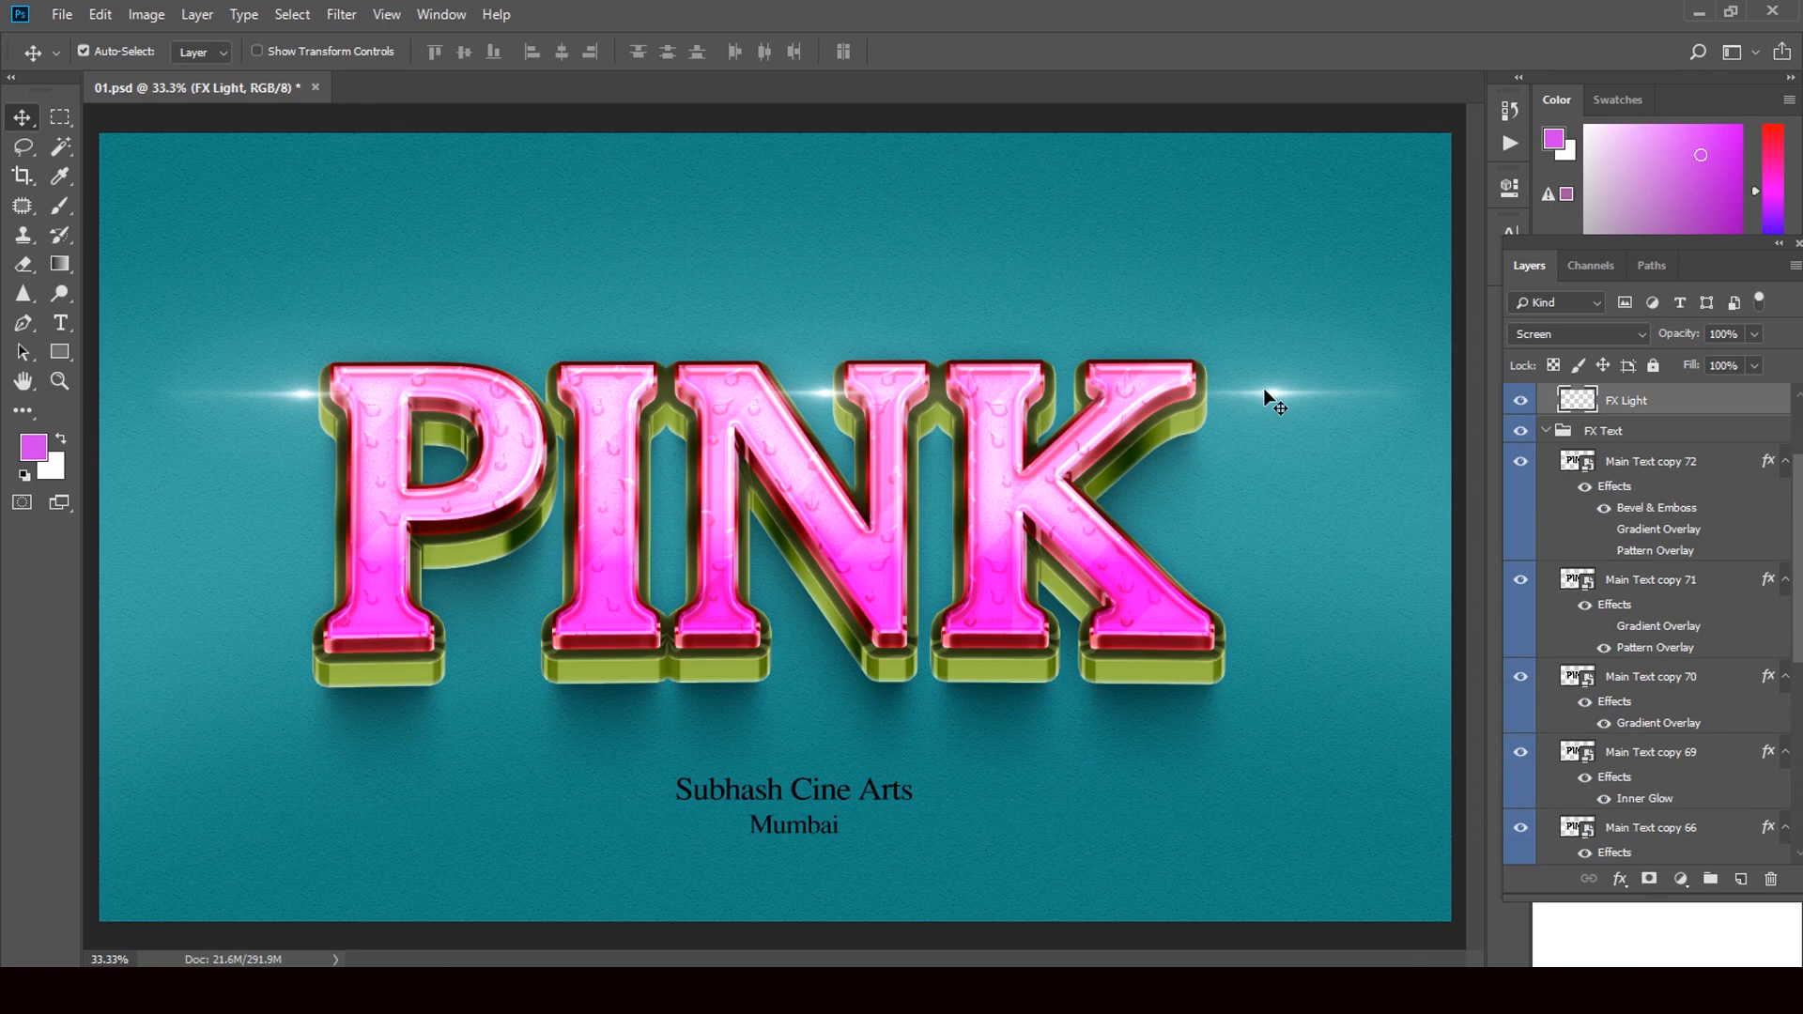
pyautogui.press('ctrl')
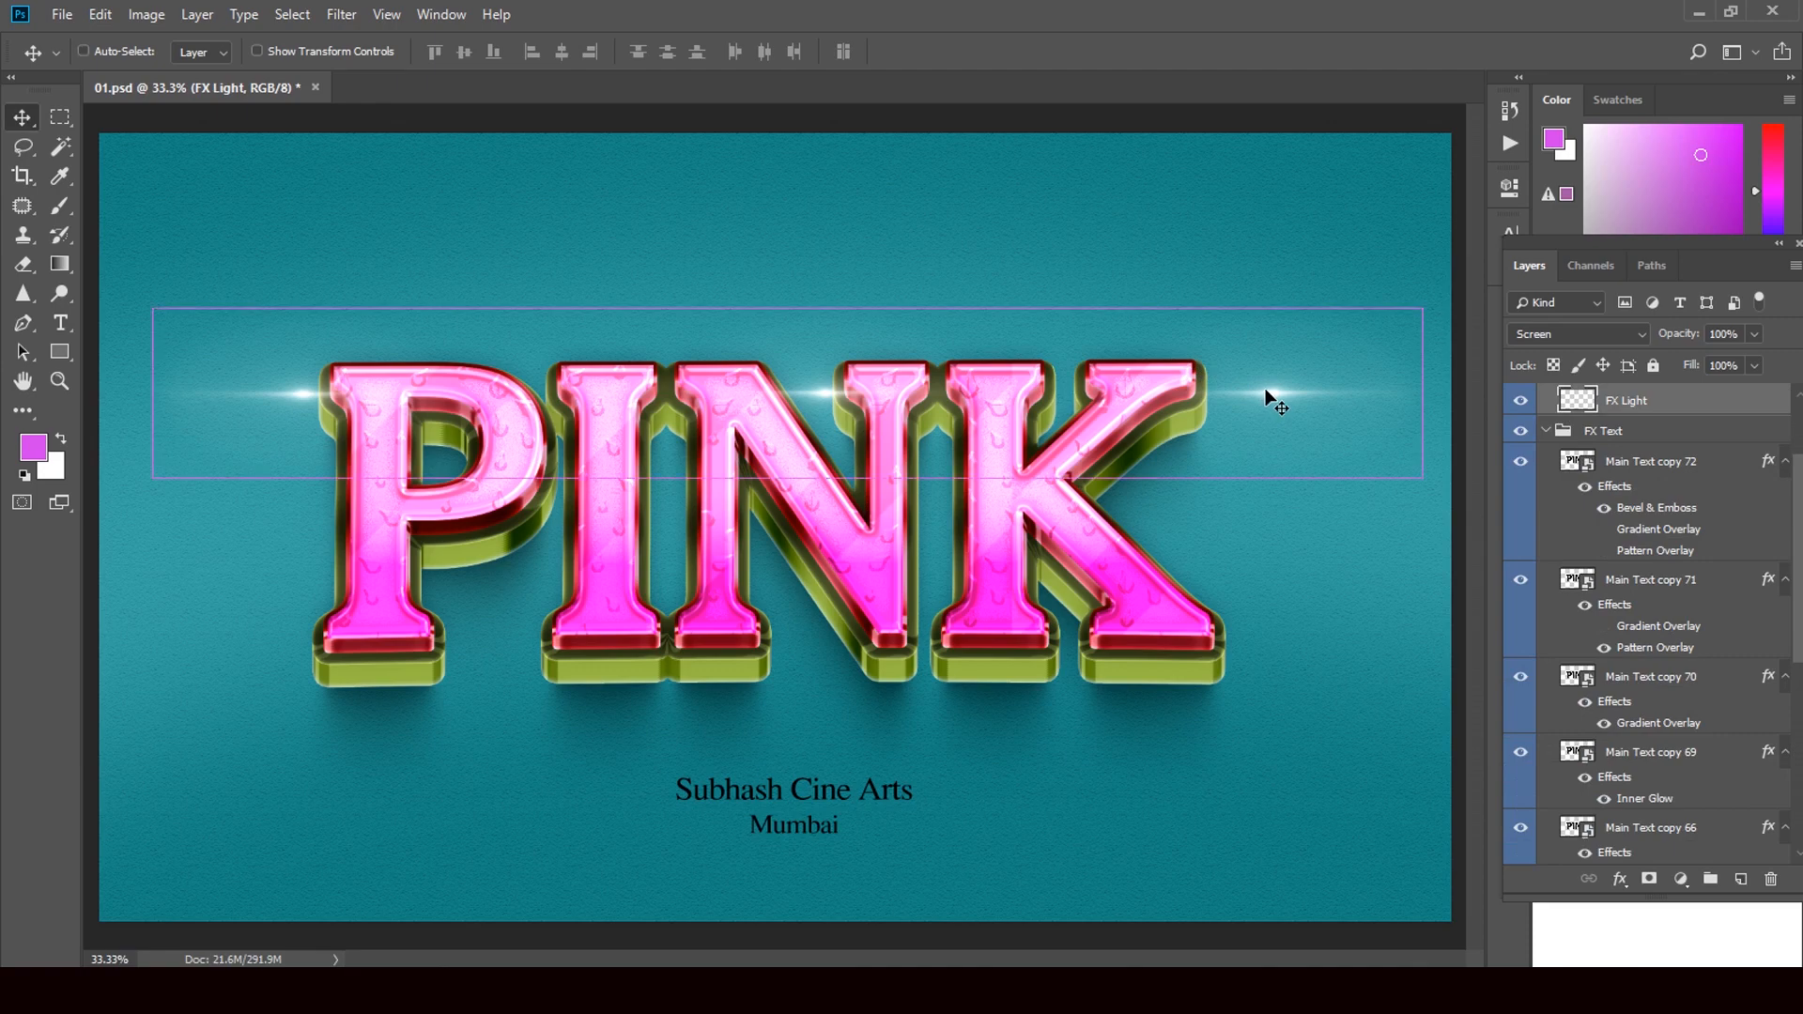
pyautogui.hotkey('ctrl', 't')
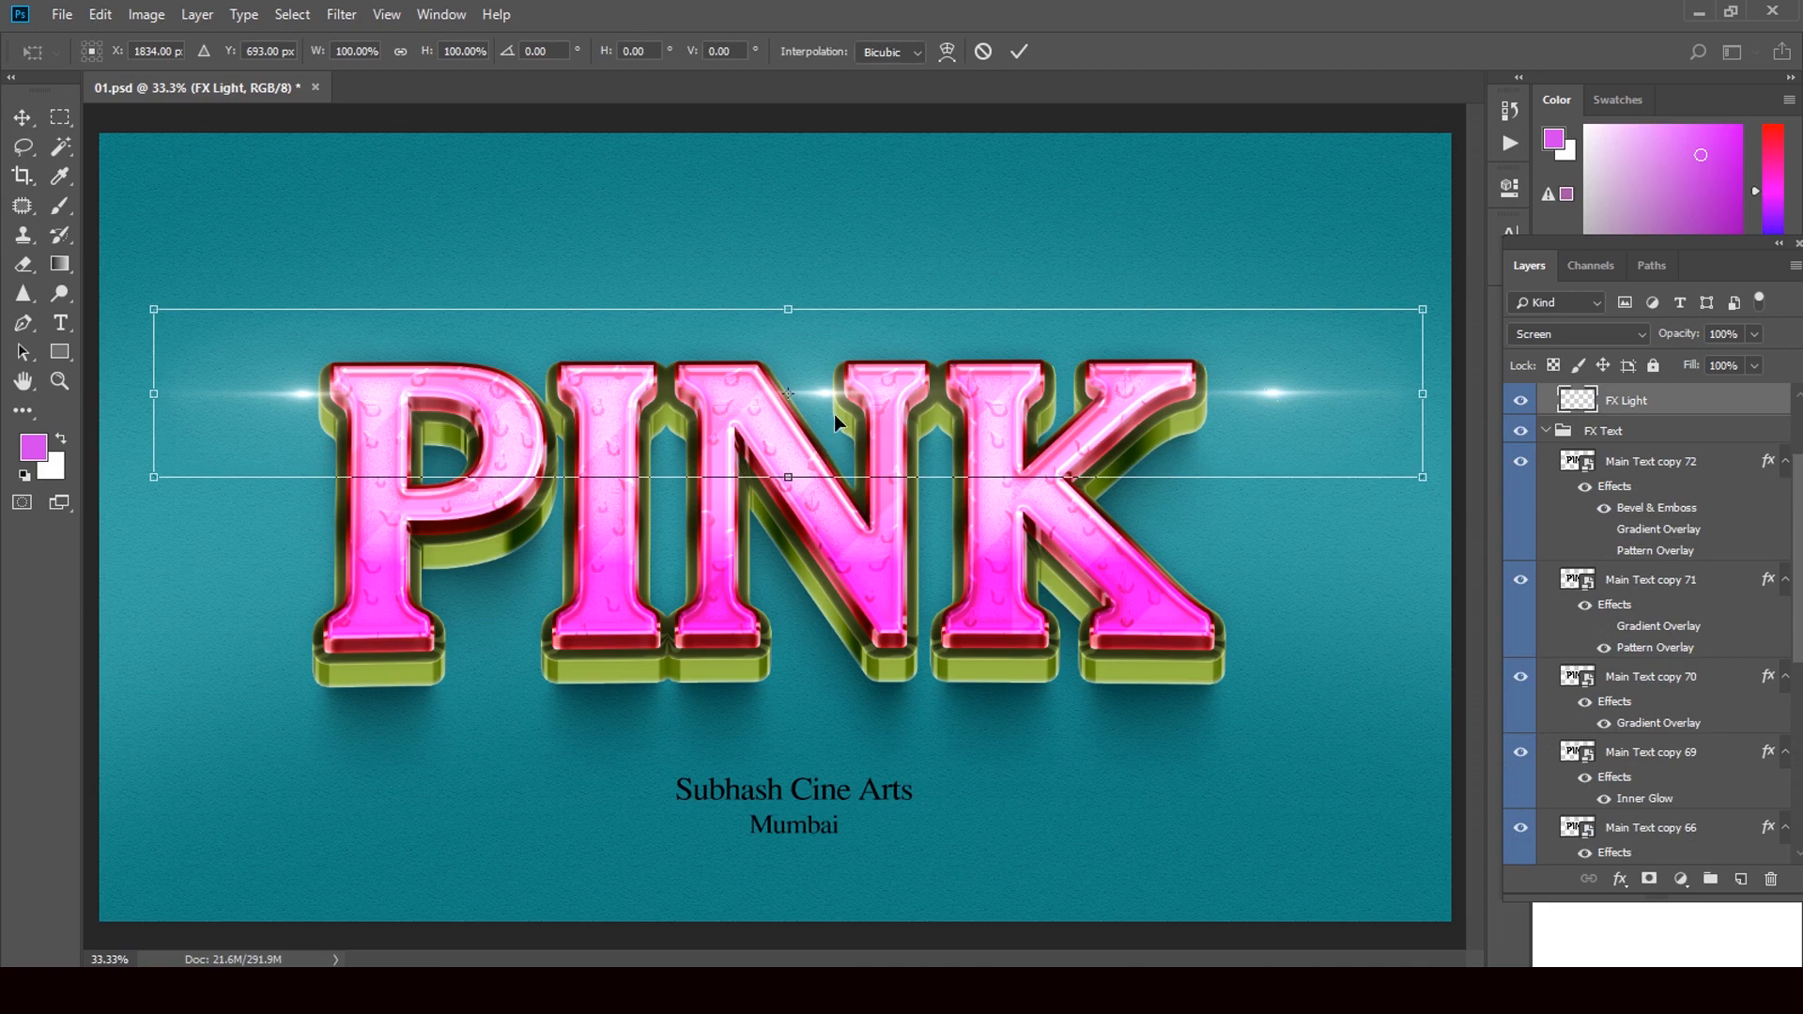
pyautogui.moveTo(837, 414); pyautogui.dragTo(840, 409)
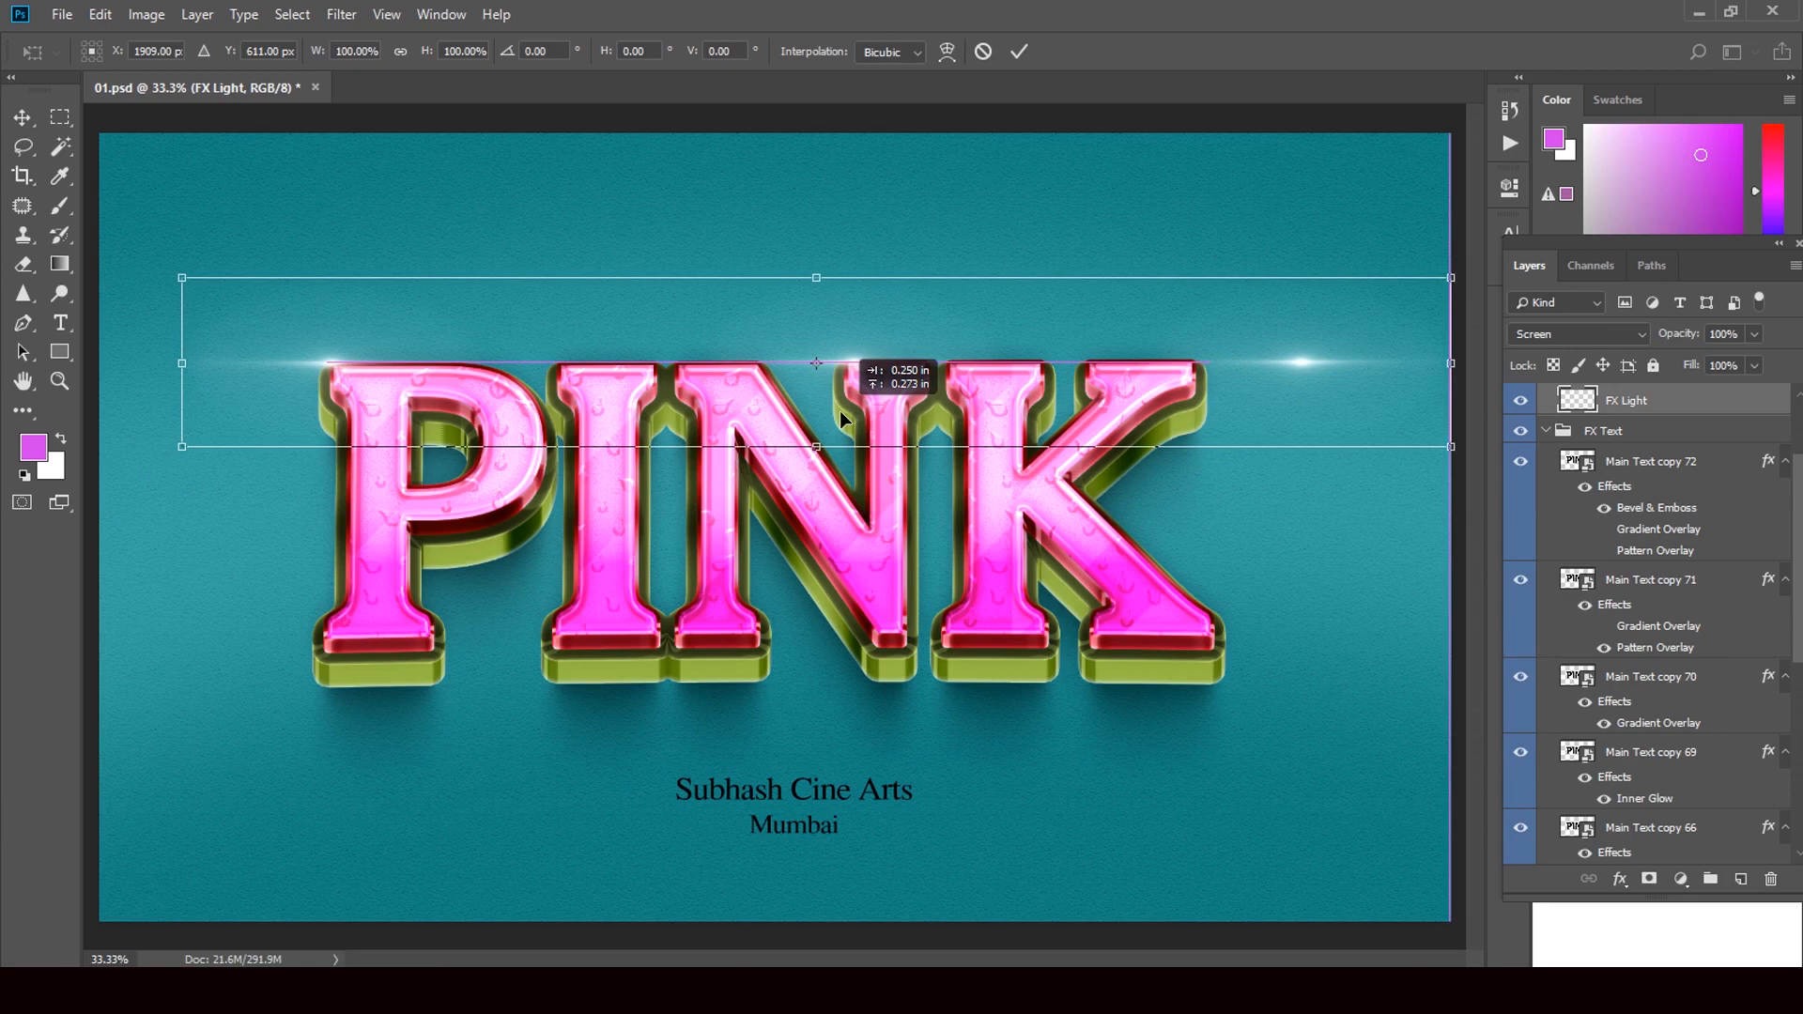
pyautogui.moveTo(840, 409); pyautogui.dragTo(840, 410)
# Narrow the FX Light flares to about 75% width, lower them slightly over the letters' top edge, and apply the transformation
pyautogui.moveTo(1451, 364); pyautogui.dragTo(1267, 402)
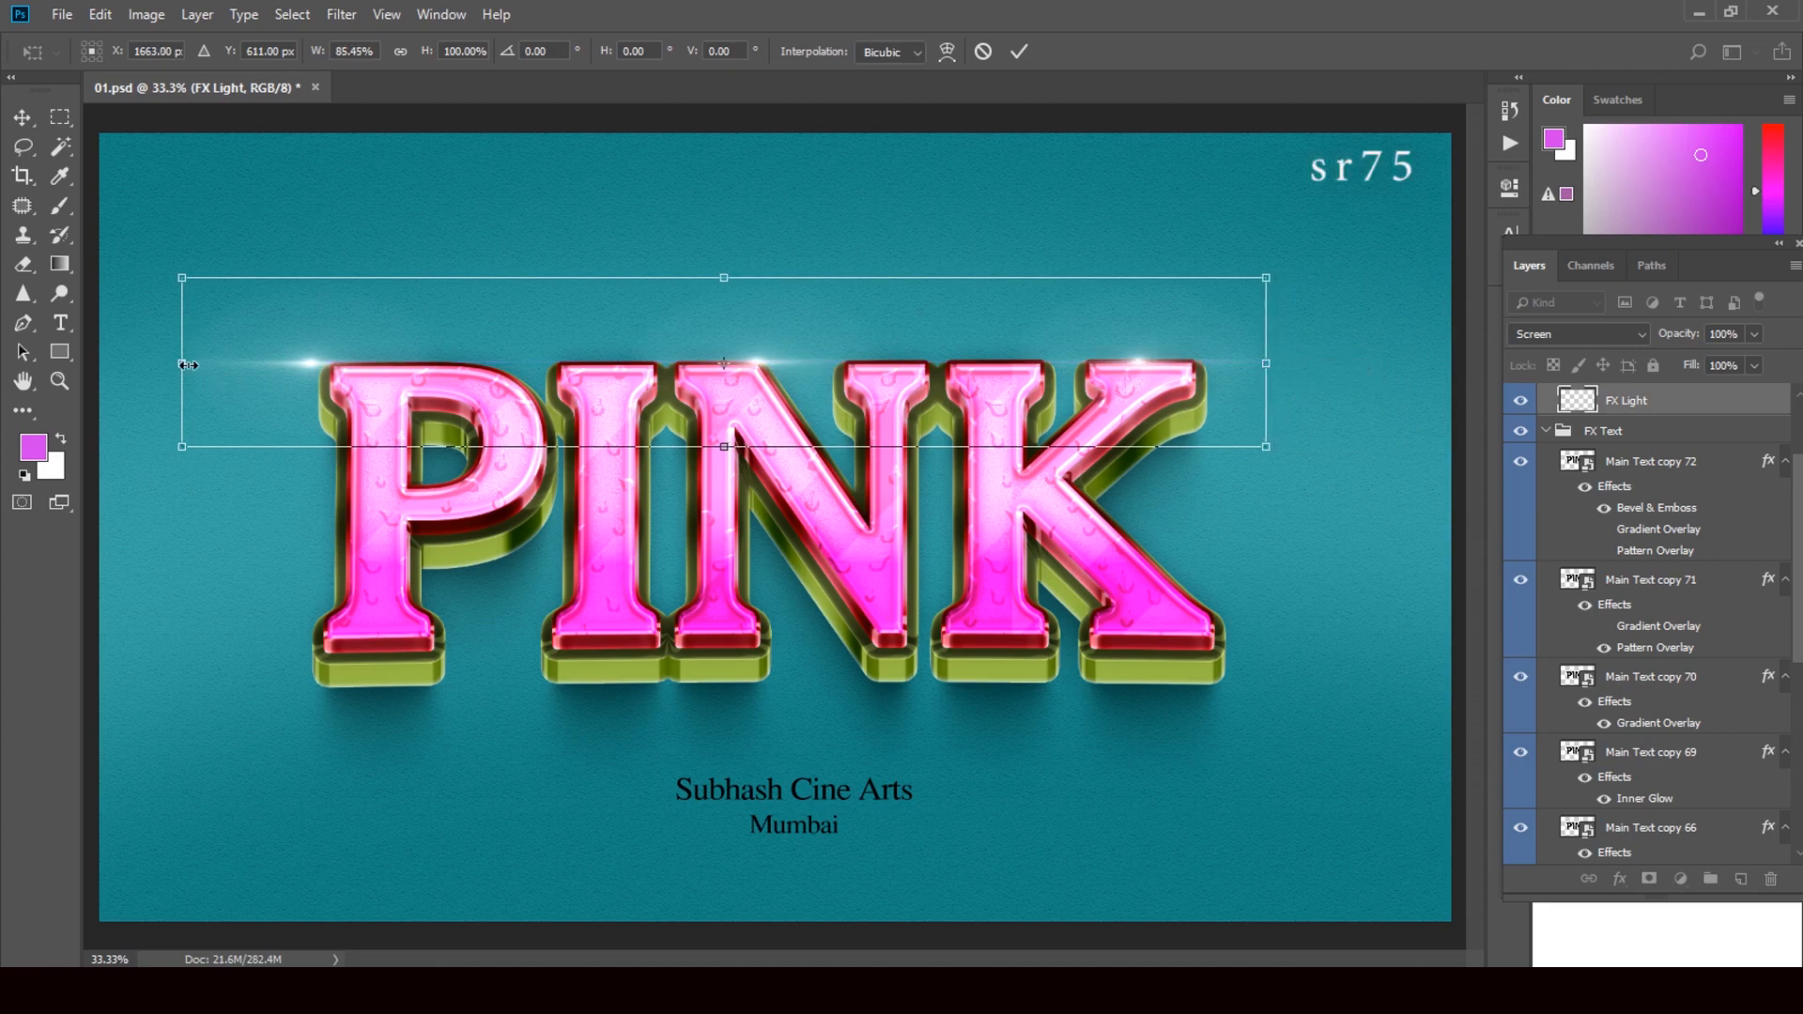
pyautogui.moveTo(184, 360); pyautogui.dragTo(252, 363)
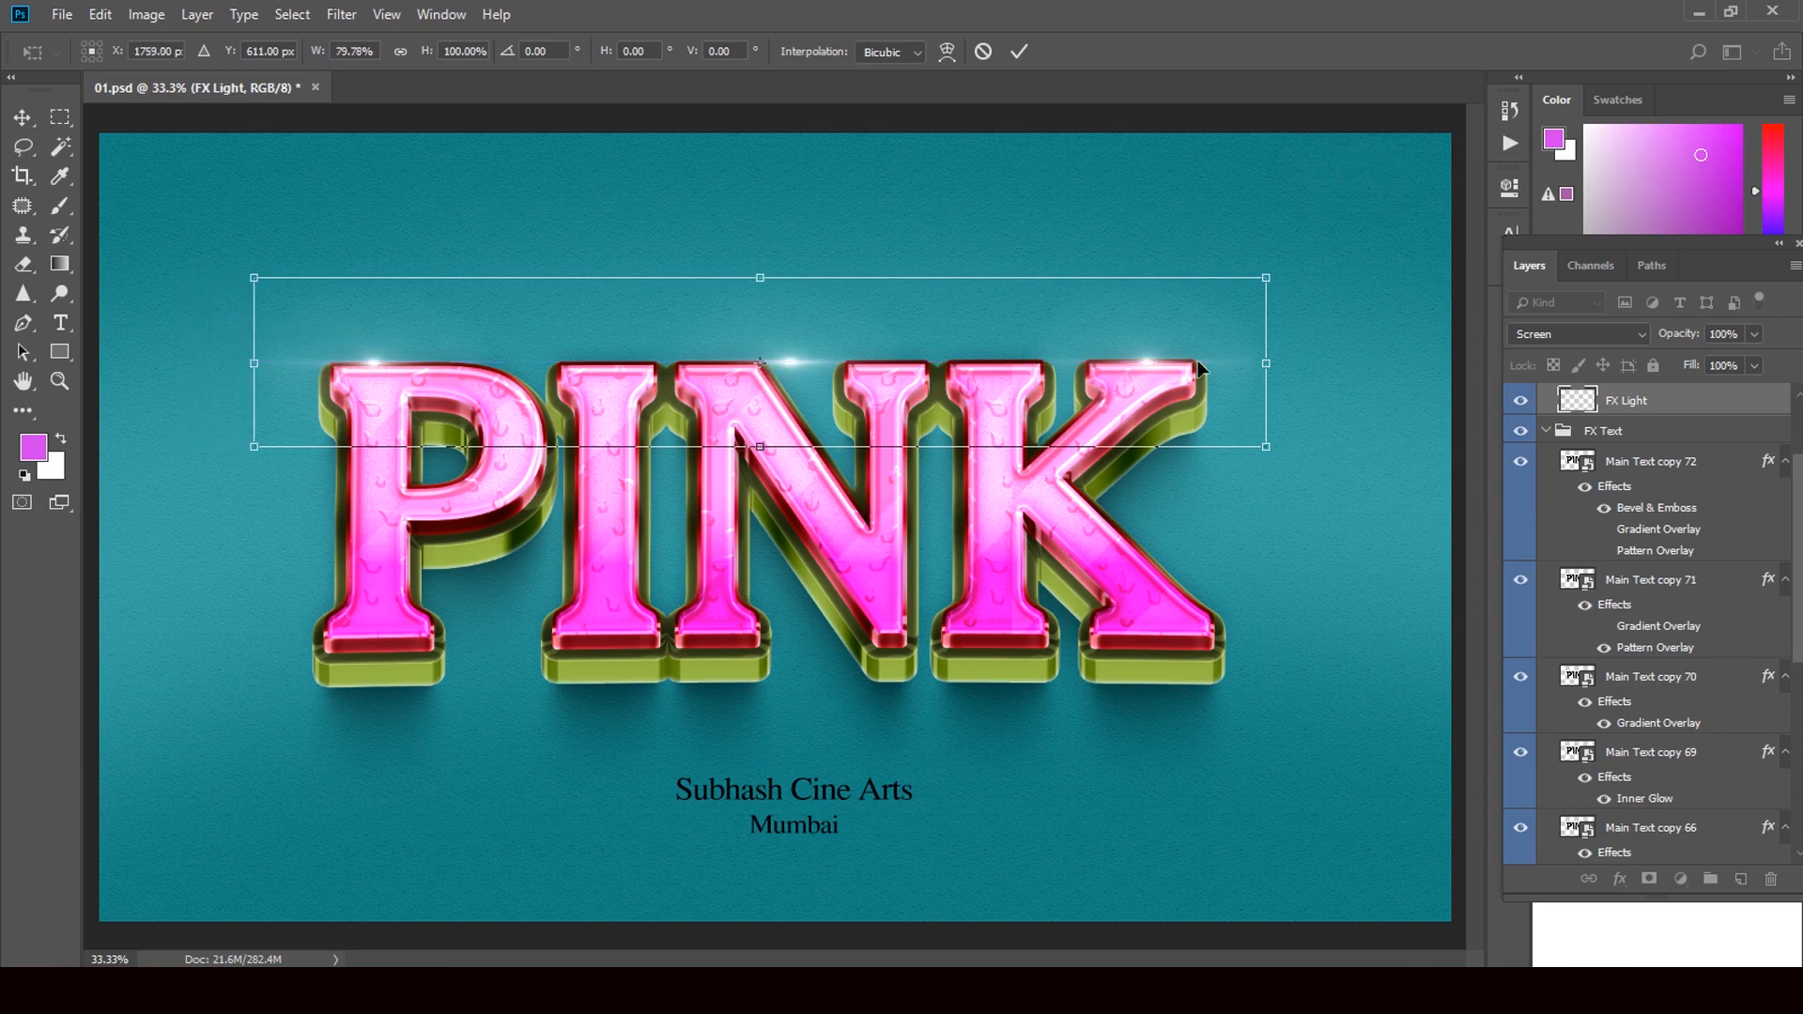
pyautogui.moveTo(1279, 368); pyautogui.dragTo(1210, 381)
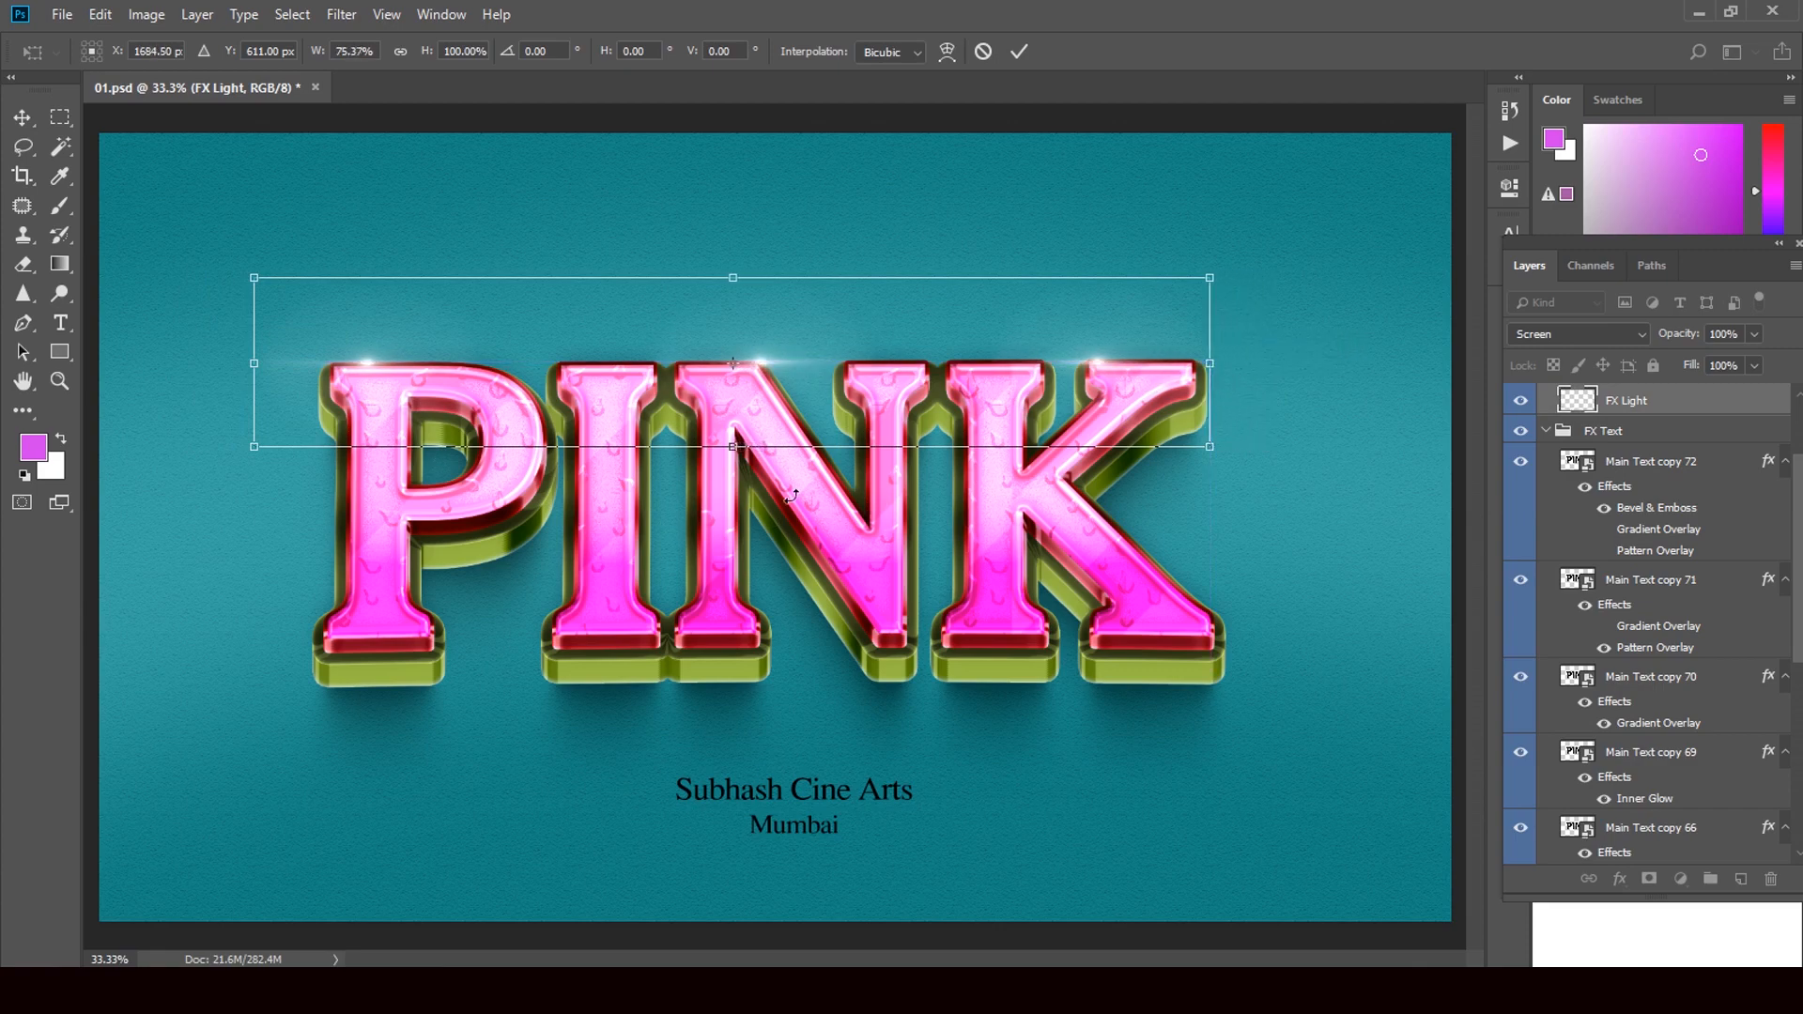
pyautogui.moveTo(769, 414); pyautogui.dragTo(769, 423)
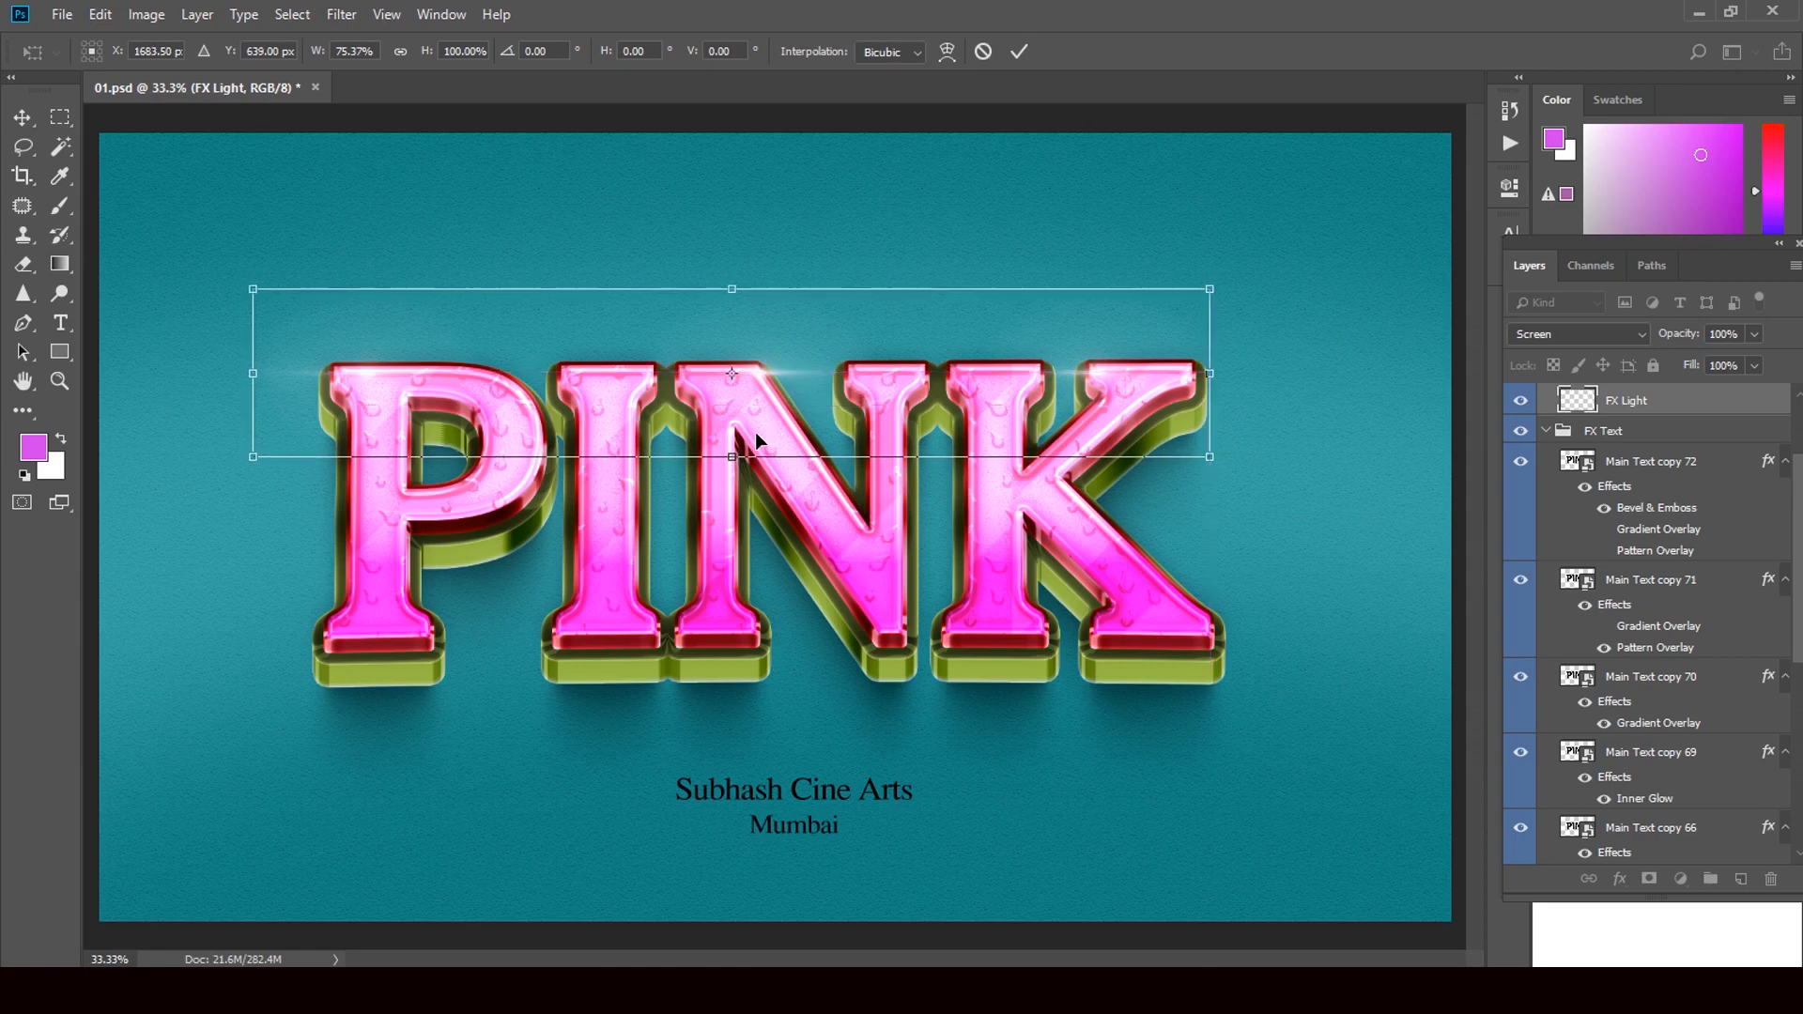
pyautogui.click(23, 116)
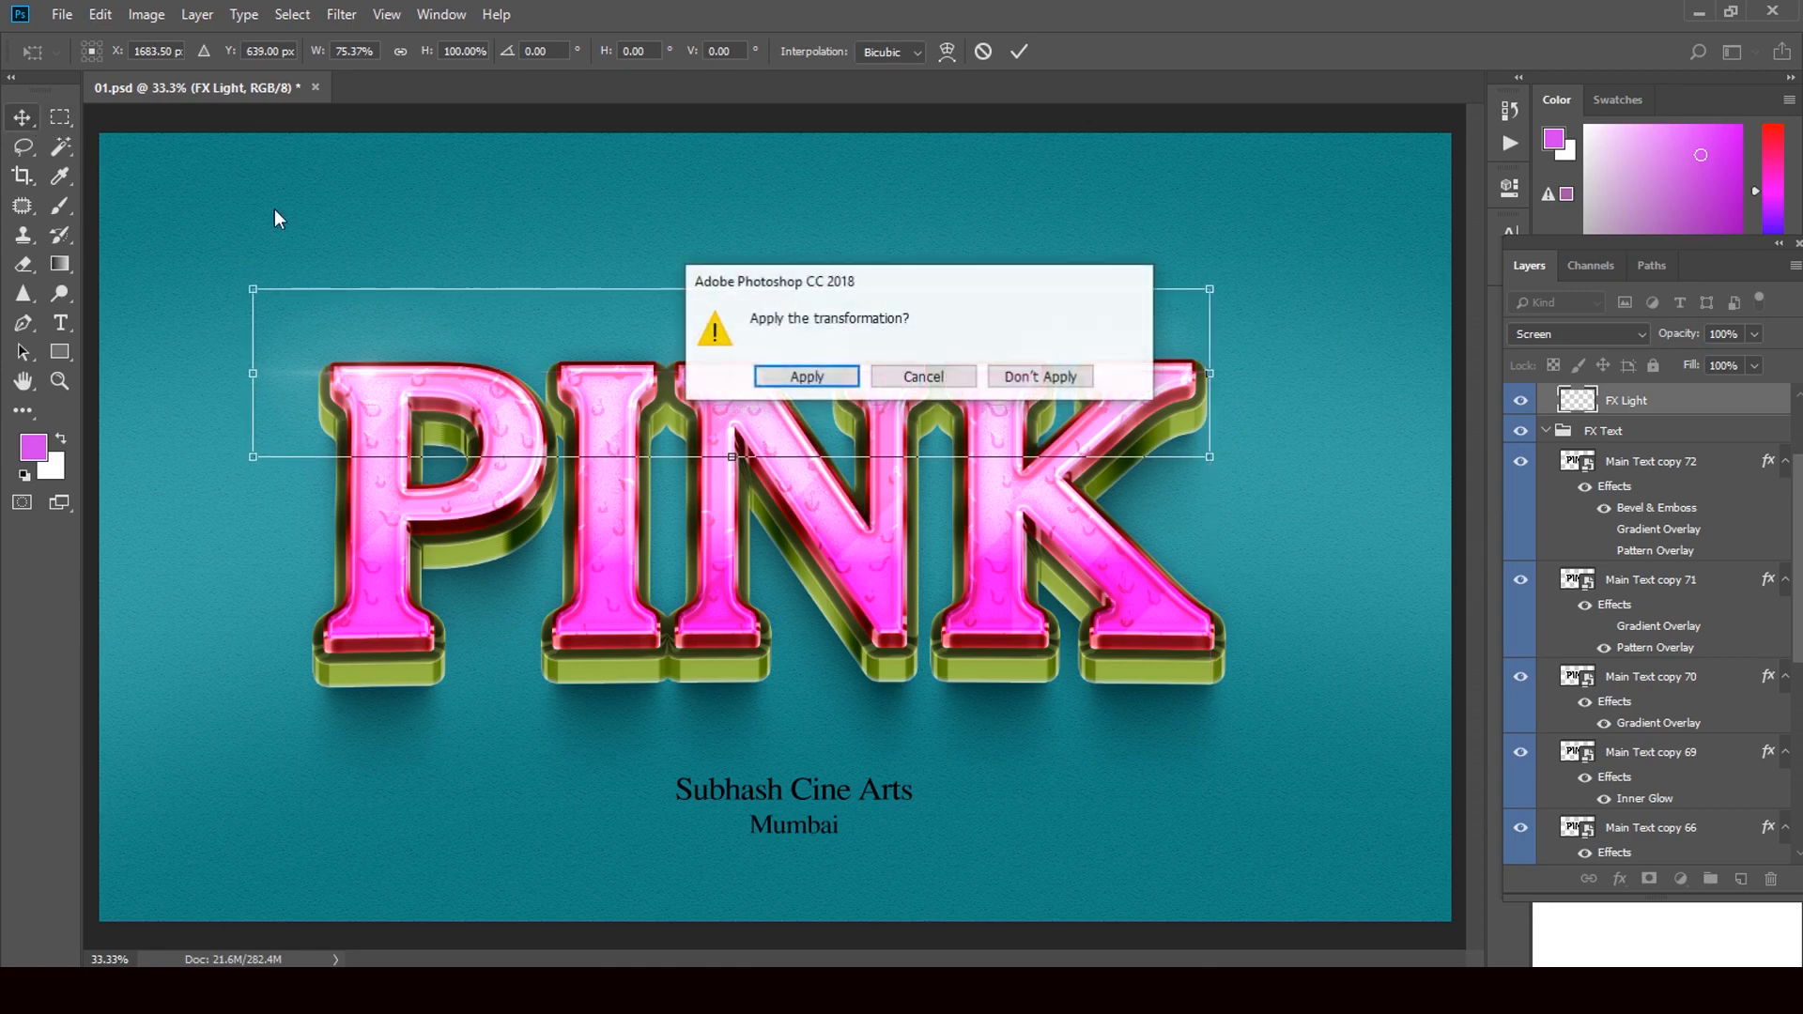
pyautogui.click(807, 377)
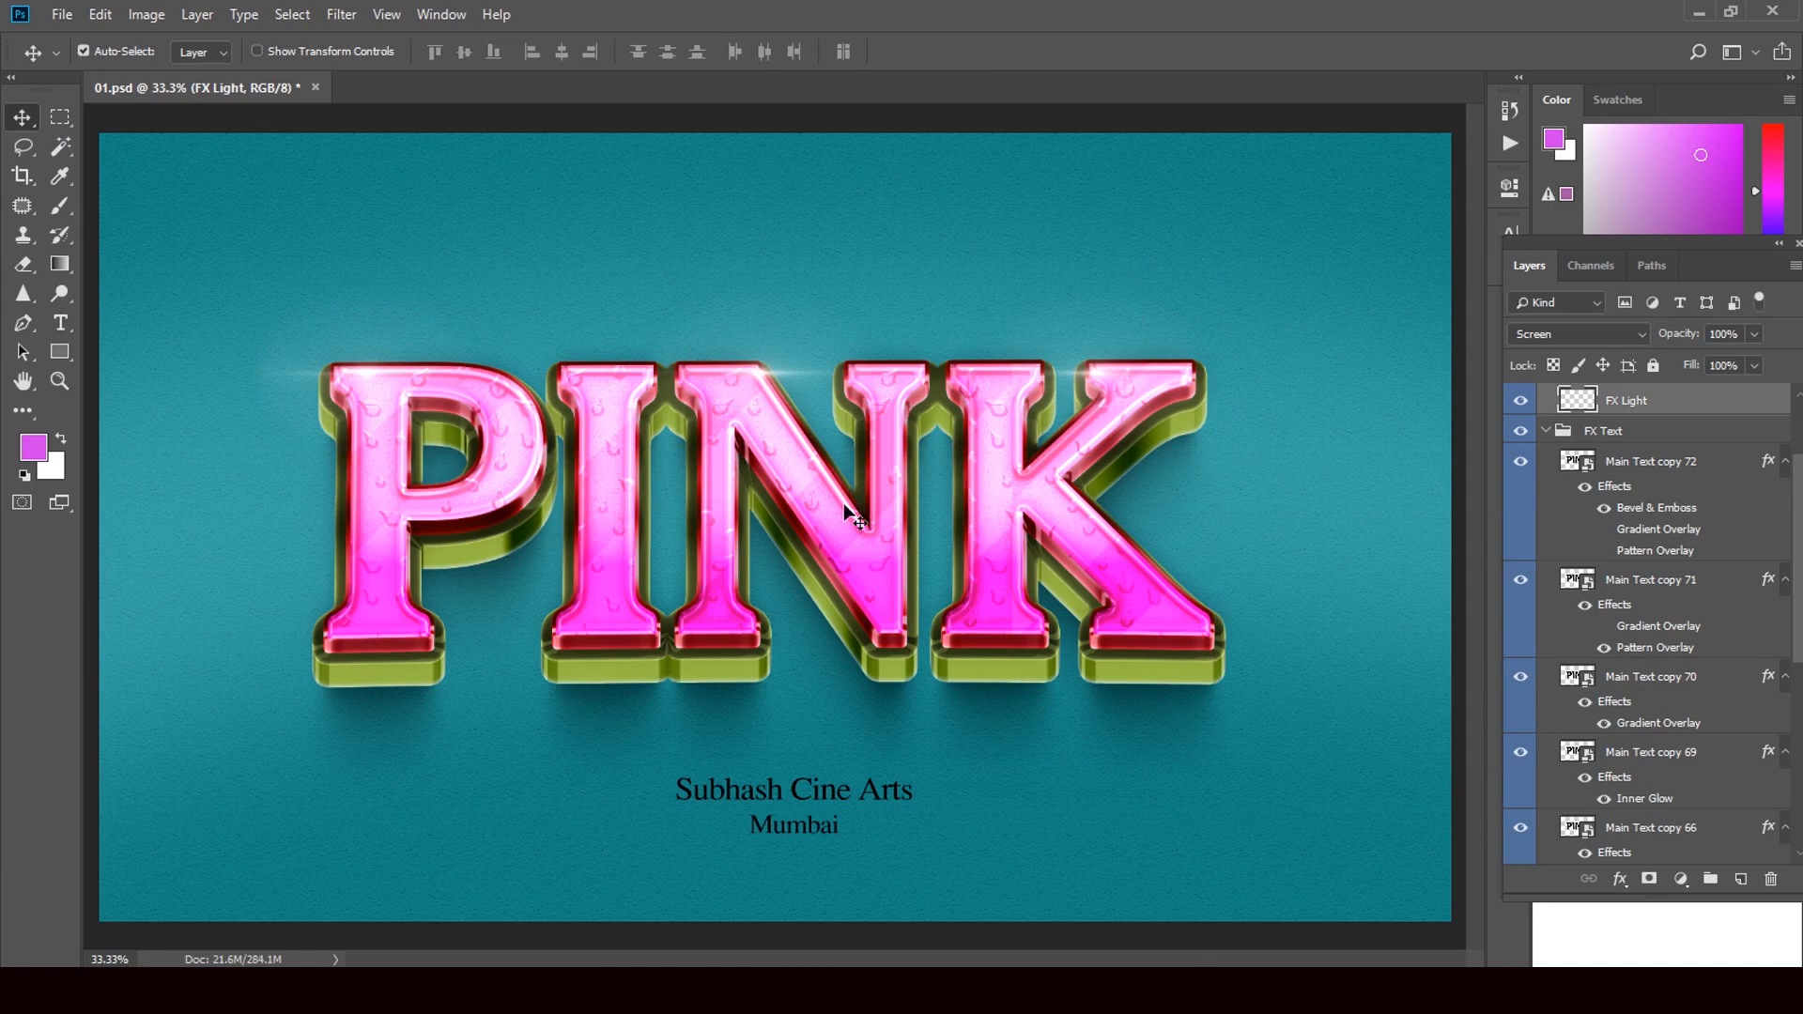
# Close 01.psd without saving and open the 02 template from the Downloads folder in Photoshop
pyautogui.click(316, 87)
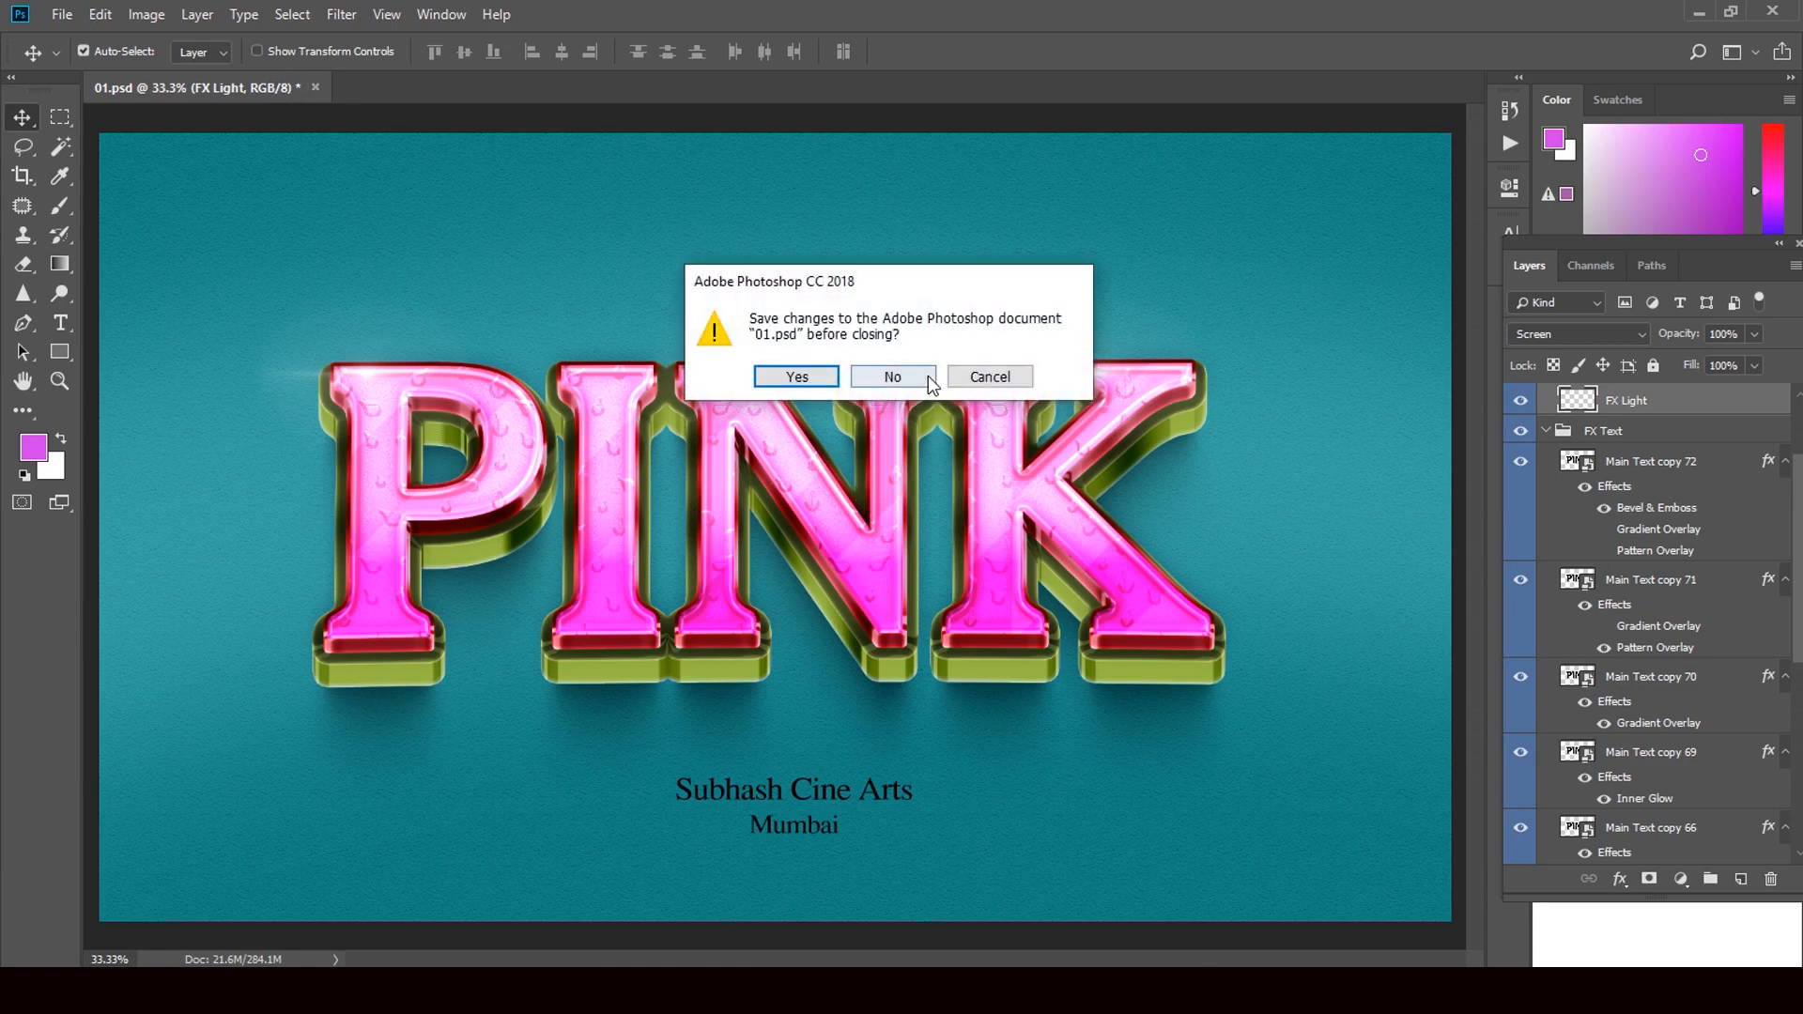
pyautogui.click(893, 376)
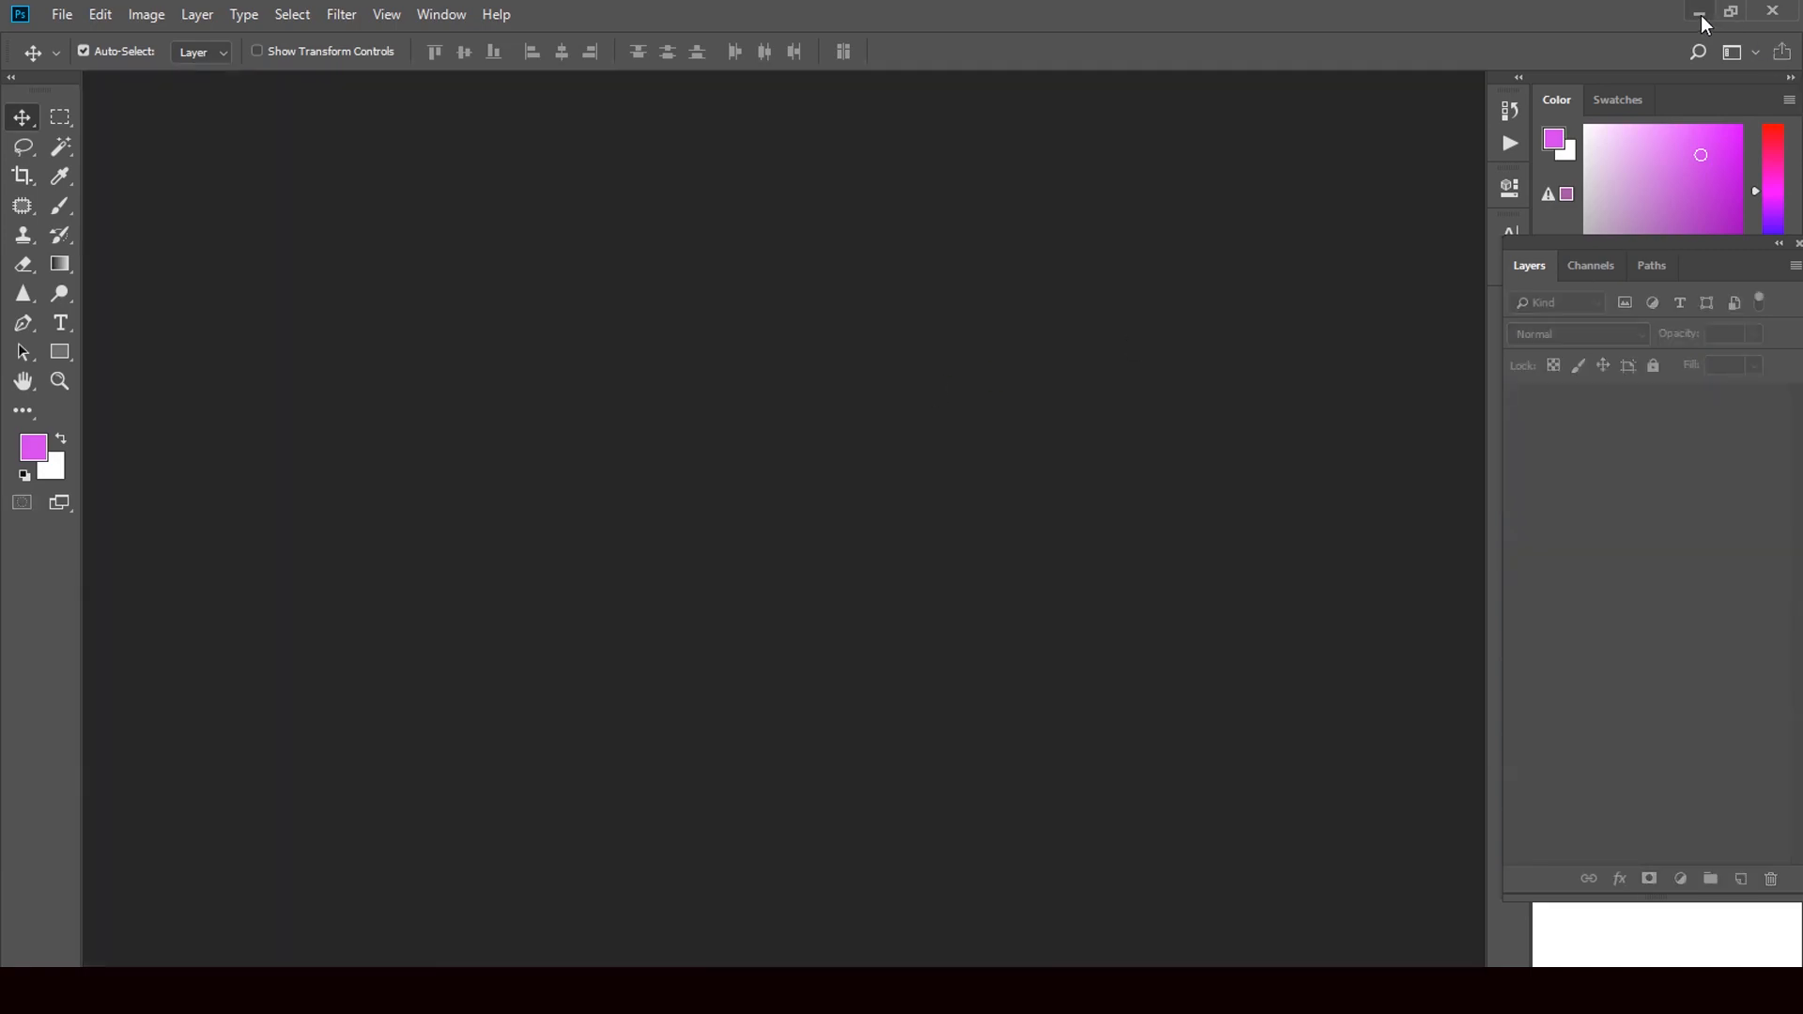
pyautogui.click(1700, 15)
pyautogui.click(900, 224)
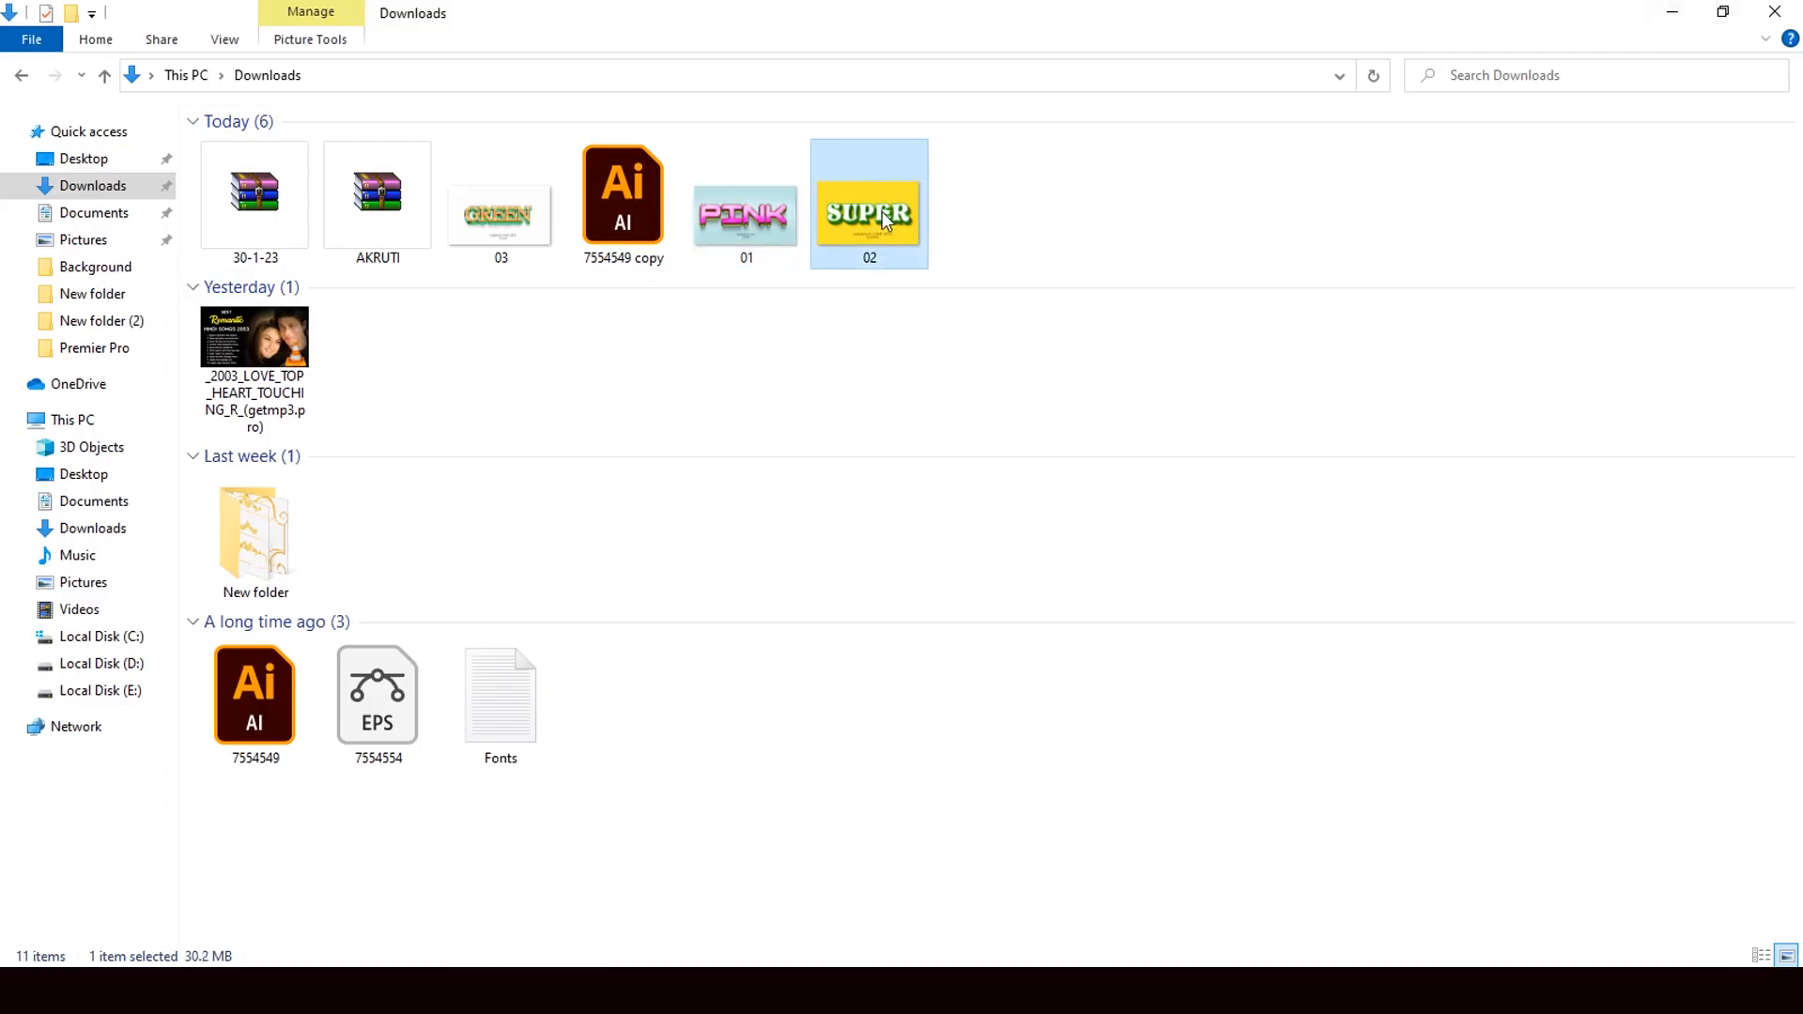
pyautogui.moveTo(882, 211); pyautogui.dragTo(822, 986)
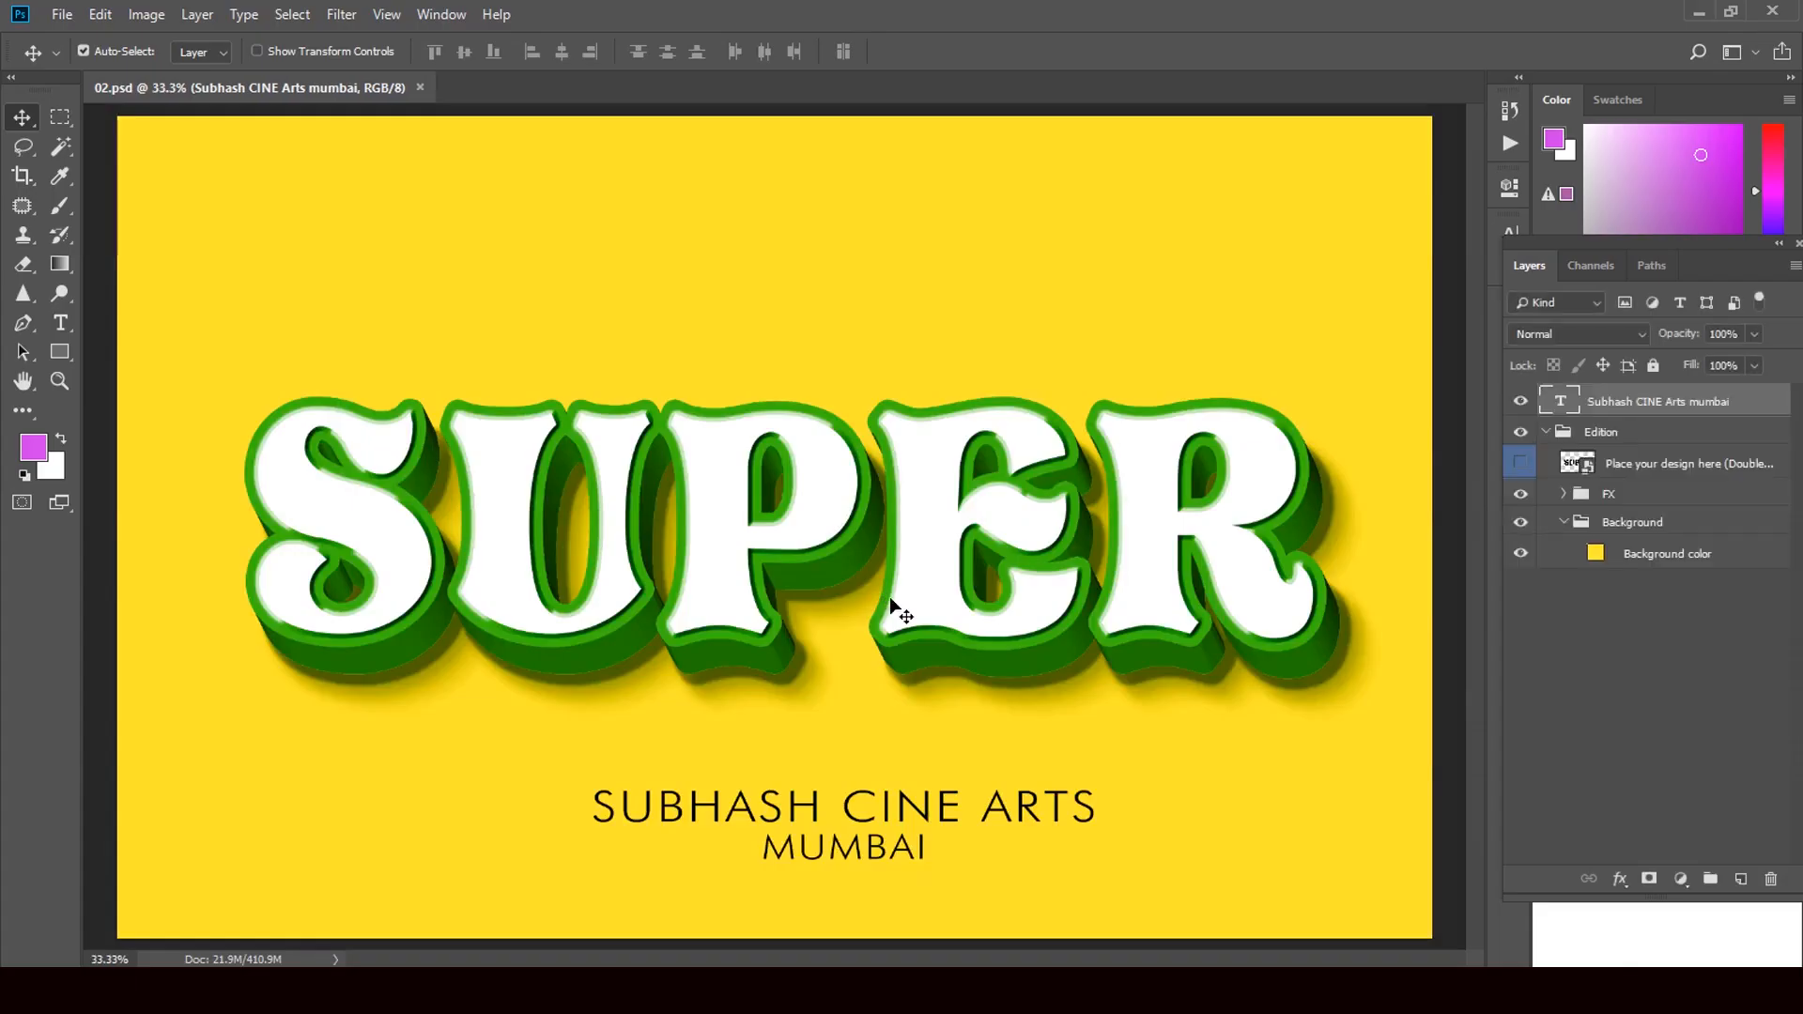
# Open the contents of the "Place your design here" smart object and retype its text as SUPER
pyautogui.doubleClick(1584, 469)
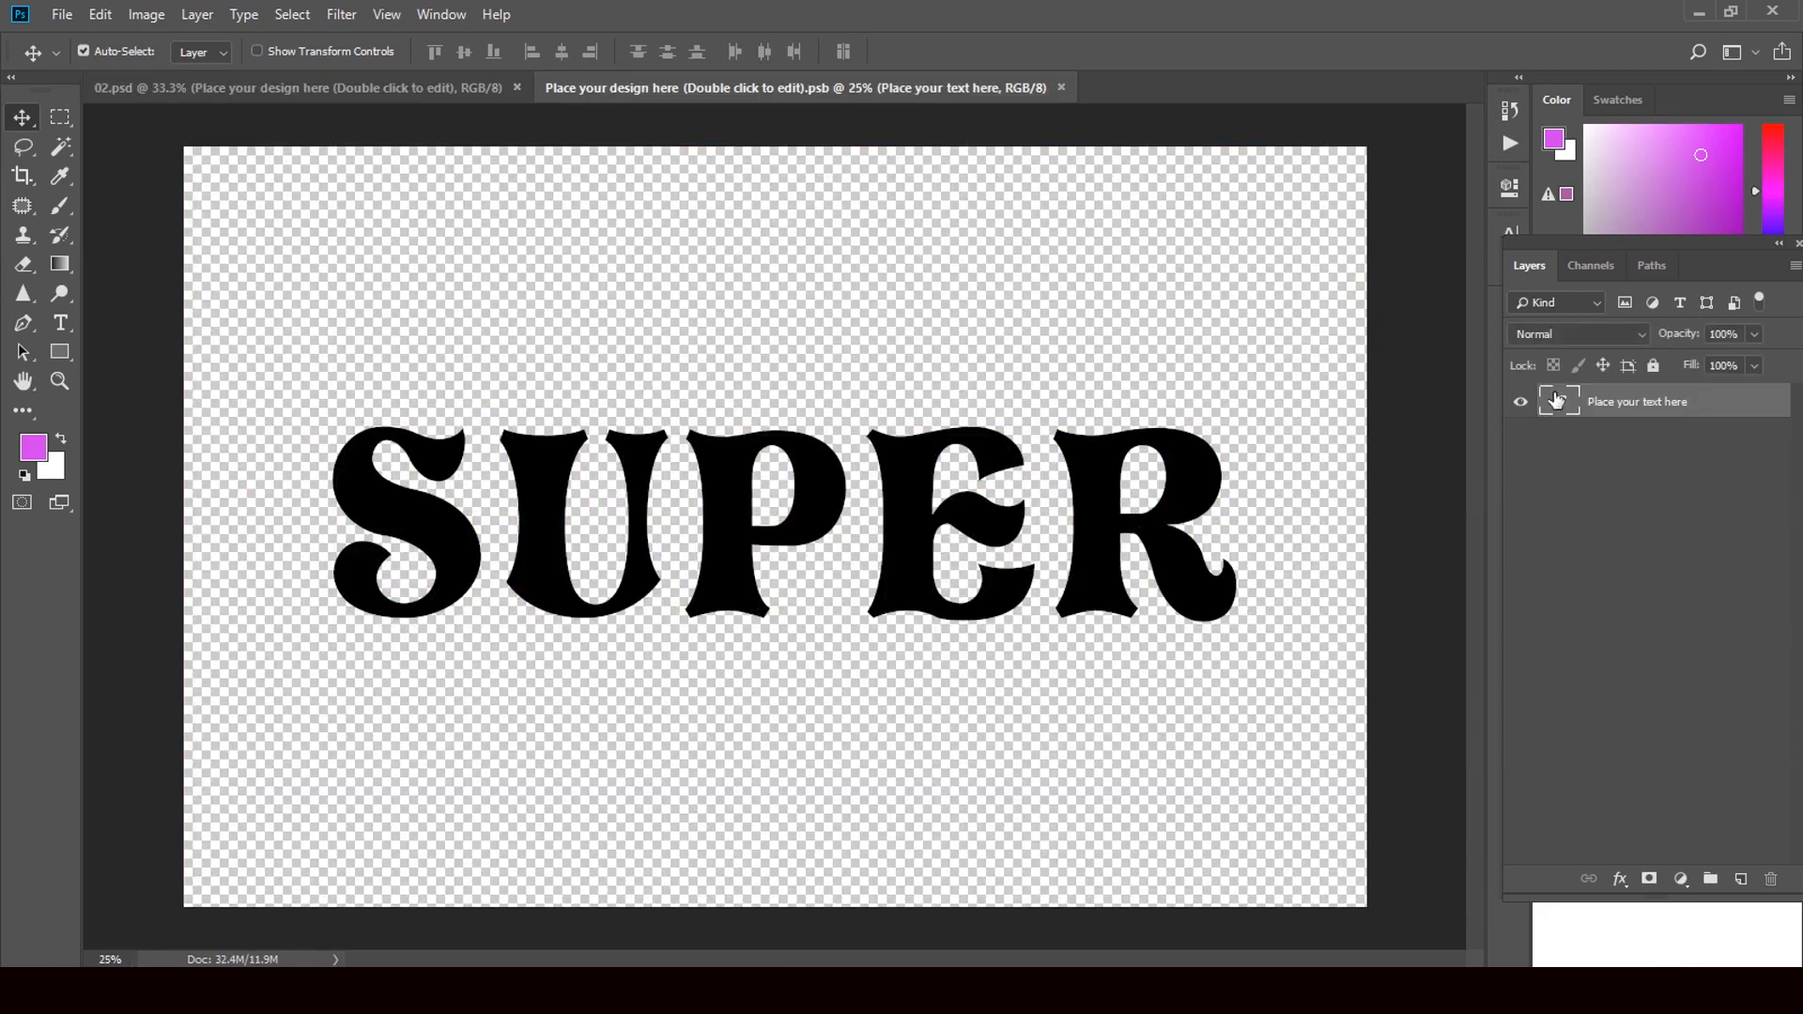
pyautogui.doubleClick(1556, 401)
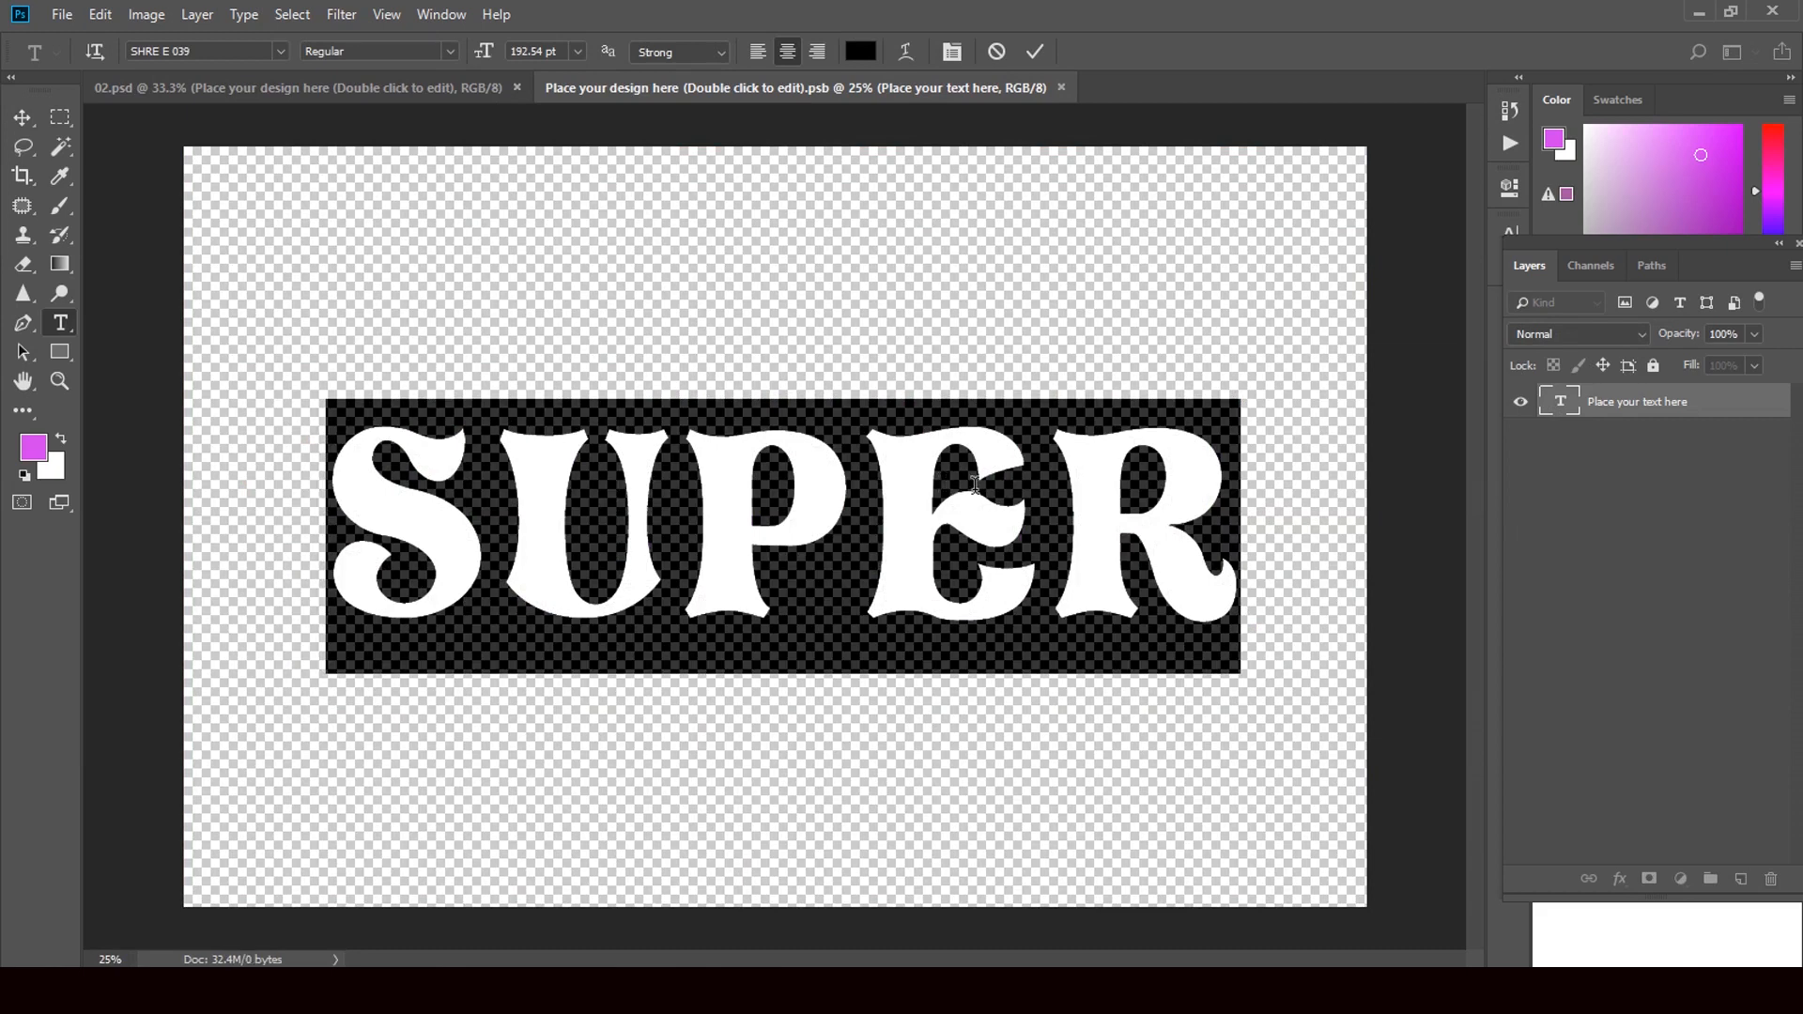
pyautogui.write('SUPER')
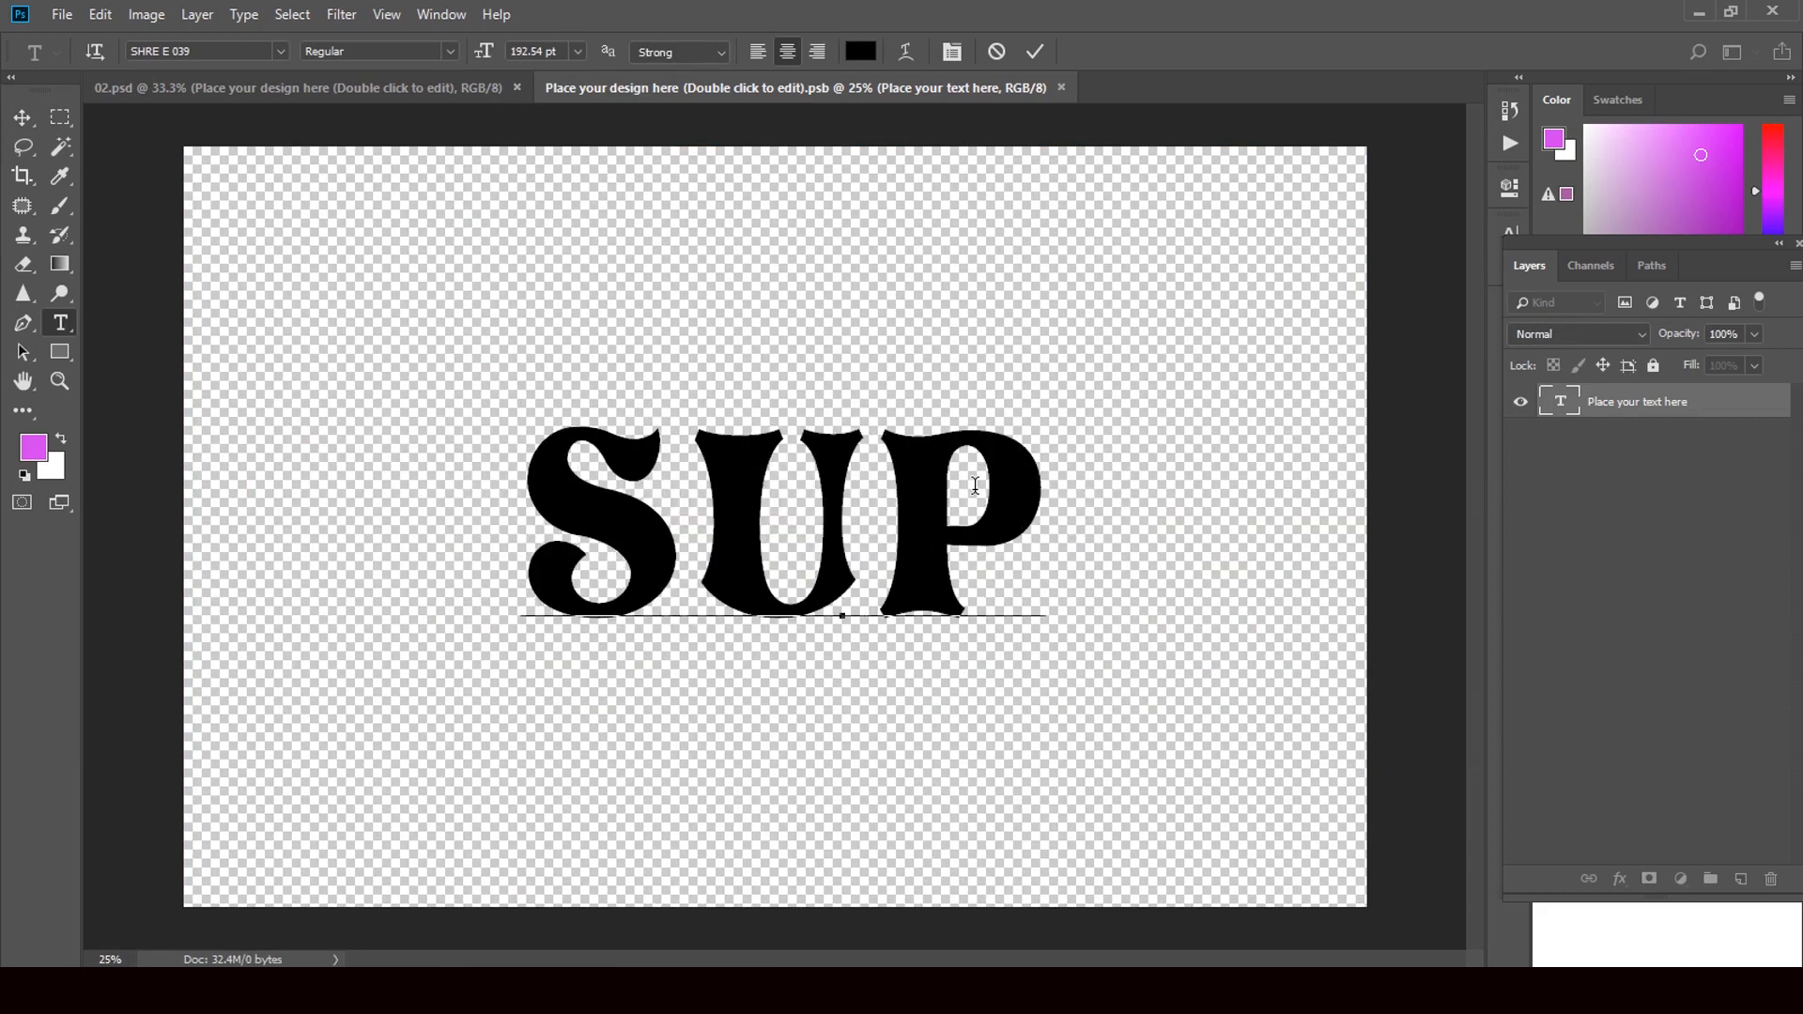
pyautogui.click(23, 117)
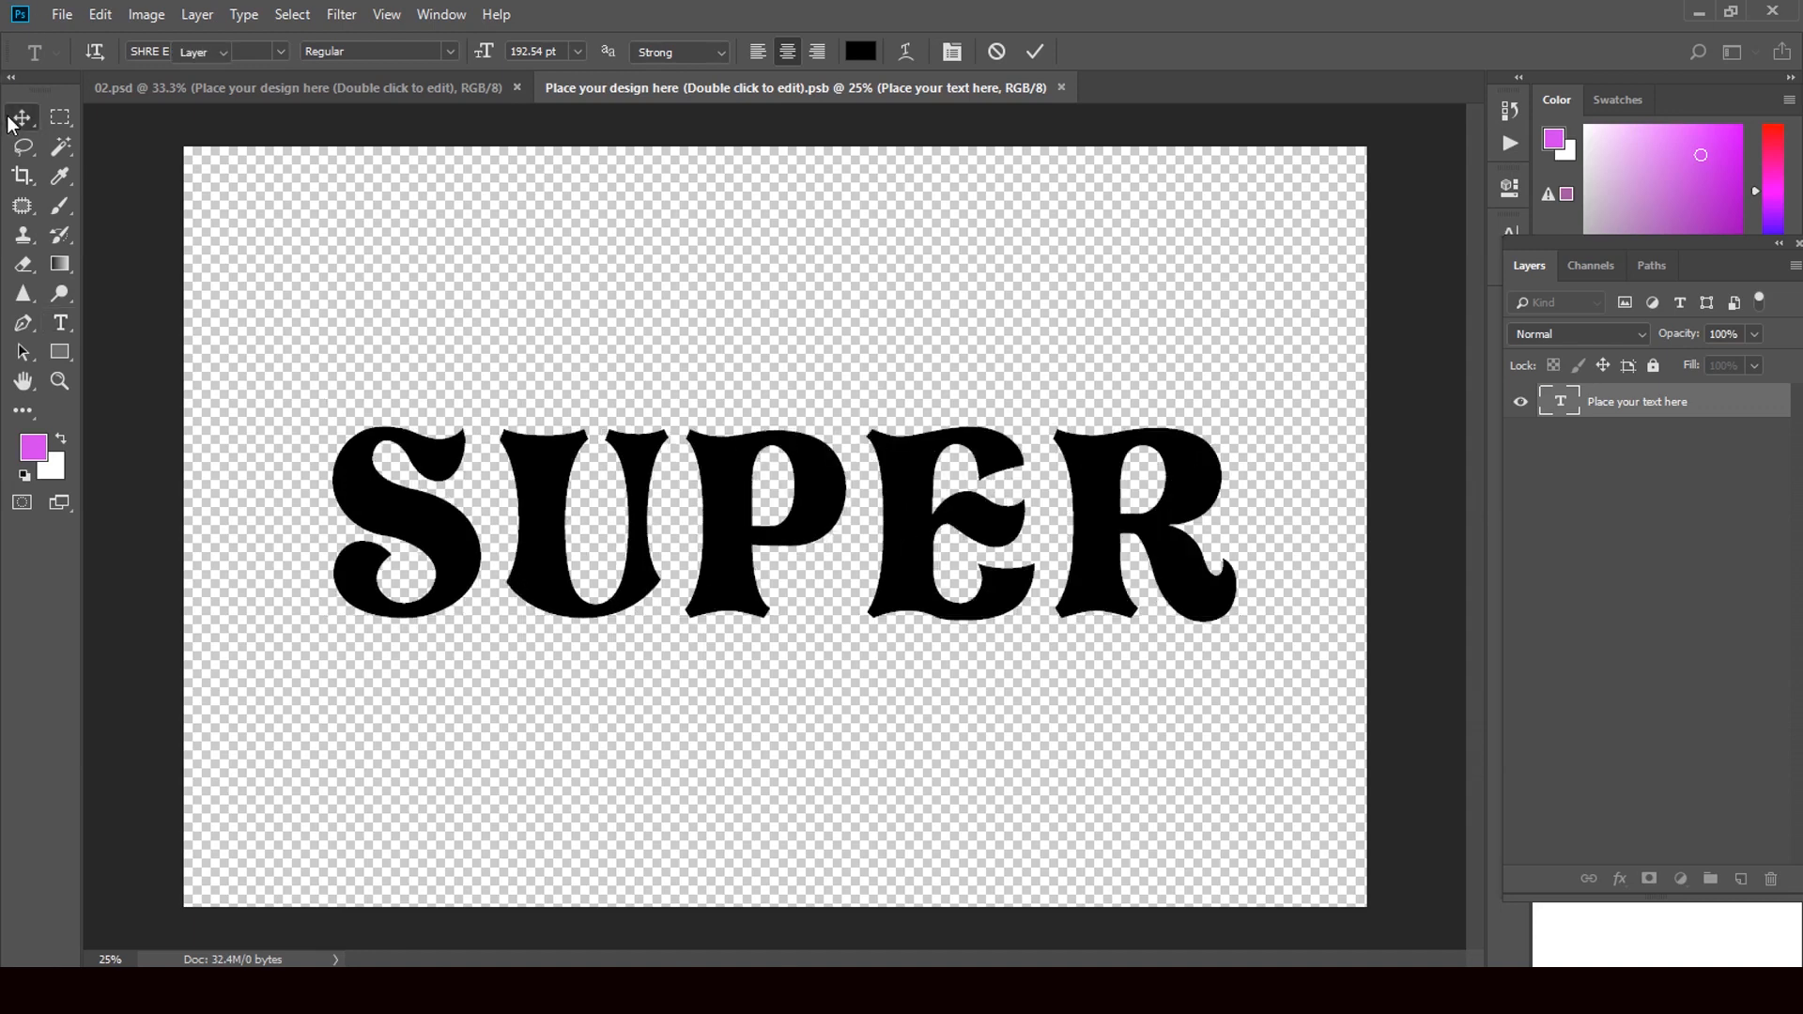
# Change the SUPER text's font to AkliteKndPadminiMedium, then close the smart object document and save its changes
pyautogui.click(62, 324)
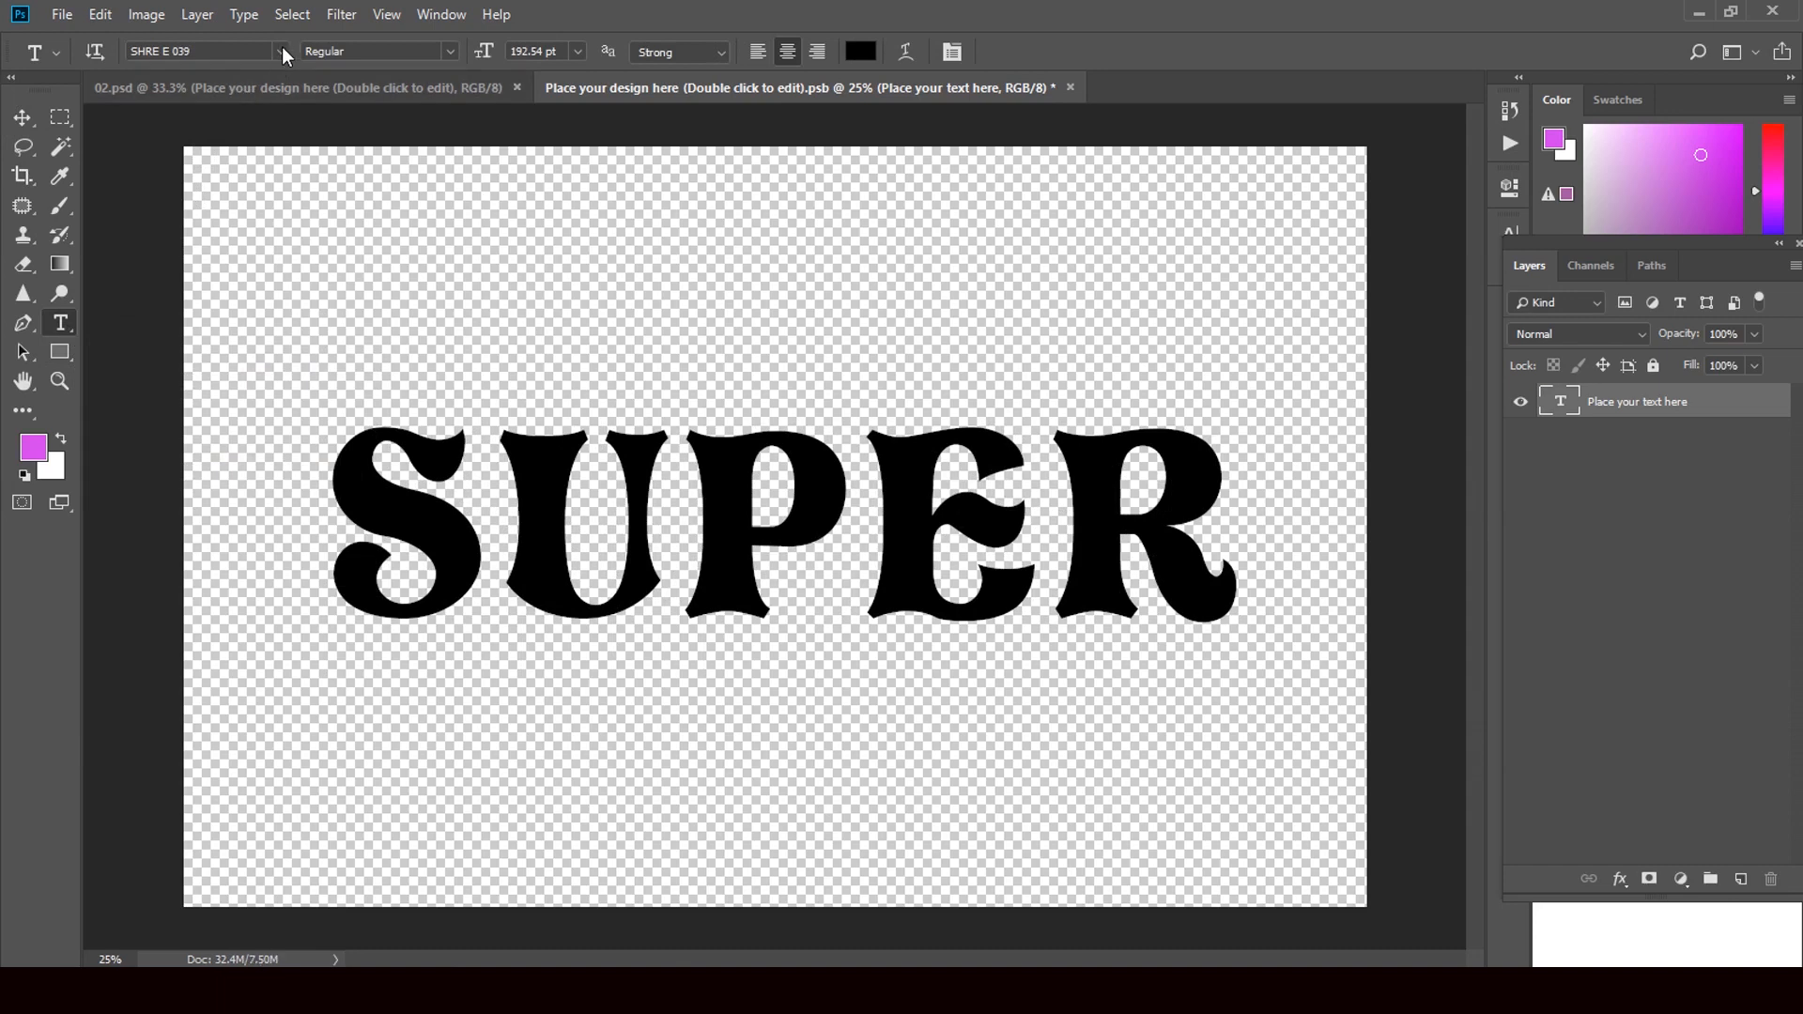
pyautogui.click(281, 52)
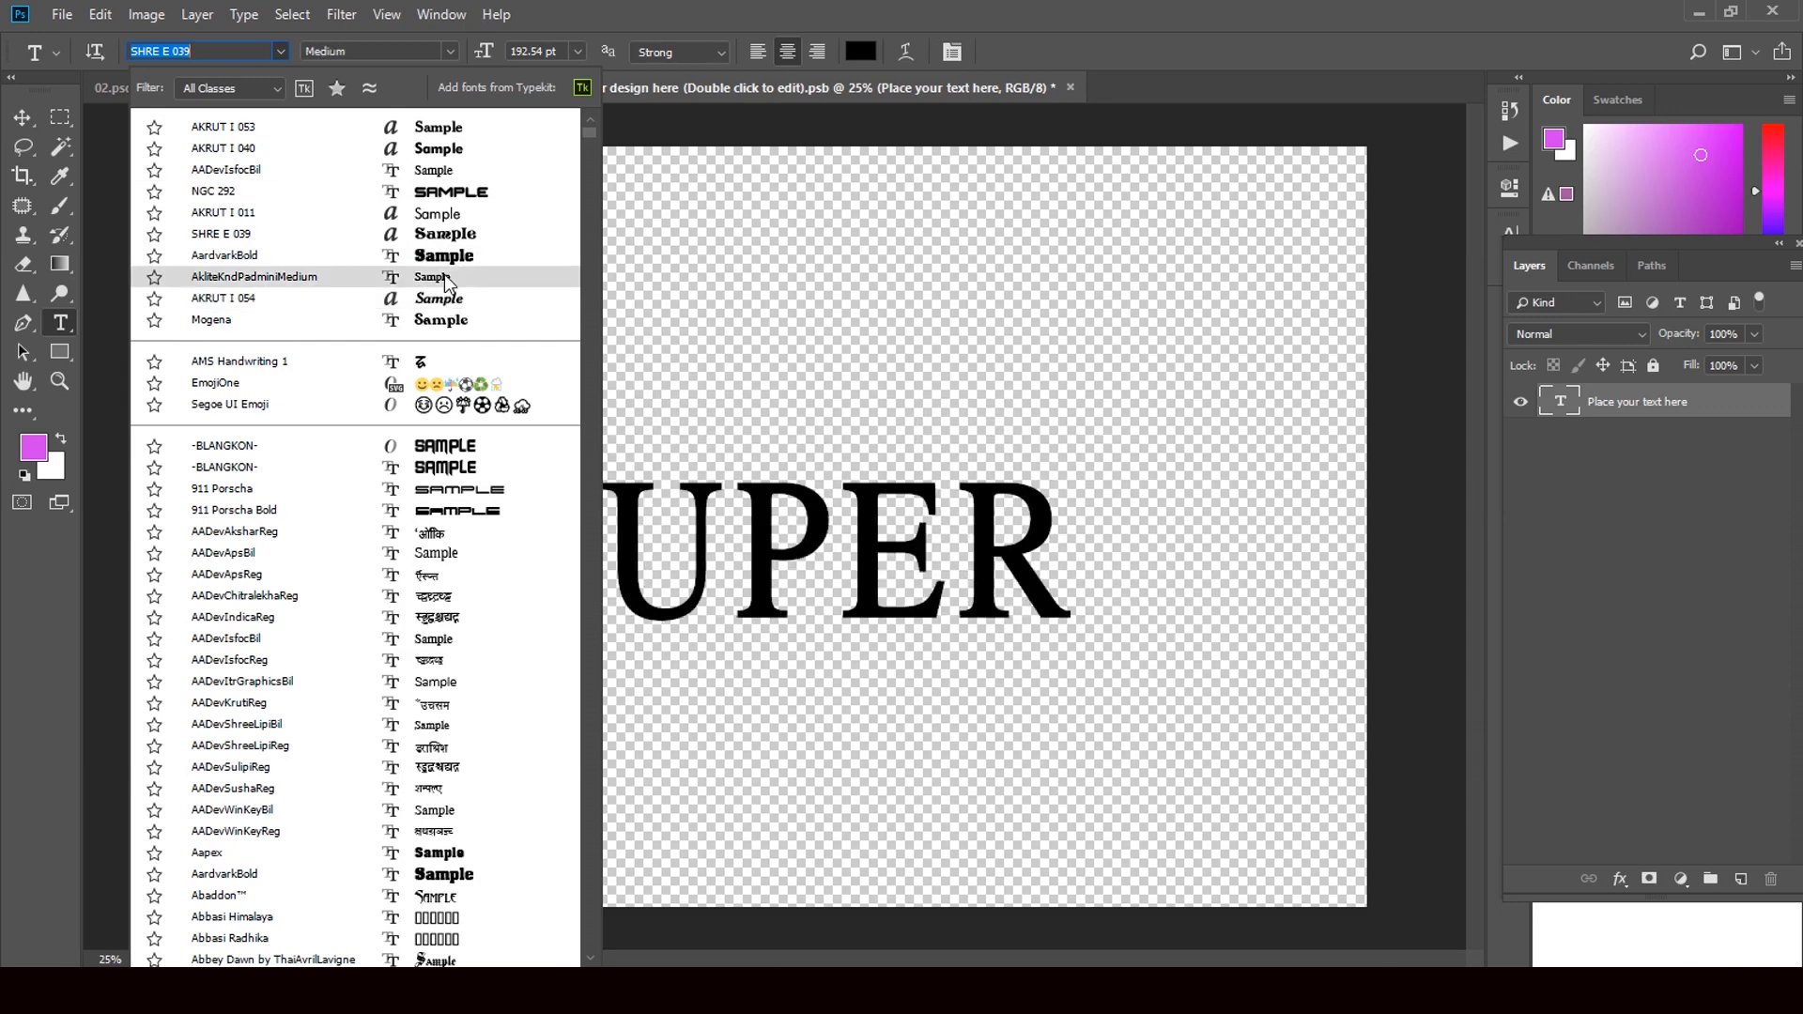
pyautogui.click(447, 279)
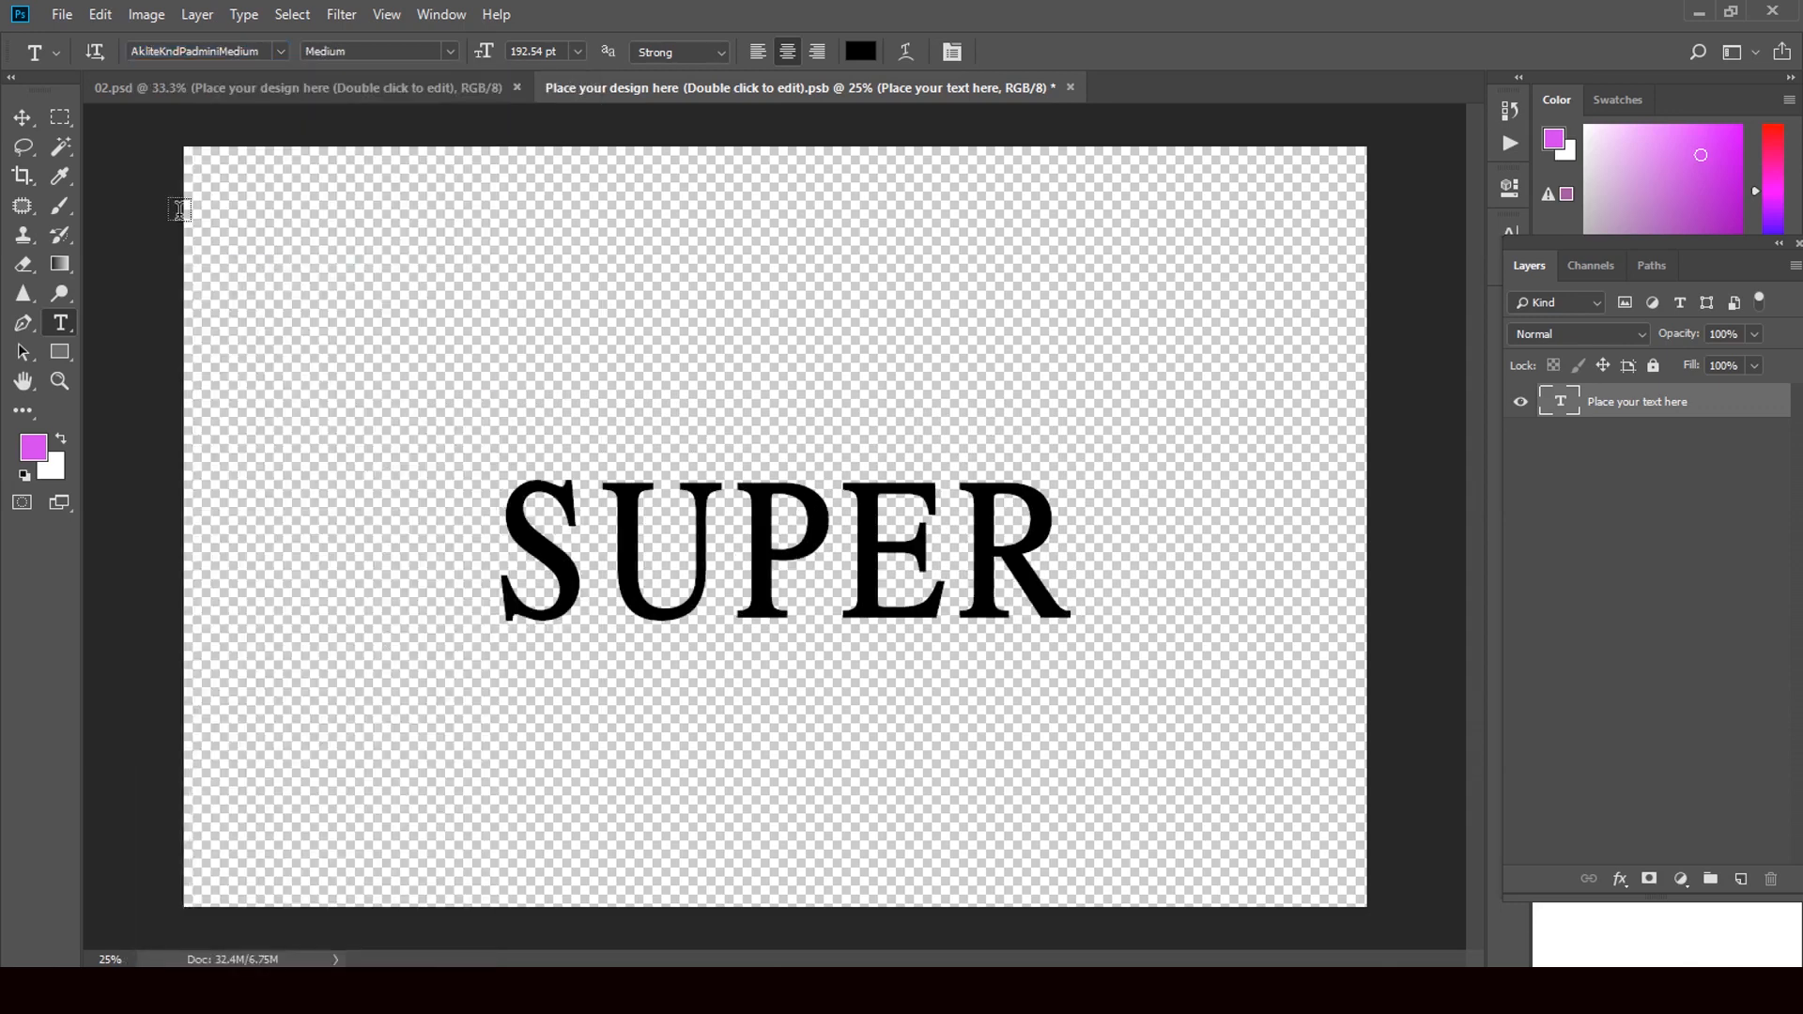
pyautogui.click(23, 120)
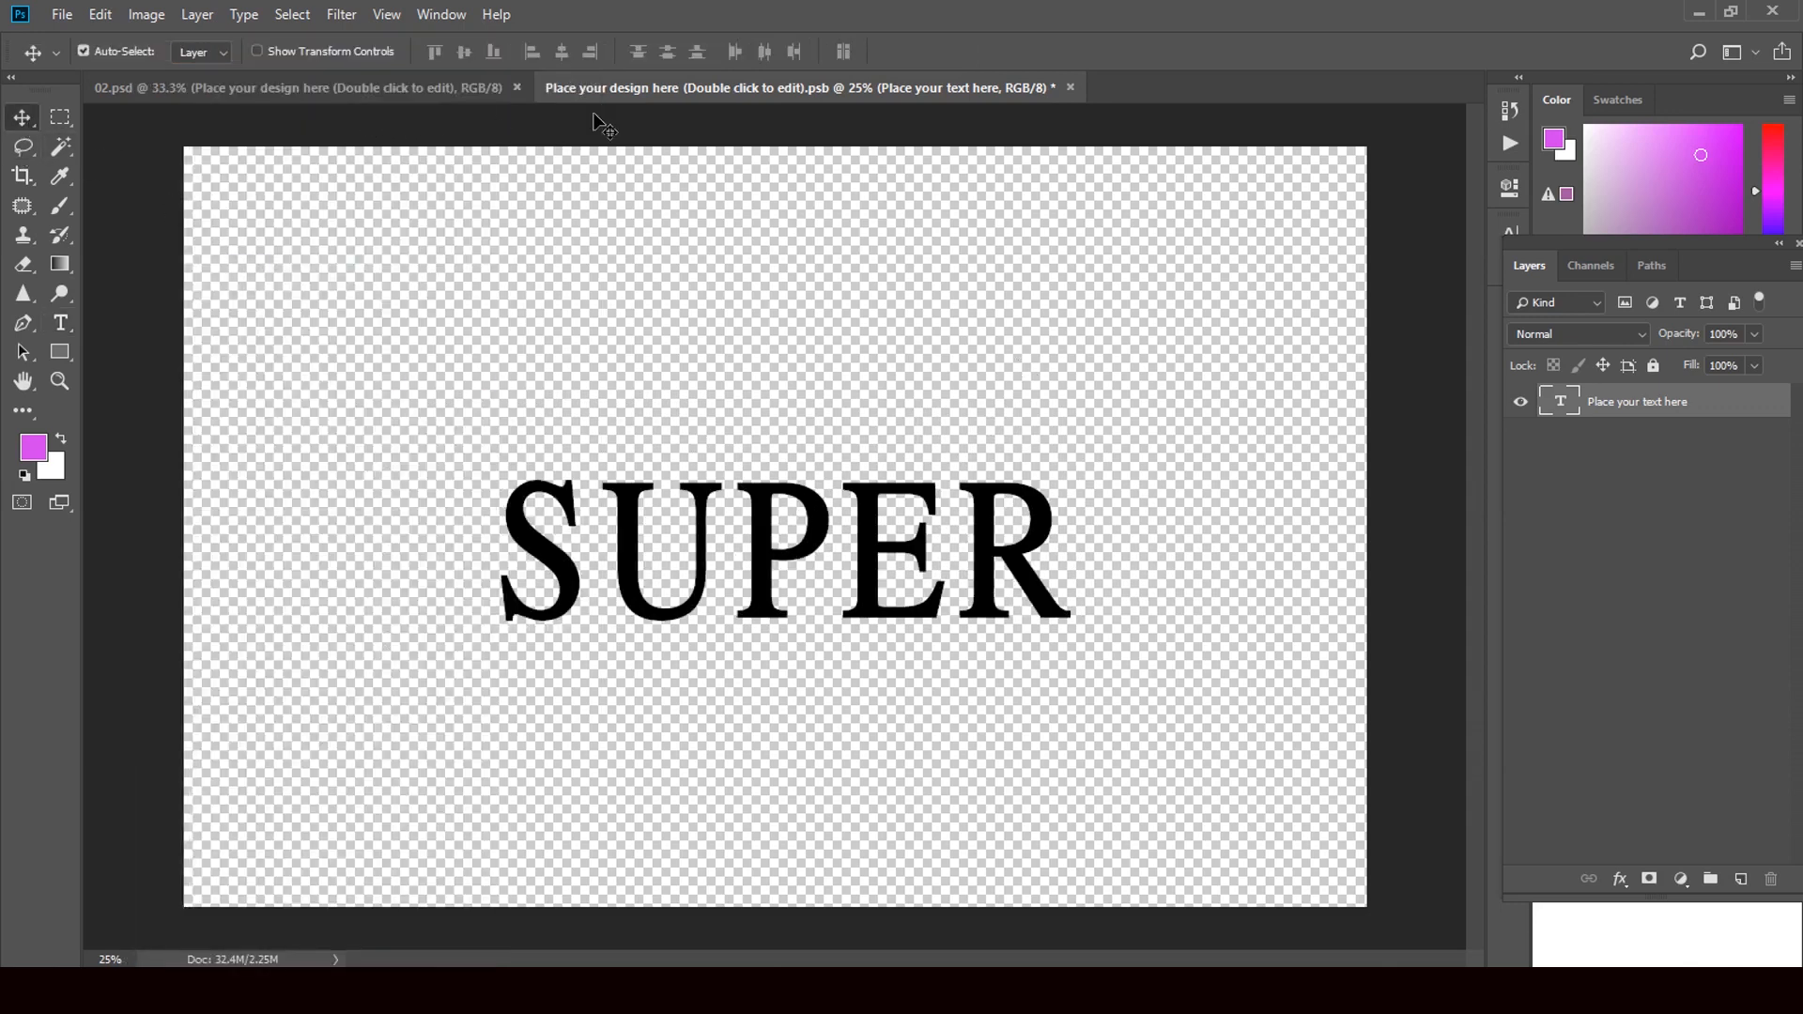
pyautogui.click(1066, 90)
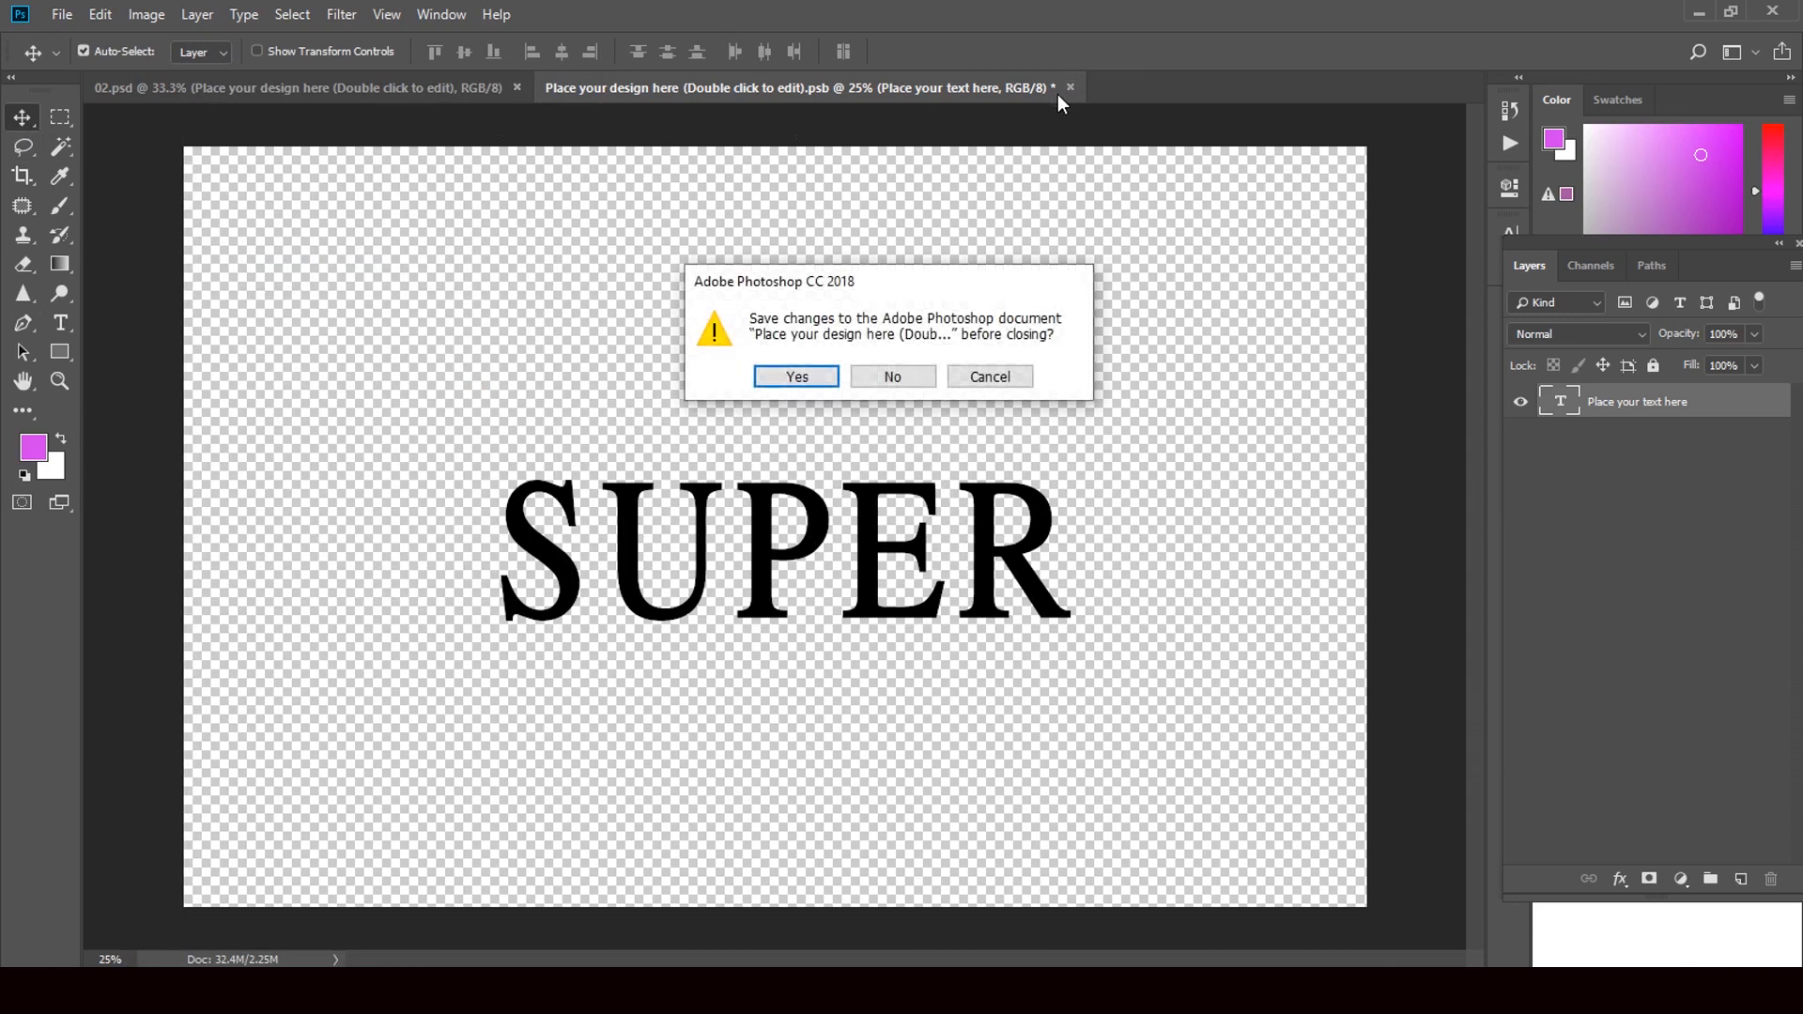
pyautogui.click(815, 375)
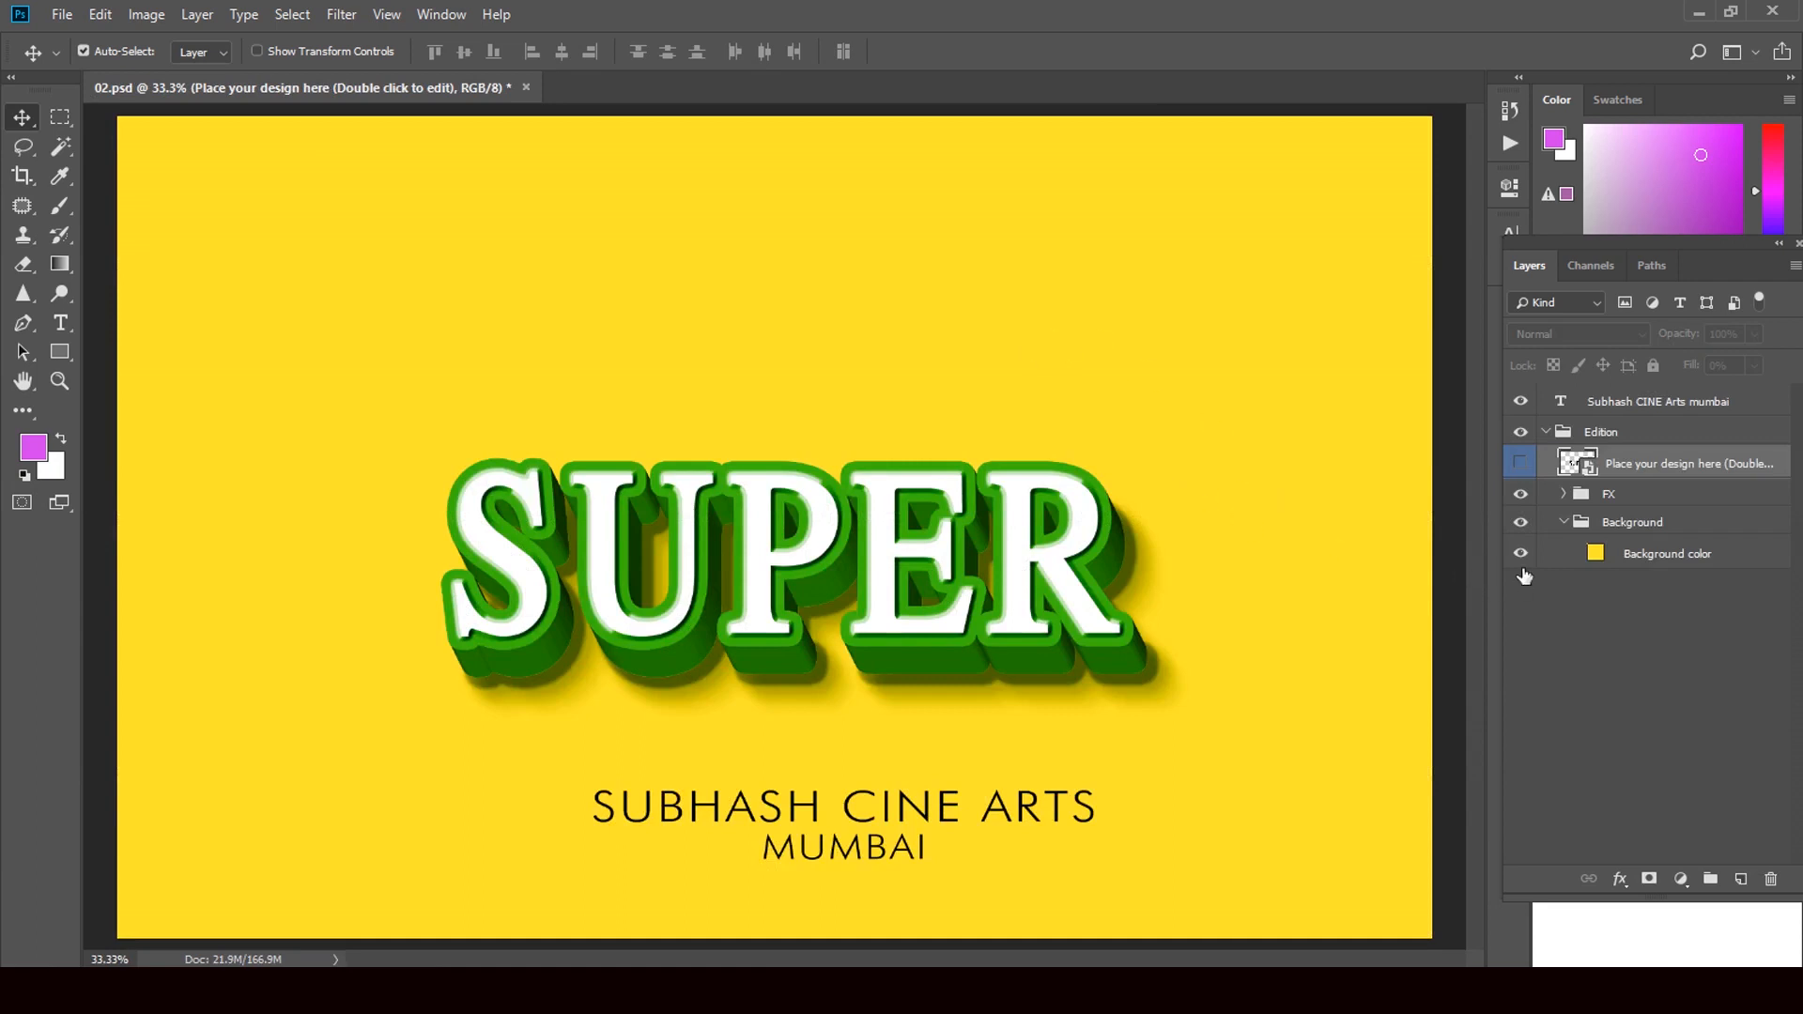
# Change the solid color of the Background color fill layer to orange ffa82c
pyautogui.click(1598, 558)
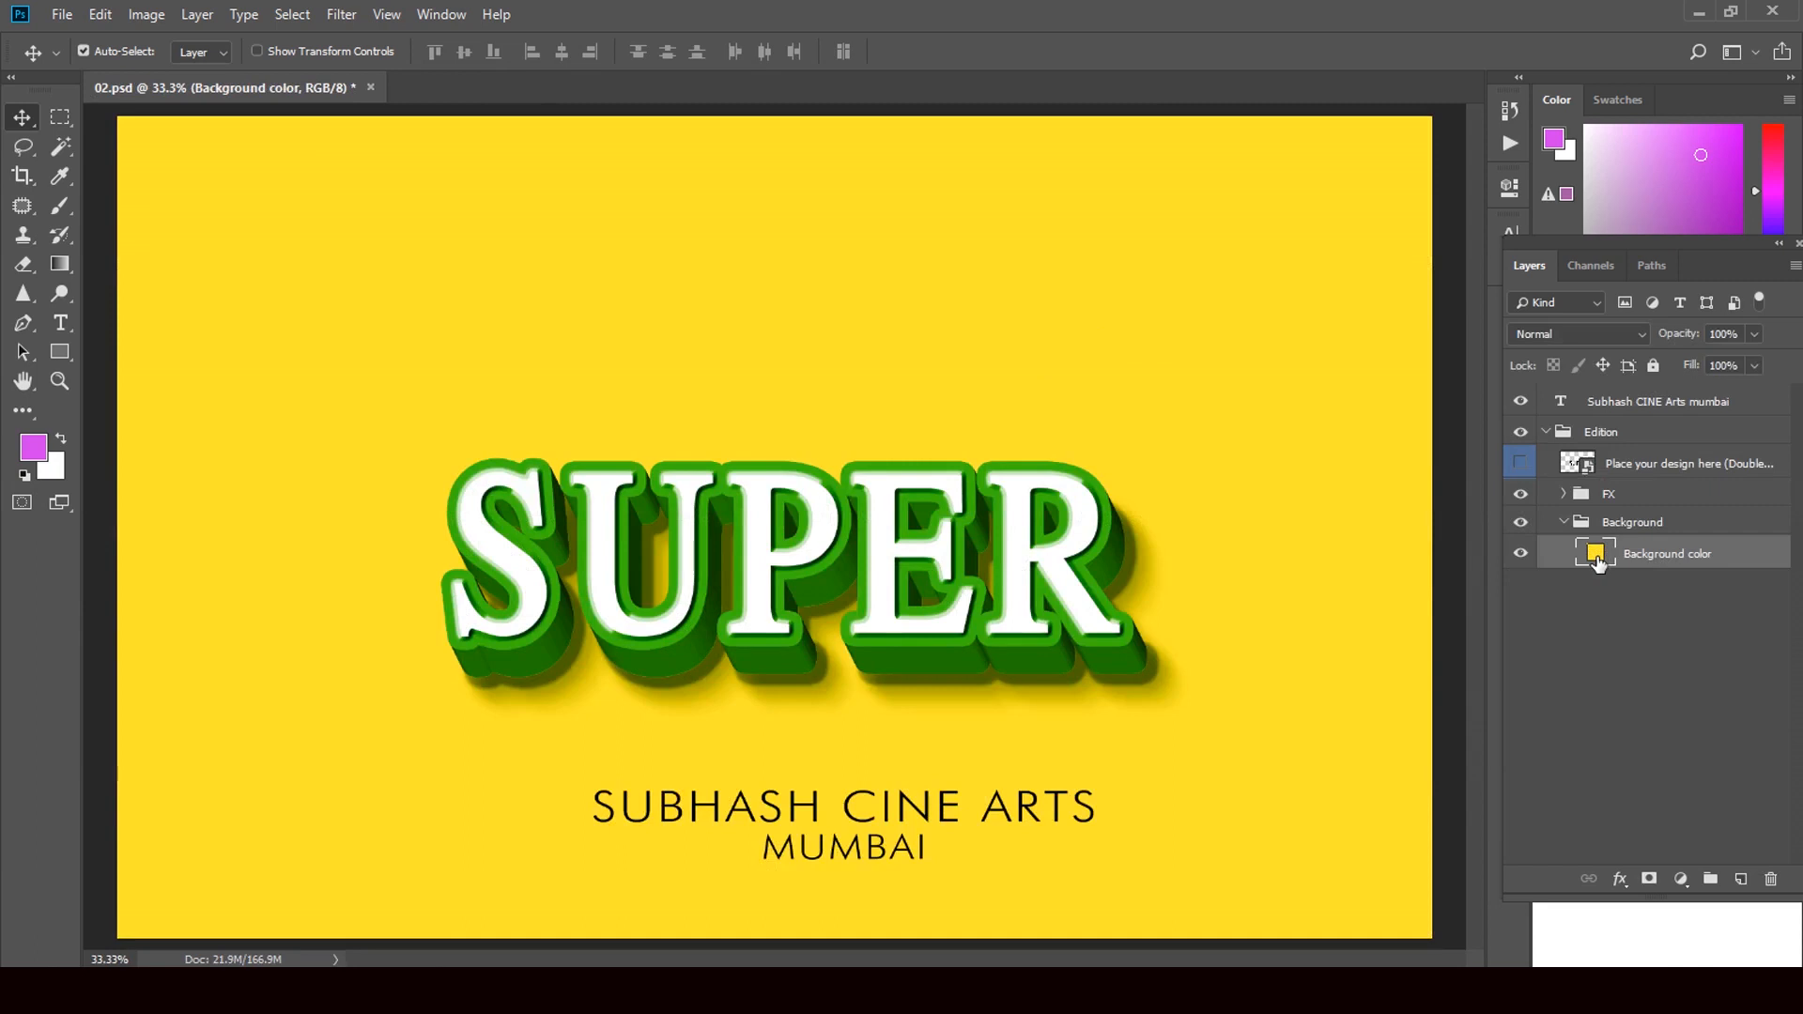
pyautogui.doubleClick(1596, 554)
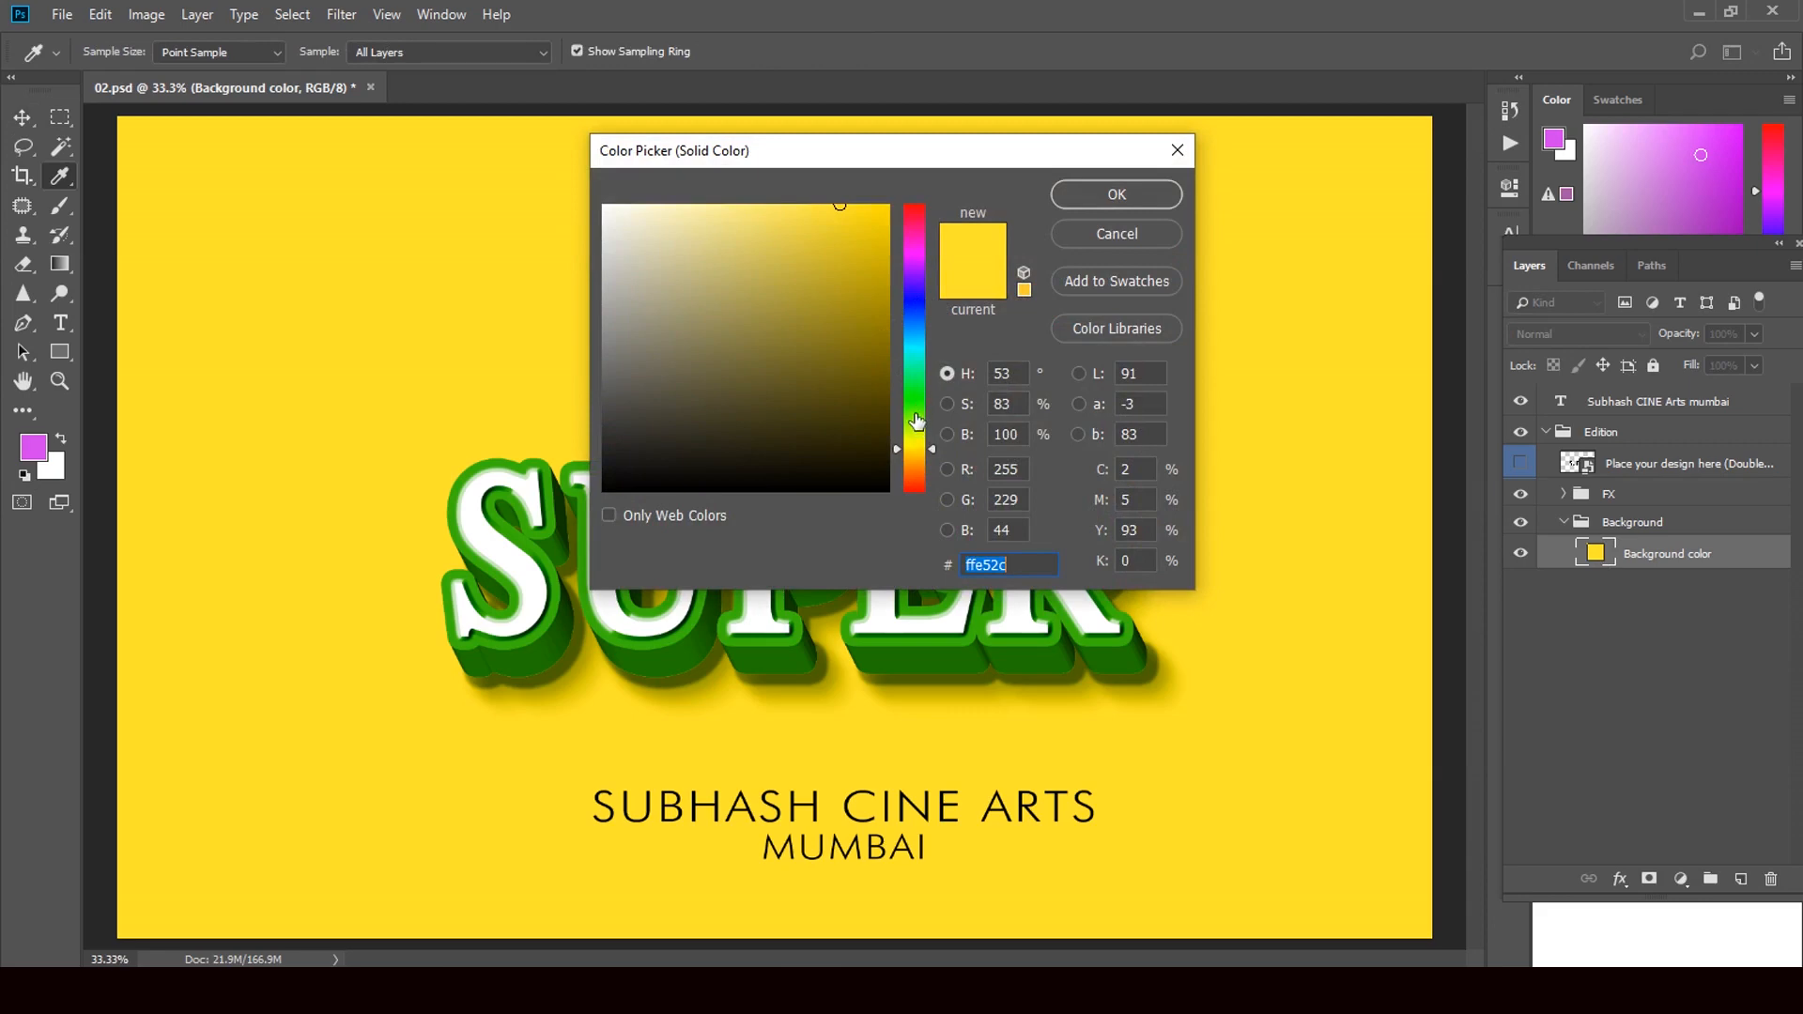
pyautogui.click(916, 472)
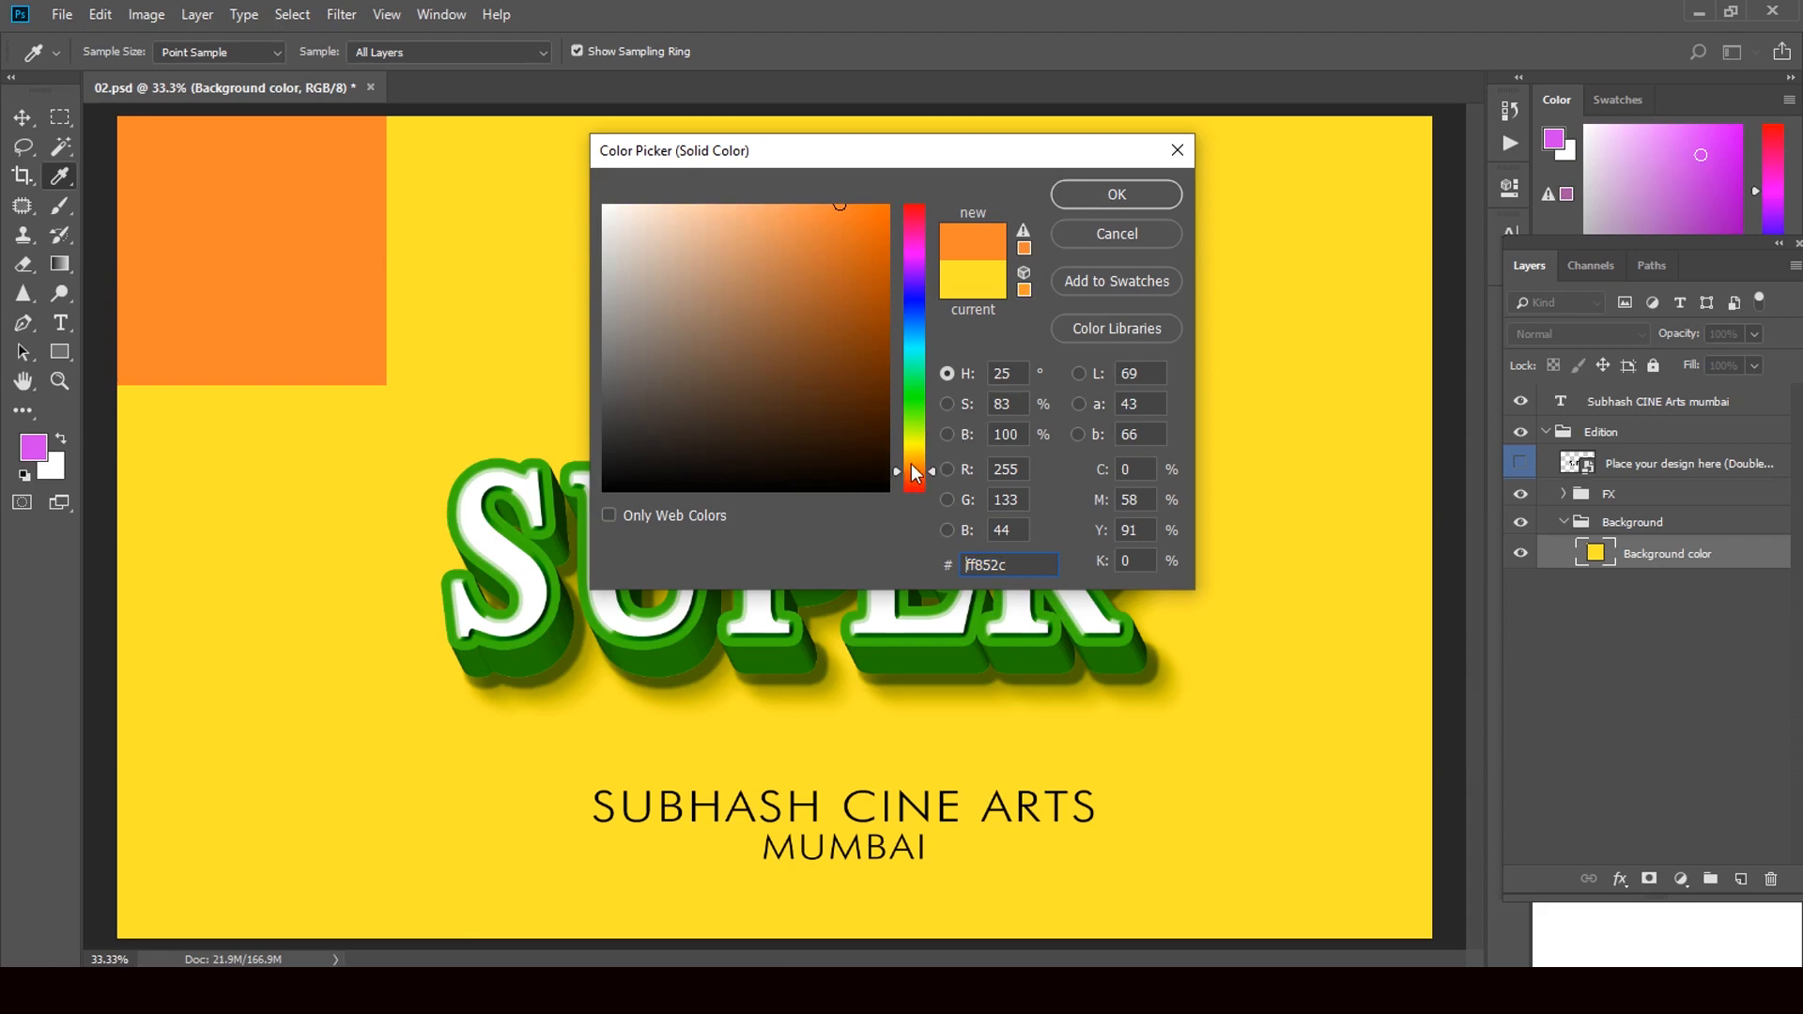
pyautogui.moveTo(916, 472); pyautogui.dragTo(916, 465)
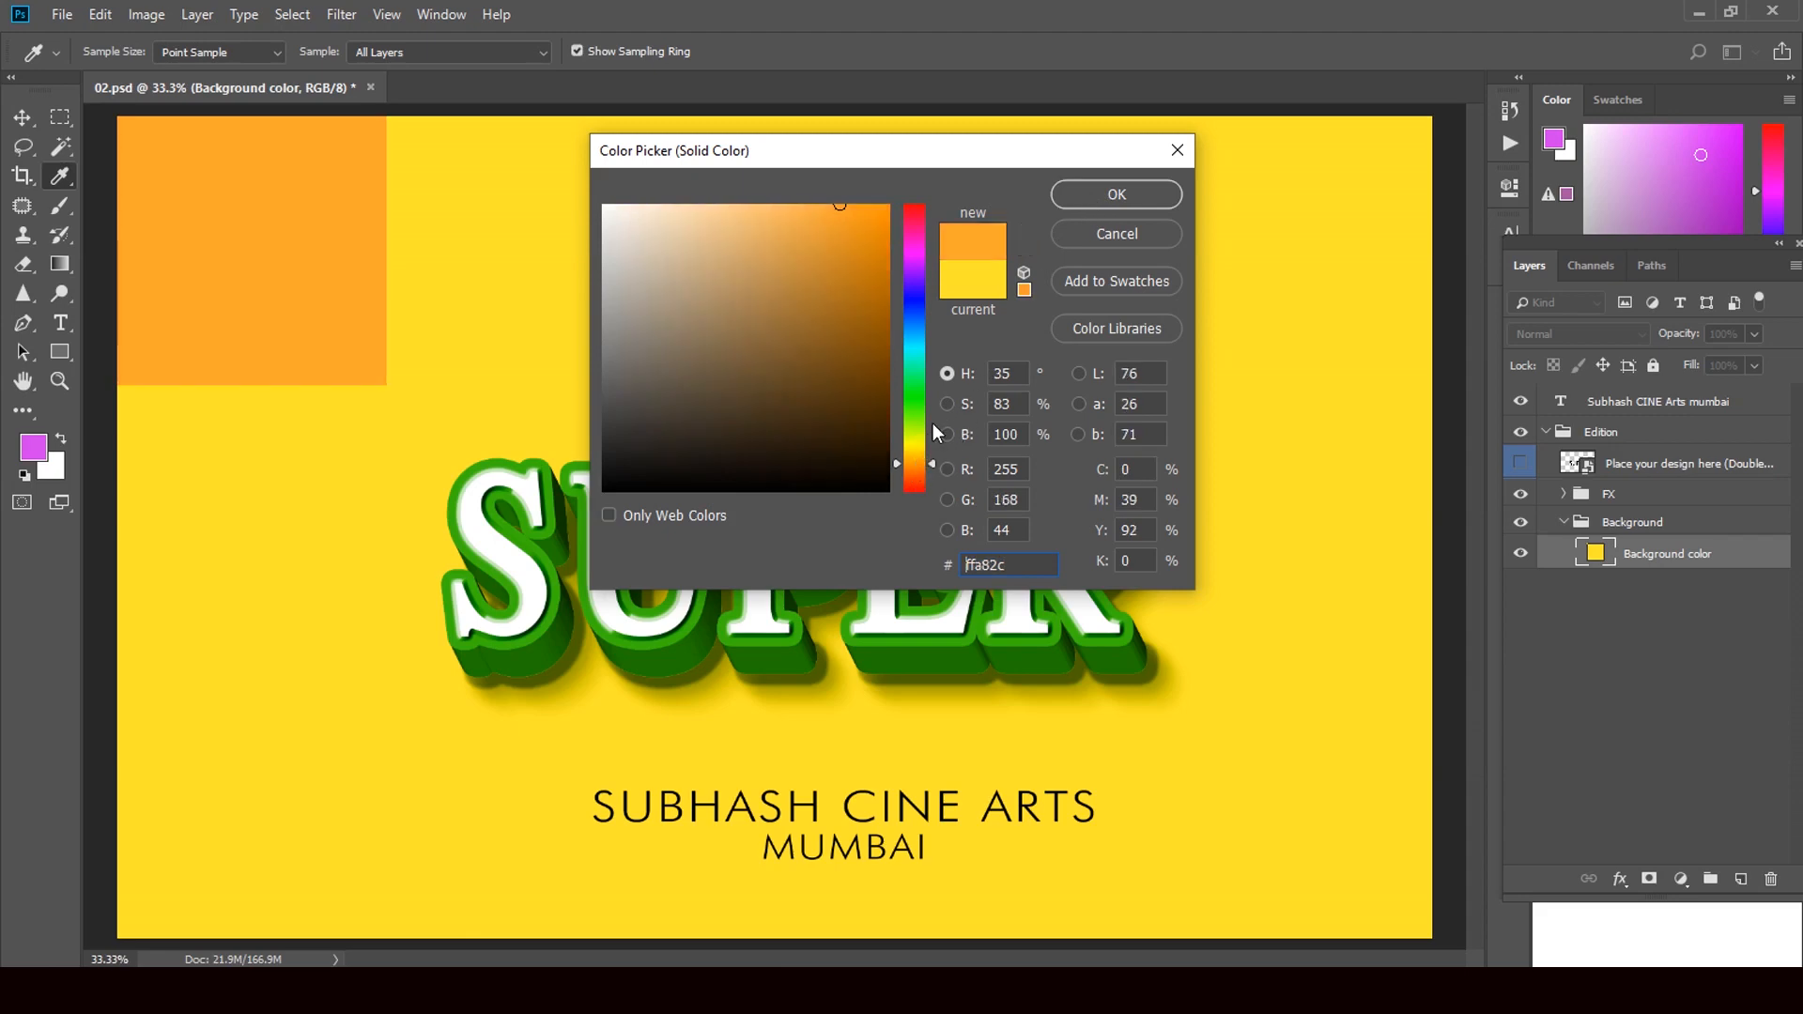
pyautogui.press('Return')
pyautogui.press('v')
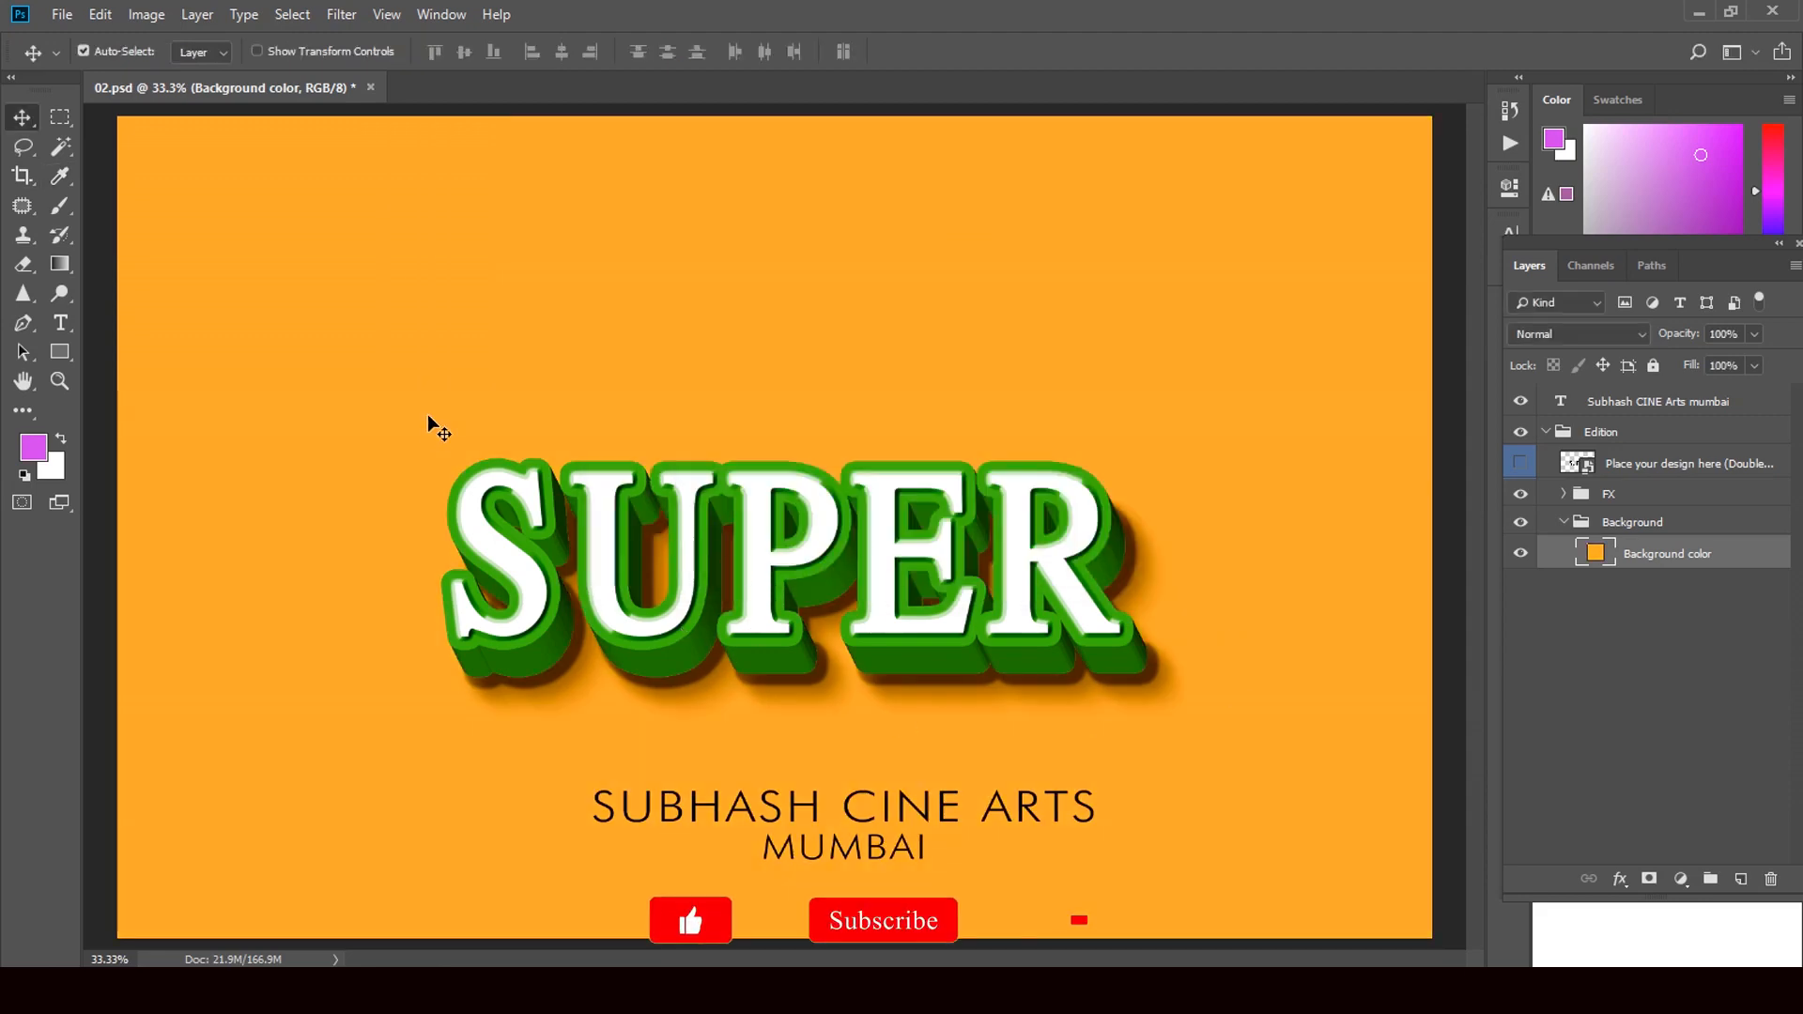
# Close 02.psd without saving and open "7554549 copy" from Downloads in Illustrator, dismissing the missing fonts notice
pyautogui.click(372, 89)
pyautogui.click(888, 374)
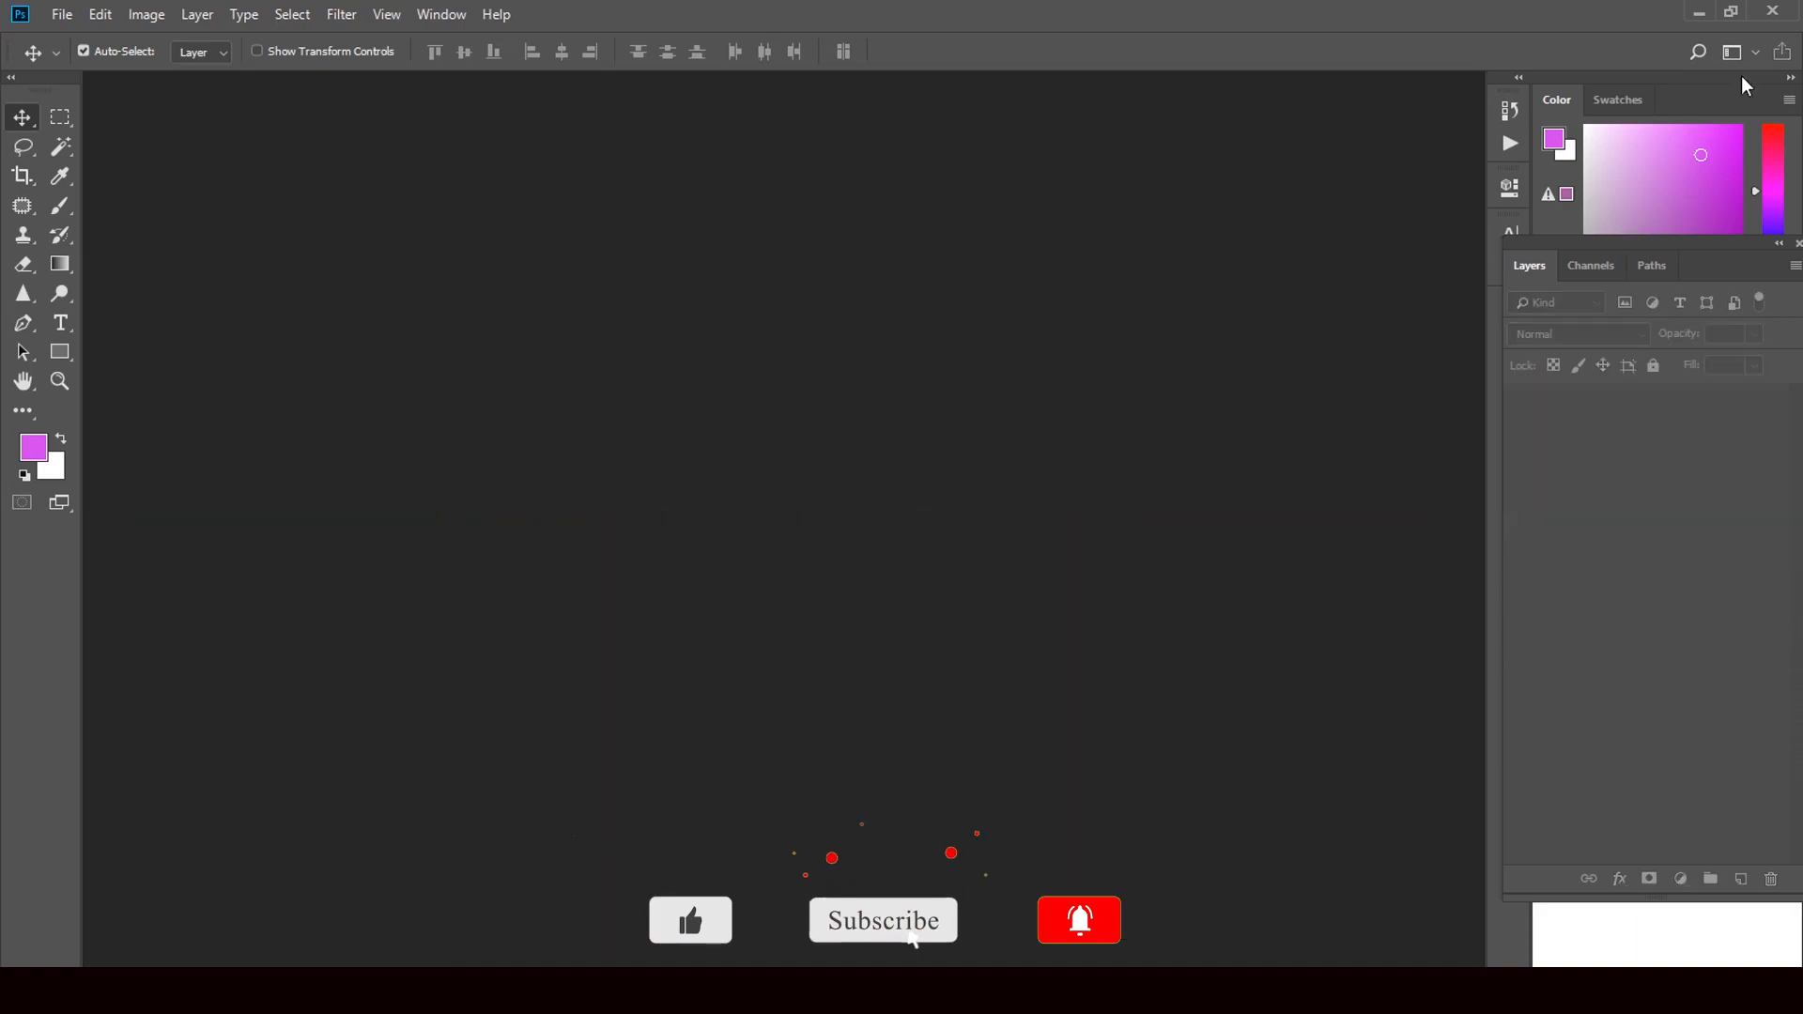
pyautogui.click(1699, 13)
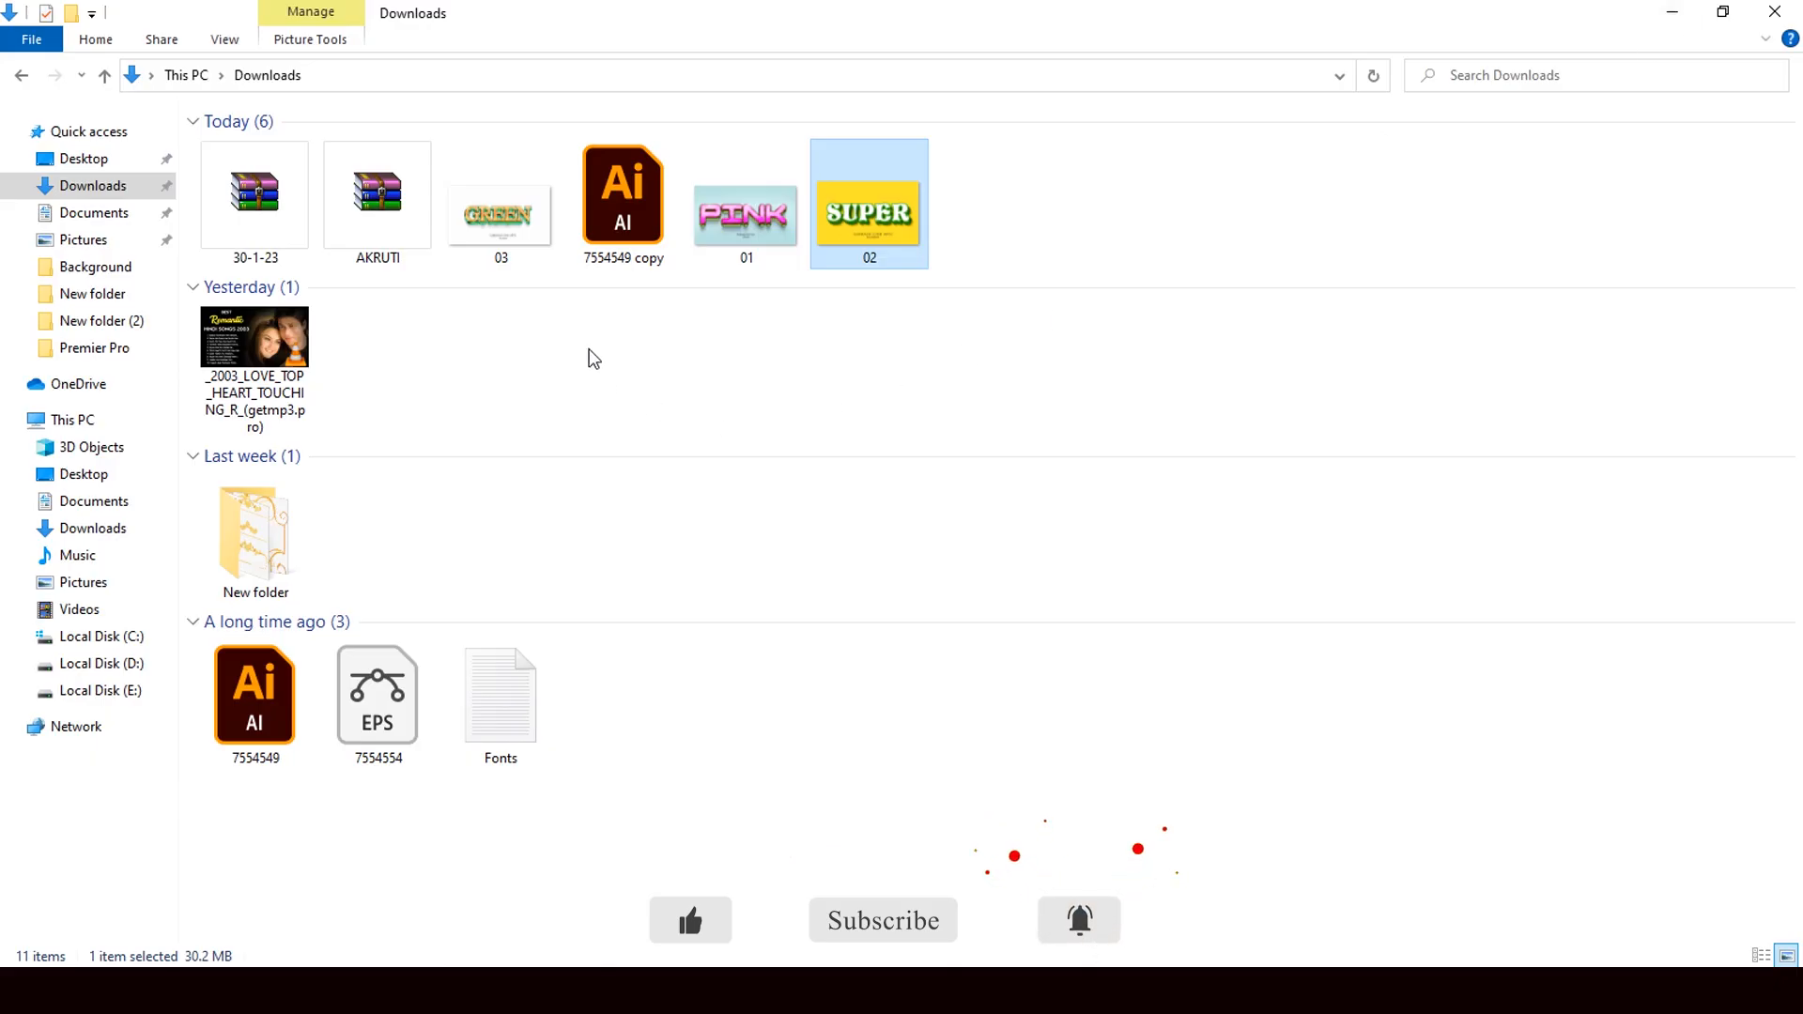
pyautogui.click(620, 195)
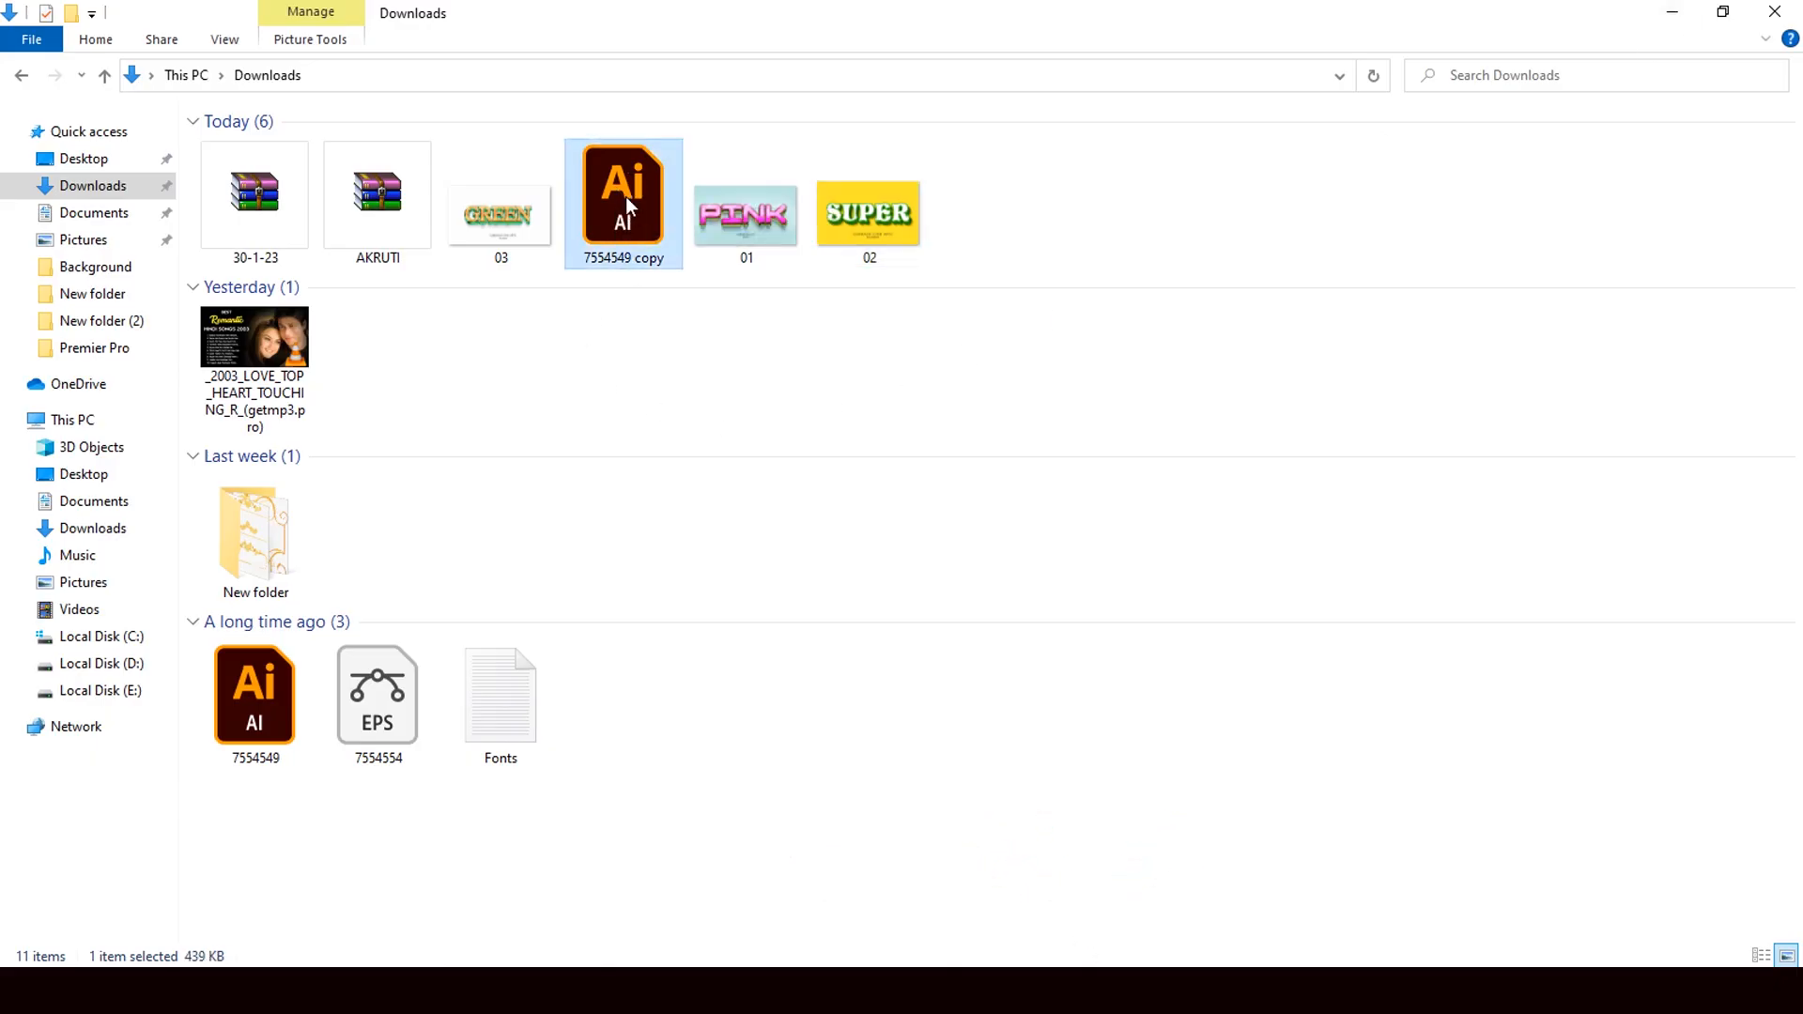
pyautogui.moveTo(628, 205); pyautogui.dragTo(904, 485)
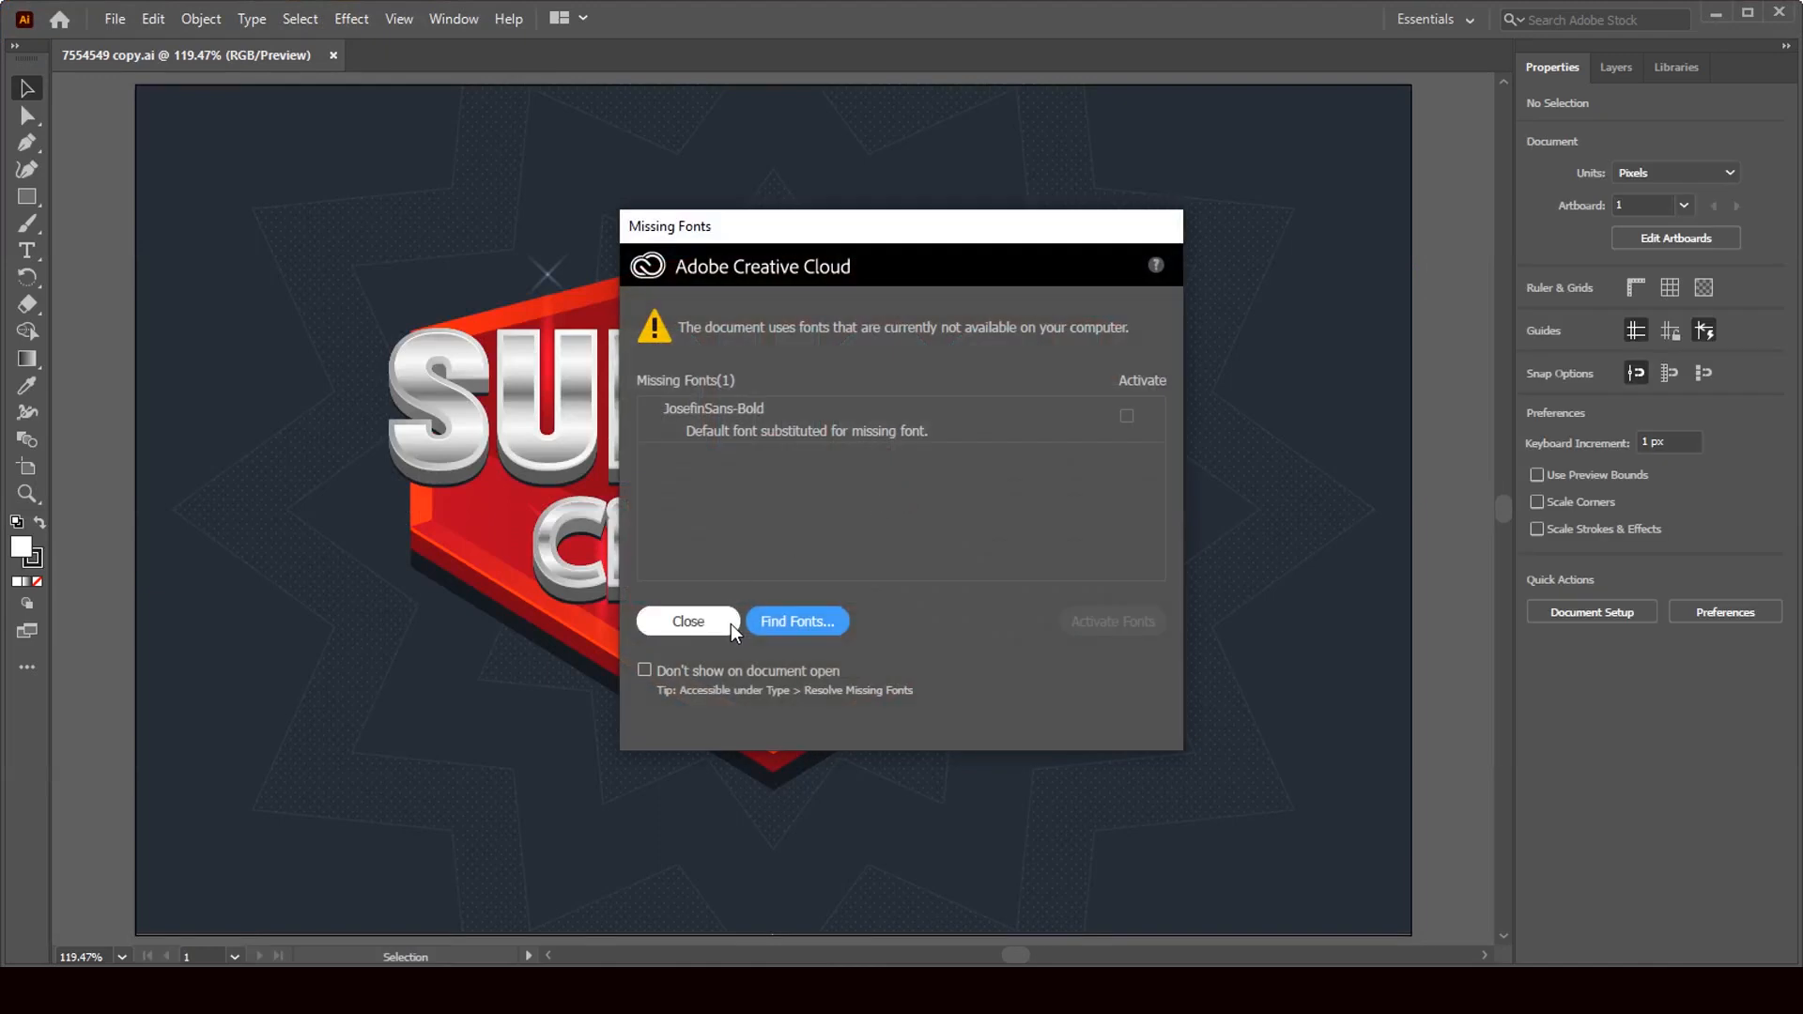
pyautogui.click(688, 621)
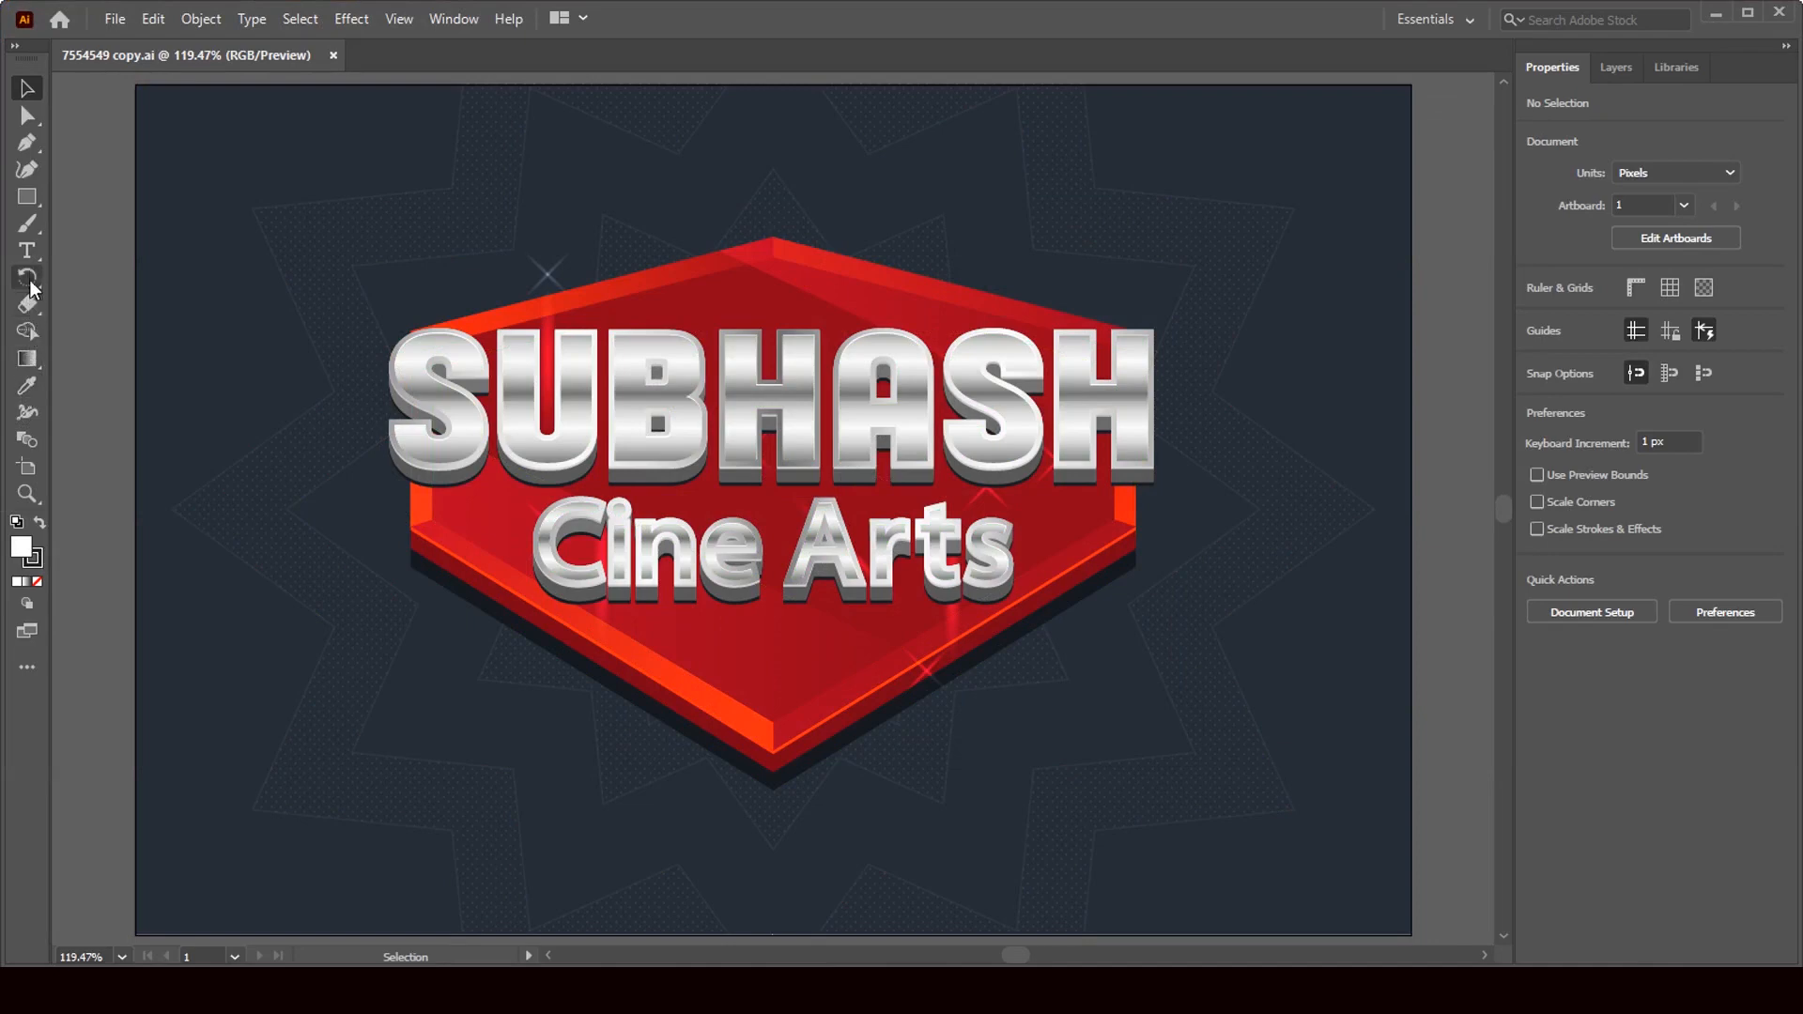
# Retype the badge's large headline as SUBHASH and change its font to SHREE015
pyautogui.click(1156, 405)
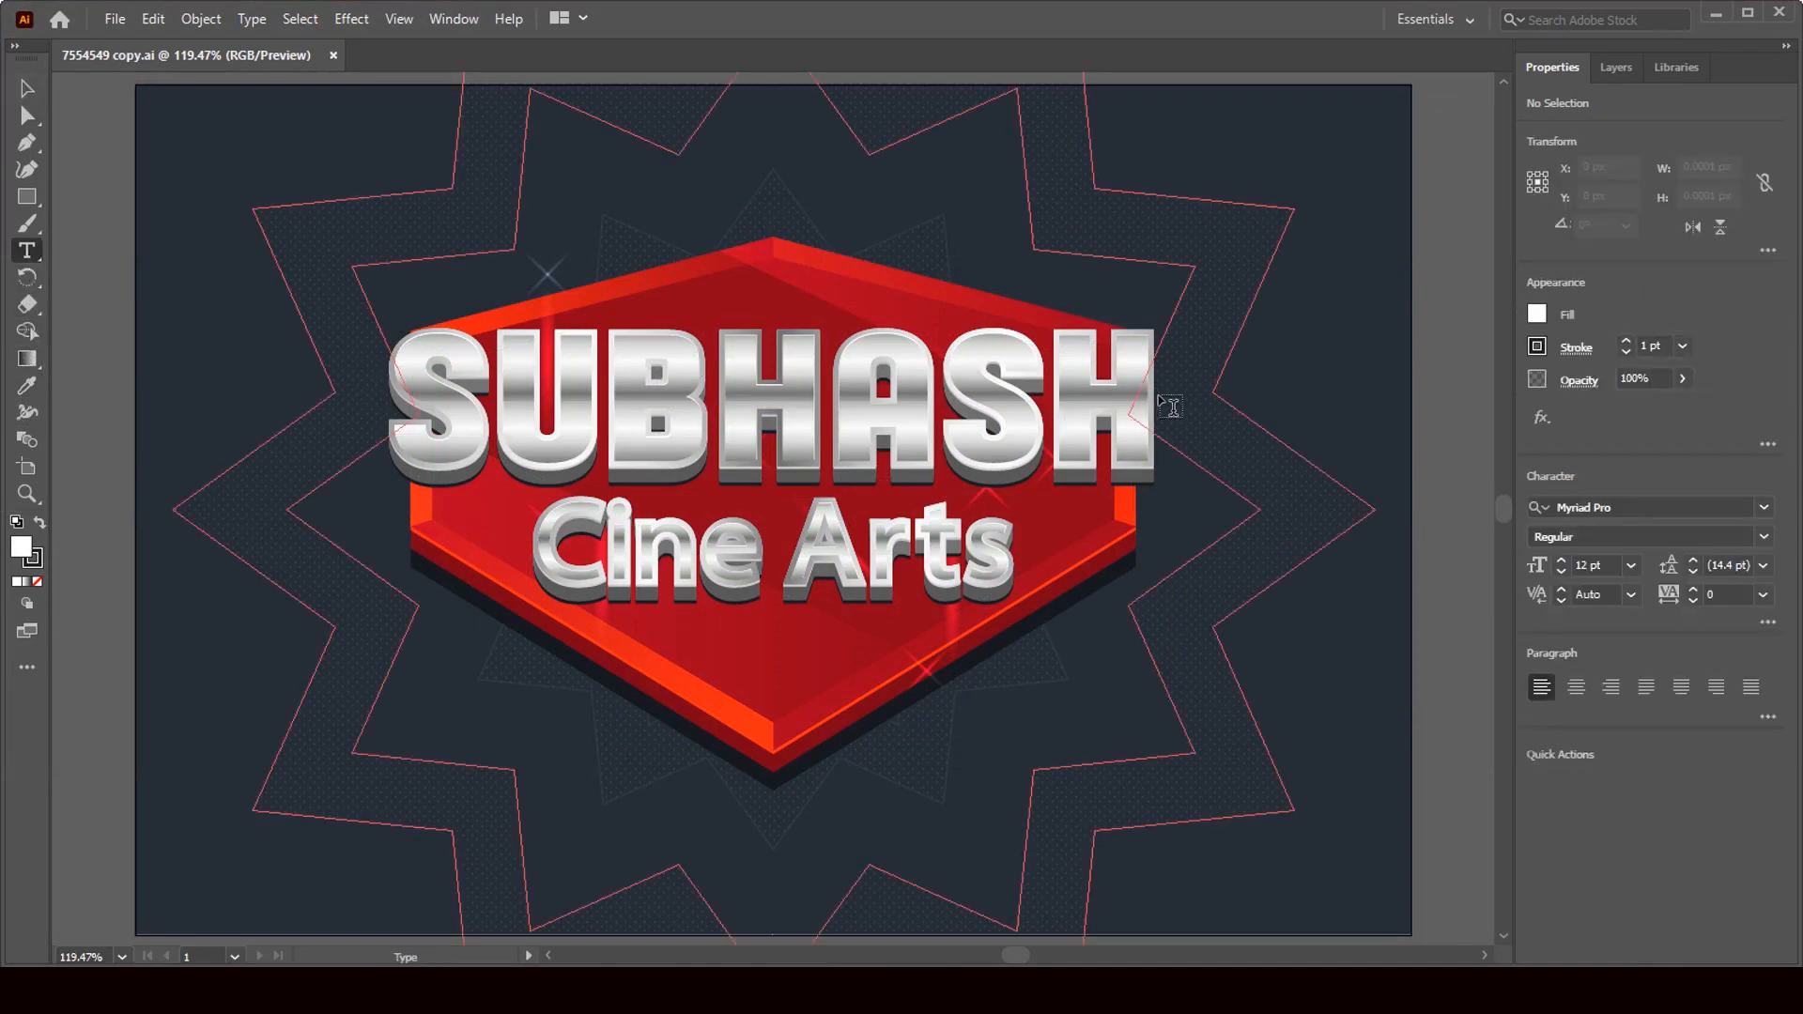
pyautogui.moveTo(1153, 405); pyautogui.dragTo(402, 409)
pyautogui.write('S')
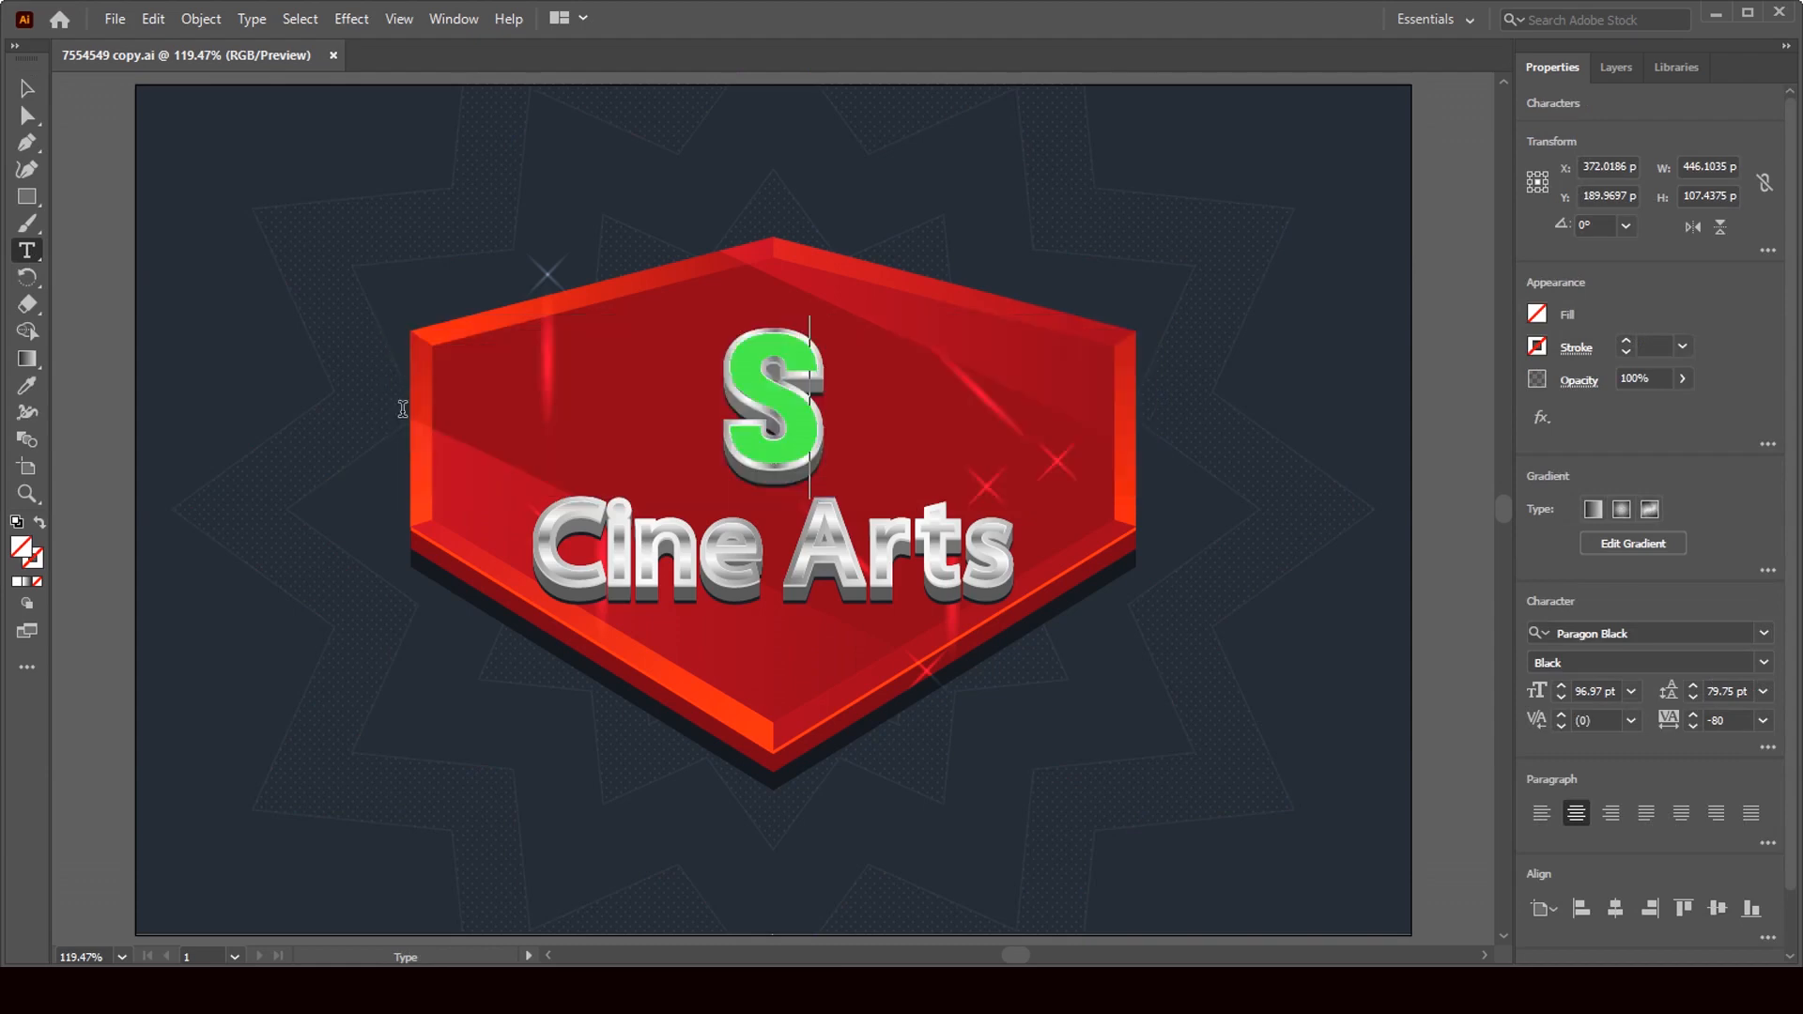
pyautogui.write('UBHASH')
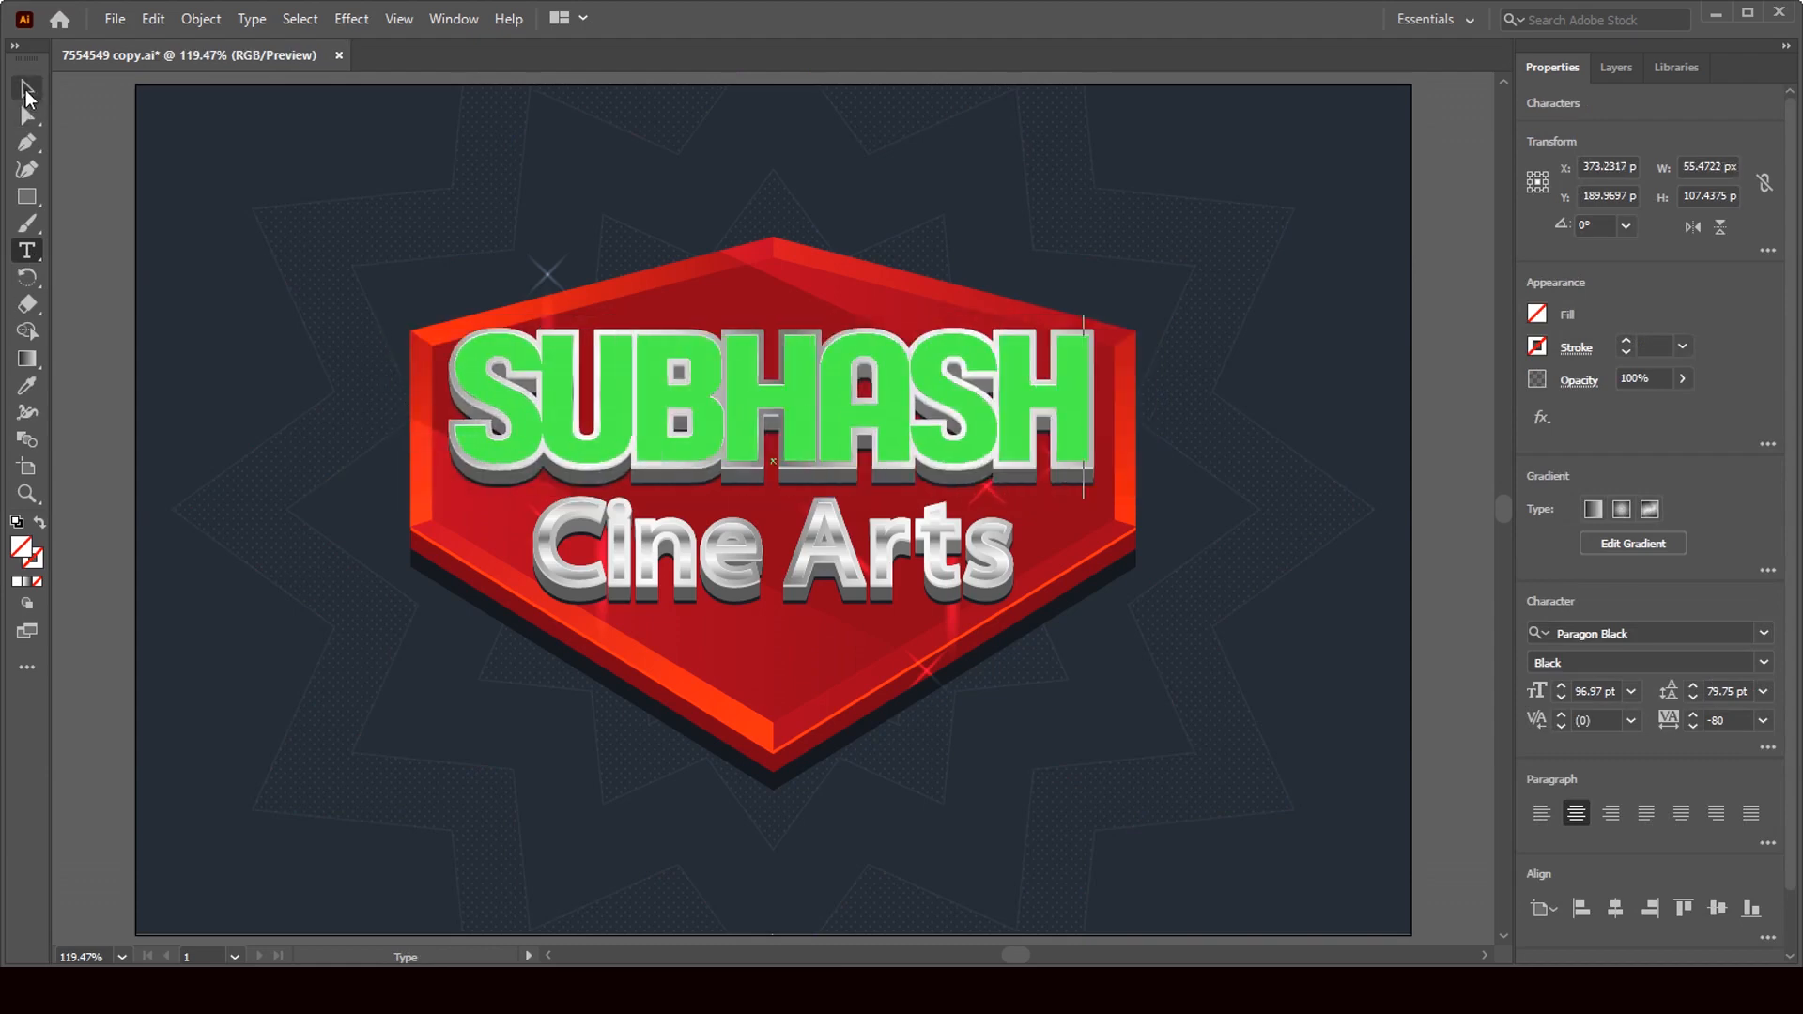
pyautogui.click(26, 88)
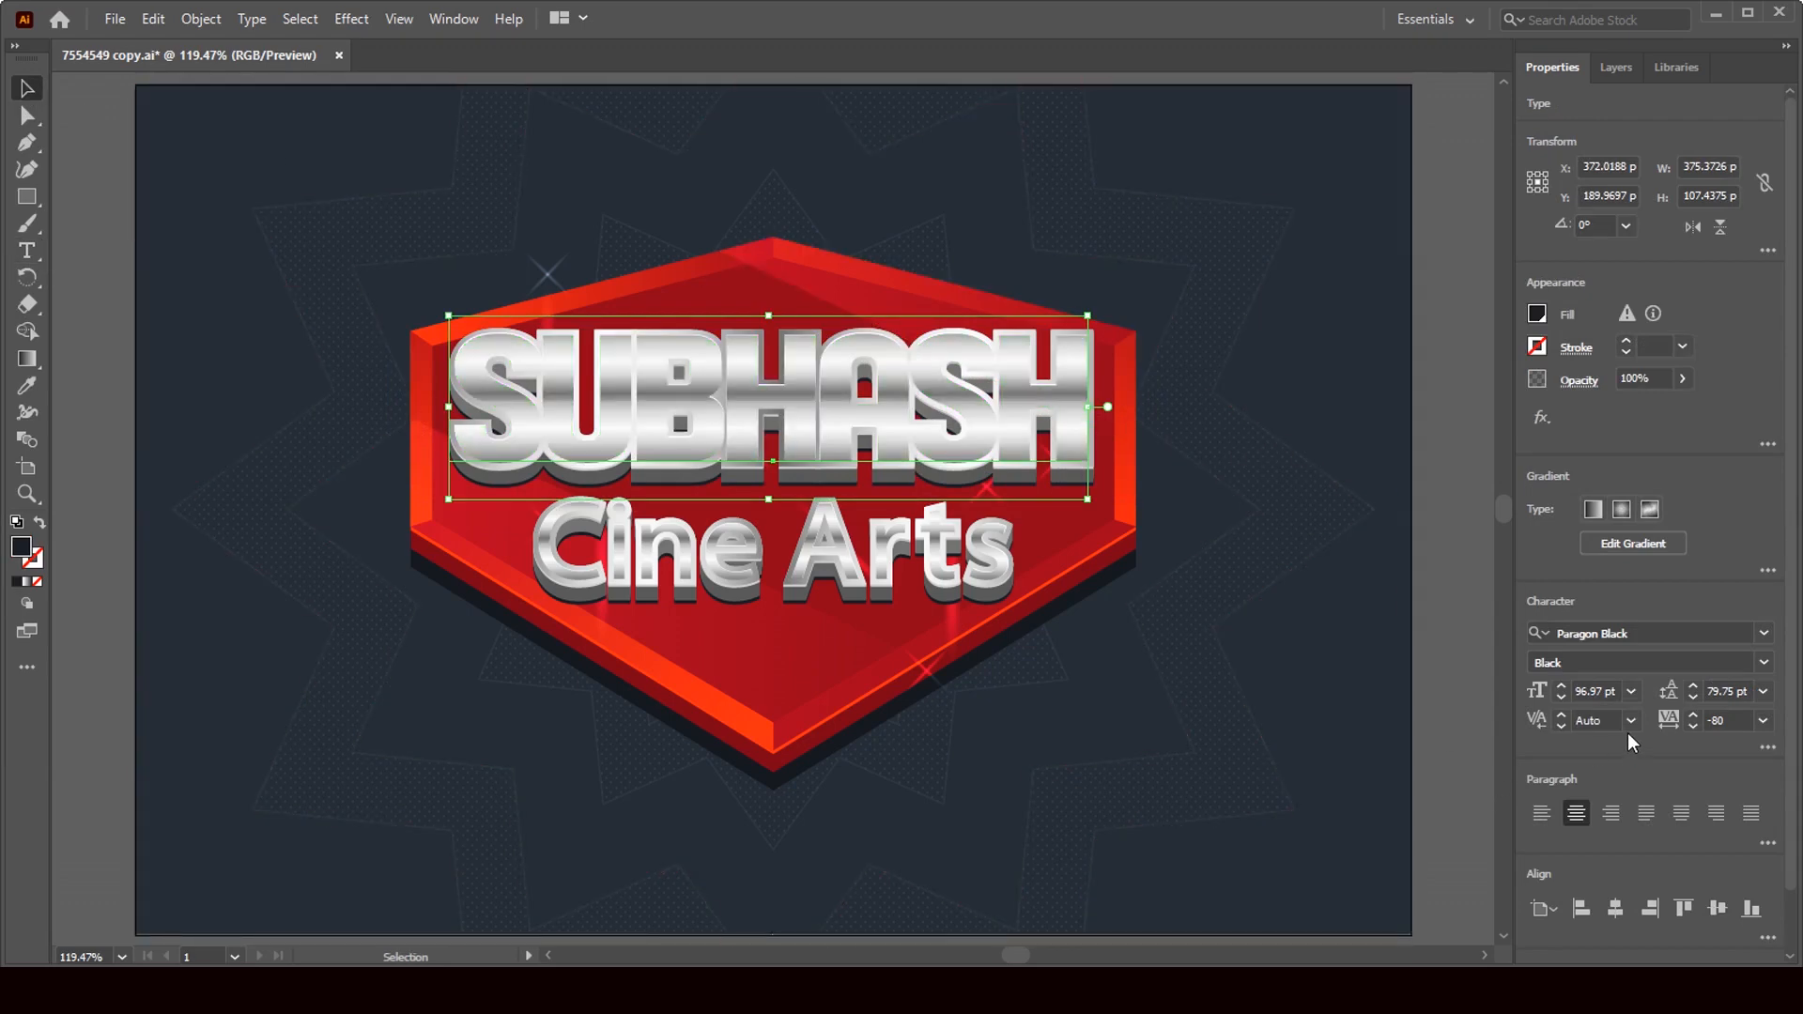
pyautogui.click(1766, 635)
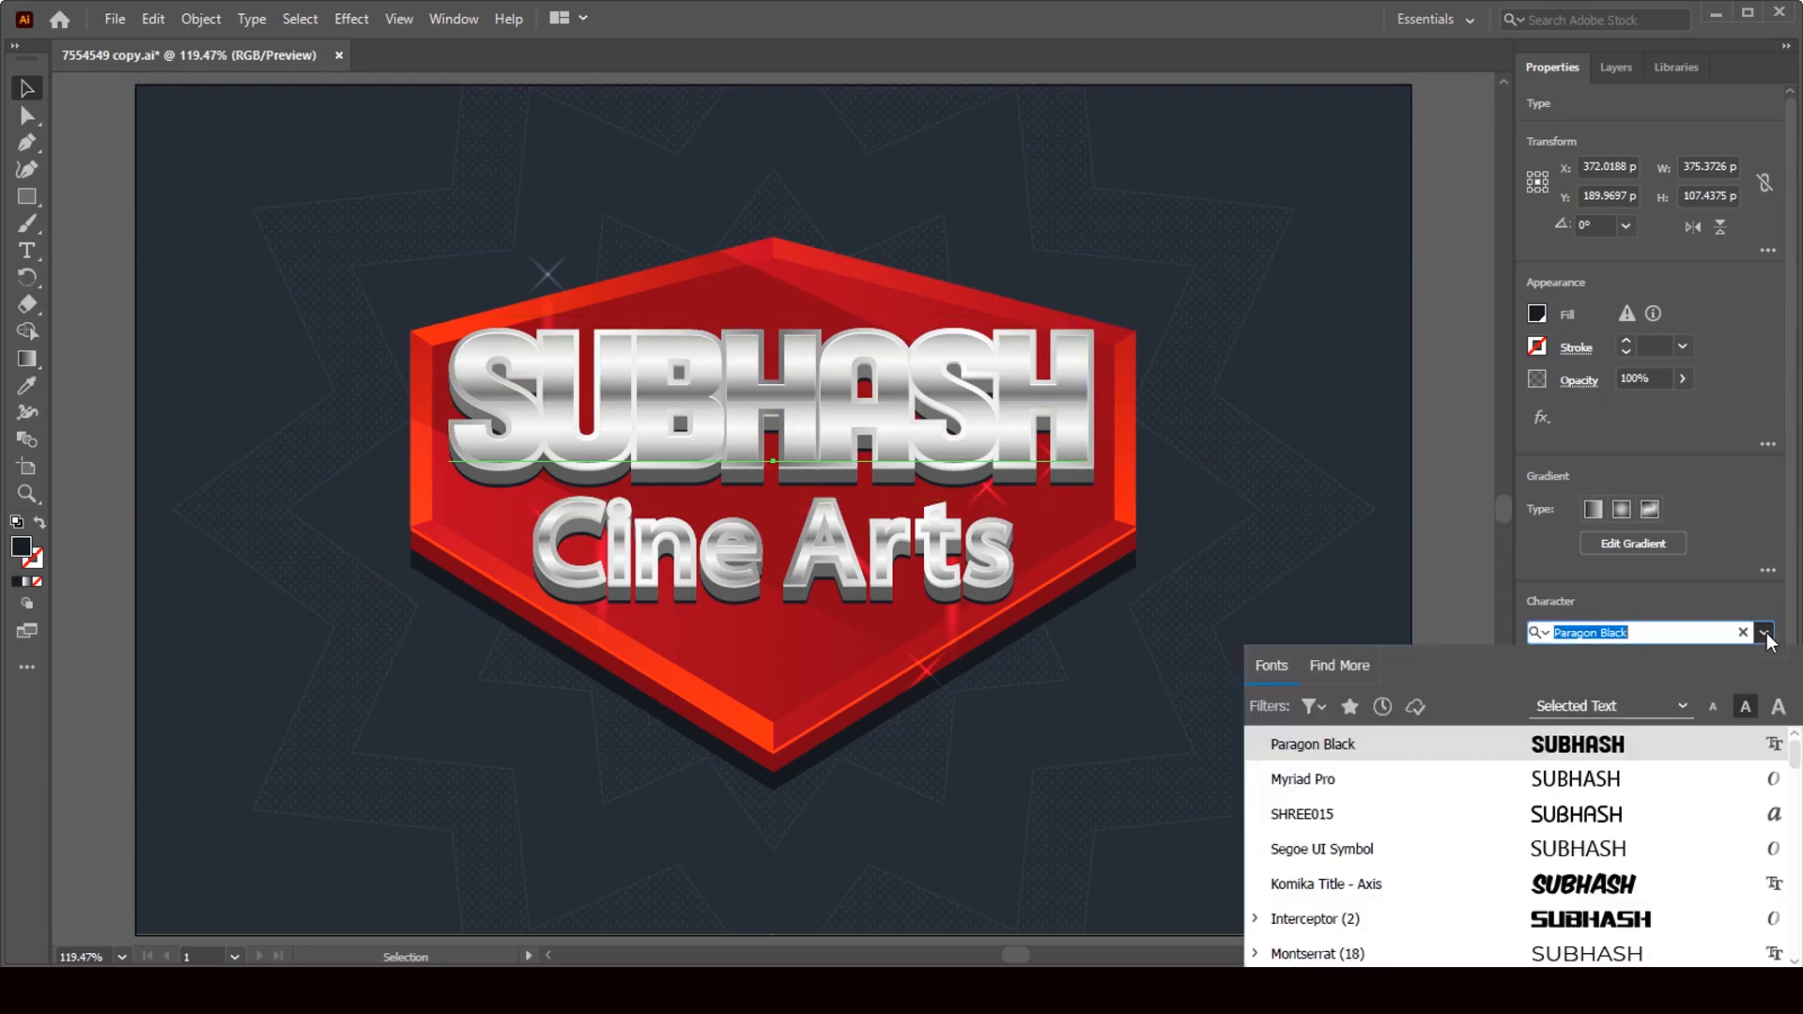
pyautogui.click(1631, 813)
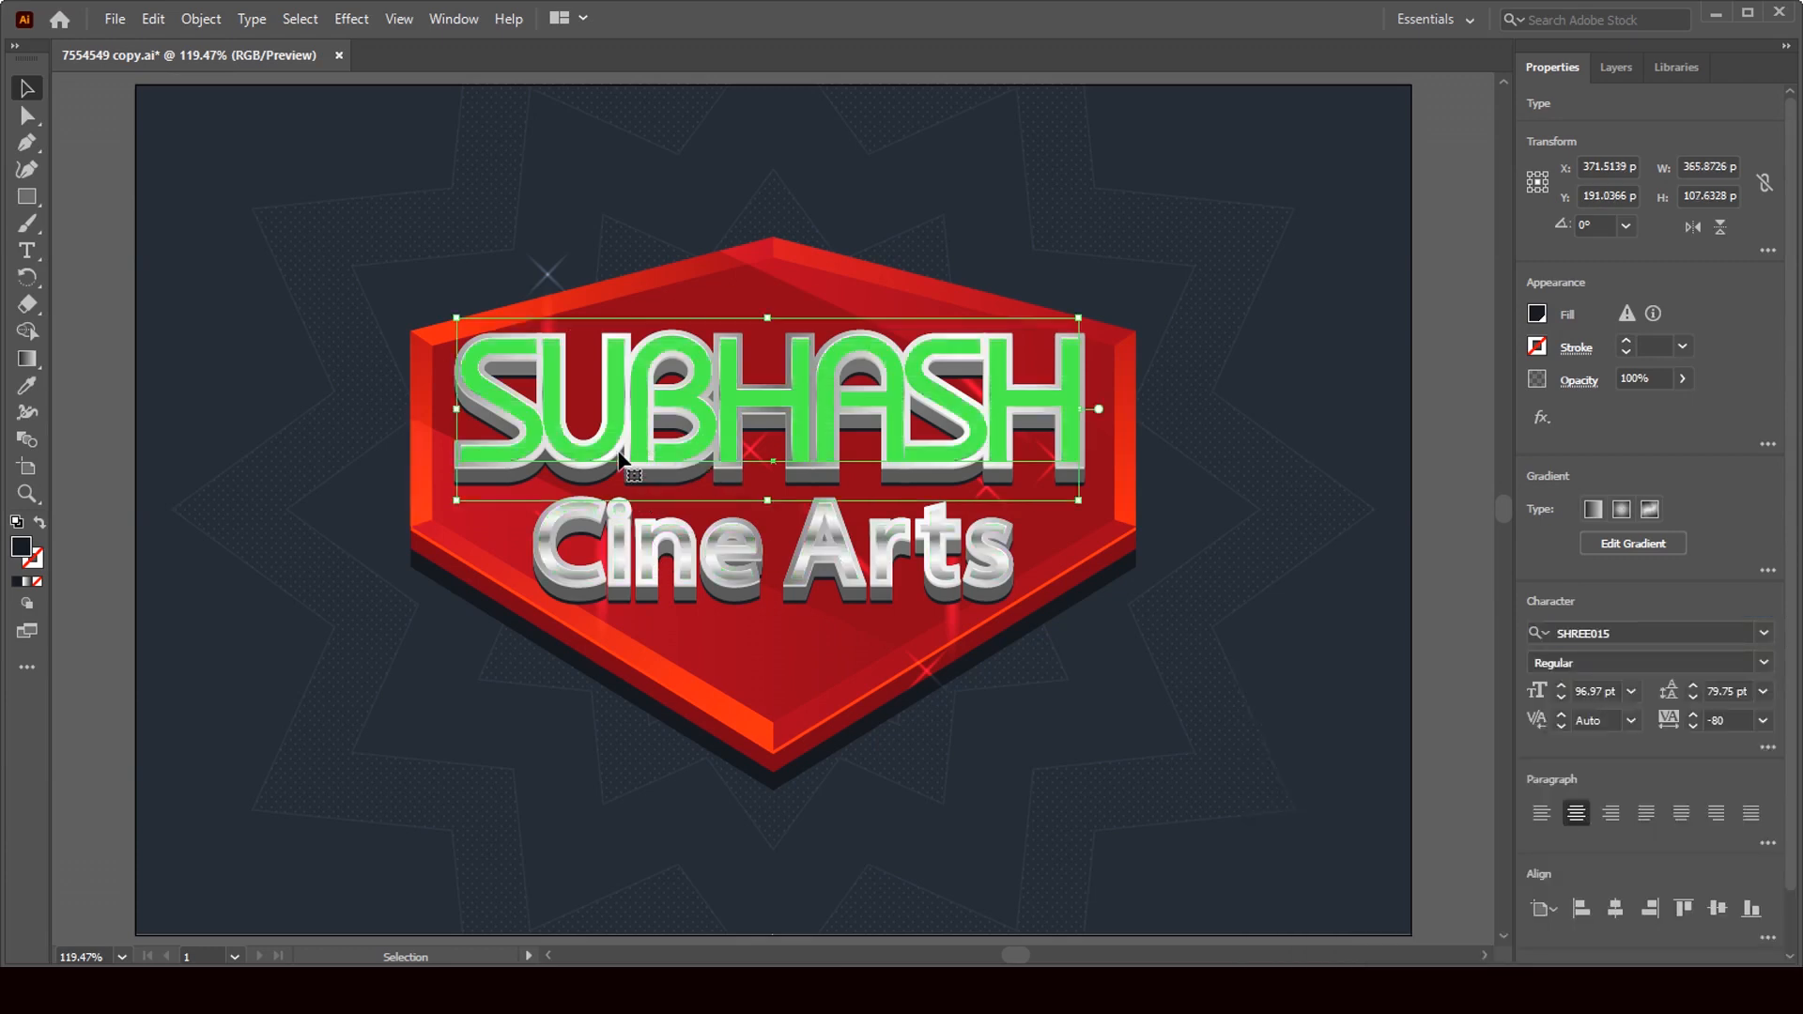
# Widen the gaps between the first four letters of SUBHASH, with kerning 100 after the S and 80 after the B
pyautogui.click(27, 251)
pyautogui.doubleClick(531, 418)
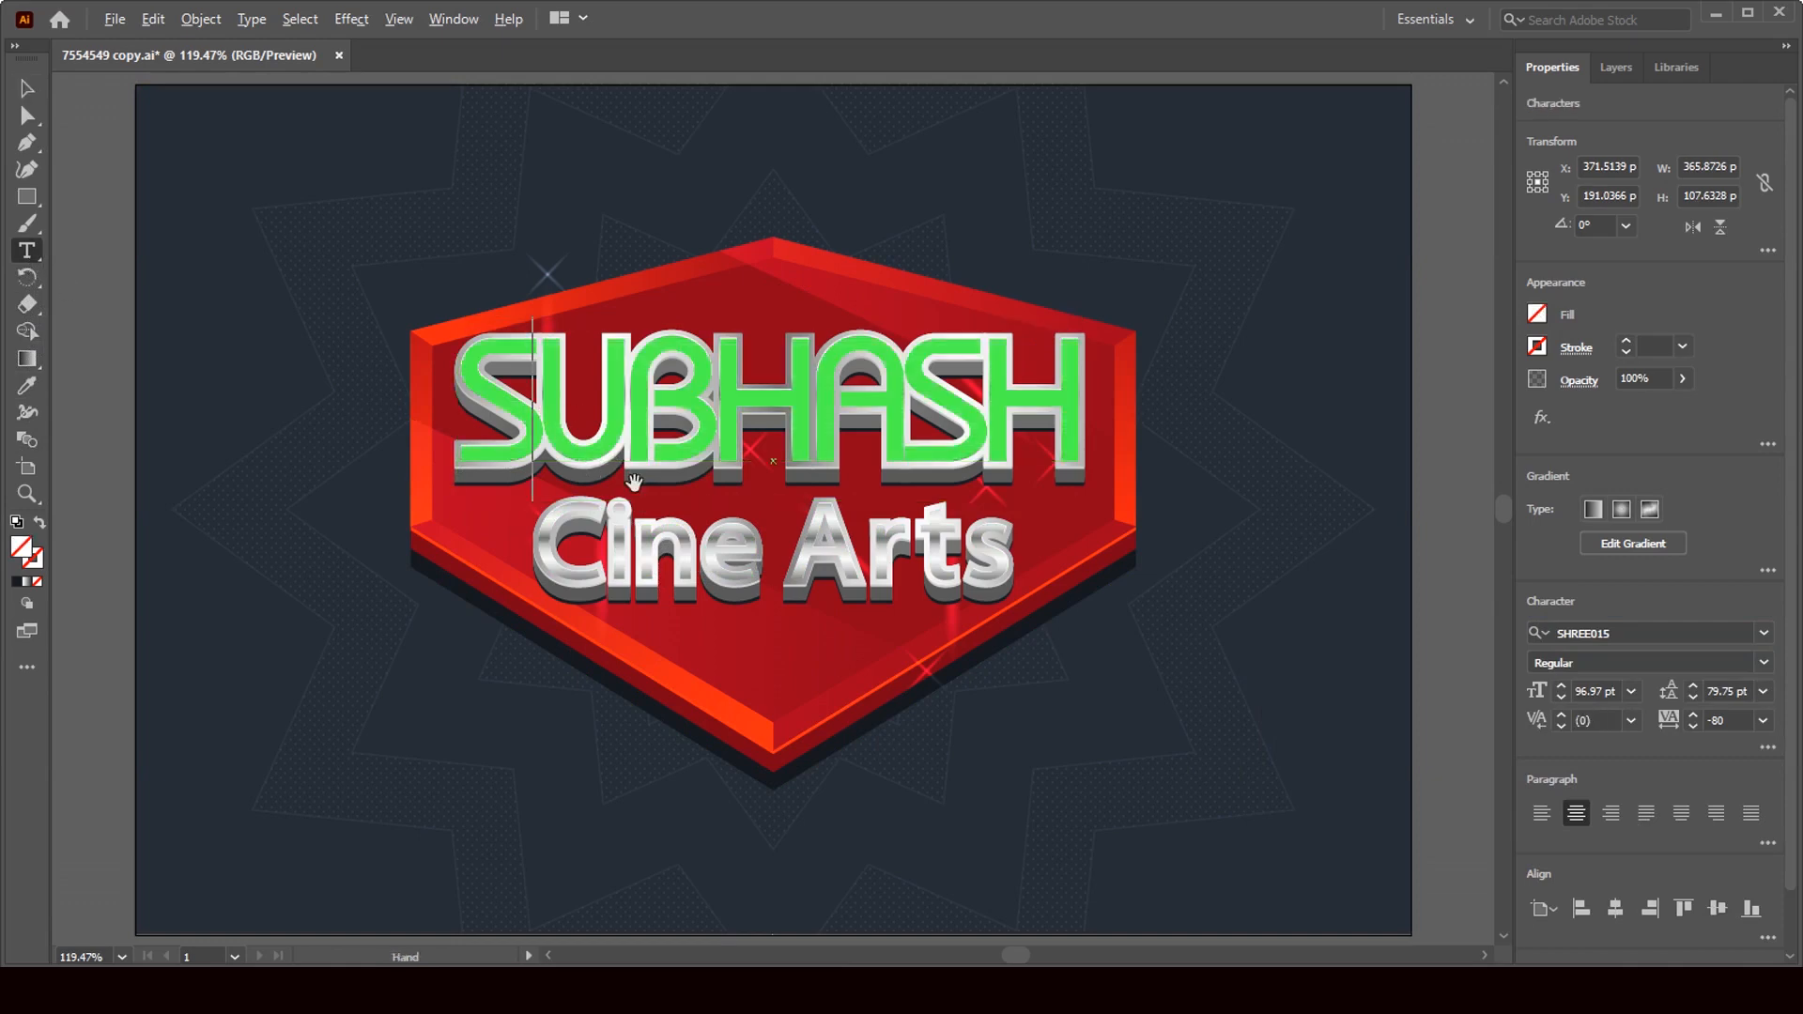
pyautogui.hotkey('alt', 'Right')
pyautogui.hotkey('alt', 'Right')
pyautogui.hotkey('alt', 'Right')
pyautogui.hotkey('alt', 'Right')
pyautogui.hotkey('alt', 'Right')
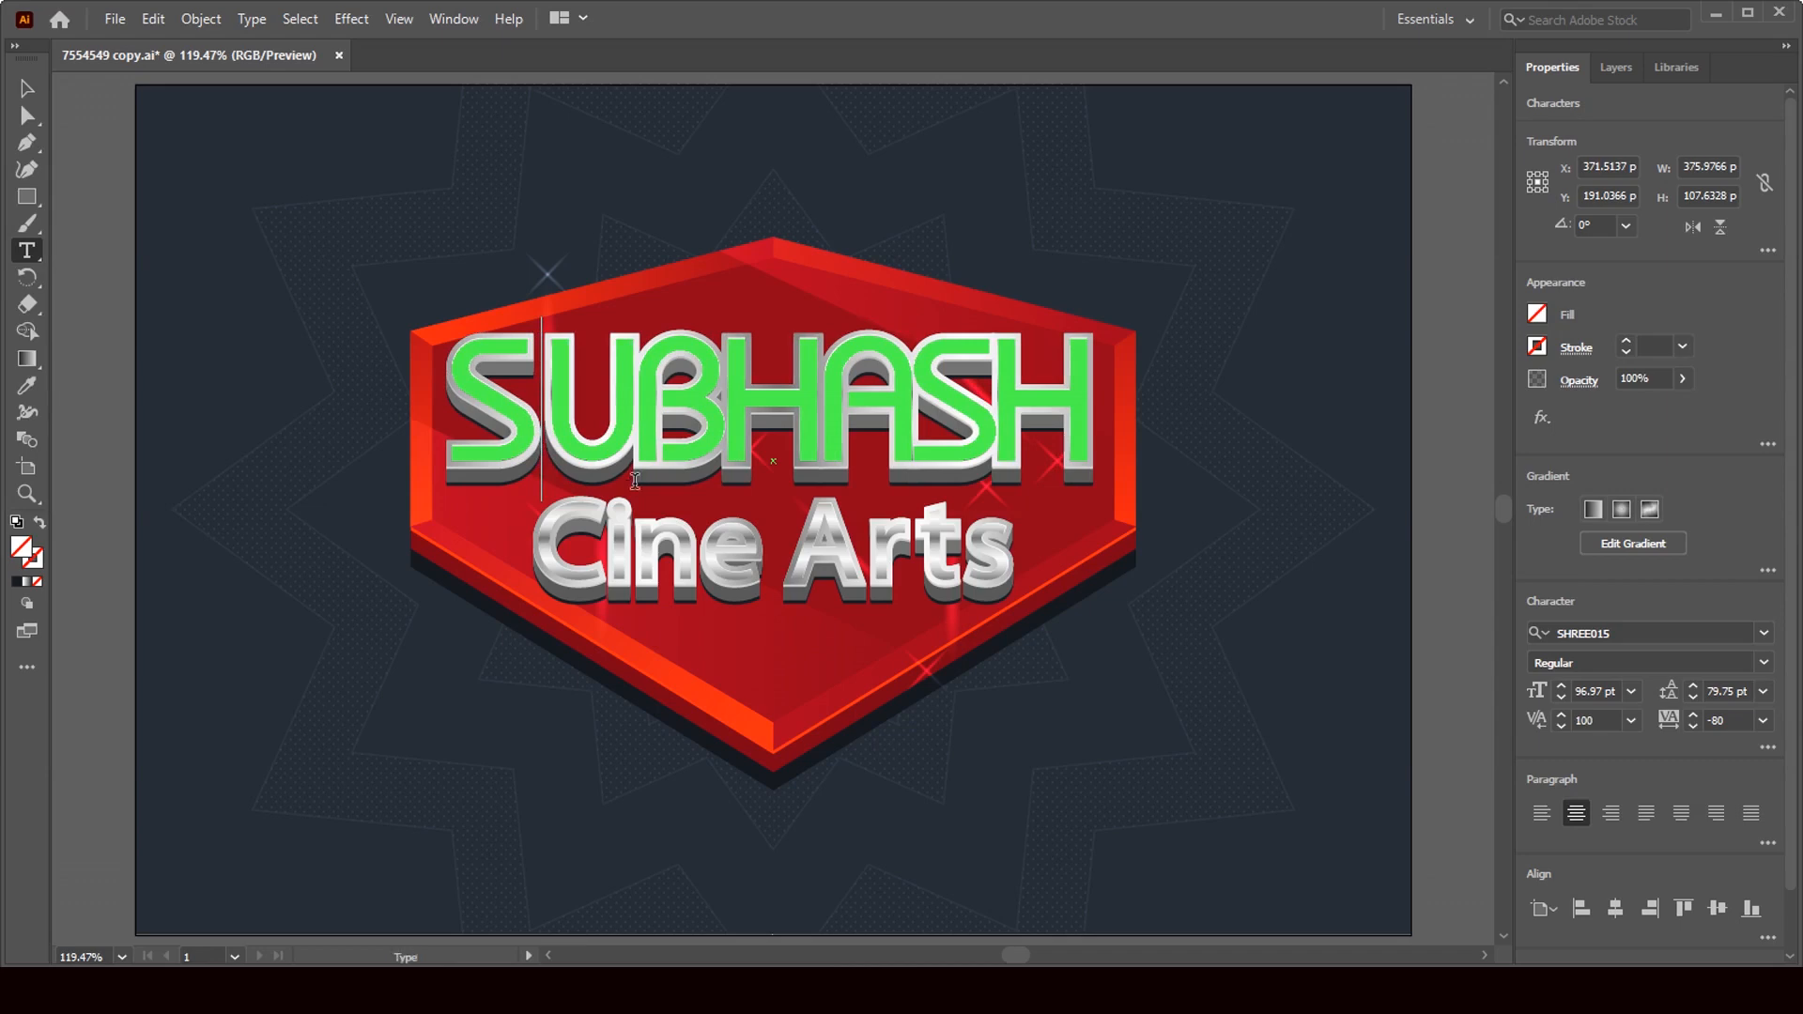
pyautogui.hotkey('alt', 'Right')
pyautogui.hotkey('alt', 'Right')
pyautogui.hotkey('alt', 'Right')
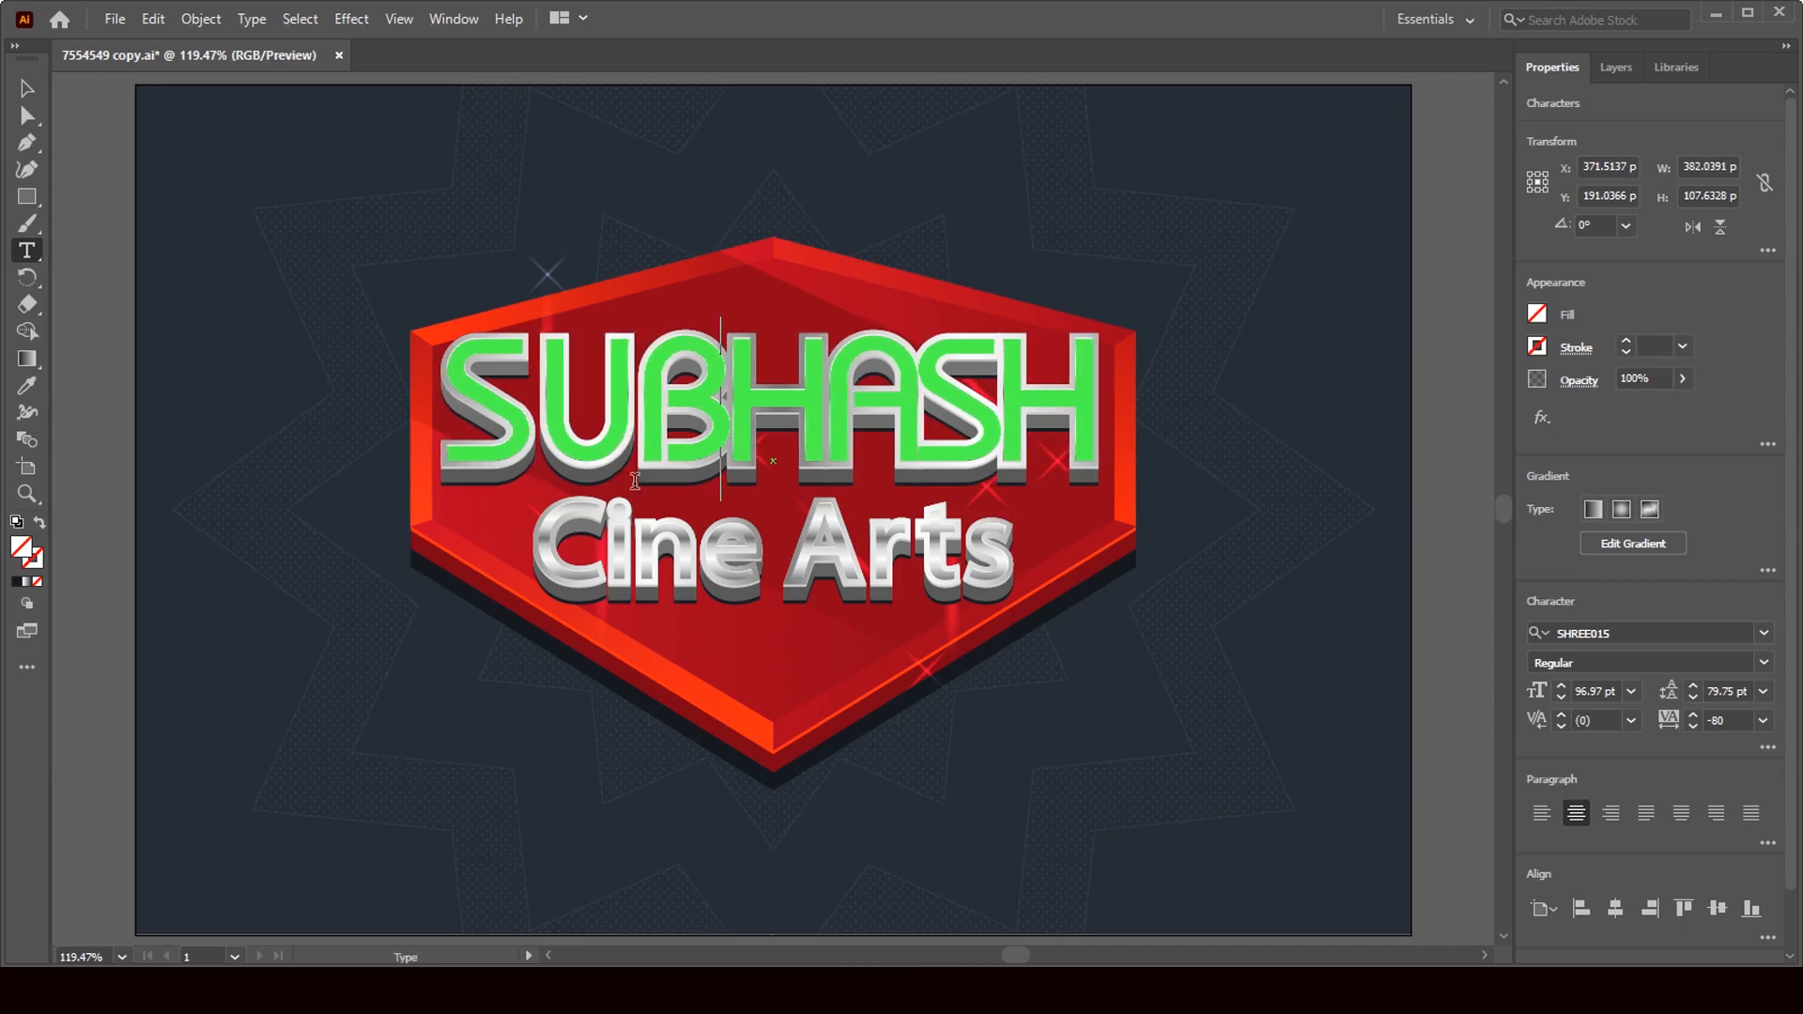
pyautogui.hotkey('alt', 'Right')
pyautogui.hotkey('alt', 'Right')
pyautogui.hotkey('alt', 'Right')
pyautogui.hotkey('alt', 'Right')
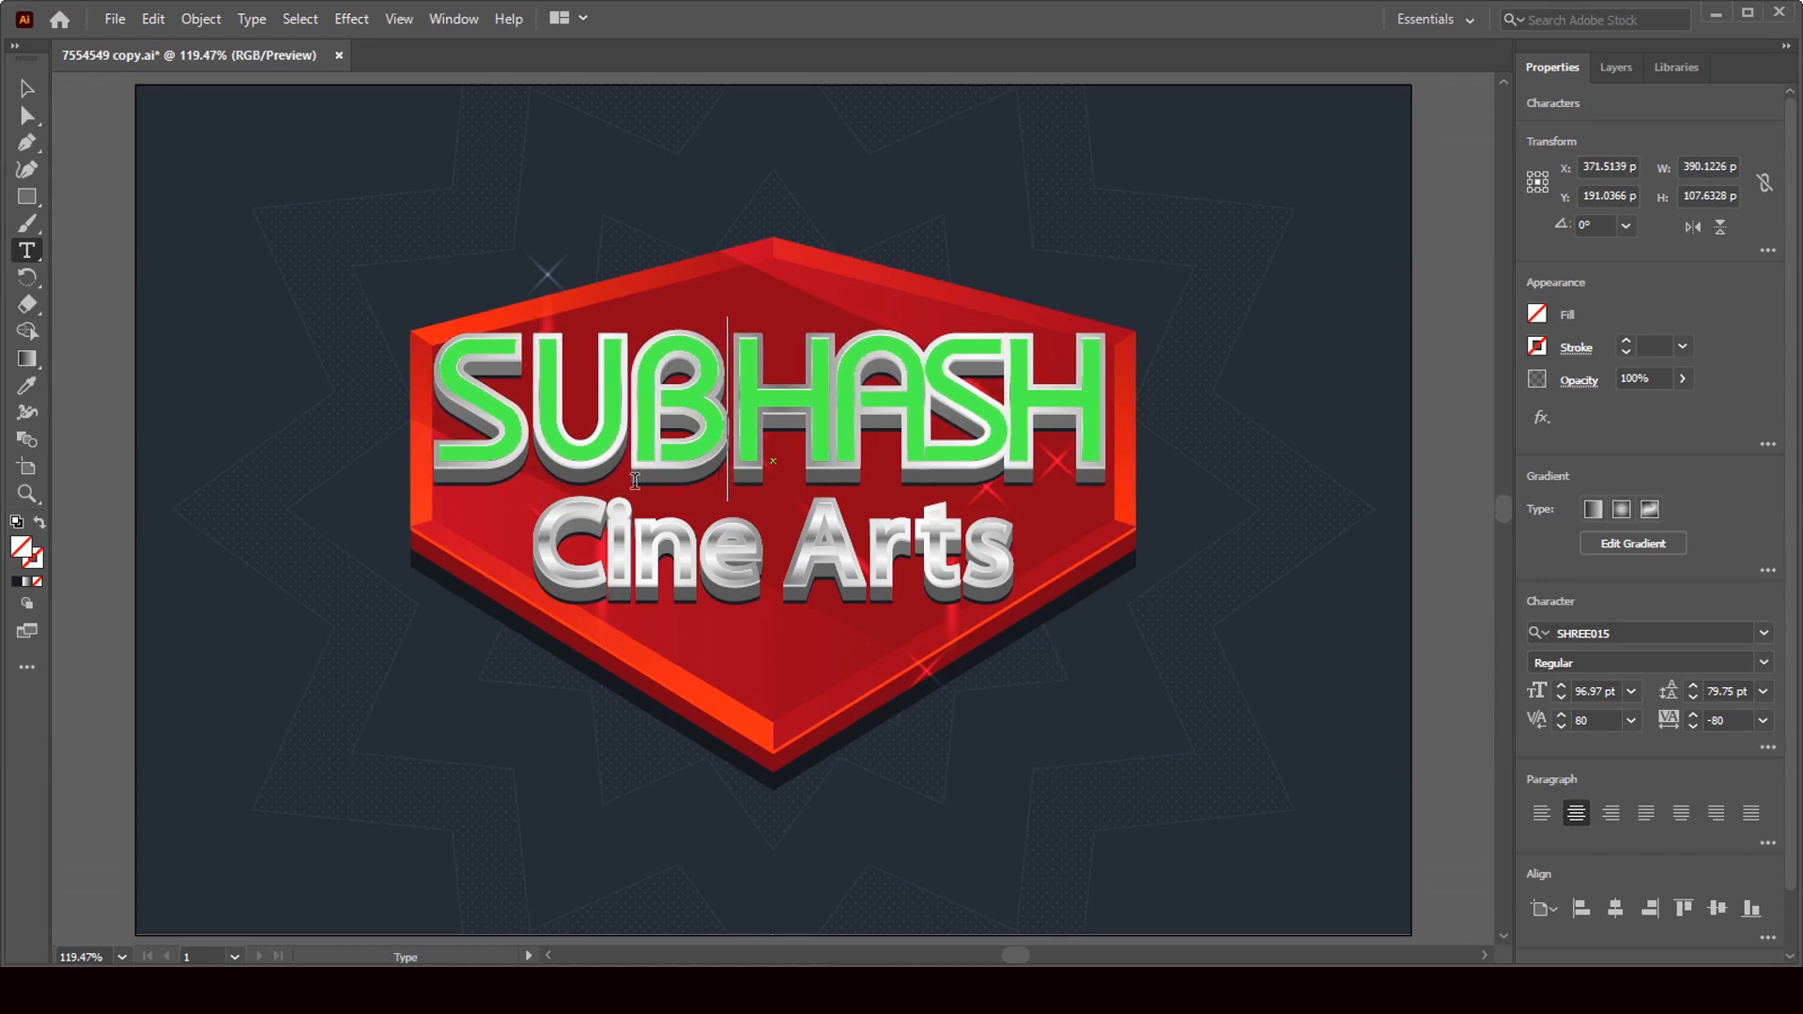
# Widen the kerning between the H, A, S and H that end SUBHASH, using 100 before the final H, and finish text editing
pyautogui.press('Right')
pyautogui.hotkey('alt', 'Right')
pyautogui.hotkey('alt', 'Right')
pyautogui.hotkey('alt', 'Right')
pyautogui.hotkey('alt', 'Right')
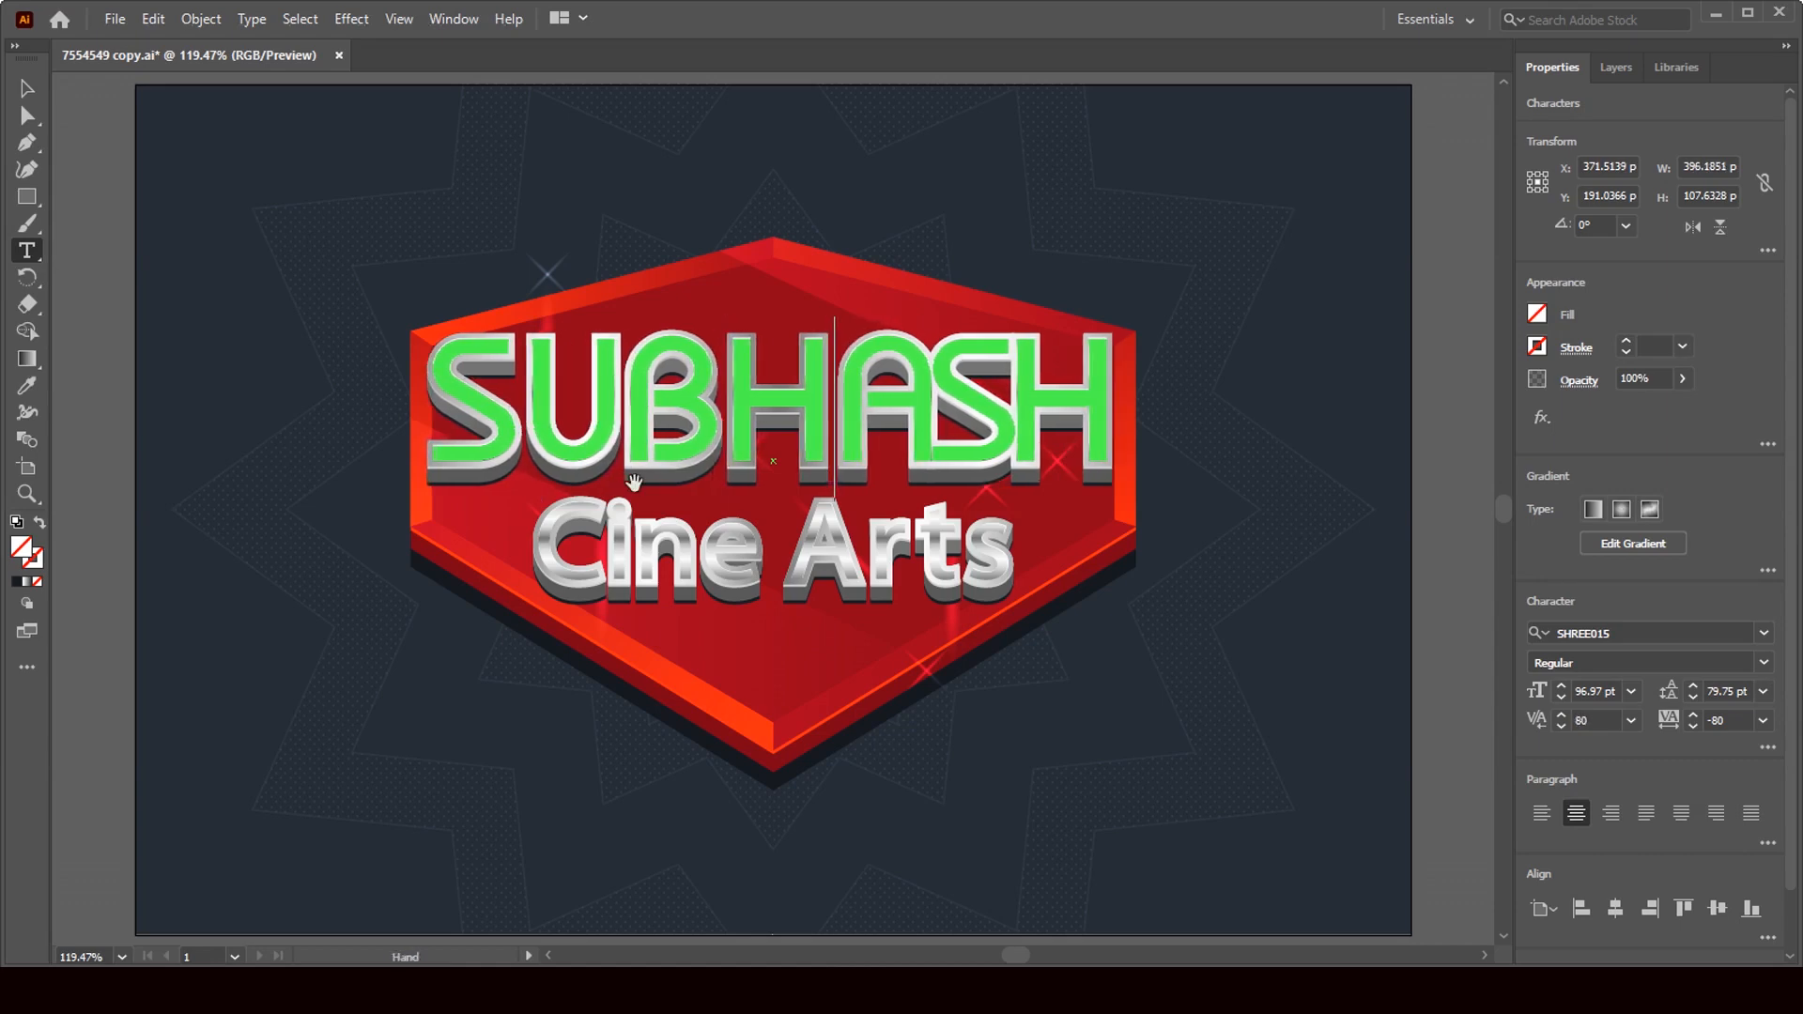
pyautogui.press('Right')
pyautogui.press('Right')
pyautogui.hotkey('alt', 'Right')
pyautogui.hotkey('alt', 'Right')
pyautogui.hotkey('alt', 'Right')
pyautogui.hotkey('alt', 'Right')
pyautogui.hotkey('alt', 'Right')
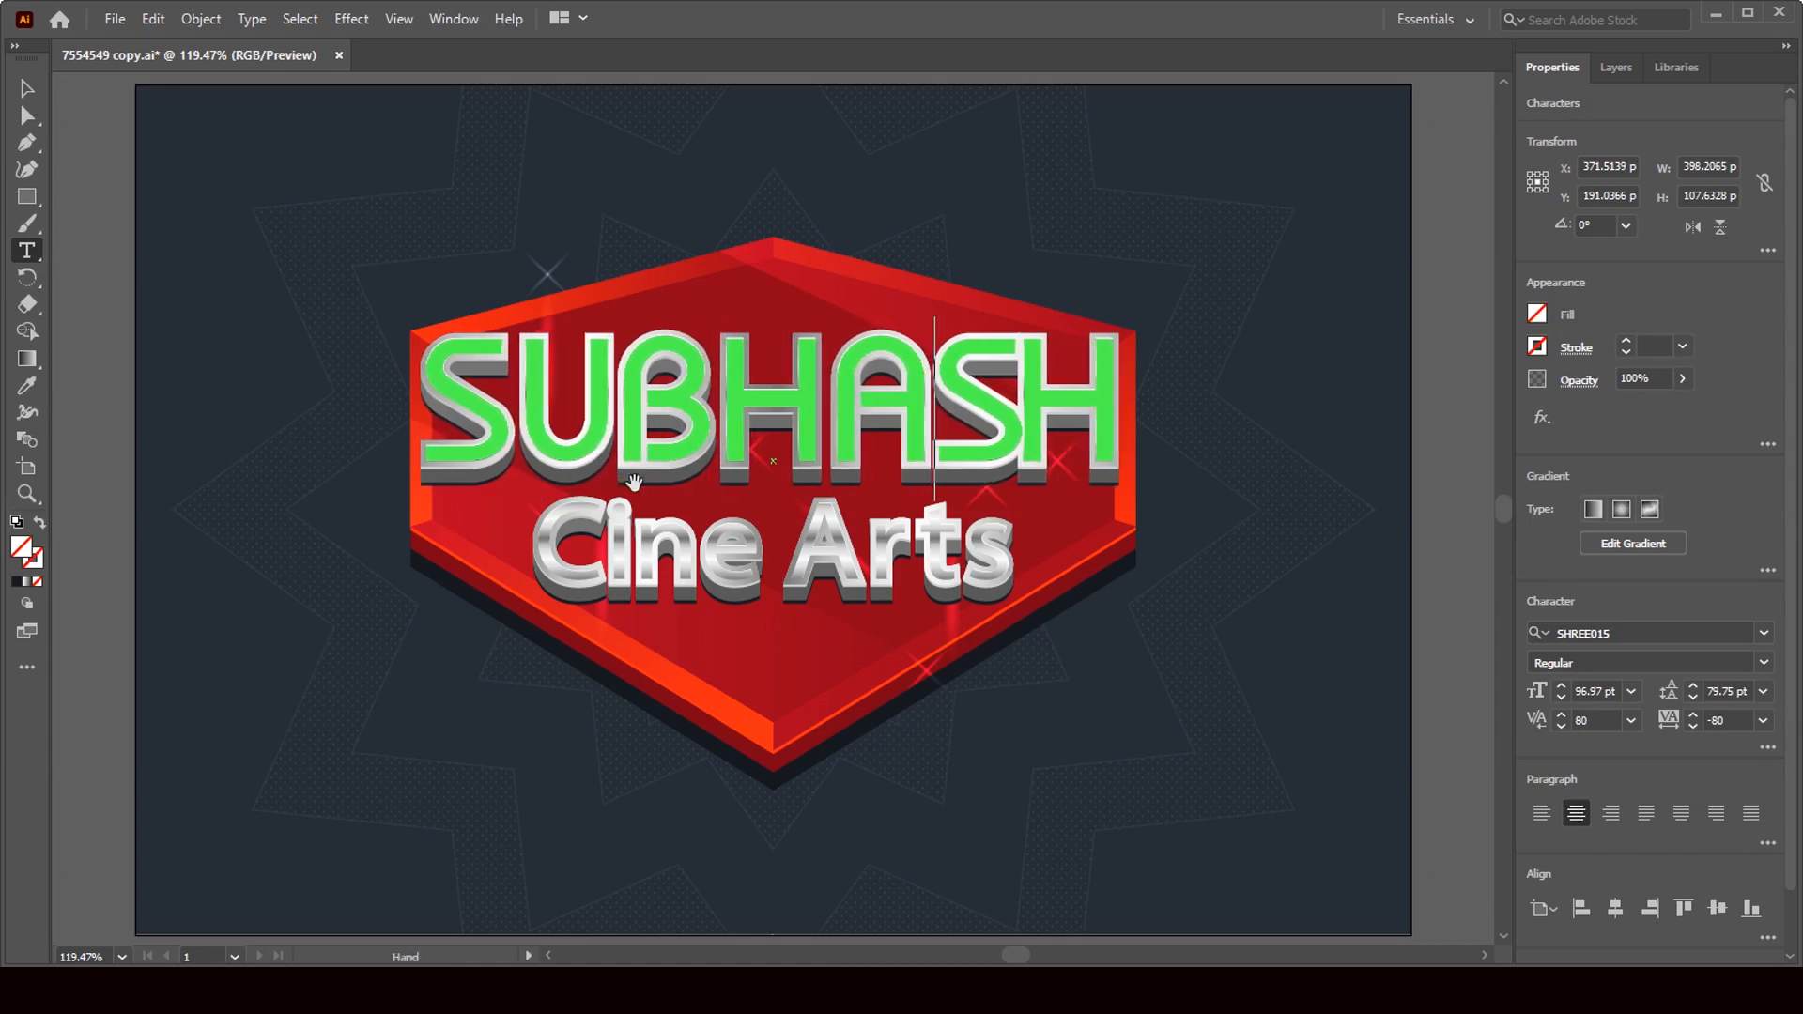
pyautogui.press('Right')
pyautogui.hotkey('alt', 'Right')
pyautogui.hotkey('alt', 'Right')
pyautogui.hotkey('alt', 'Right')
pyautogui.hotkey('alt', 'Right')
pyautogui.hotkey('alt', 'Right')
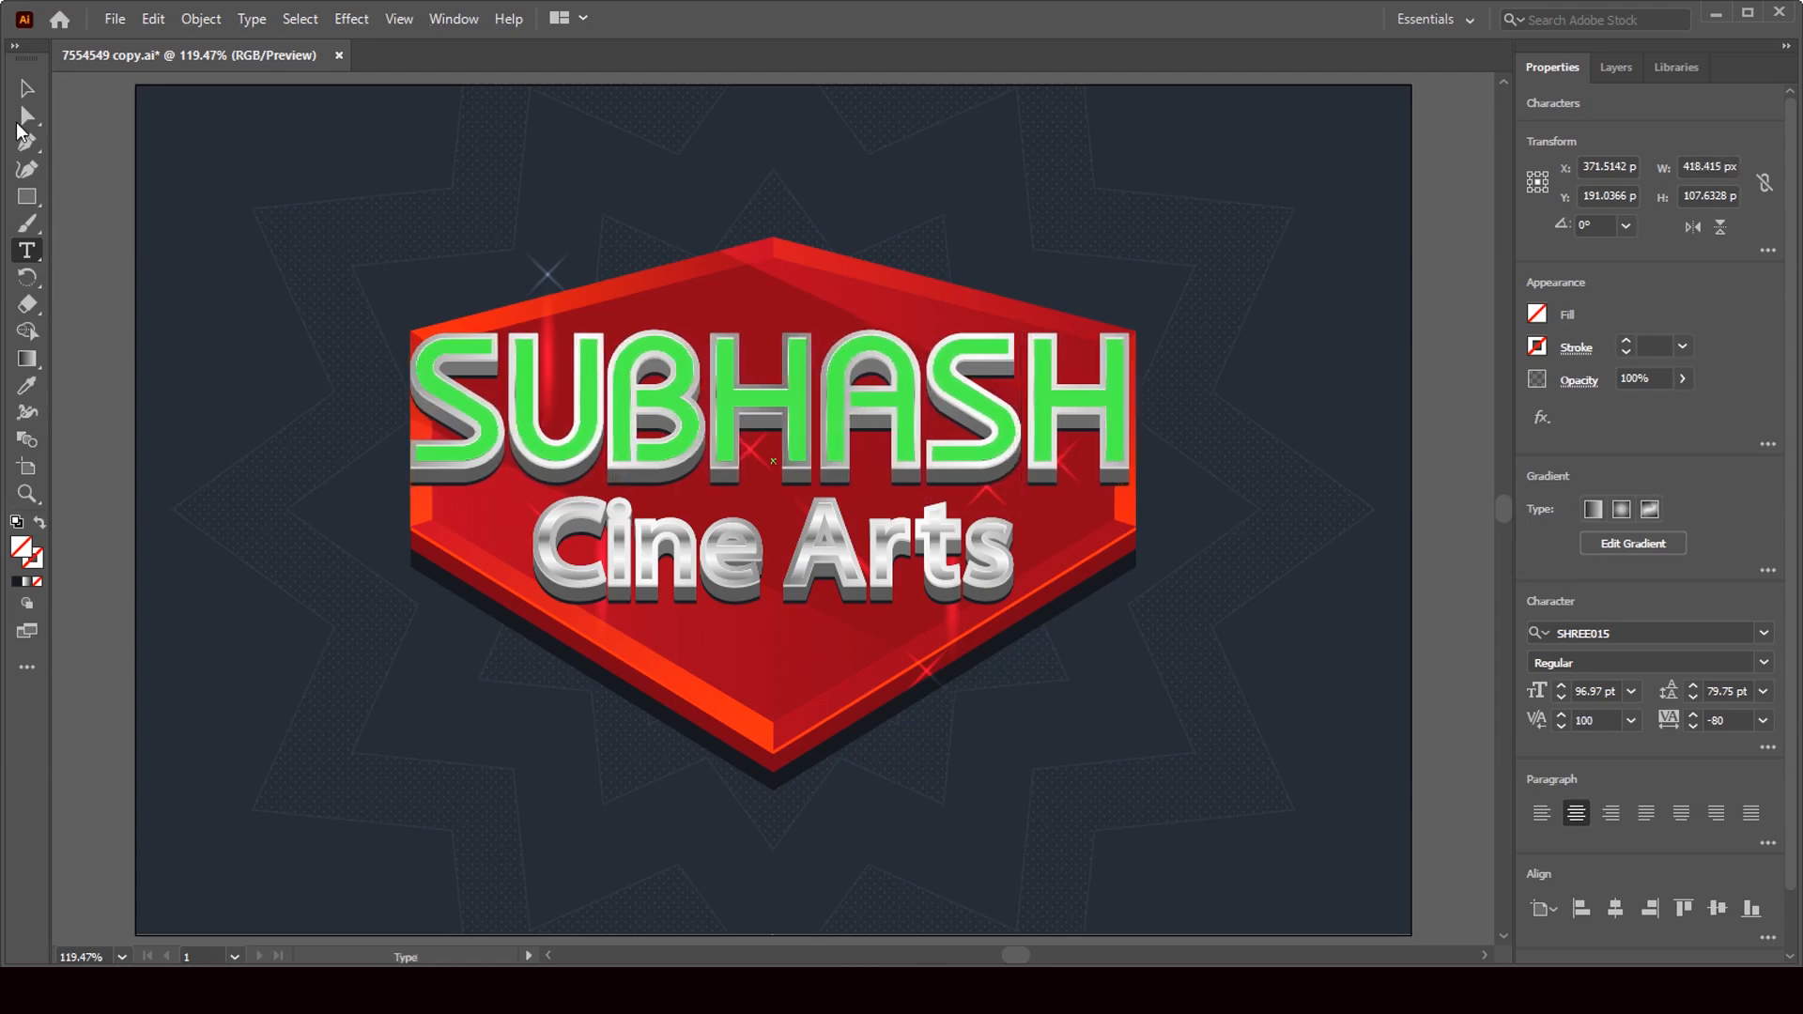
pyautogui.press('Escape')
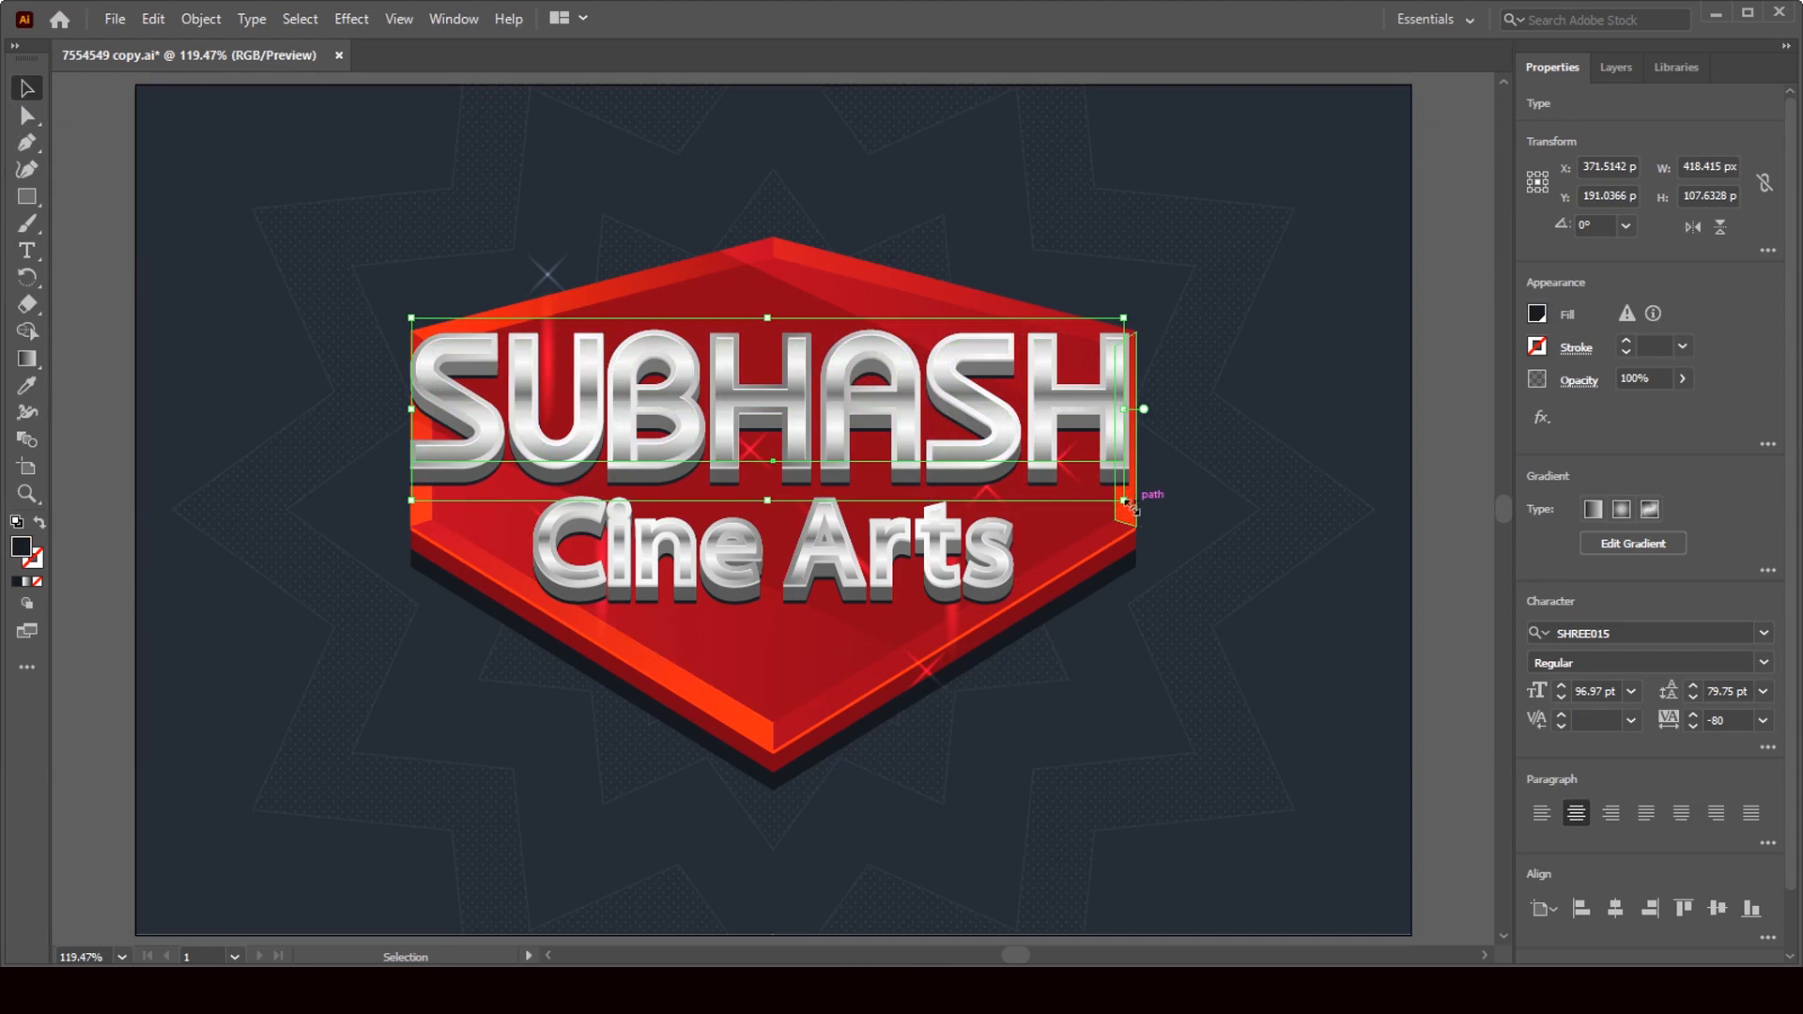
# Scale the SUBHASH headline down to about 397 px wide and reposition it centred on the red badge
pyautogui.moveTo(1127, 507); pyautogui.dragTo(1090, 479)
pyautogui.moveTo(819, 428); pyautogui.dragTo(835, 446)
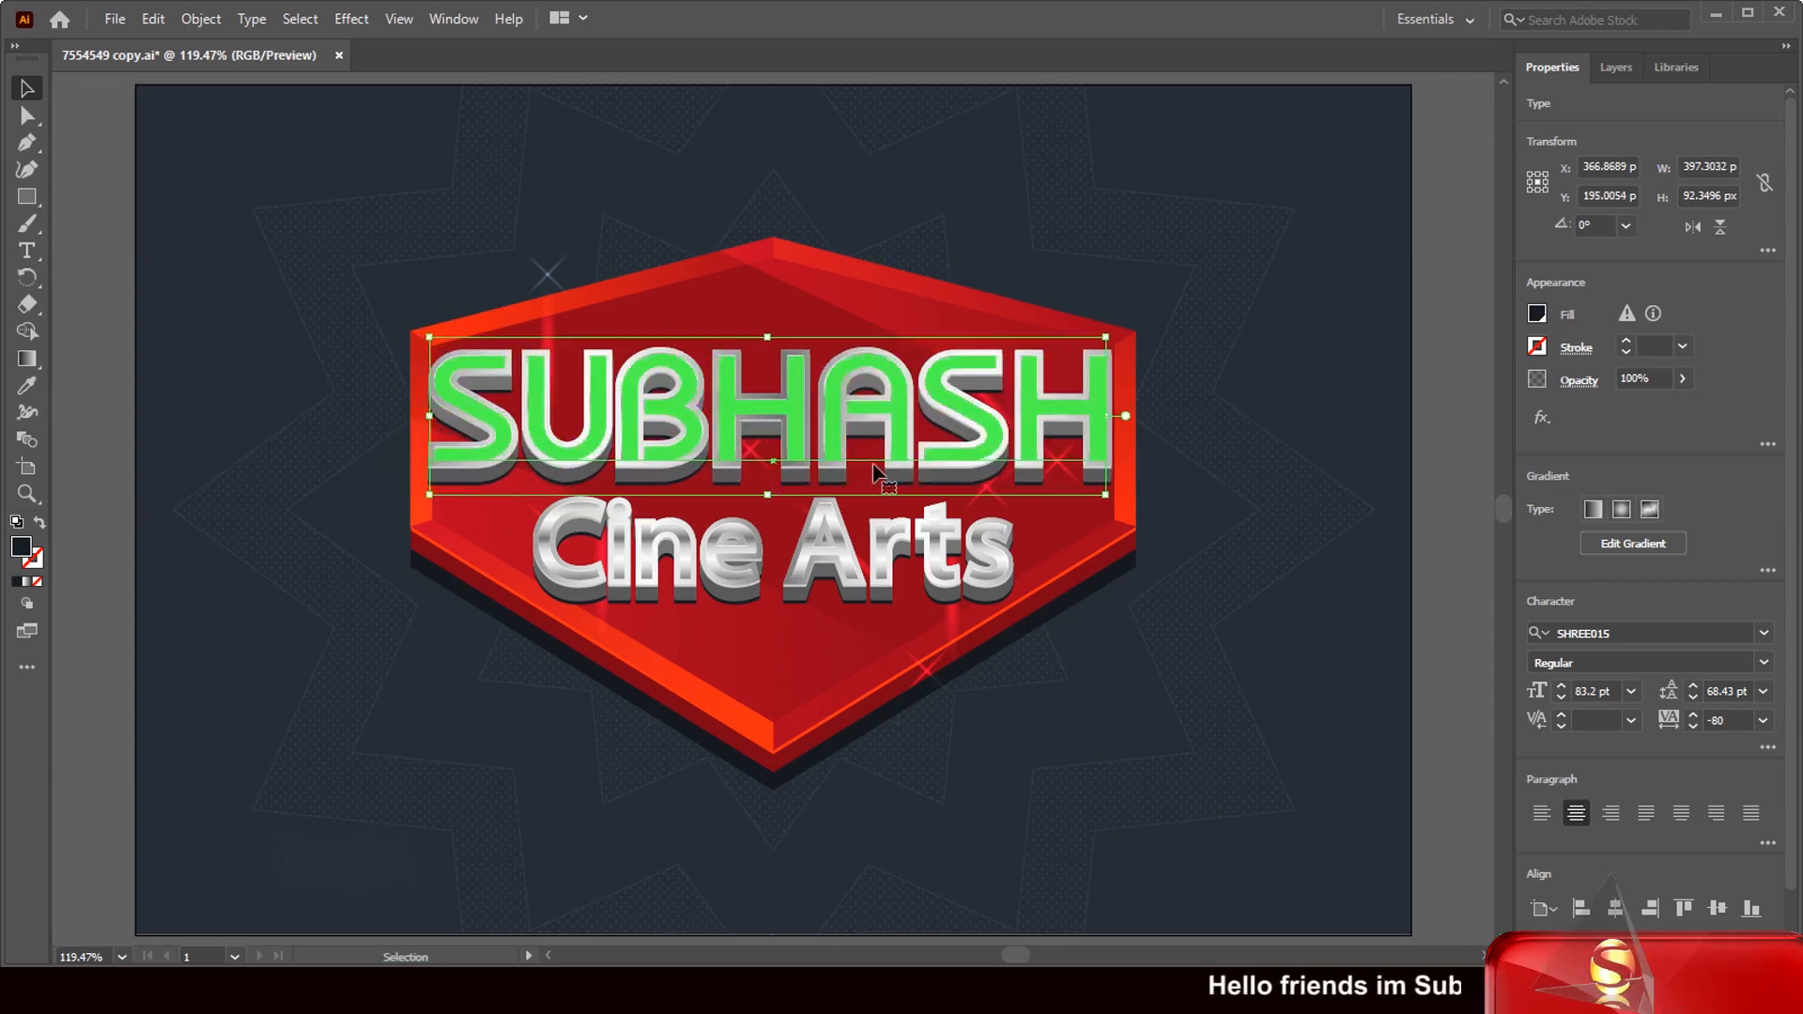
# Retype the second line of the badge as Cine Arts and widen the gap between the two words
pyautogui.click(801, 565)
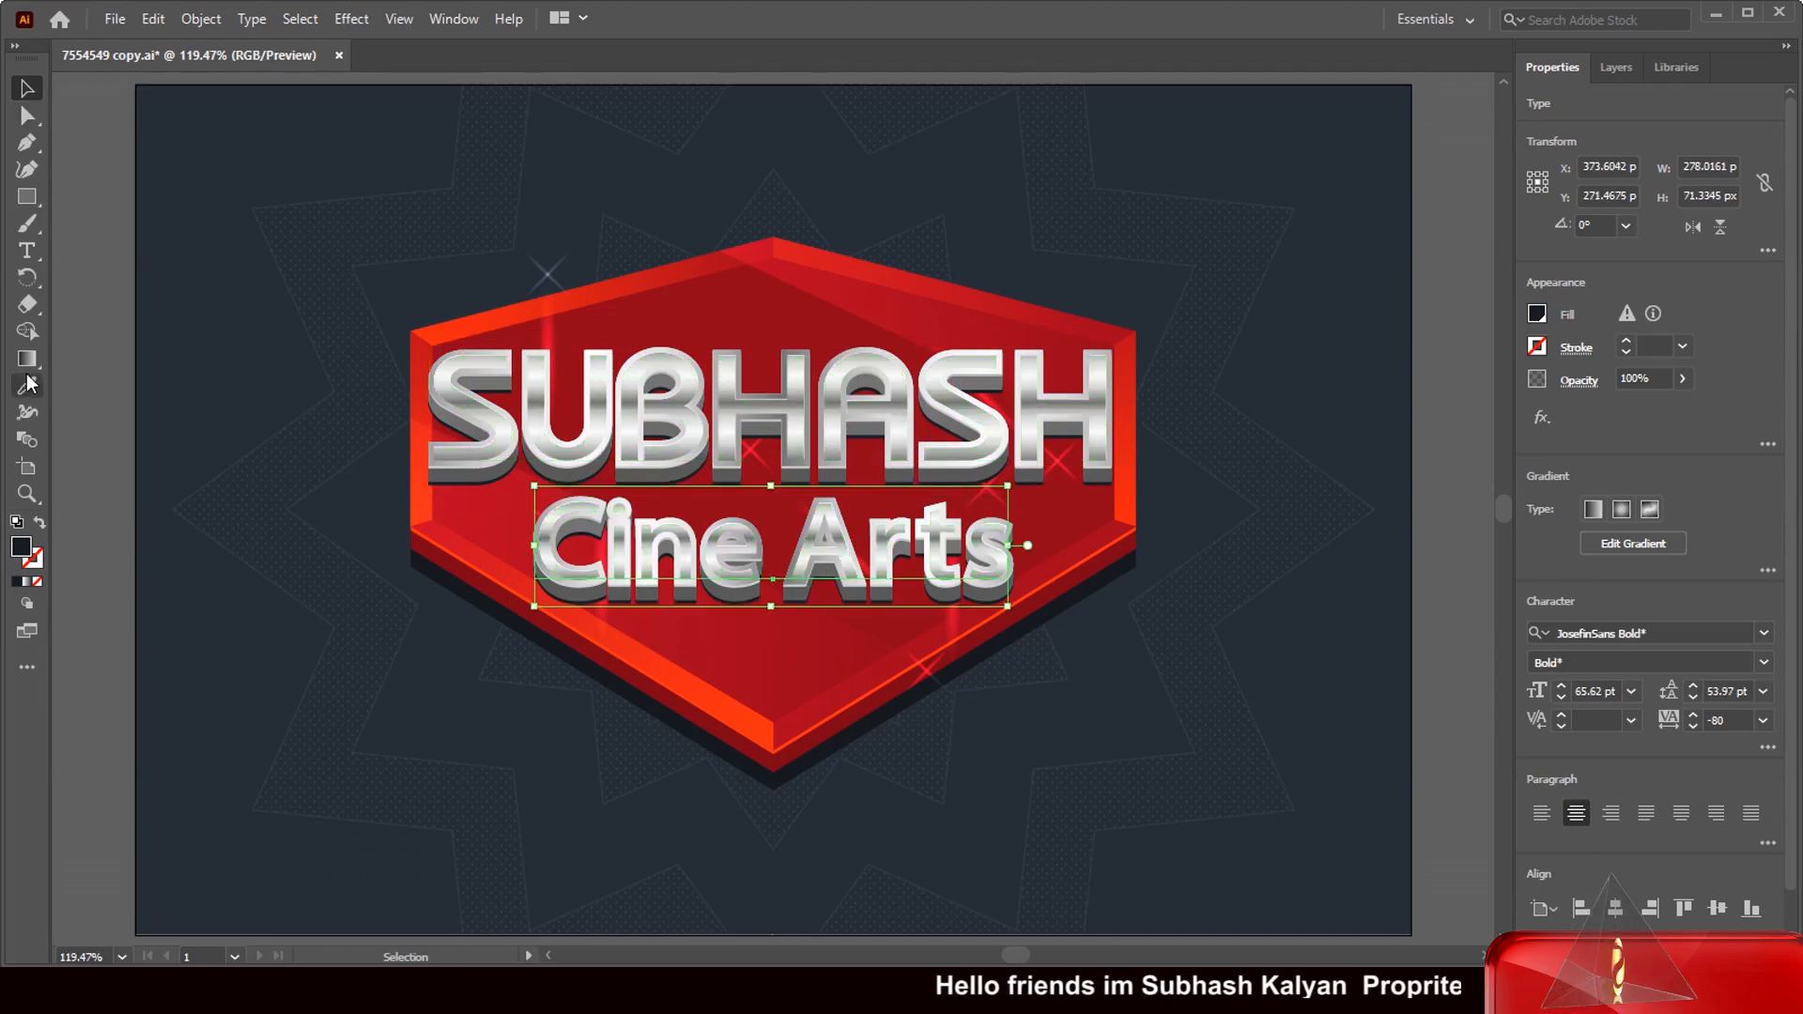
pyautogui.click(25, 252)
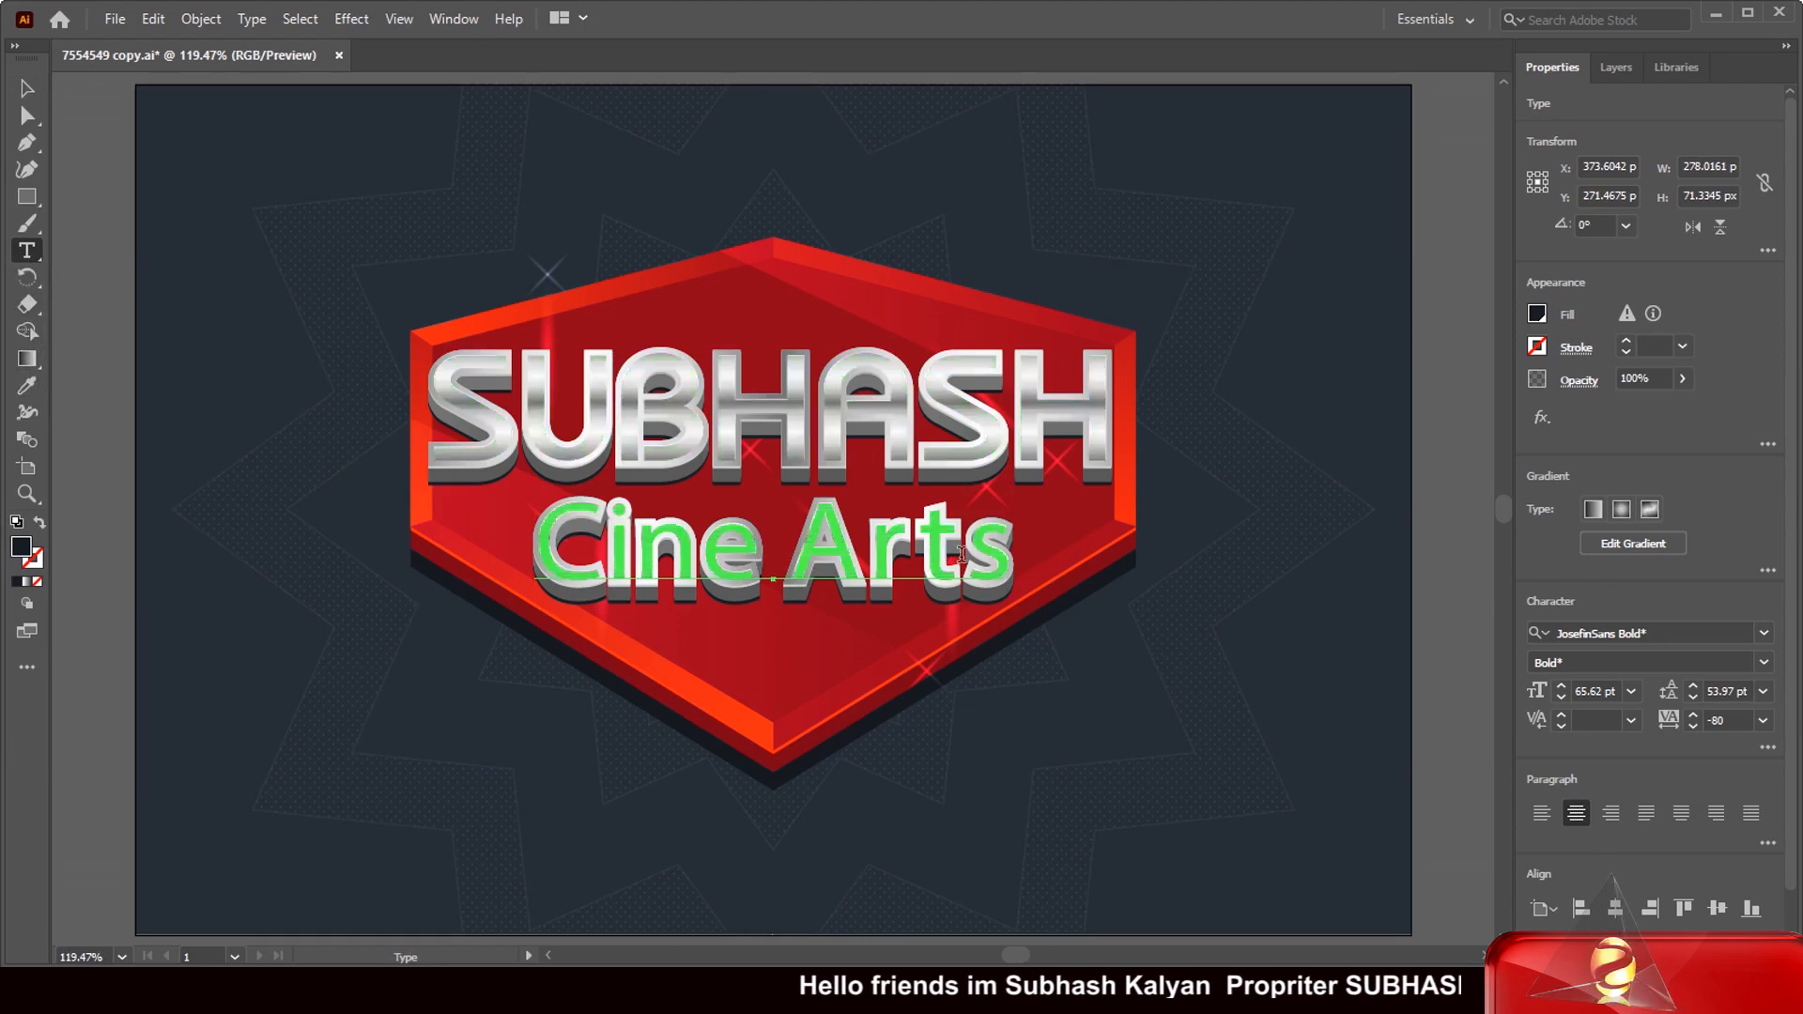
pyautogui.moveTo(1014, 555); pyautogui.dragTo(547, 575)
pyautogui.write('C')
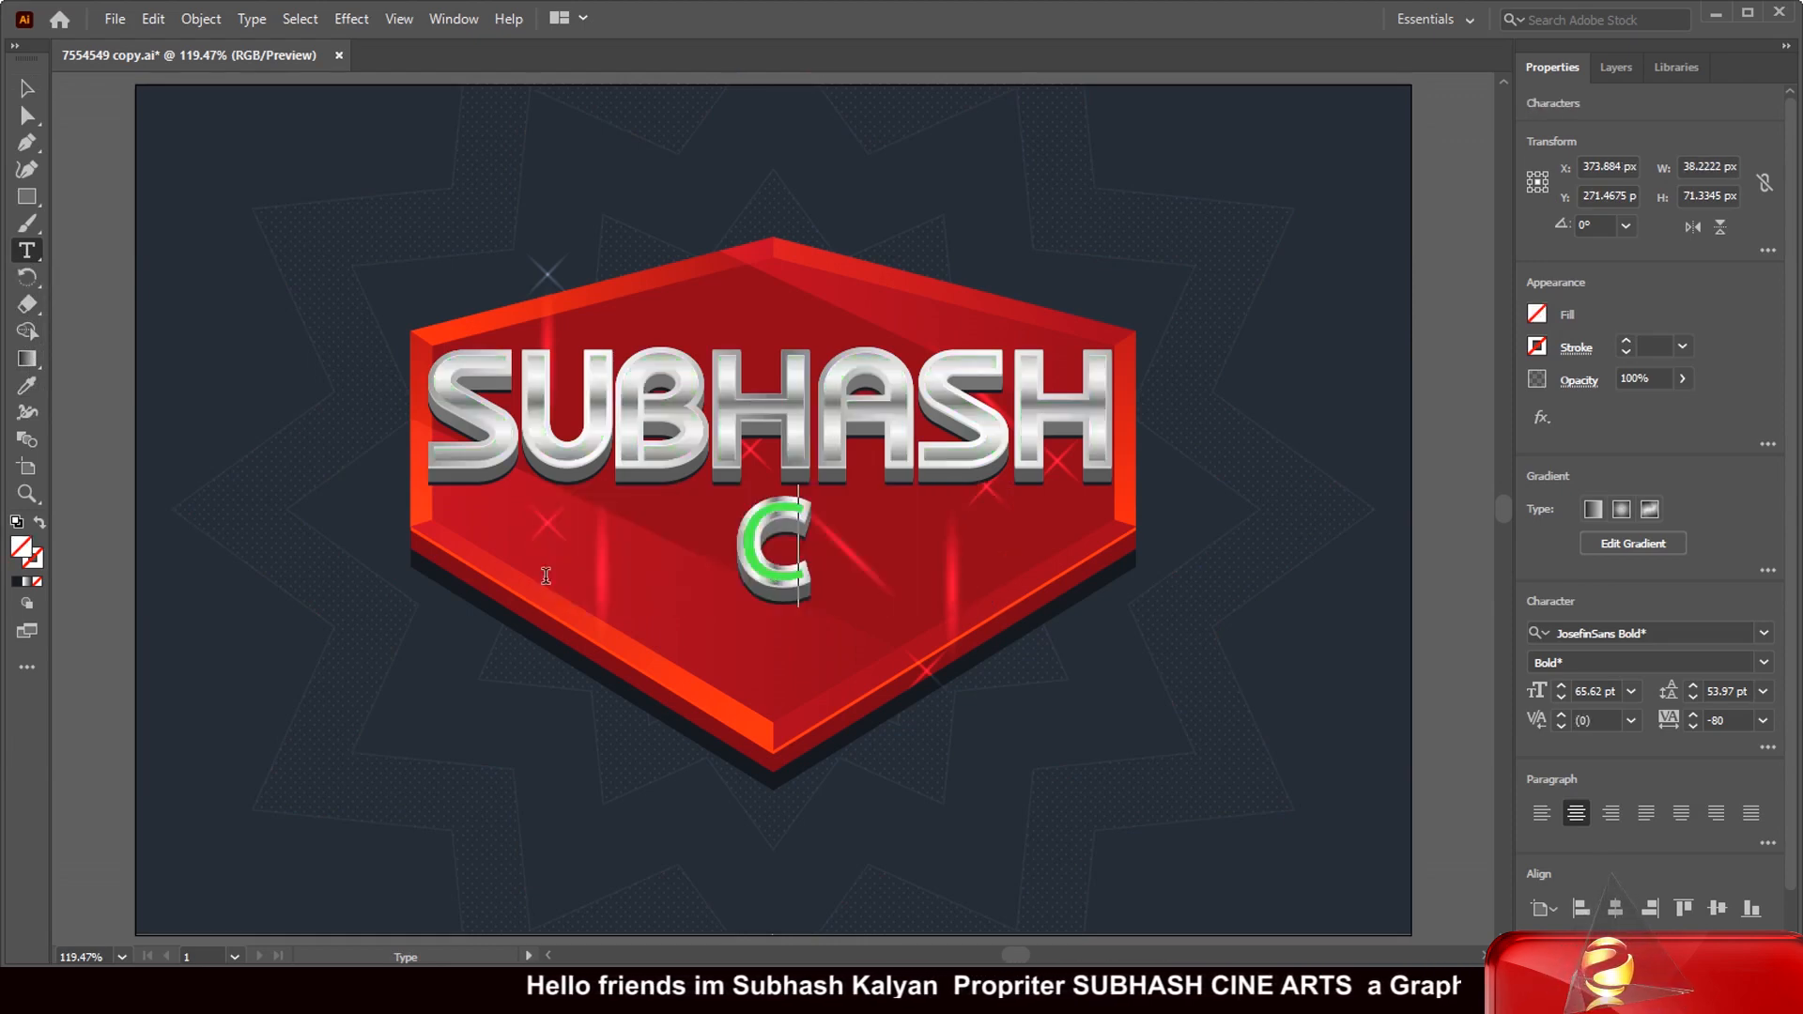
pyautogui.write('ine Arts')
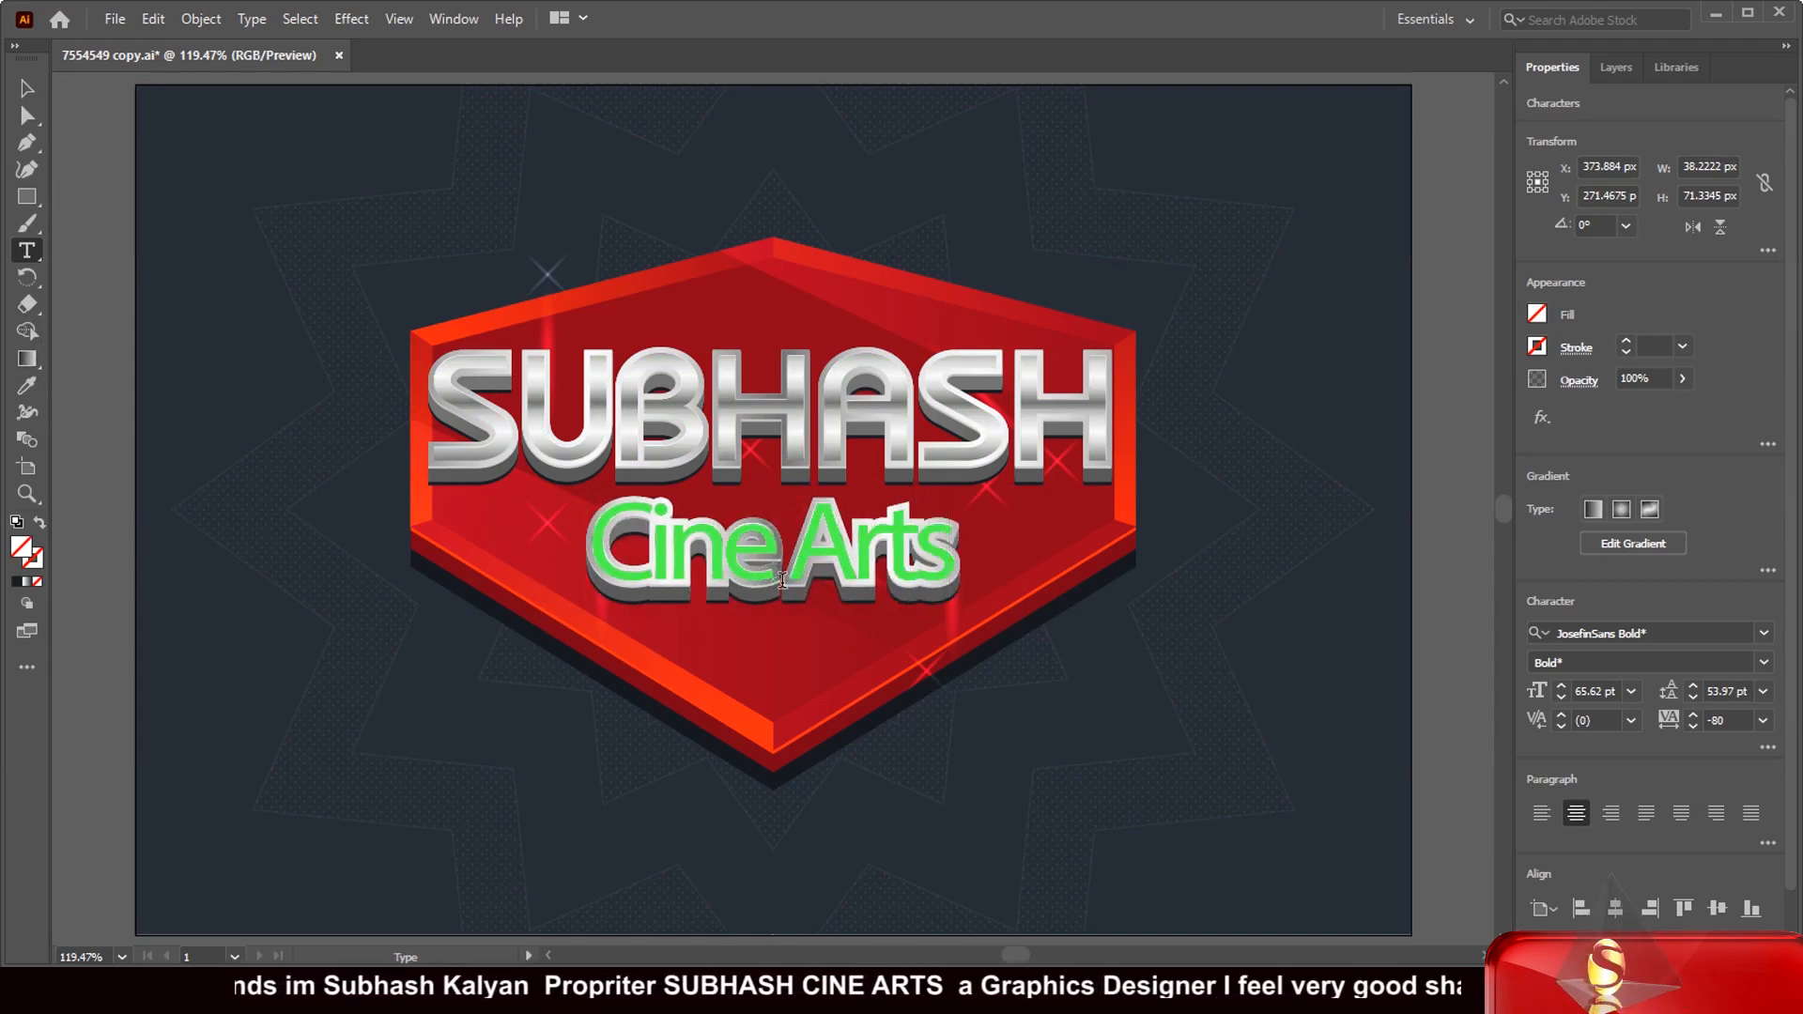
pyautogui.click(782, 582)
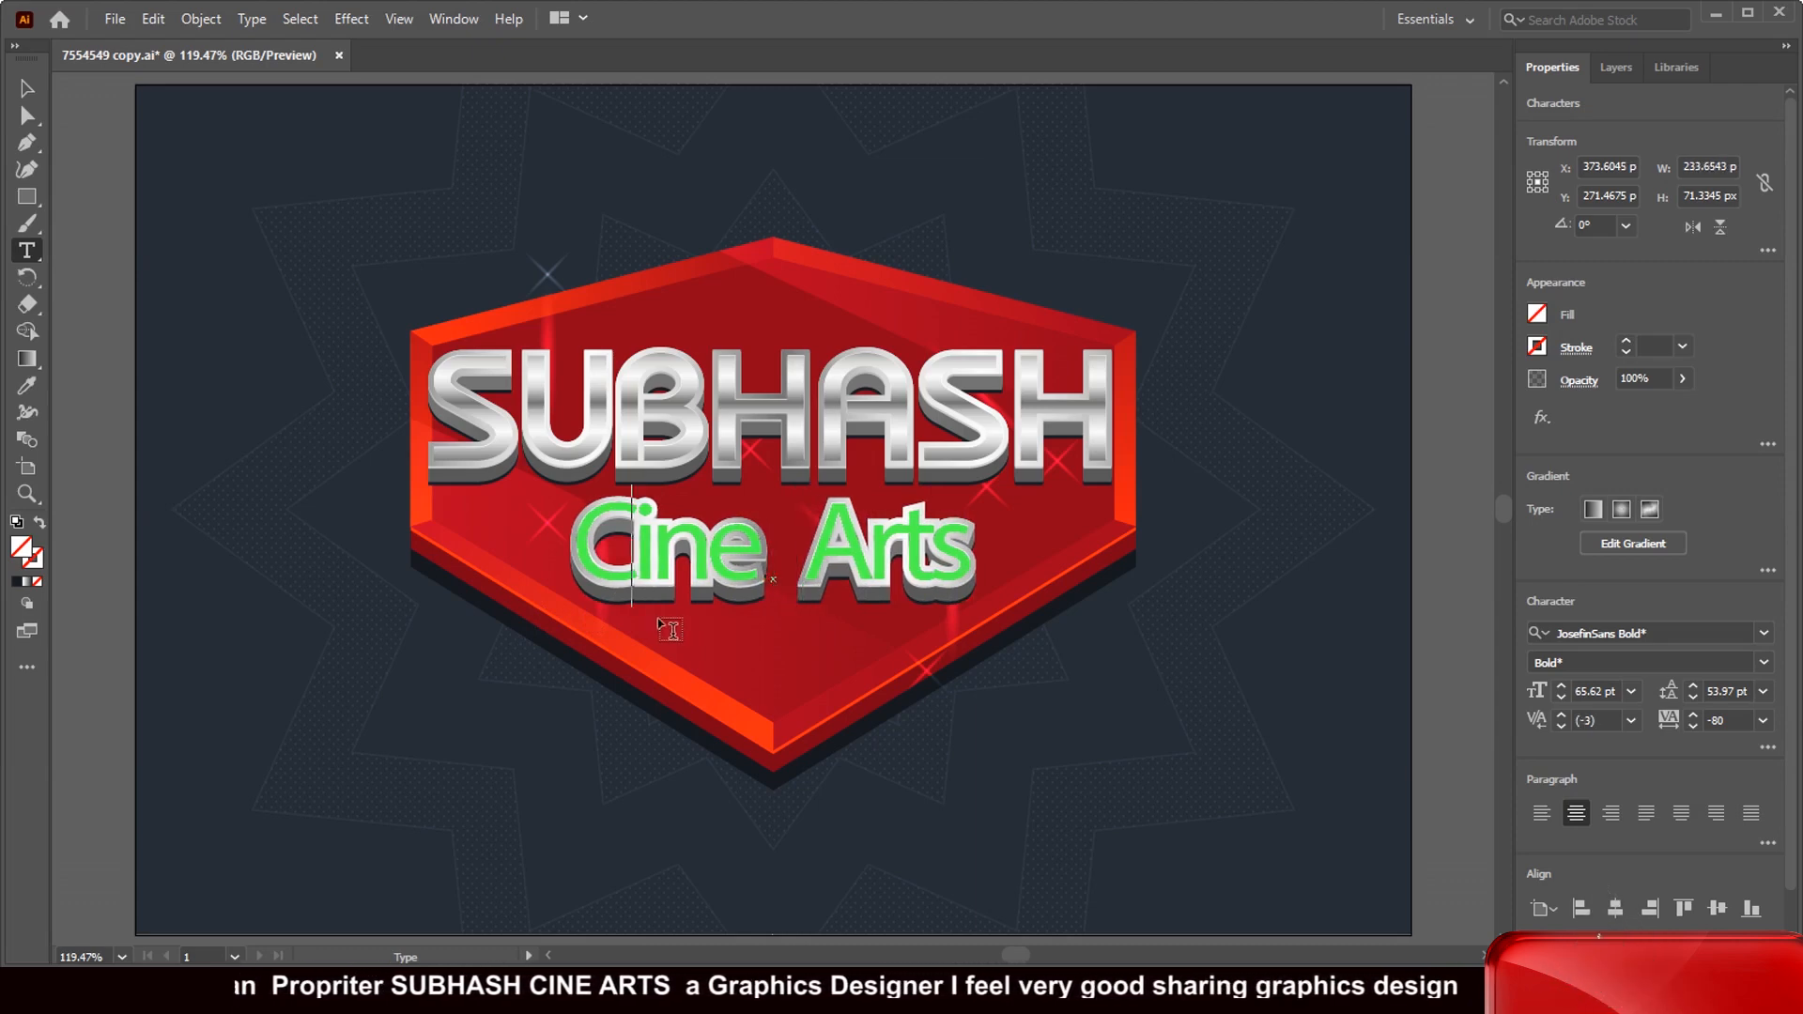
# Widen the kerning between the letters of Cine, using 117 between C and i and 80 between i and n
pyautogui.hotkey('alt', 'Right')
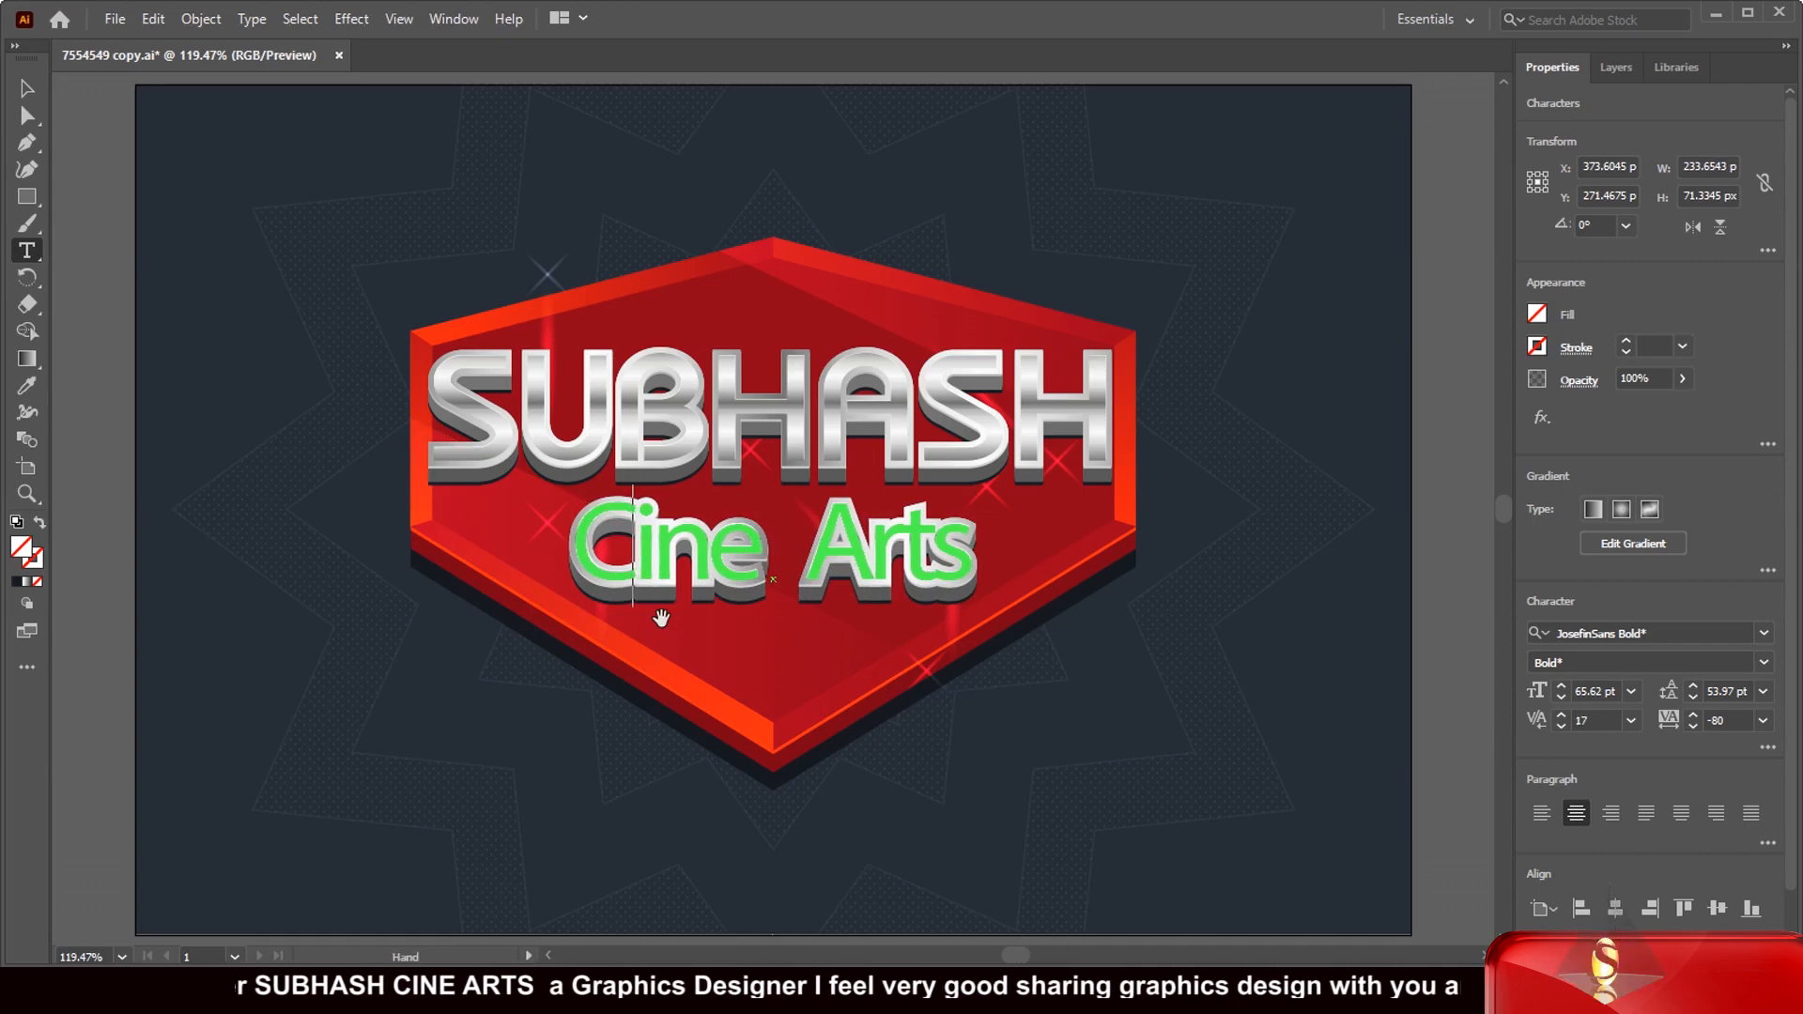
pyautogui.hotkey('alt', 'Right')
pyautogui.hotkey('alt', 'Right')
pyautogui.hotkey('alt', 'Right')
pyautogui.hotkey('alt', 'Right')
pyautogui.hotkey('alt', 'Right')
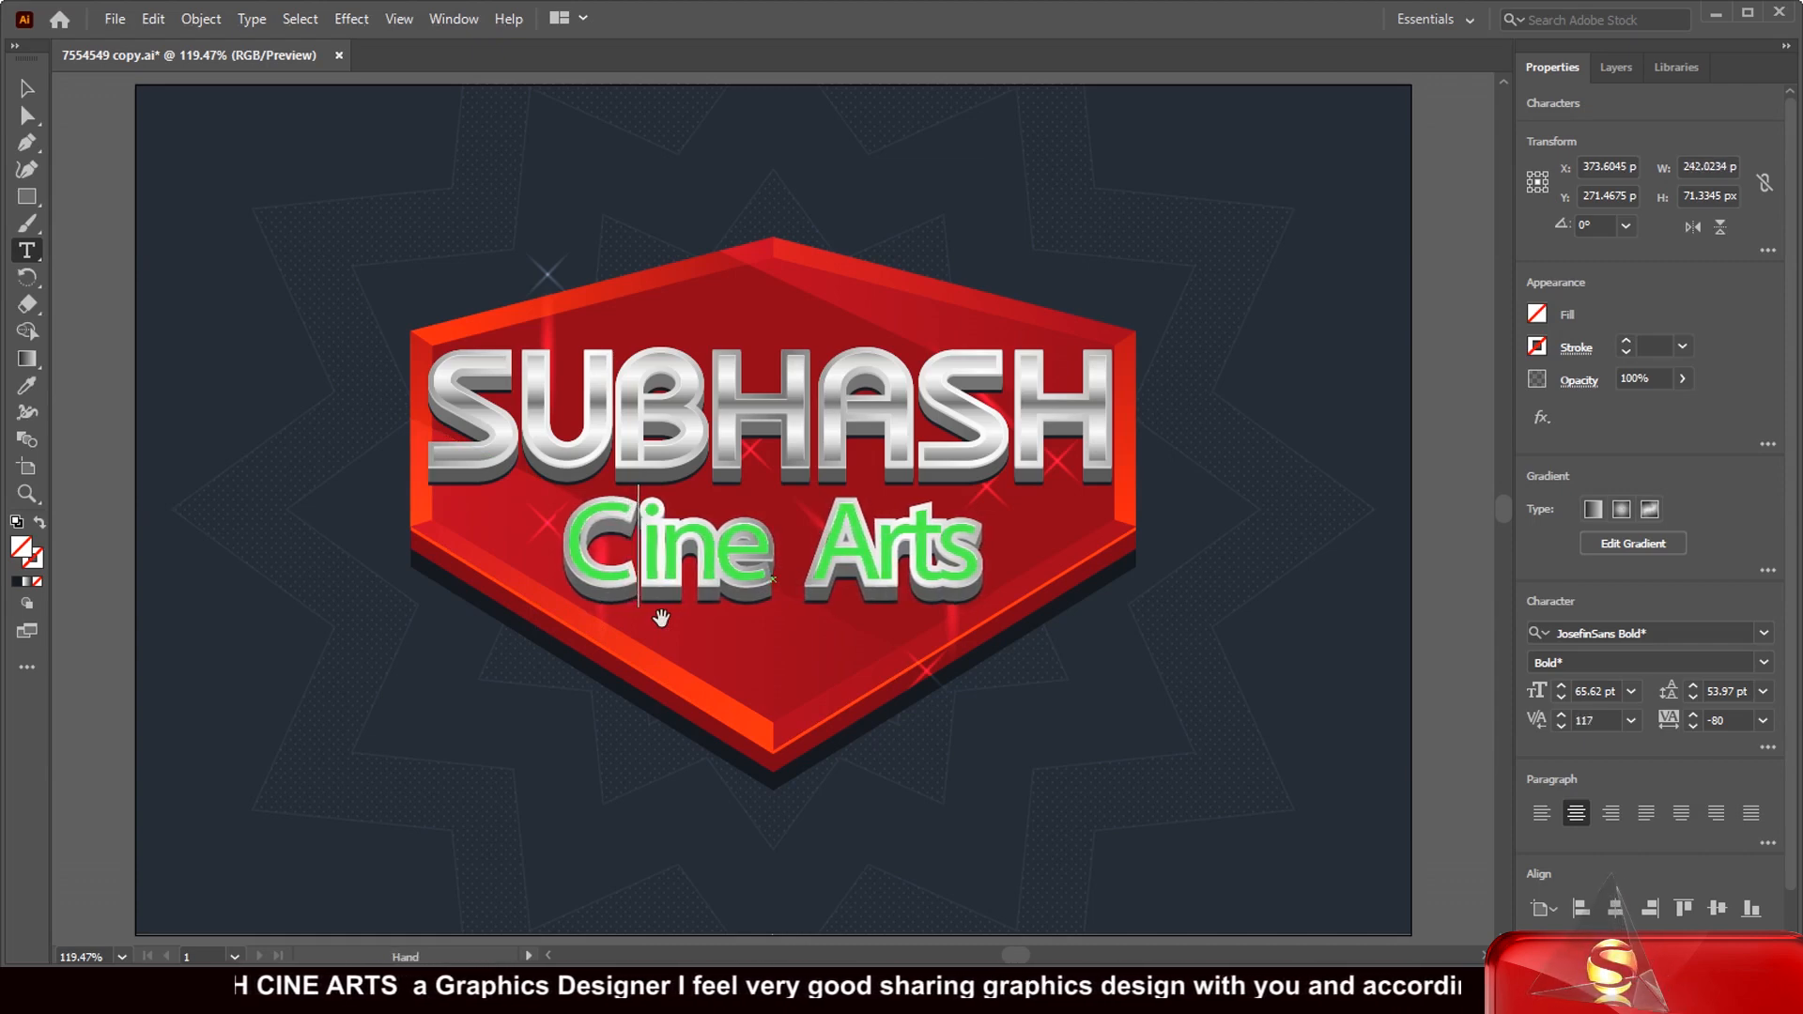
pyautogui.press('Right')
pyautogui.hotkey('alt', 'Right')
pyautogui.hotkey('alt', 'Right')
pyautogui.hotkey('alt', 'Right')
pyautogui.hotkey('alt', 'Right')
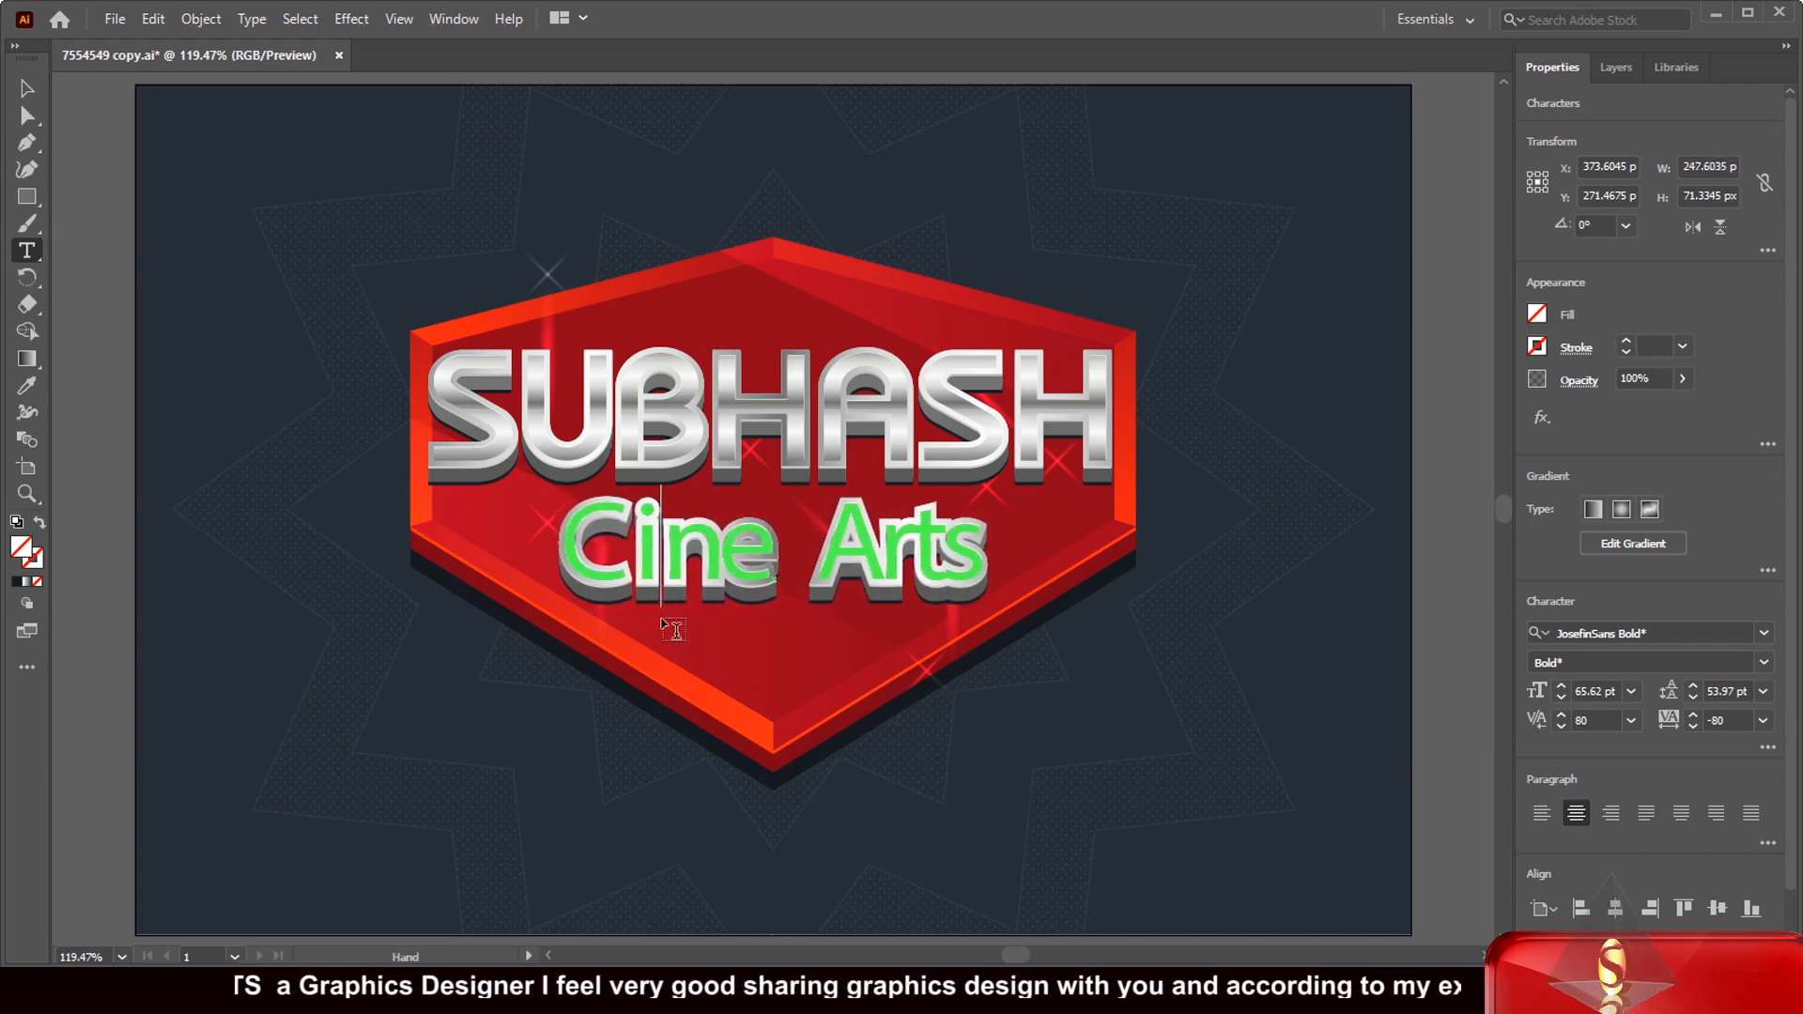
pyautogui.hotkey('alt', 'Right')
pyautogui.hotkey('alt', 'Right')
pyautogui.hotkey('alt', 'Right')
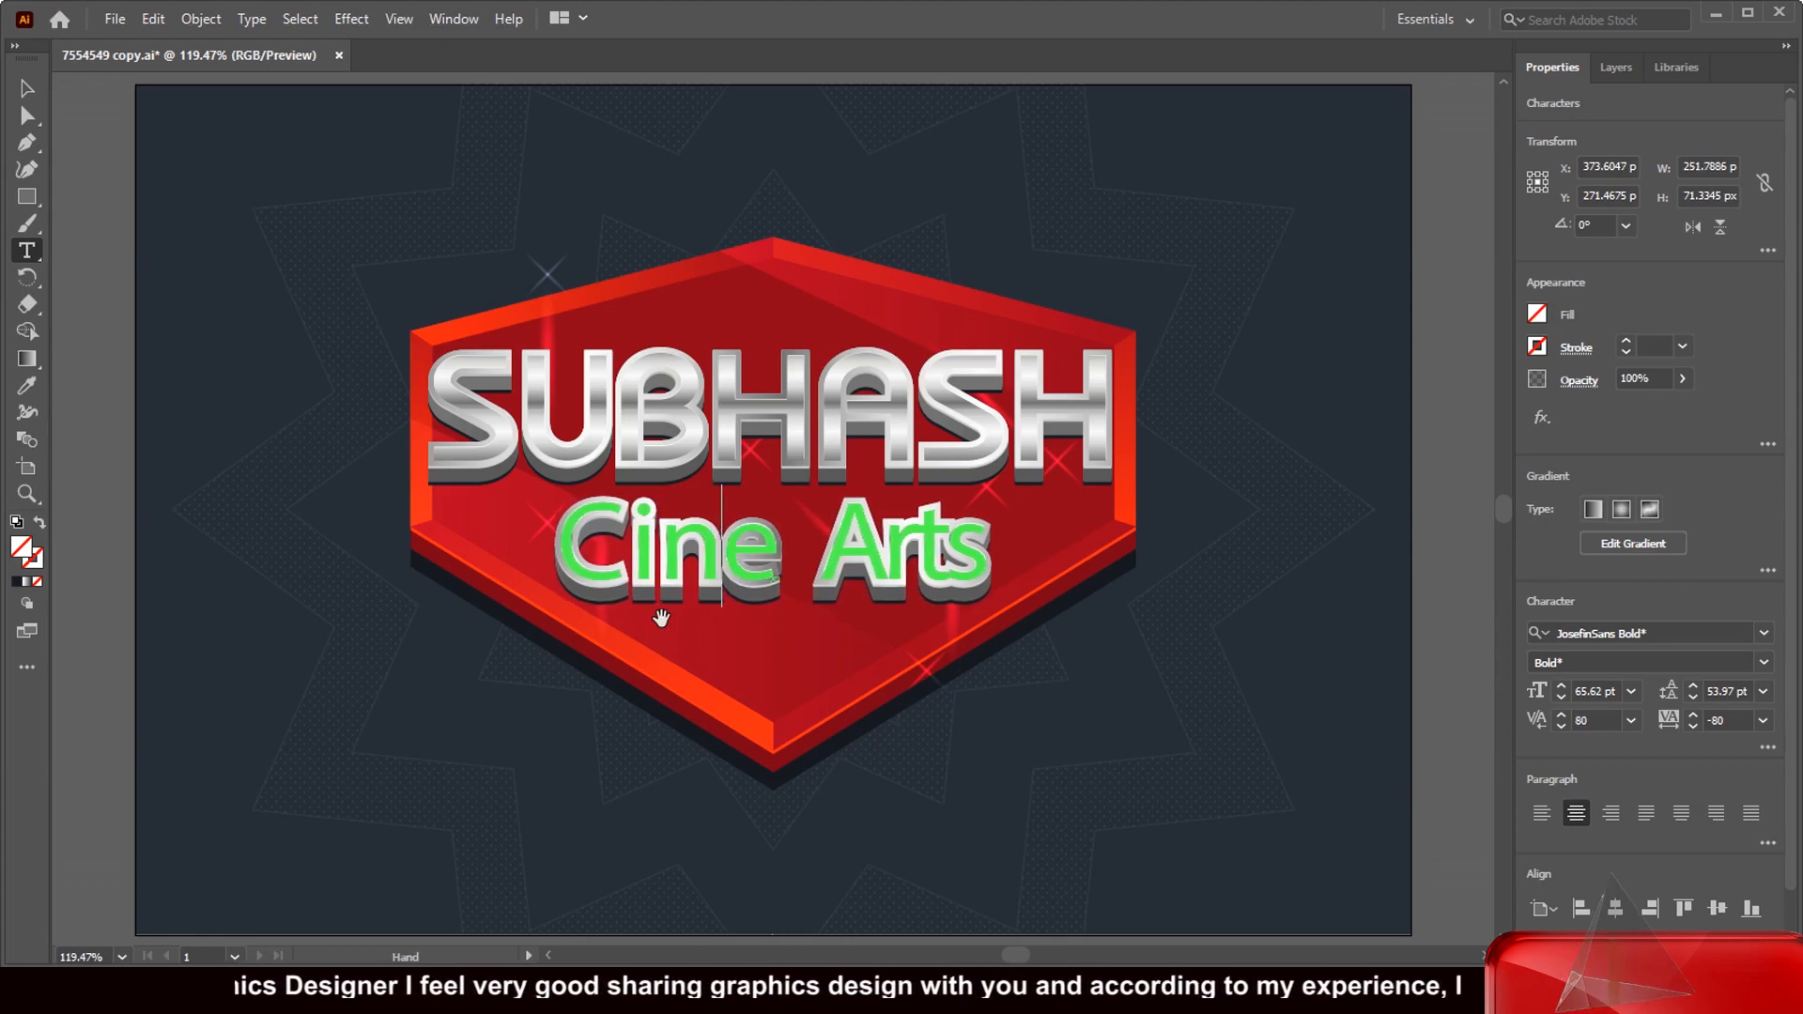
pyautogui.hotkey('alt', 'Right')
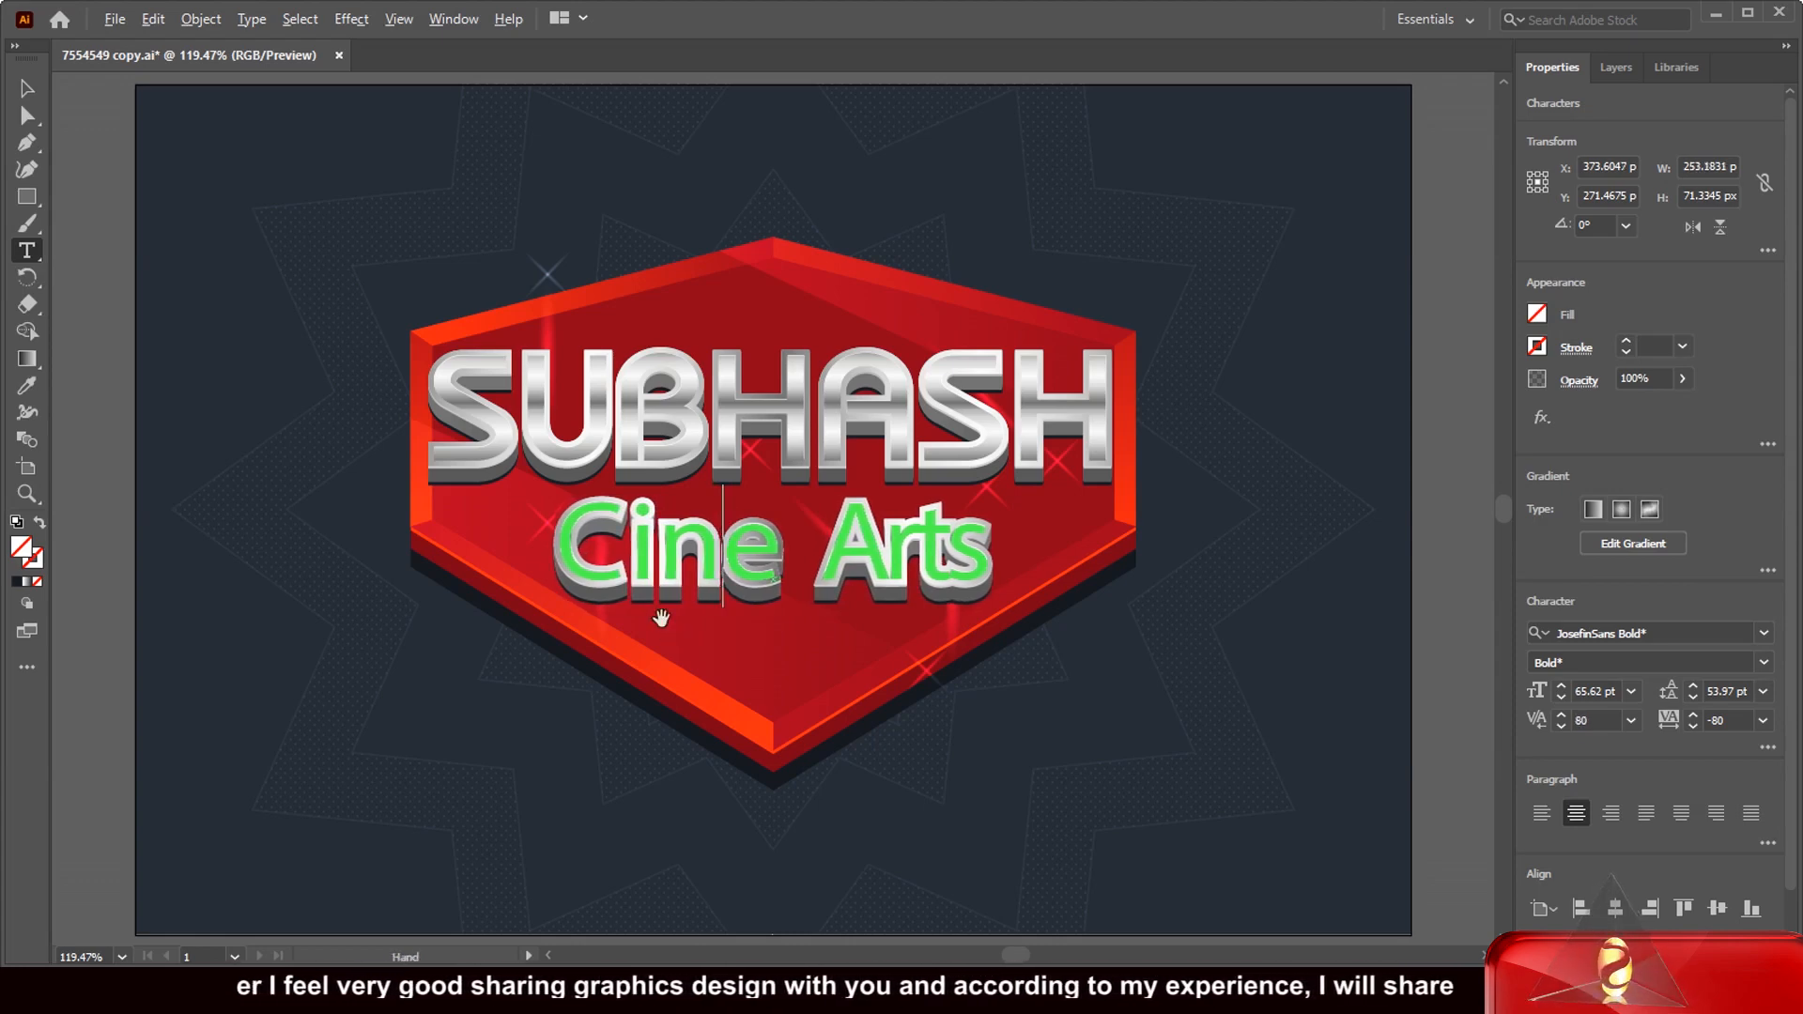
pyautogui.hotkey('alt', 'Right')
pyautogui.press('Right')
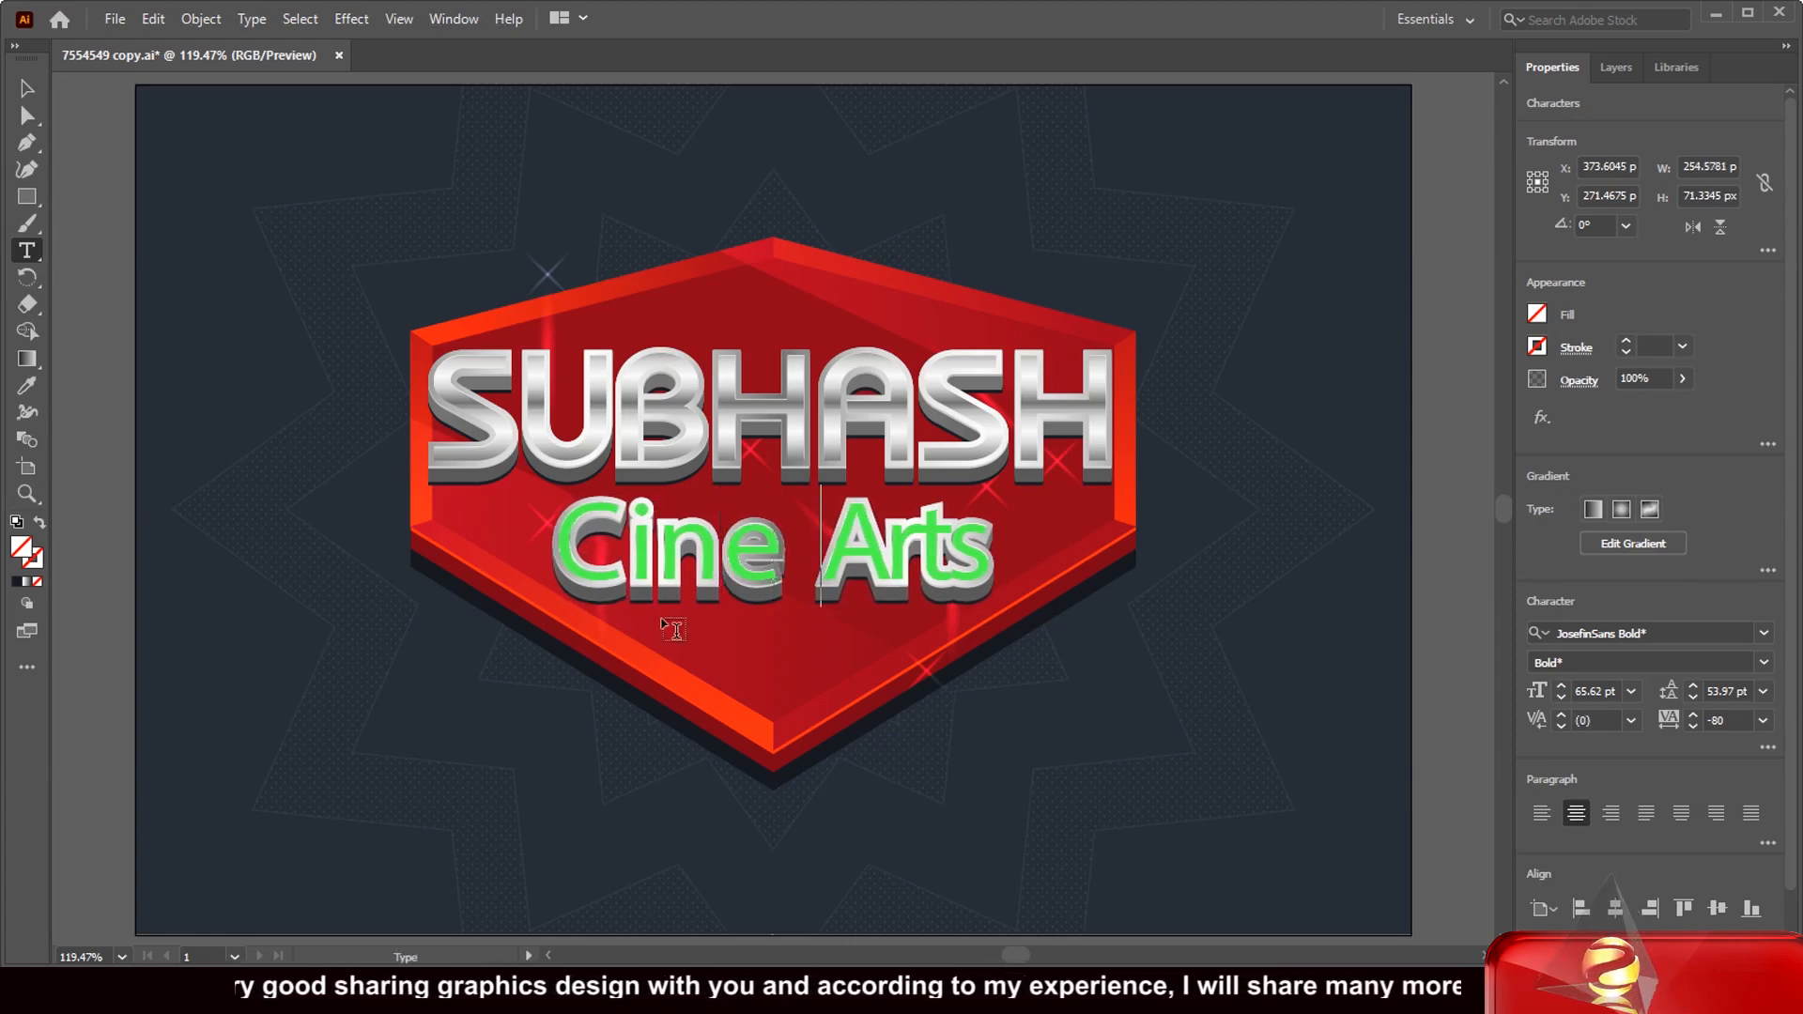
# Widen the kerning between the letters of Arts, using 144 between r and t and 140 between t and s, and finish text editing
pyautogui.press('Right')
pyautogui.hotkey('alt', 'Right')
pyautogui.hotkey('alt', 'Right')
pyautogui.hotkey('alt', 'Right')
pyautogui.hotkey('alt', 'Right')
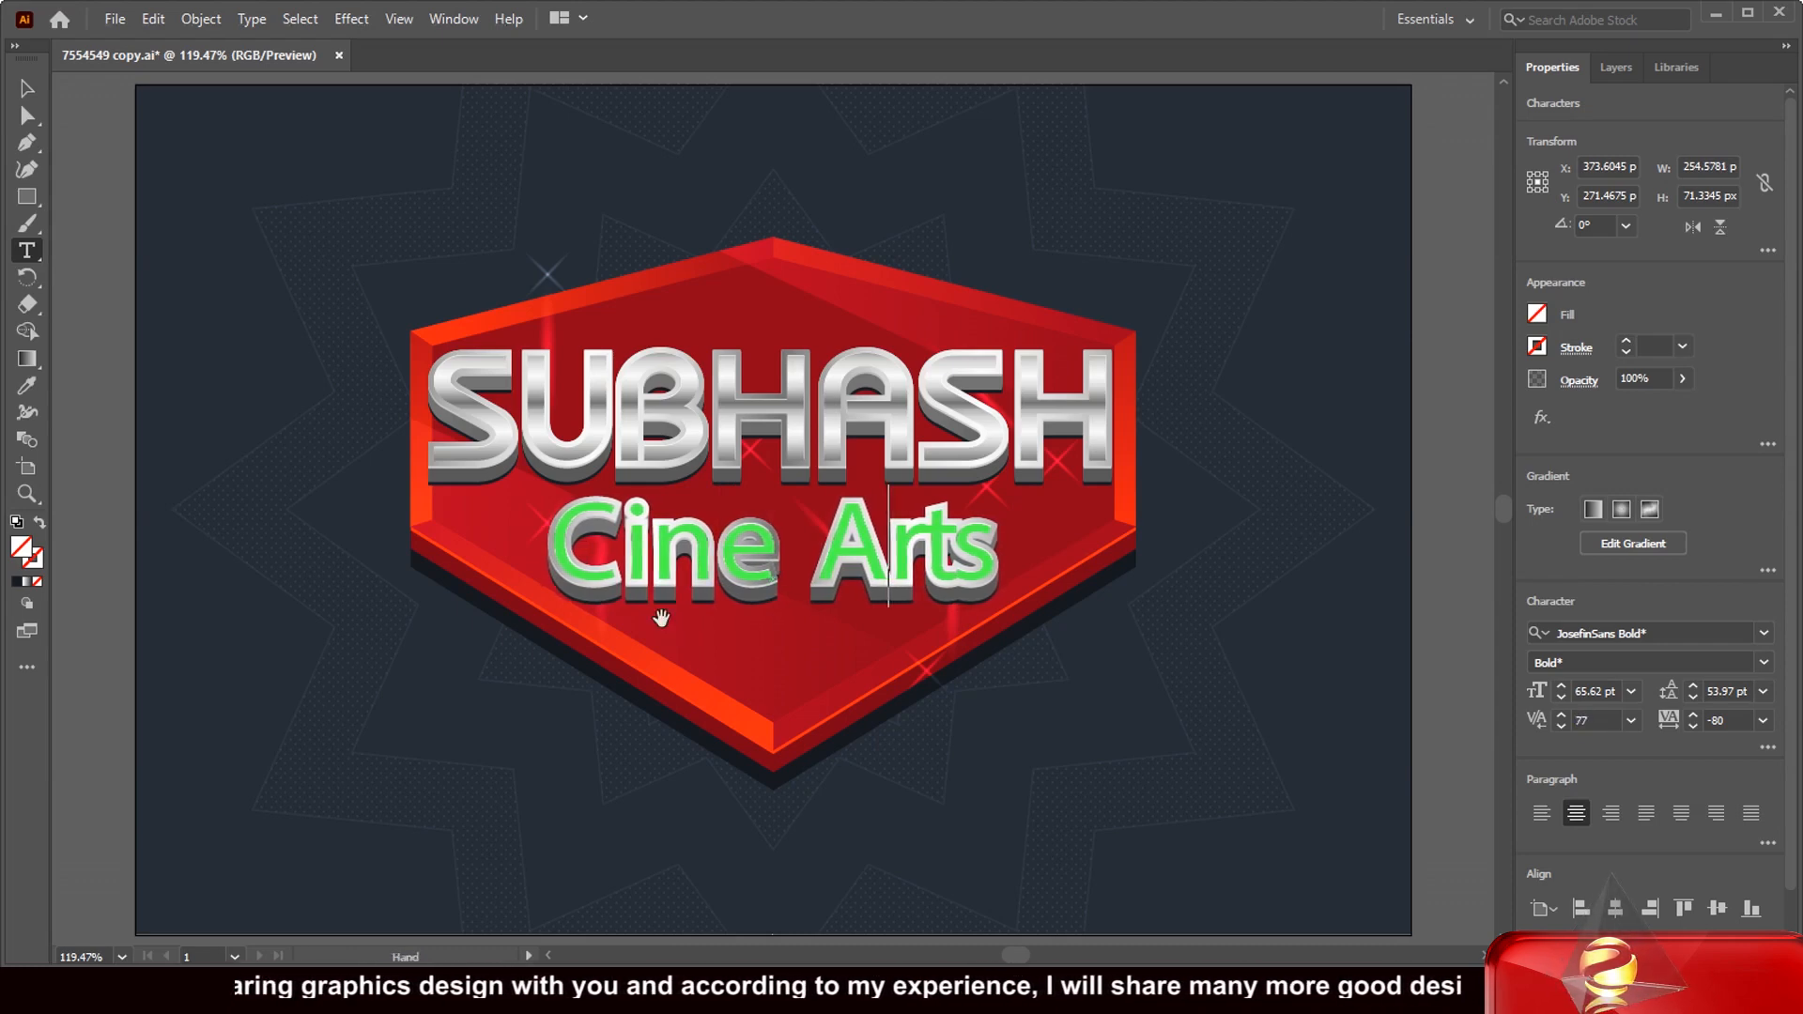
pyautogui.hotkey('alt', 'Right')
pyautogui.press('Right')
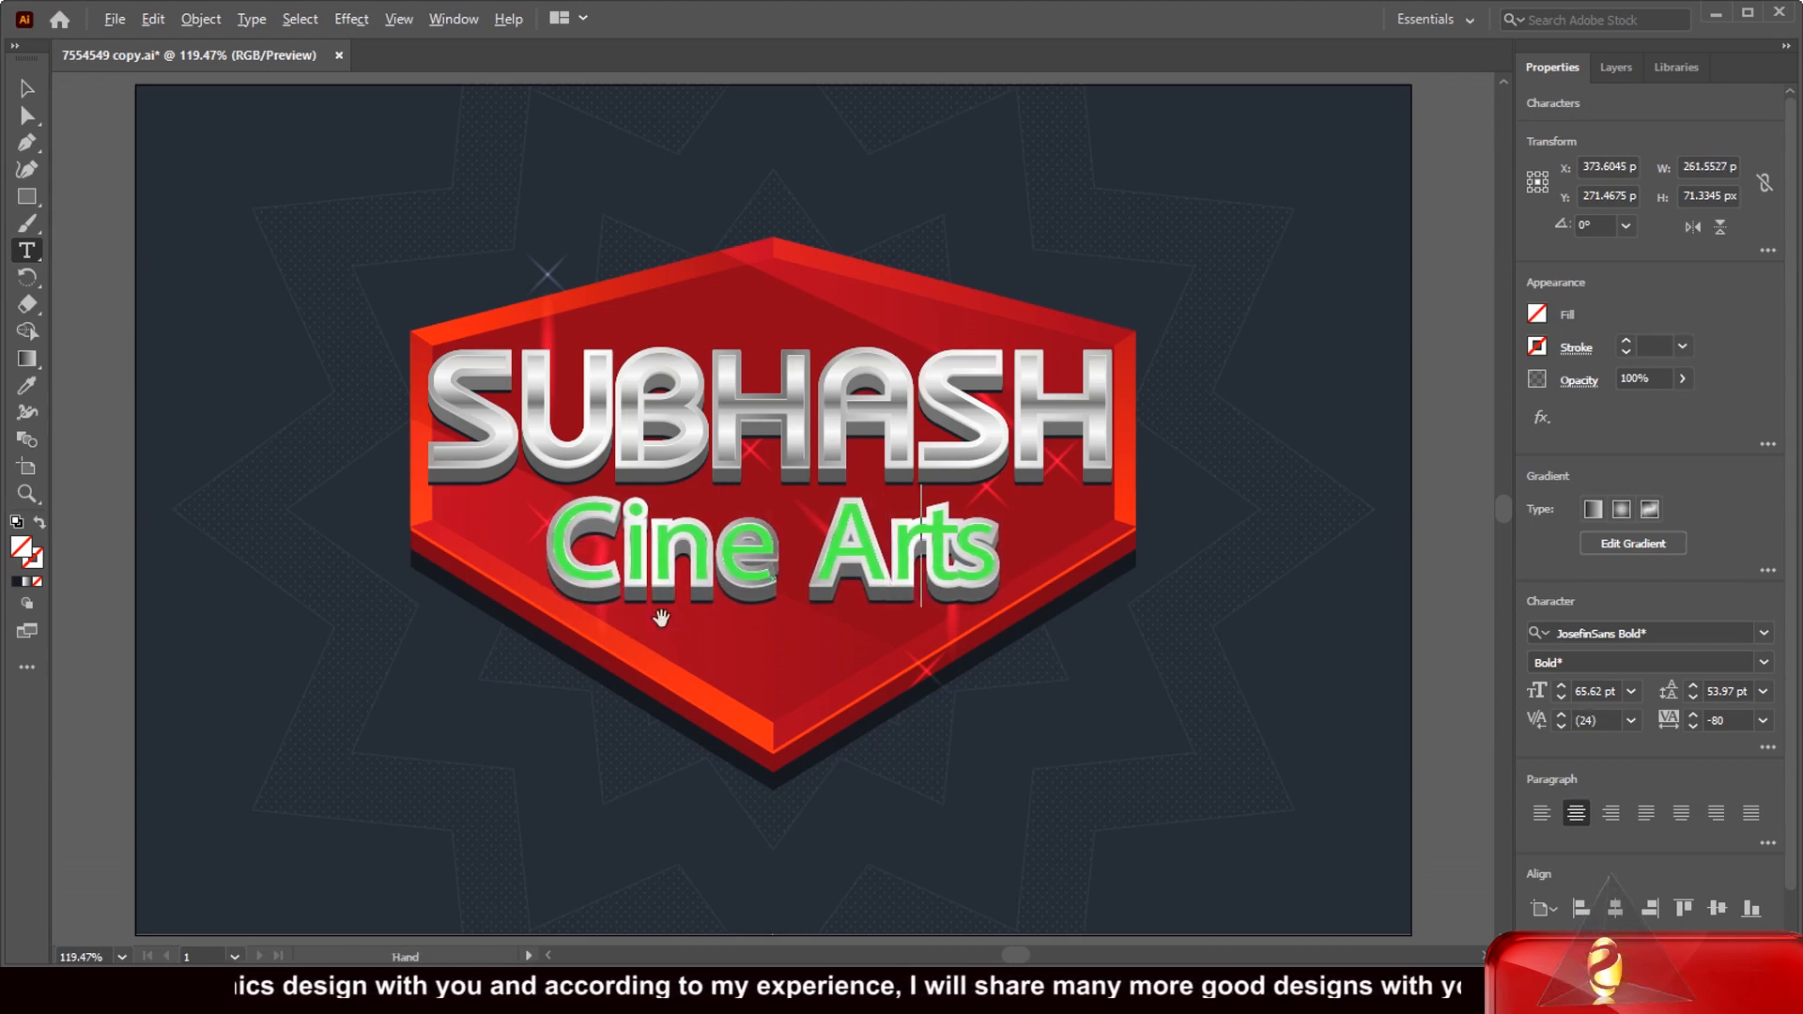
pyautogui.hotkey('alt', 'Right')
pyautogui.hotkey('alt', 'Right')
pyautogui.hotkey('alt', 'Right')
pyautogui.hotkey('alt', 'Right')
pyautogui.hotkey('alt', 'Right')
pyautogui.hotkey('alt', 'Right')
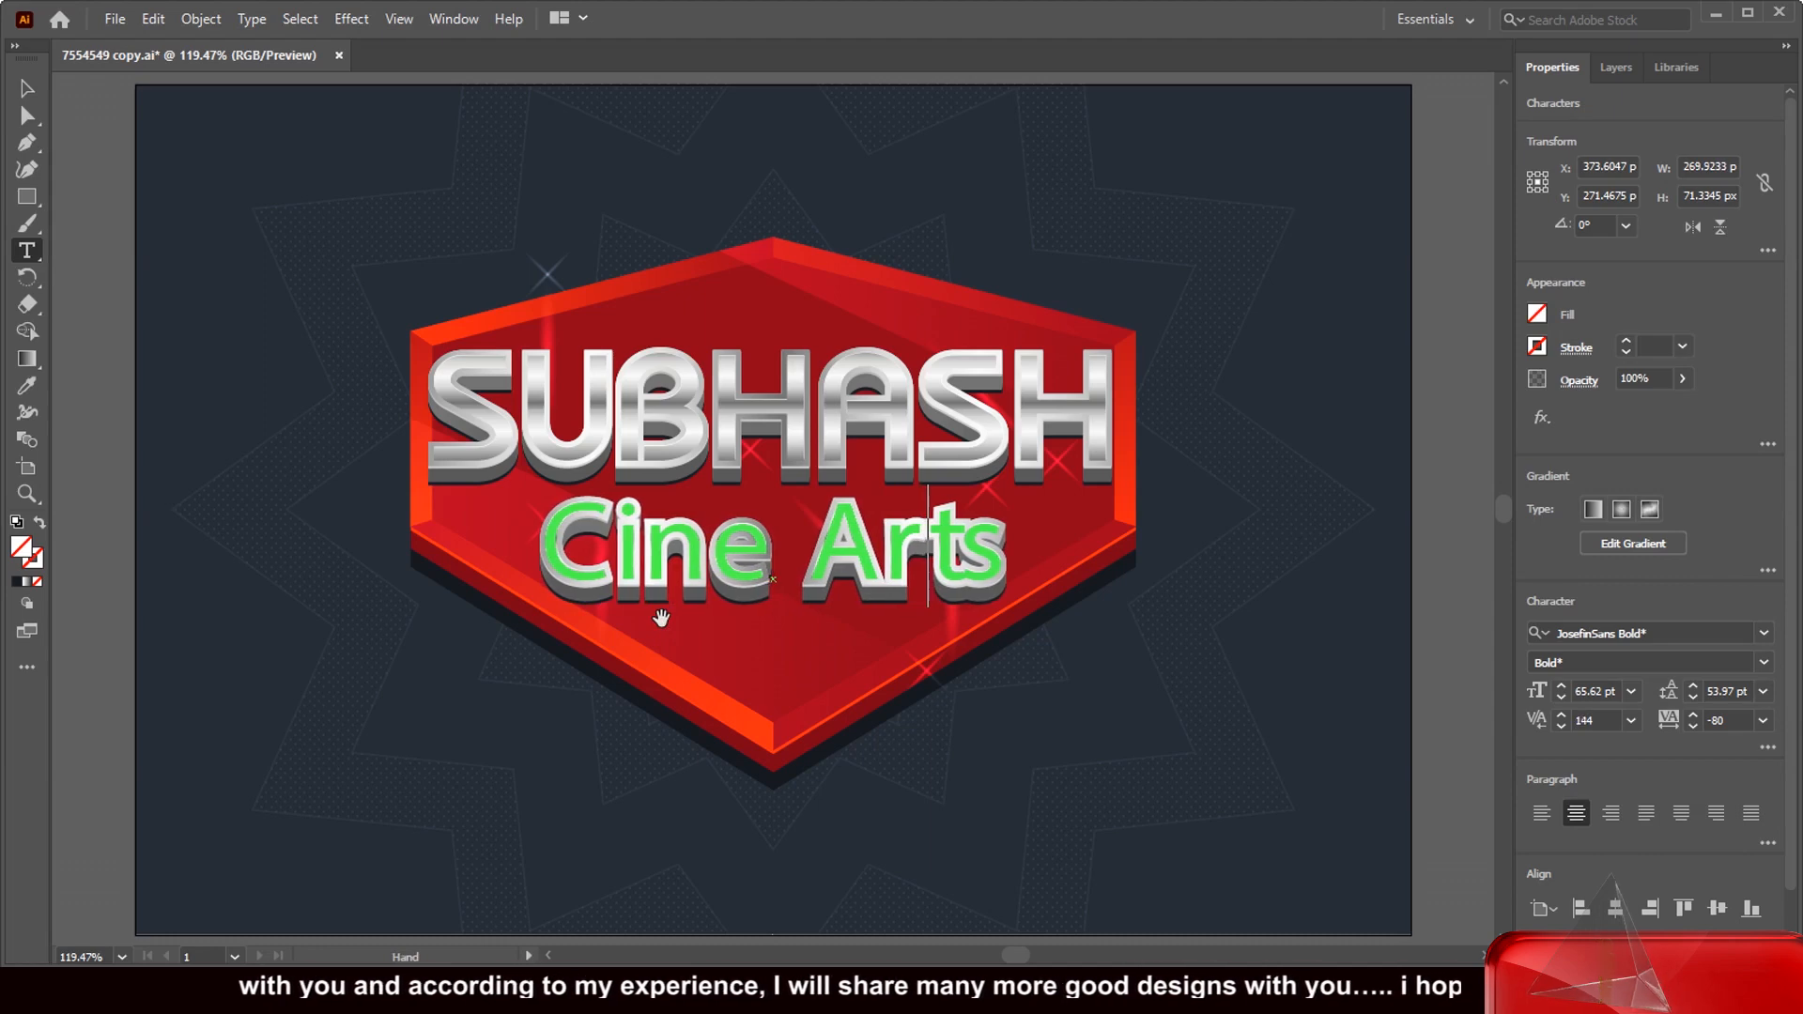
pyautogui.press('Right')
pyautogui.hotkey('alt', 'Right')
pyautogui.hotkey('alt', 'Right')
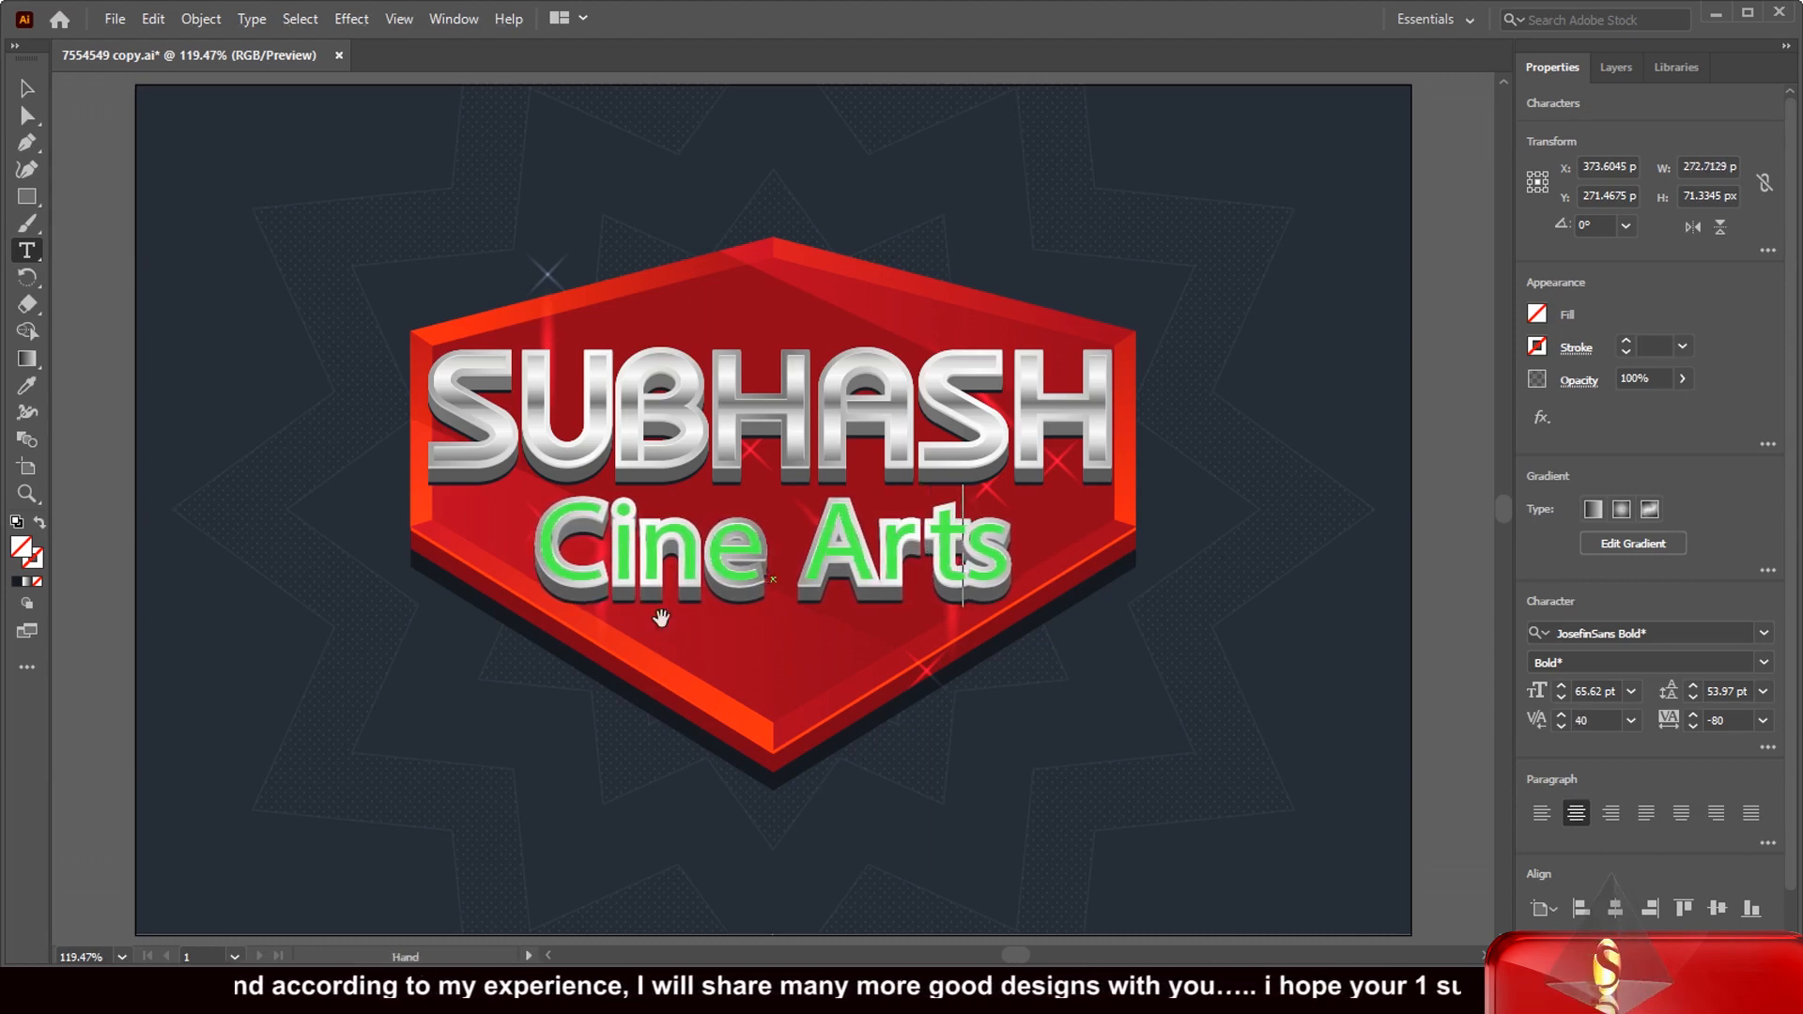
pyautogui.hotkey('alt', 'Right')
pyautogui.hotkey('alt', 'Right')
pyautogui.hotkey('alt', 'Right')
pyautogui.hotkey('alt', 'Right')
pyautogui.hotkey('alt', 'Right')
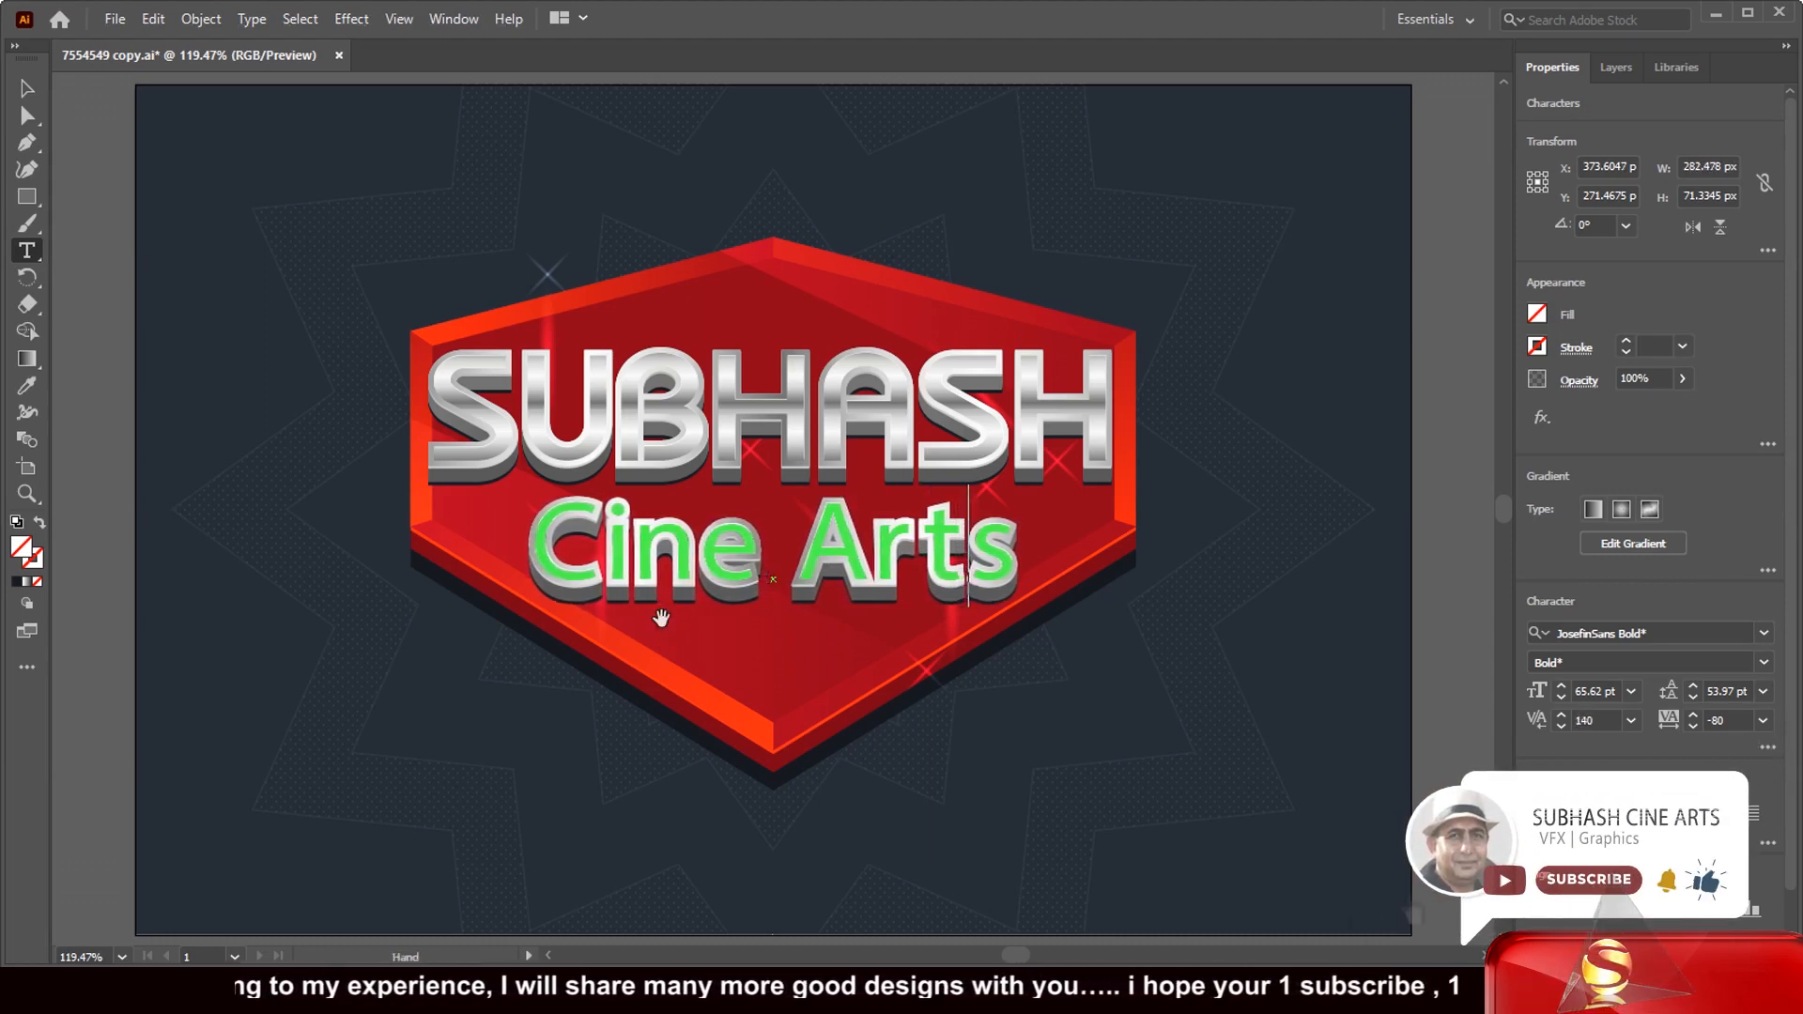
pyautogui.click(23, 92)
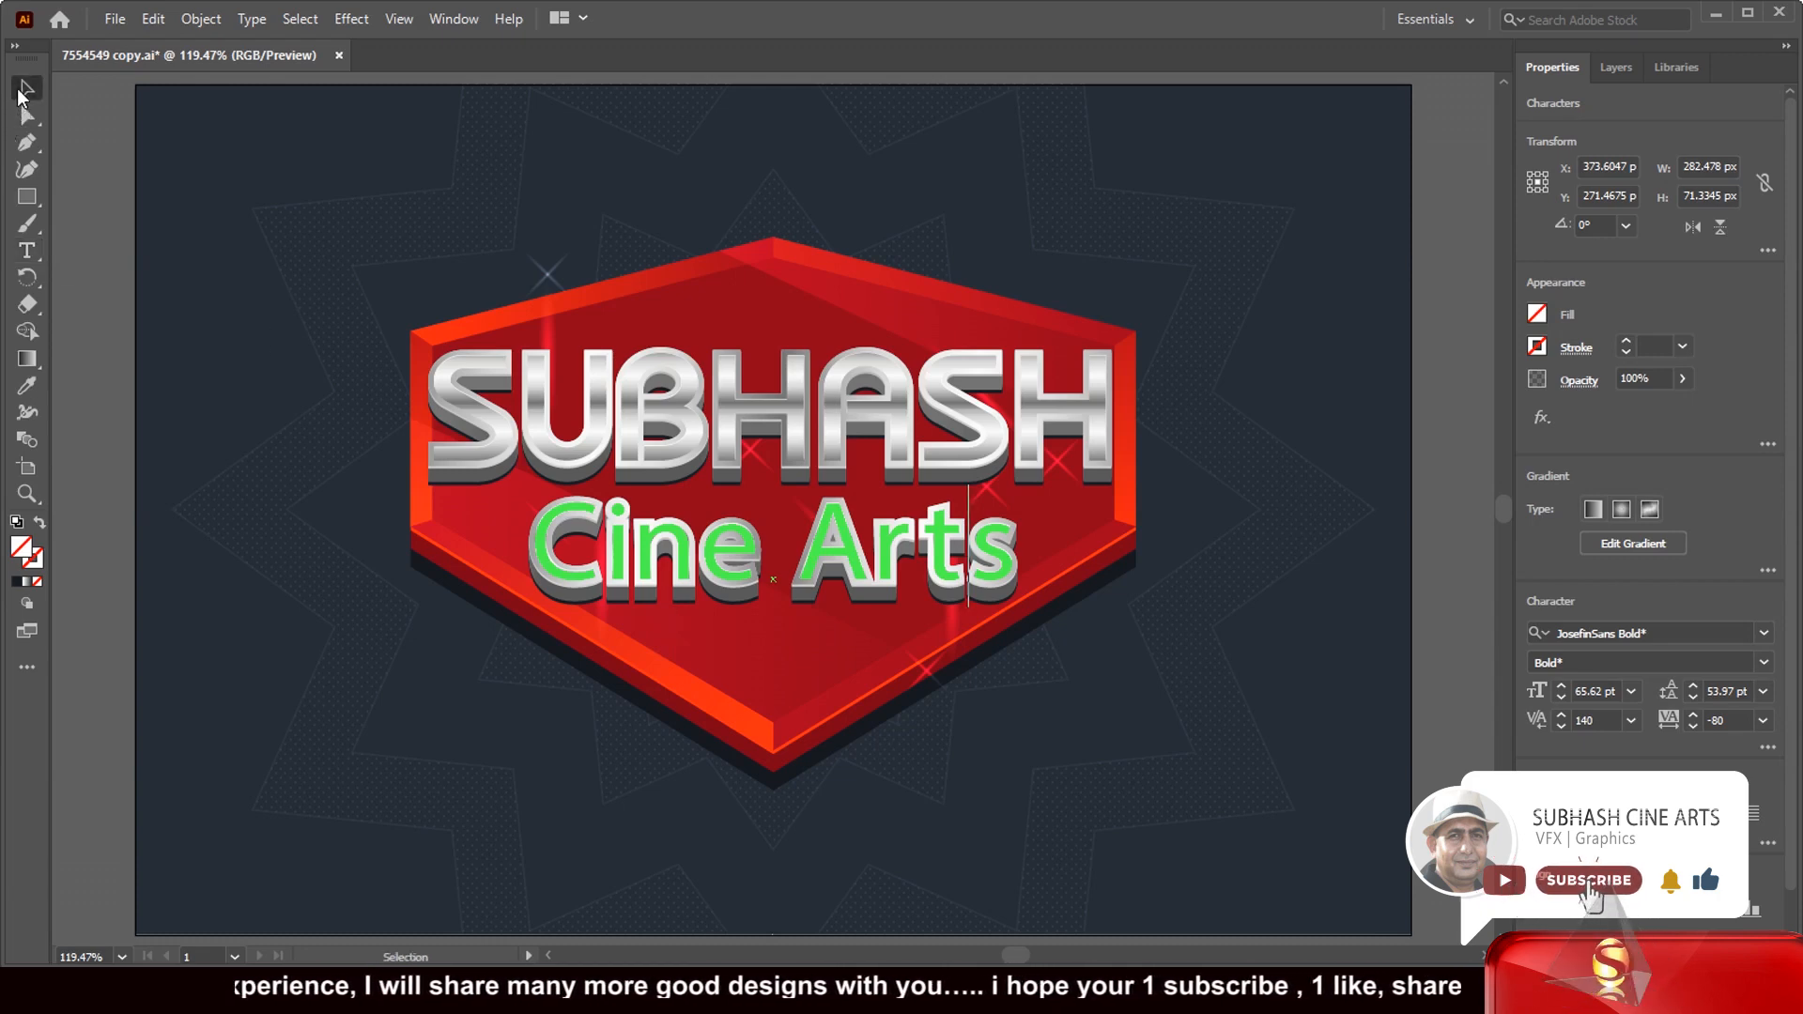